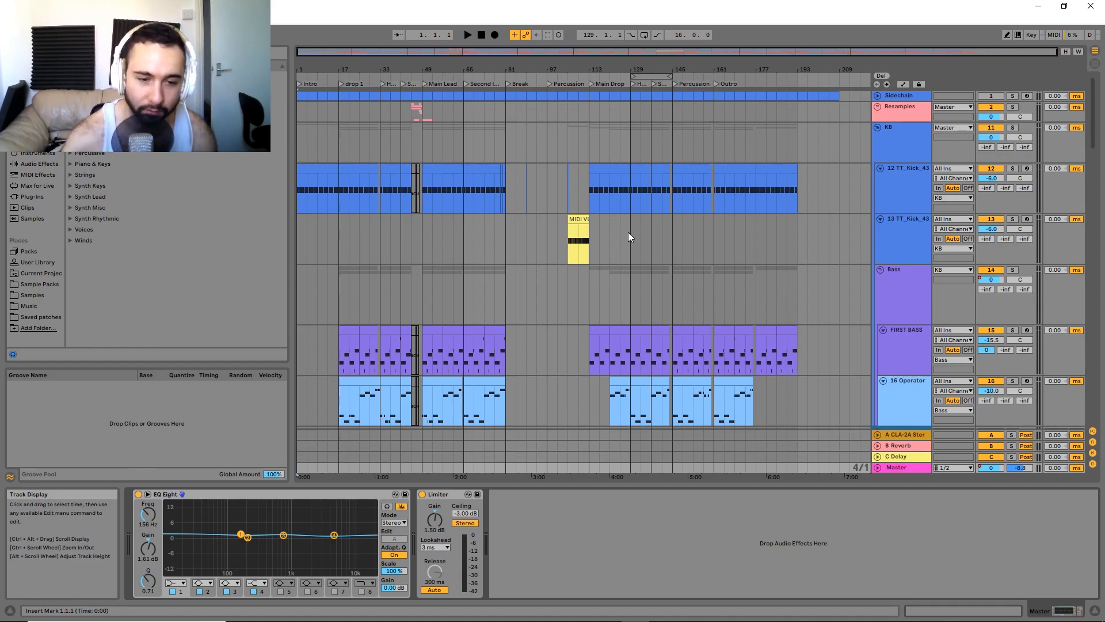
Look over the kick, bass and percussion tracks in the arrangement, placing the insert marker at bar 81.
scroll(628, 234, down, 3)
scroll(748, 237, up, 3)
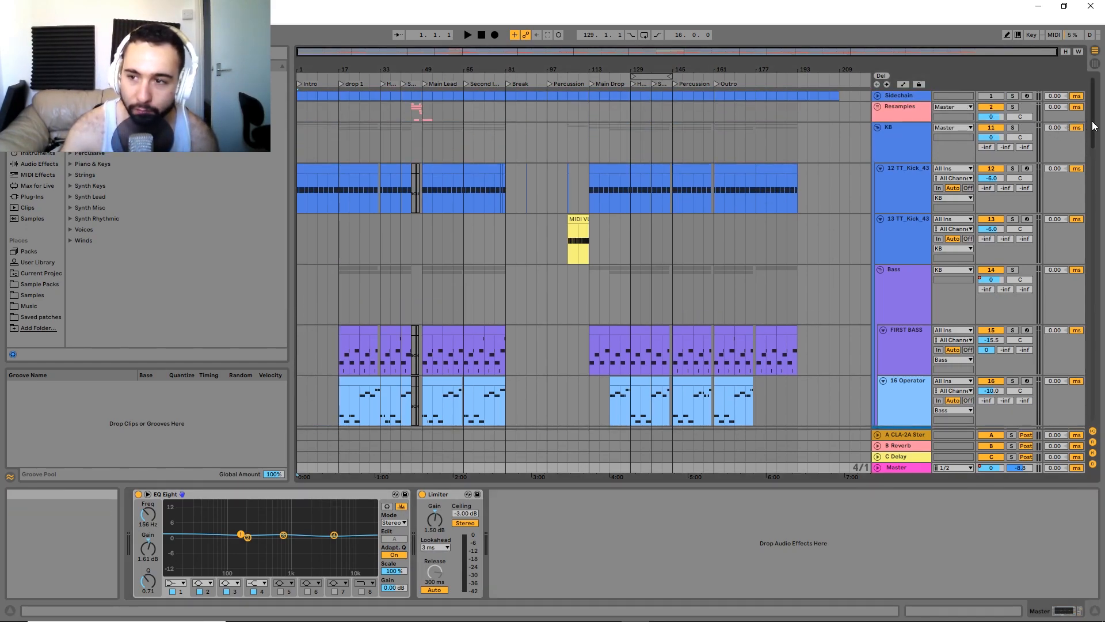
mouse_move(1095, 126)
mouse_down()
mouse_move(1083, 188)
mouse_move(1082, 114)
mouse_up()
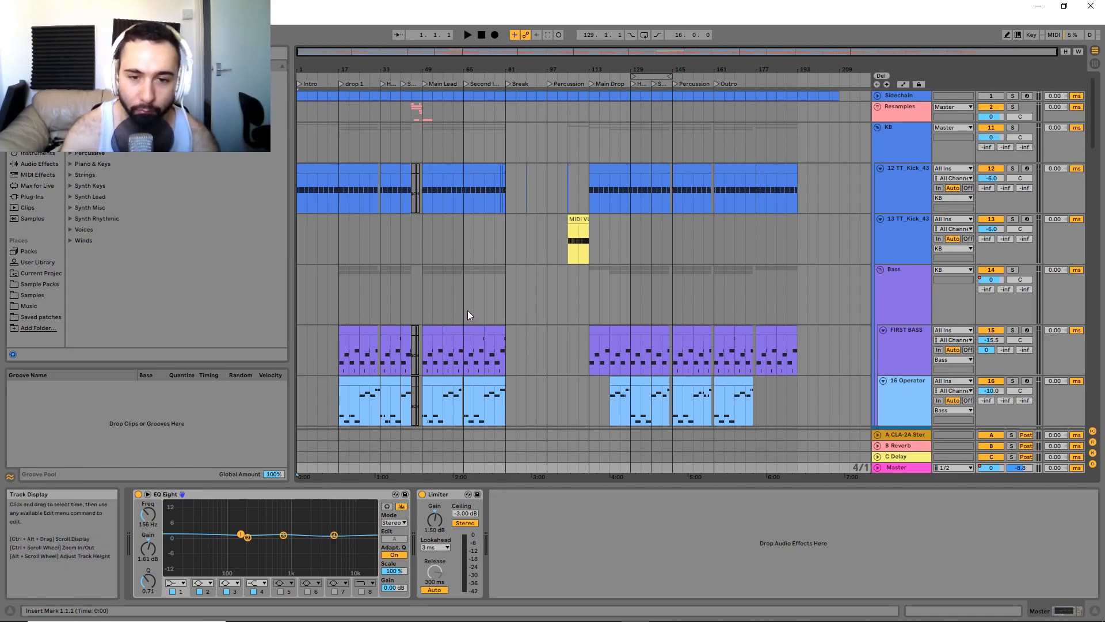
drag(467, 310, 506, 312)
click(502, 238)
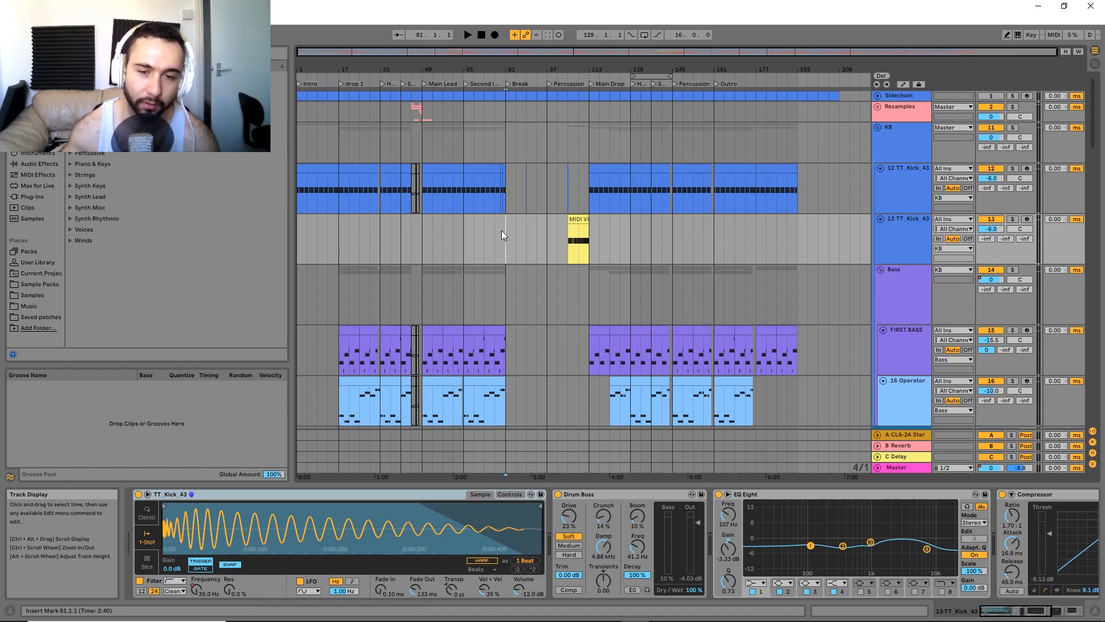
scroll(502, 230, down, 5)
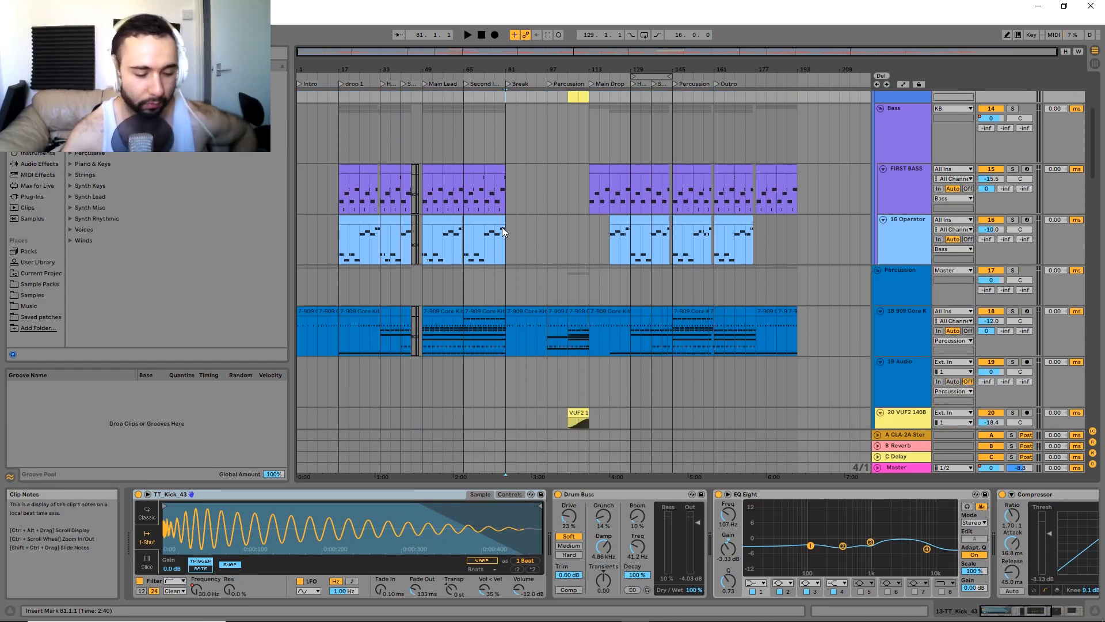
scroll(502, 230, up, 5)
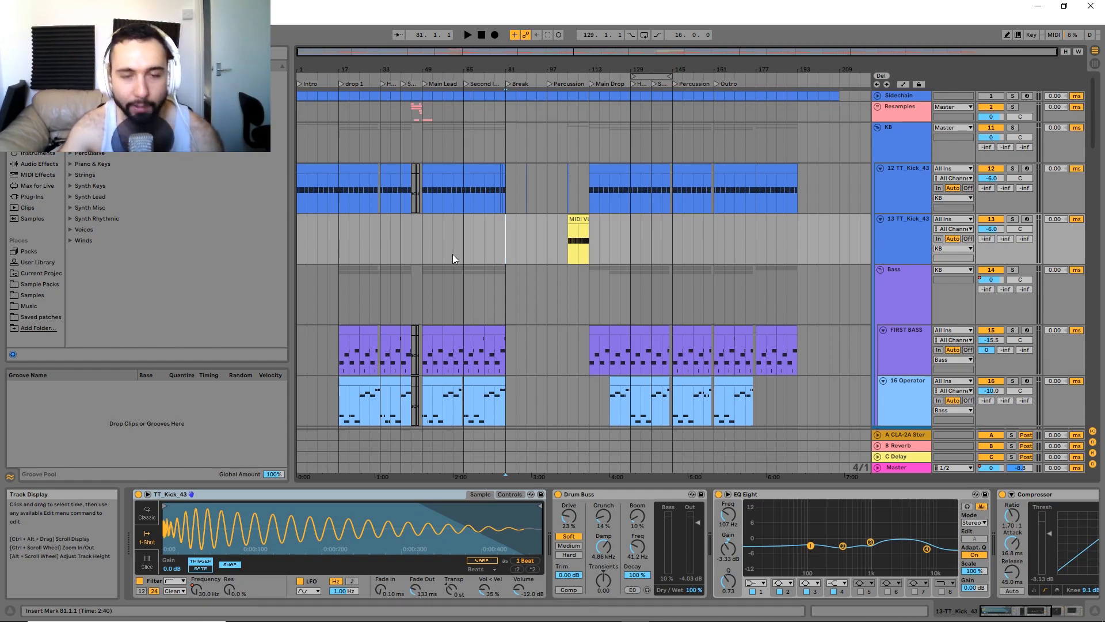
scroll(457, 230, down, 3)
scroll(492, 247, up, 3)
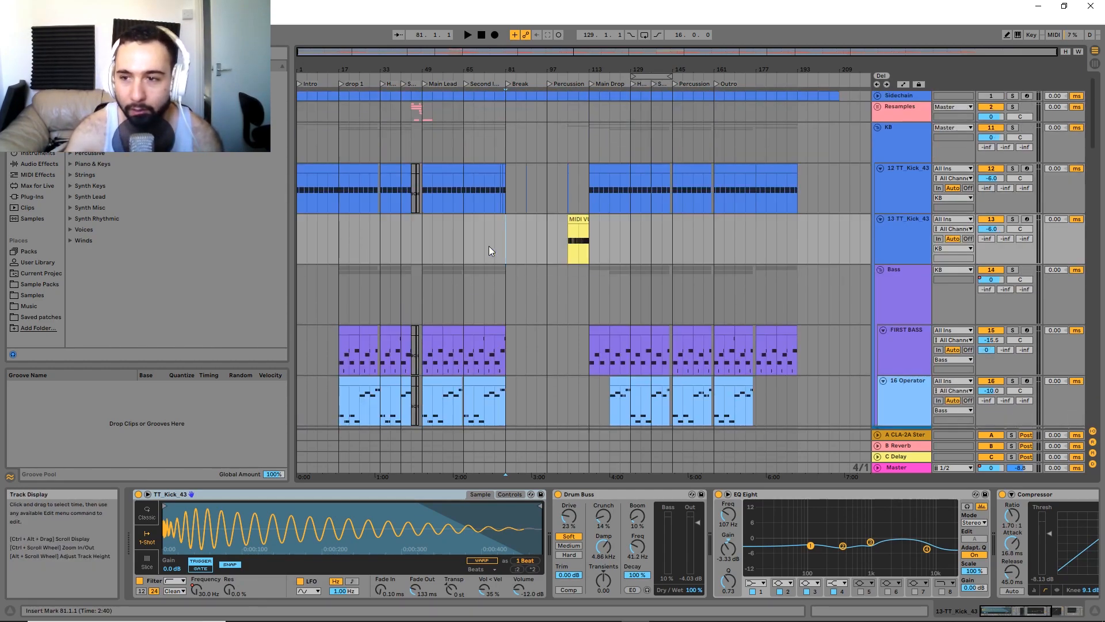
Review the whole track list, from the kick and percussion groups through the impacts to the leads.
drag(1090, 132, 1095, 392)
scroll(633, 305, up, 5)
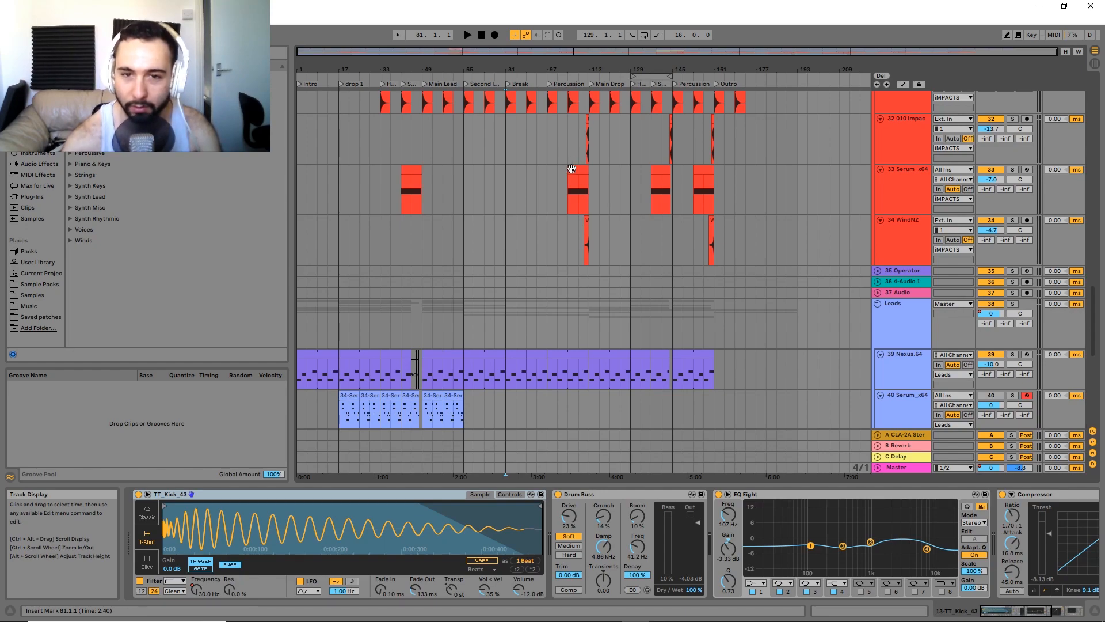
scroll(571, 165, up, 10)
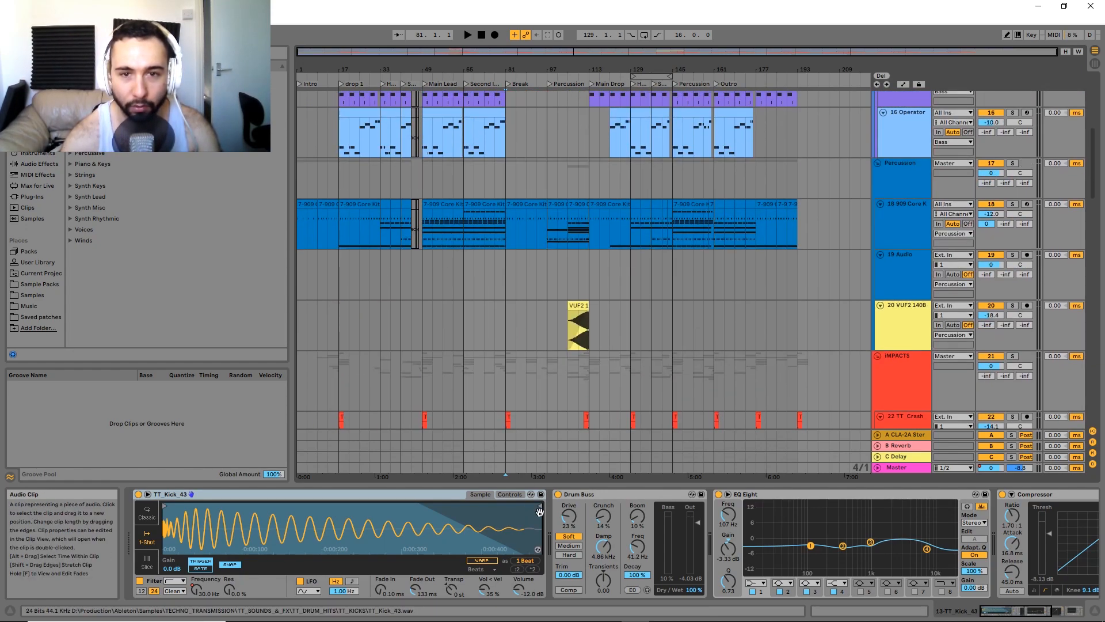
scroll(629, 394, up, 3)
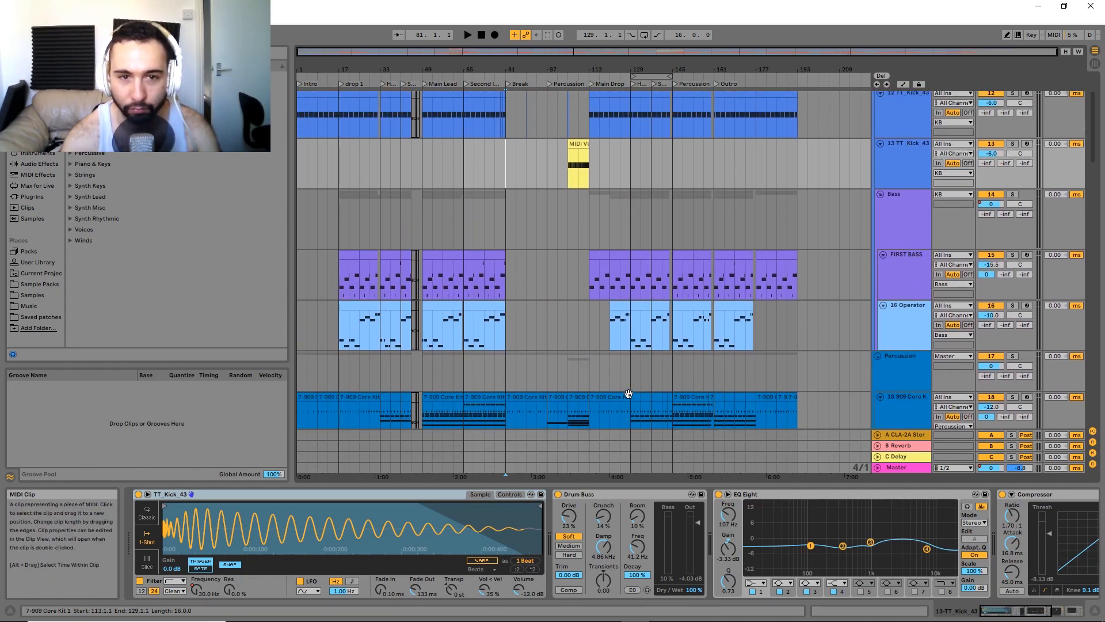
scroll(484, 141, up, 3)
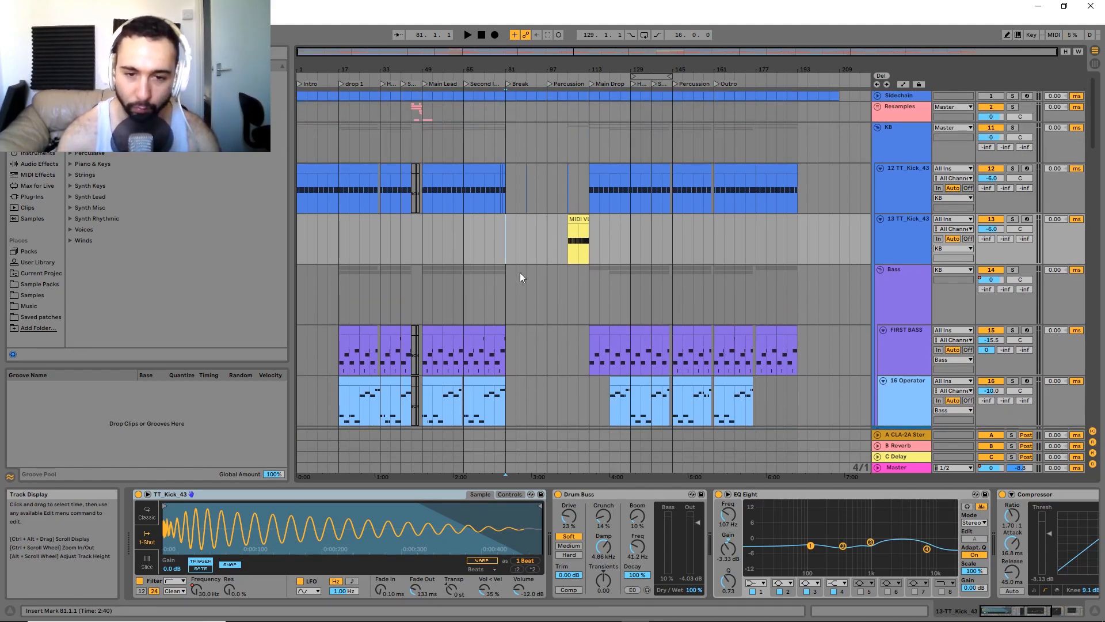
scroll(492, 279, down, 4)
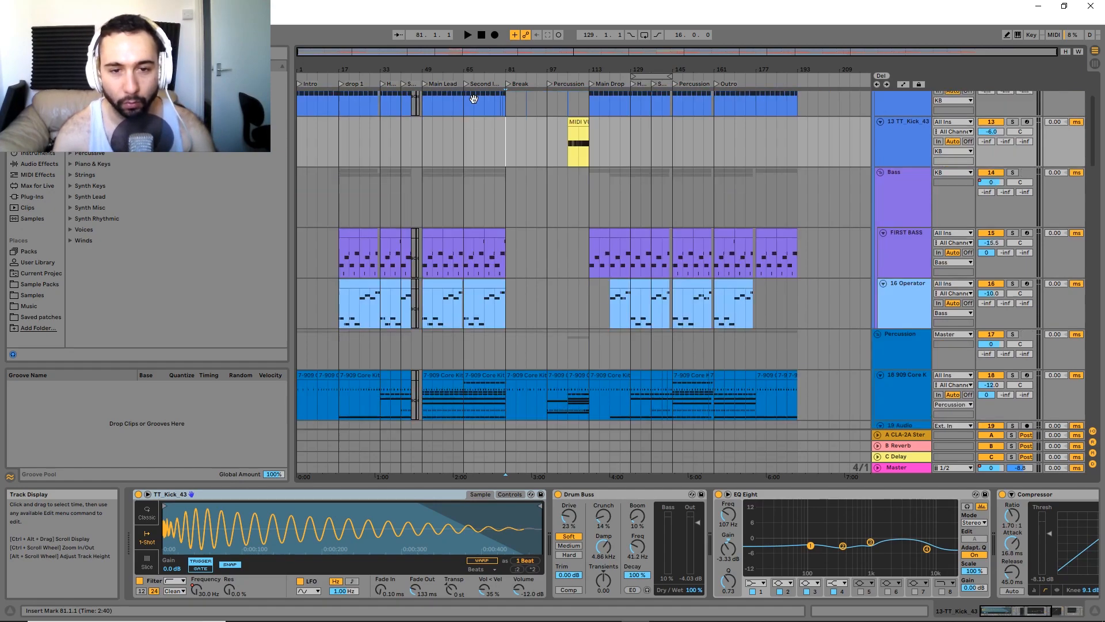
scroll(498, 320, down, 10)
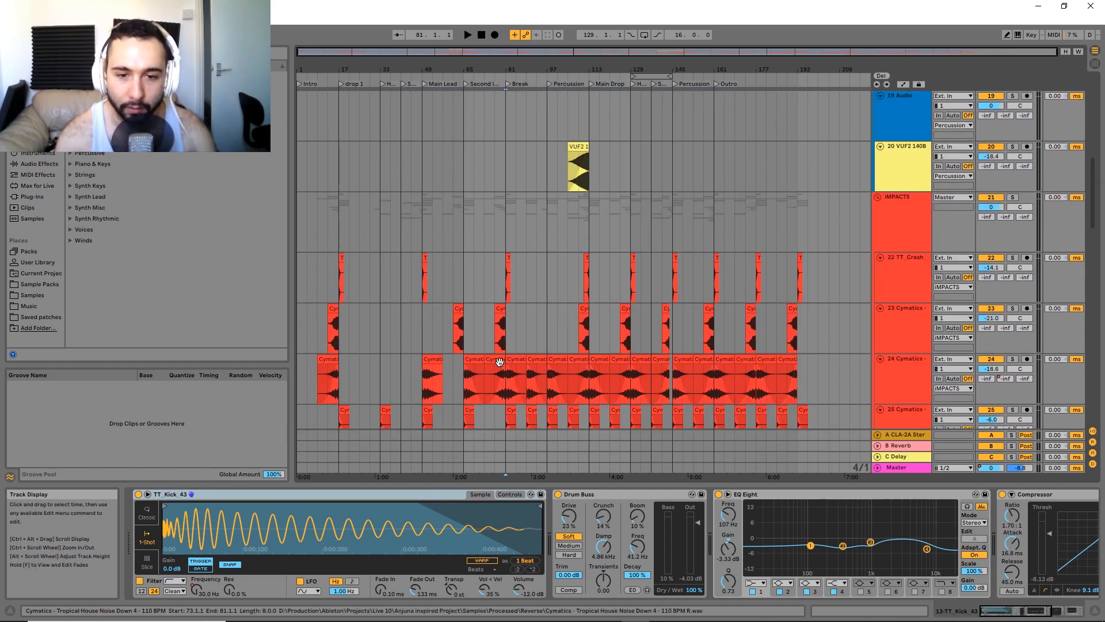
scroll(518, 385, down, 5)
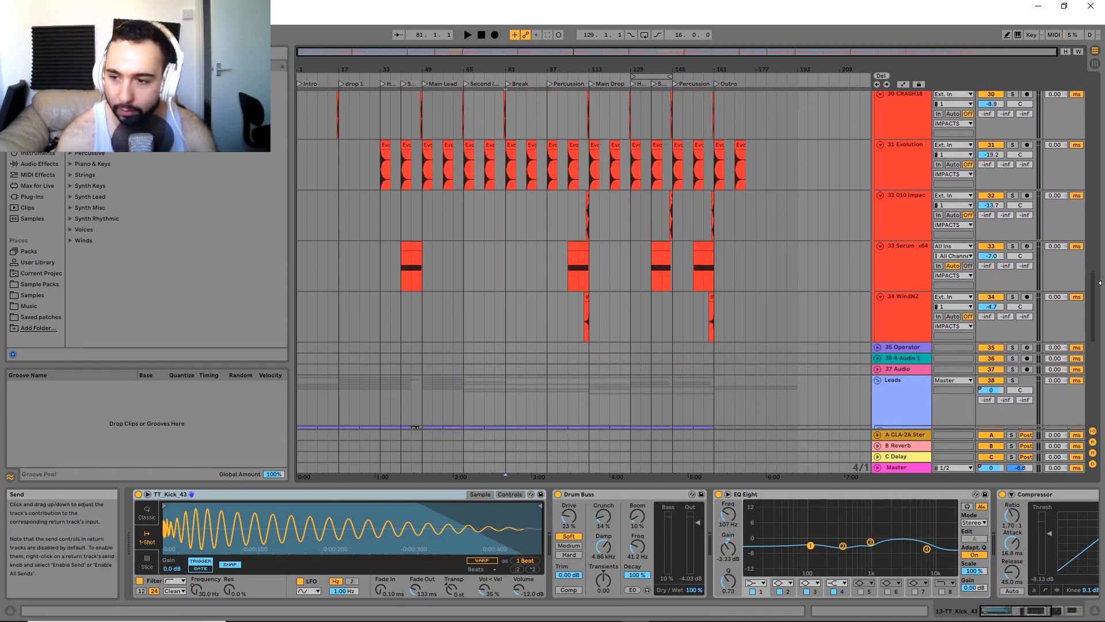
scroll(1091, 313, down, 5)
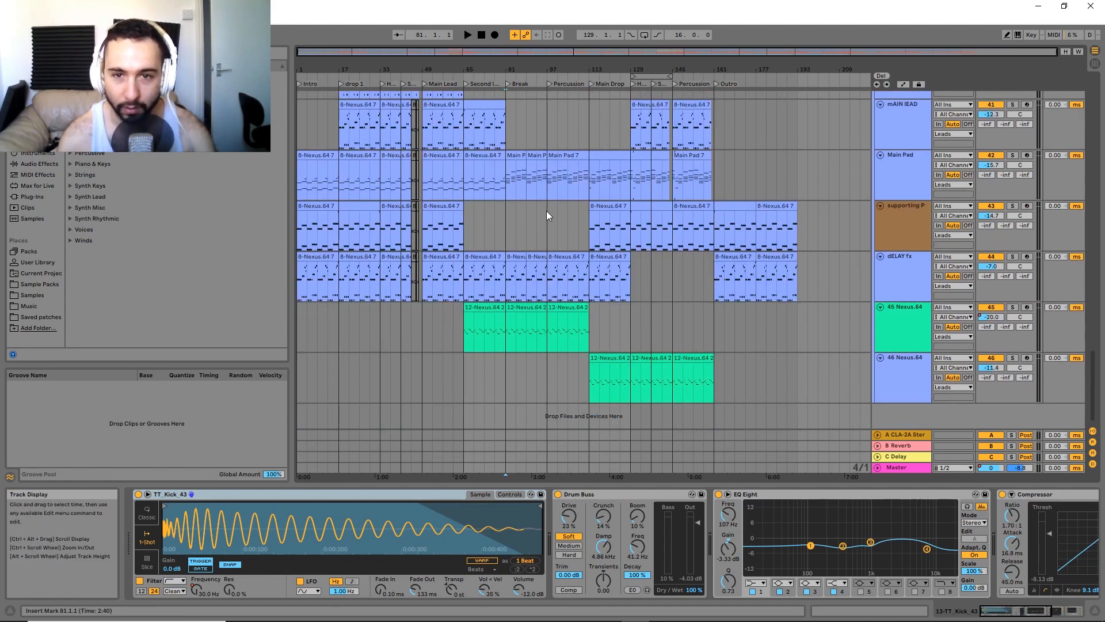
Play the arrangement from the Break at bar 81 and dismiss the mail notifications.
click(509, 235)
key(space)
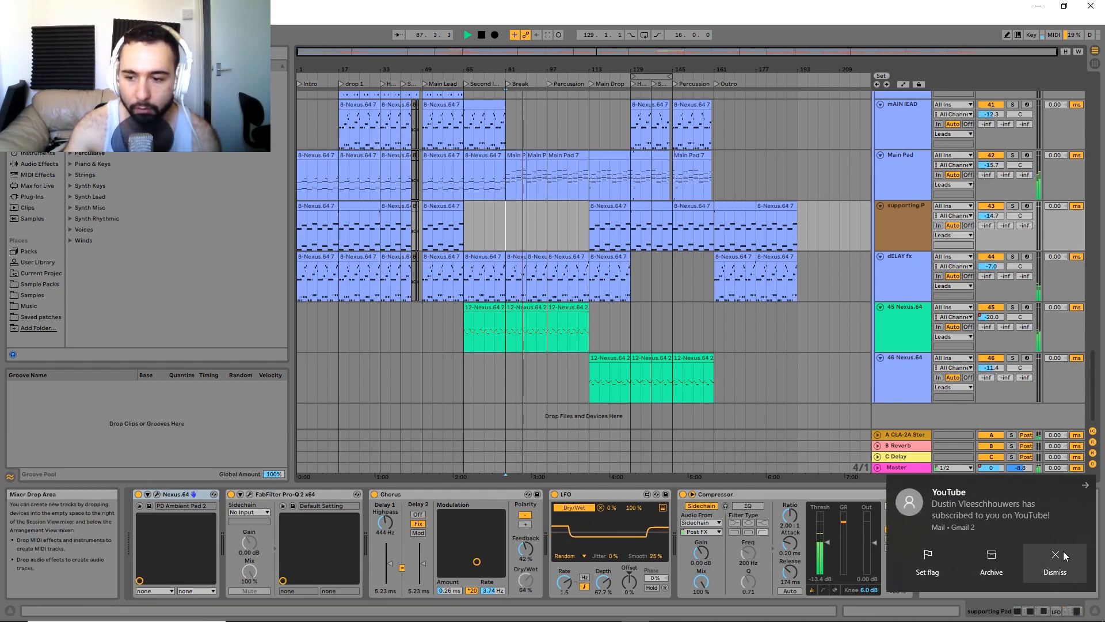
click(1059, 554)
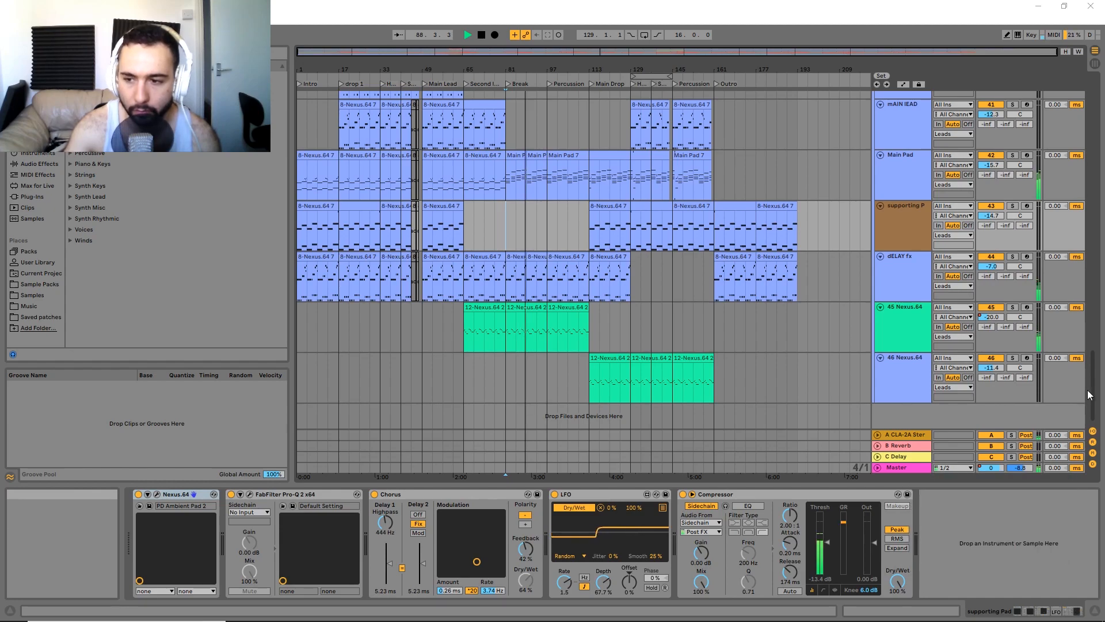
click(1056, 557)
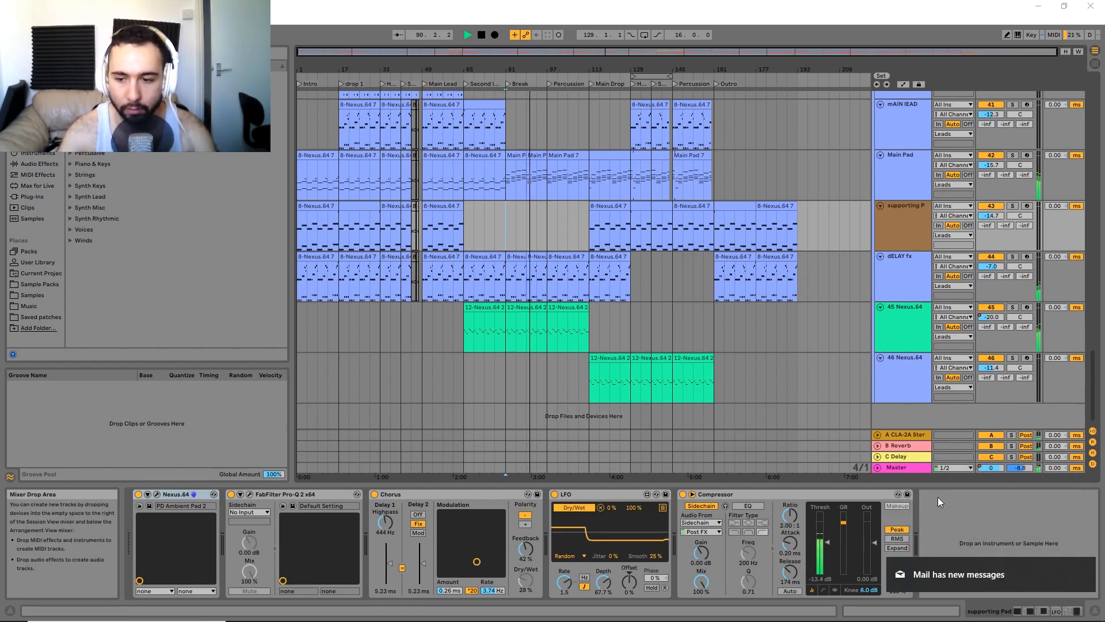
click(1087, 567)
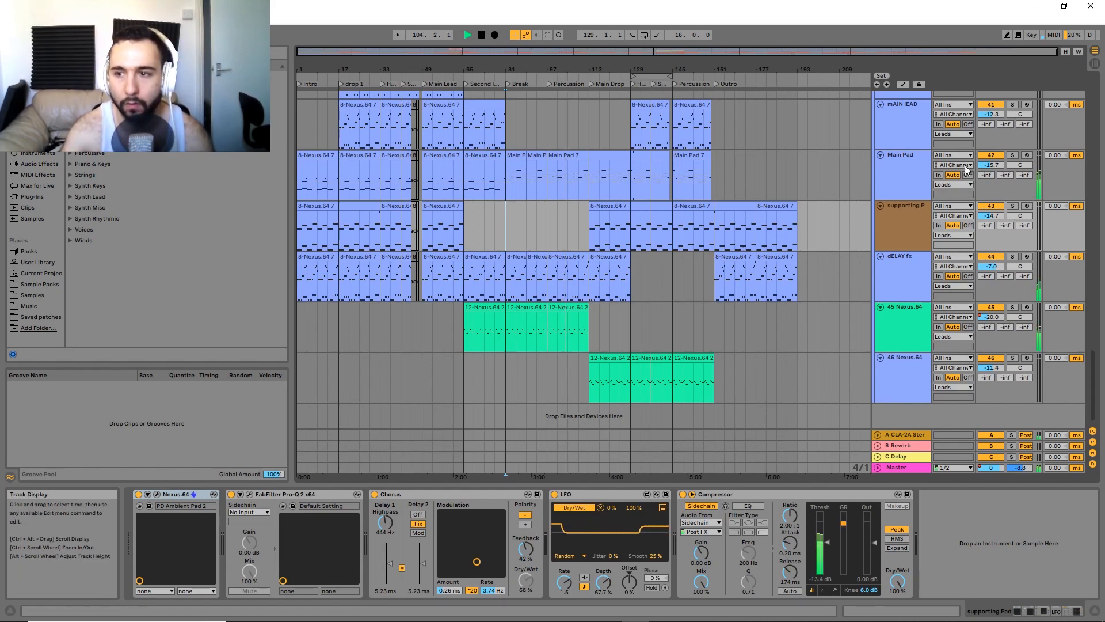
Lower the volume of the 20 VUF2 1408 percussion track to -20.1 dB.
scroll(1097, 352, up, 5)
drag(1097, 352, 1084, 180)
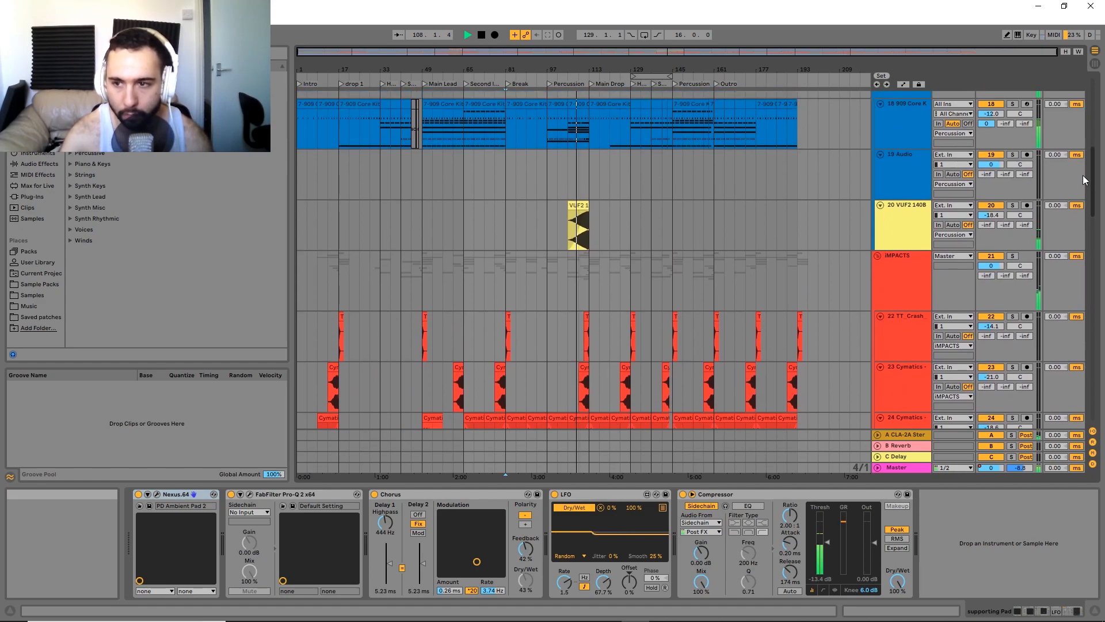
drag(991, 214, 991, 223)
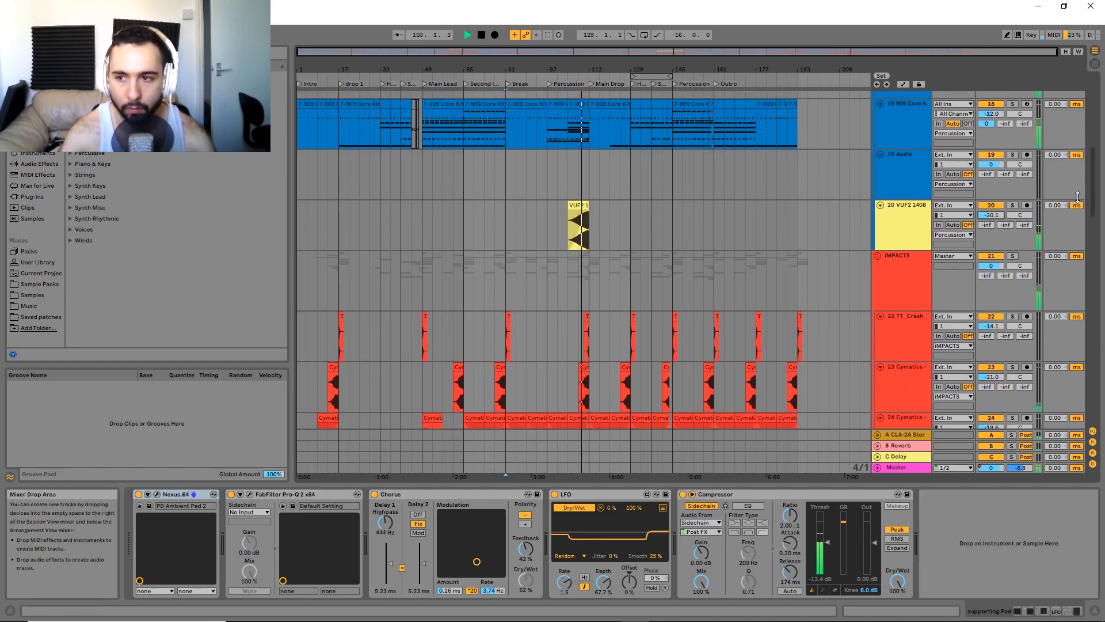
Listen to the start of the Main Drop, stop playback, and look through the tracks around the percussion build-up.
drag(1092, 196, 1093, 143)
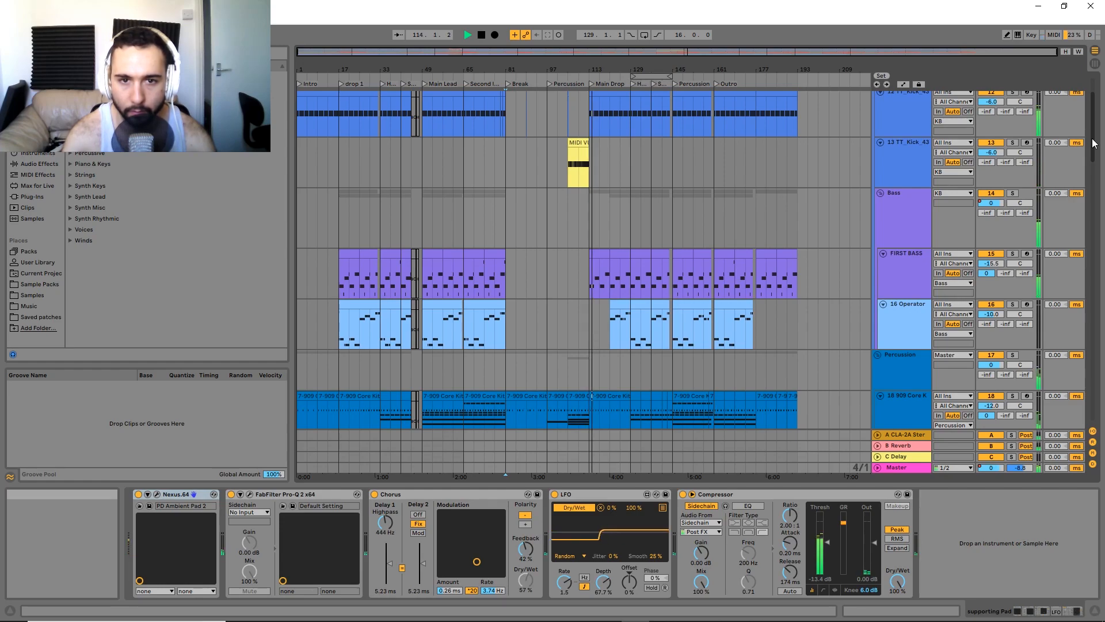
drag(1093, 143, 1091, 171)
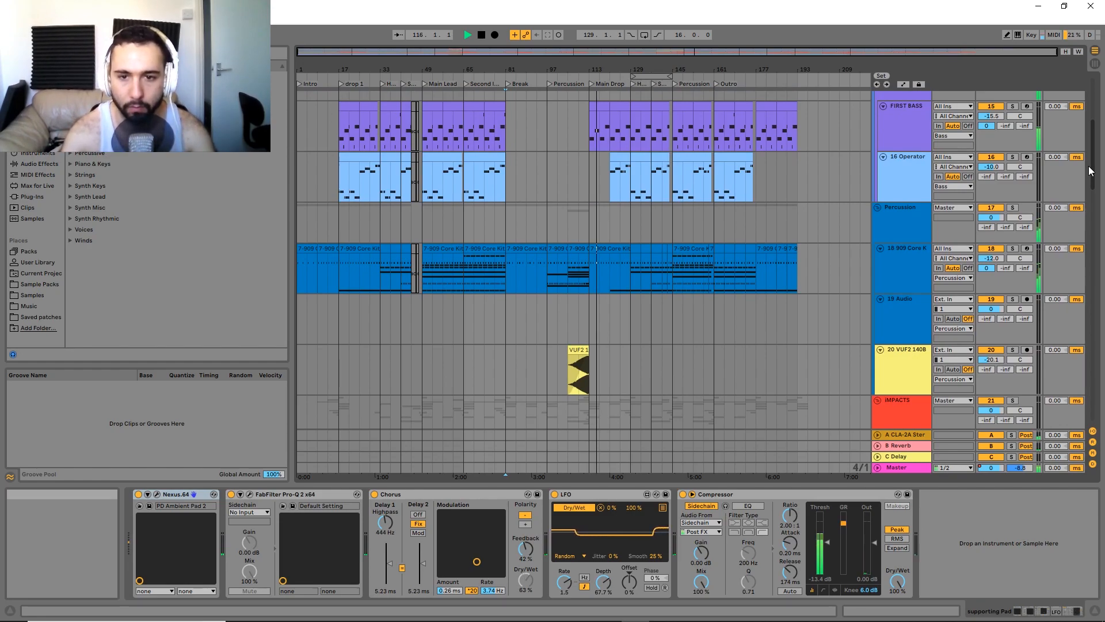
drag(1091, 170, 1085, 121)
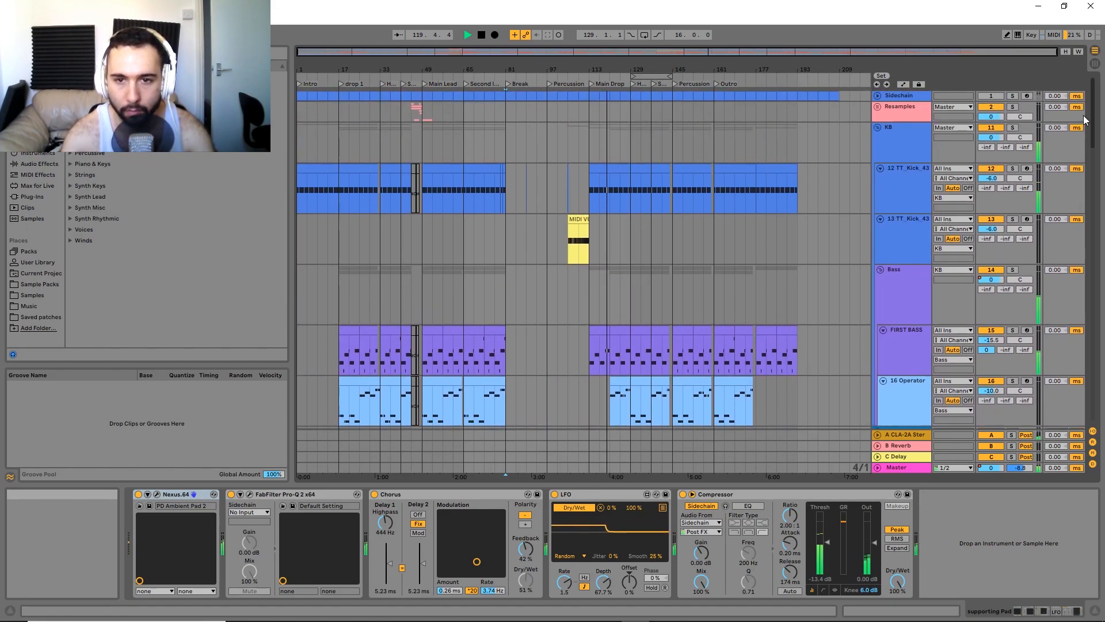
scroll(729, 197, down, 5)
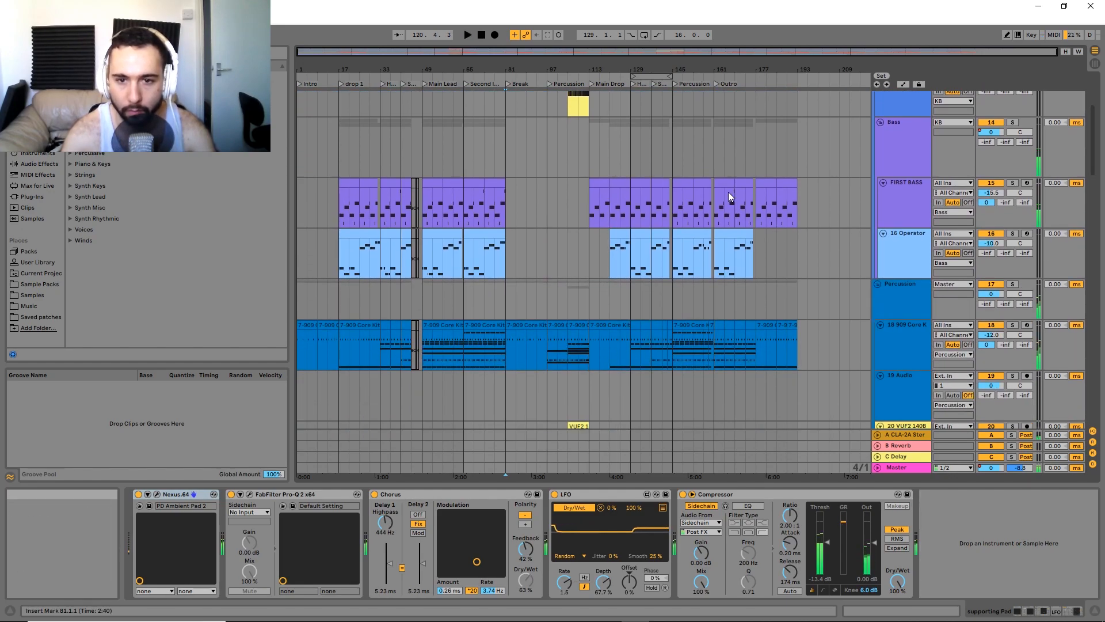
scroll(602, 221, up, 3)
scroll(570, 288, up, 3)
drag(562, 314, 599, 225)
drag(555, 291, 594, 133)
scroll(577, 289, down, 3)
drag(567, 358, 597, 145)
drag(581, 282, 605, 11)
drag(1097, 292, 1096, 115)
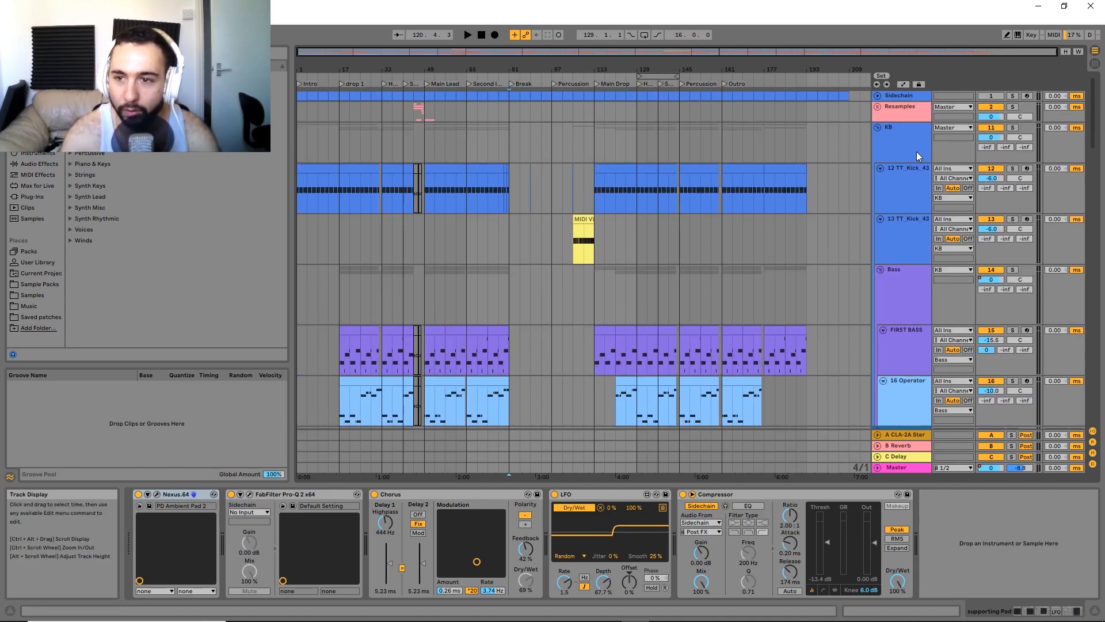
Solo the 12 TT_Kick_43 track and select its Main Lead section from bar 49 to bar 65.
click(1013, 168)
drag(426, 190, 466, 190)
click(896, 175)
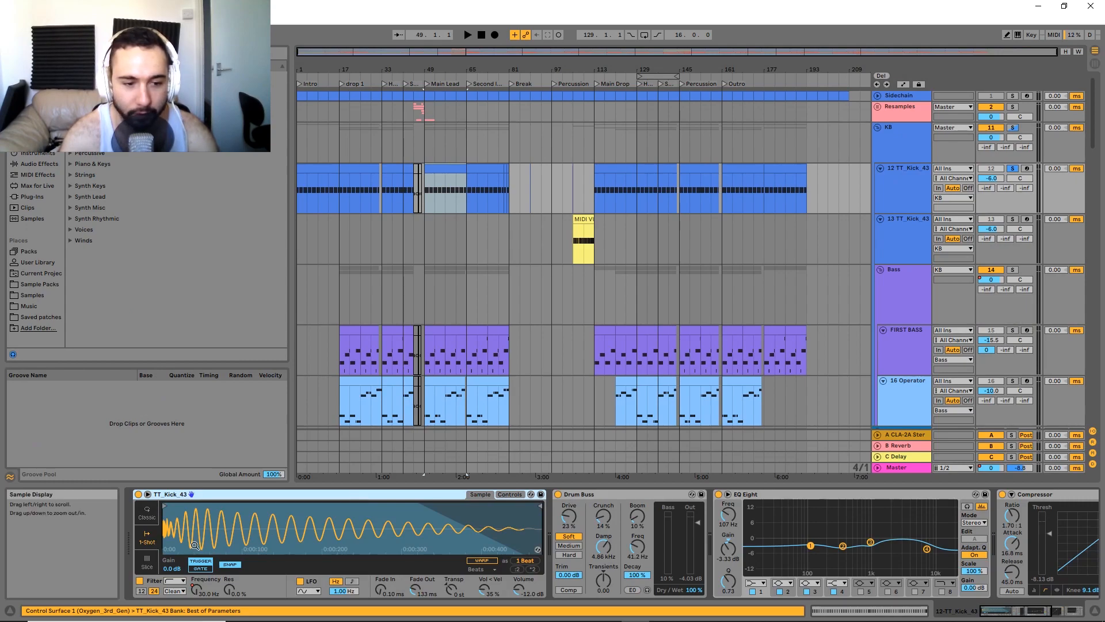
Examine the kick's device chain from Drum Buss to Auto Filter while briefly playing the soloed track.
drag(749, 536, 406, 535)
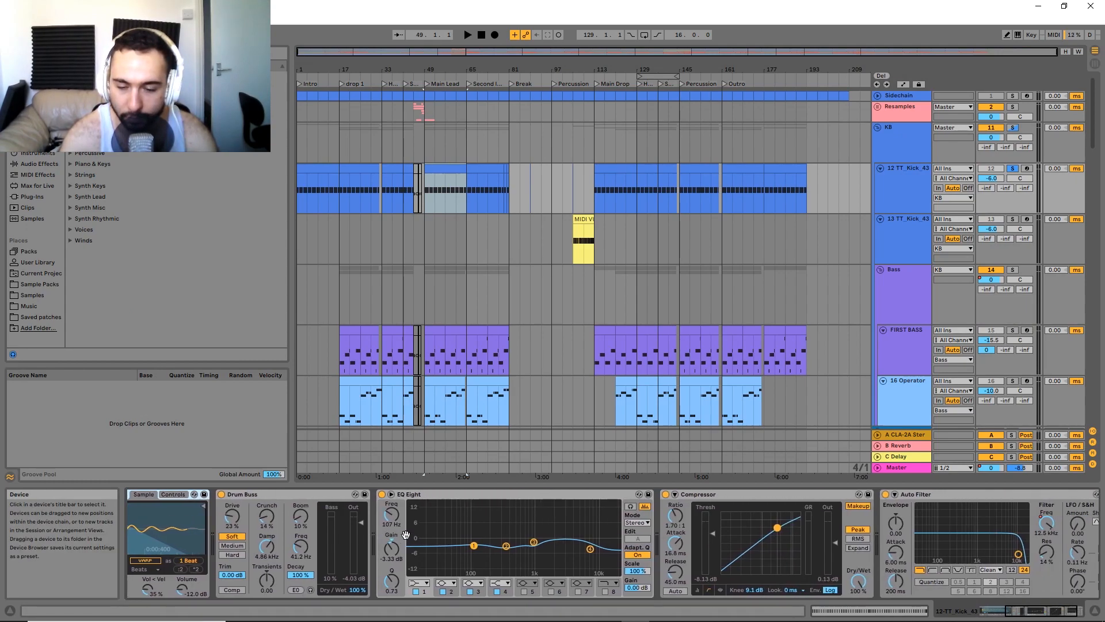
drag(907, 550, 1009, 541)
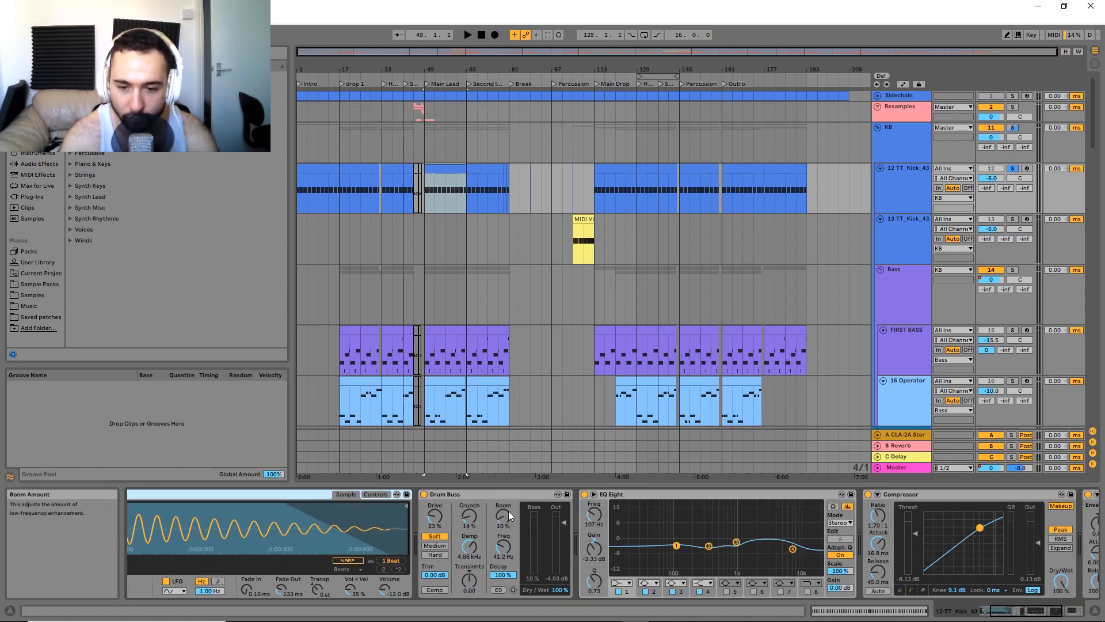
drag(763, 525, 573, 532)
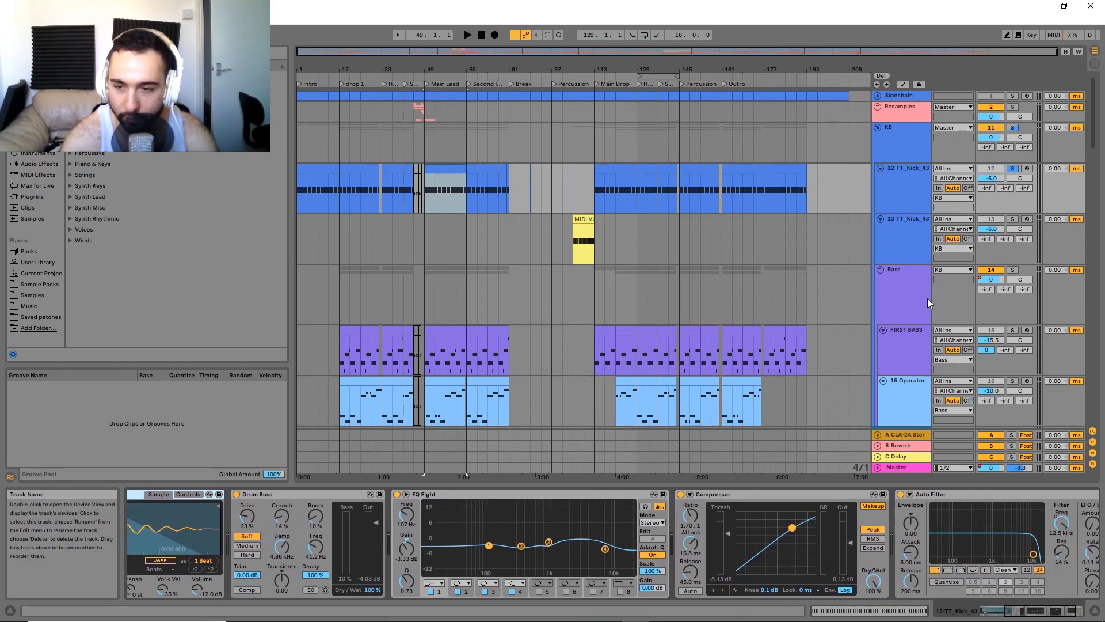
key(space)
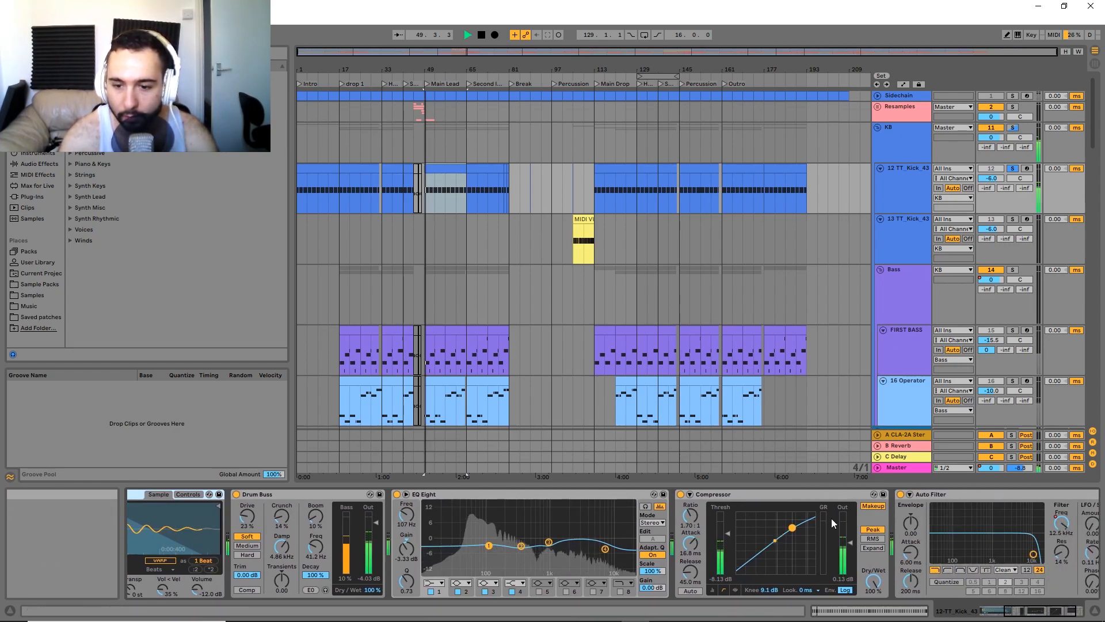
drag(893, 557, 794, 541)
key(space)
Show the automation lanes and check the Auto Filter frequency envelope on the 12 TT_Kick_43 track.
key(a)
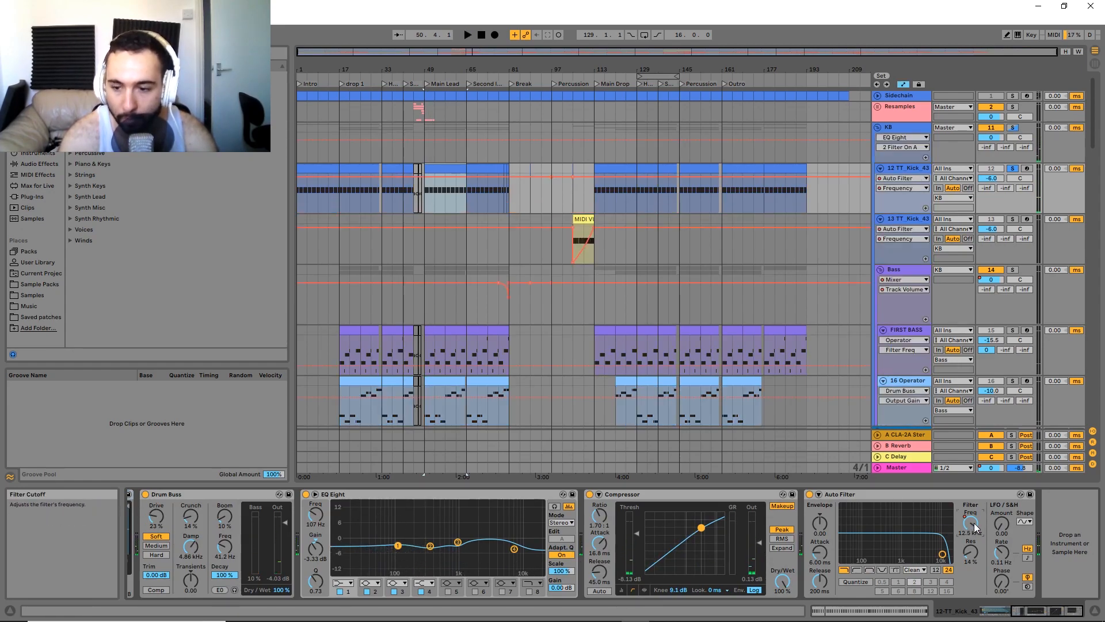
click(903, 188)
click(902, 190)
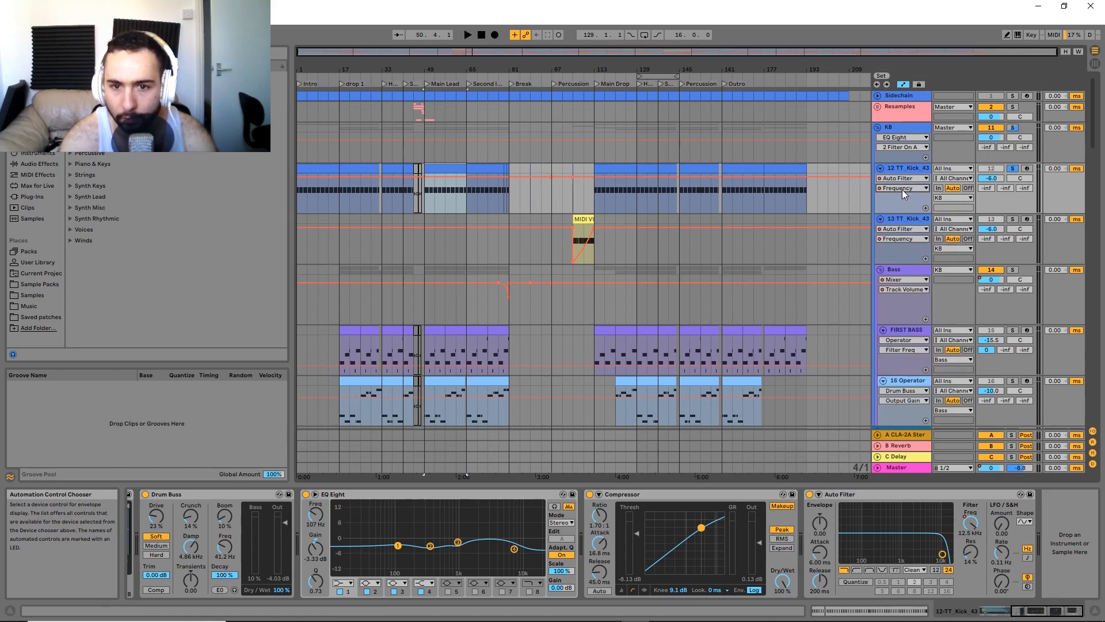
scroll(525, 199, up, 3)
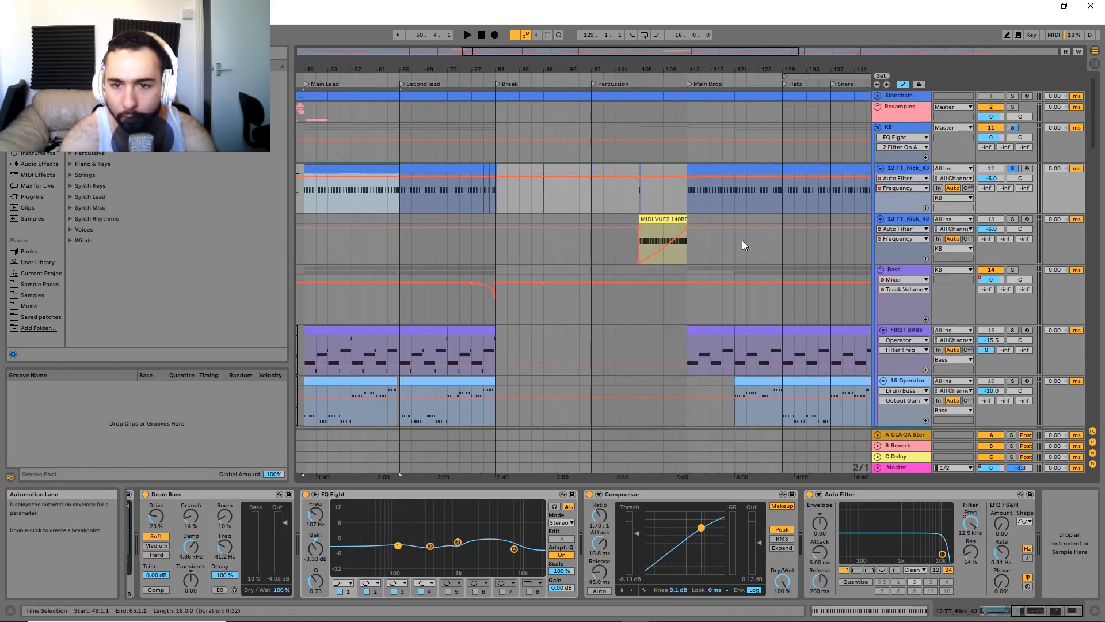
Select the build-up clips before the Main Drop on the 13 TT_Kick_43 and 20 VUF2 1408 tracks to inspect them.
click(665, 221)
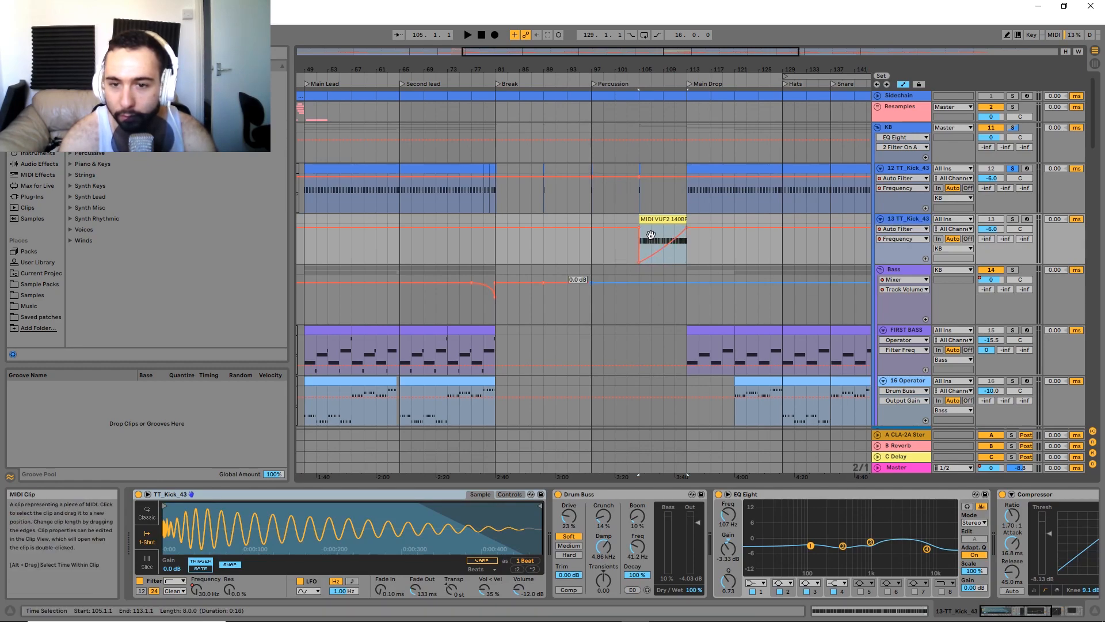
scroll(658, 269, down, 8)
click(634, 337)
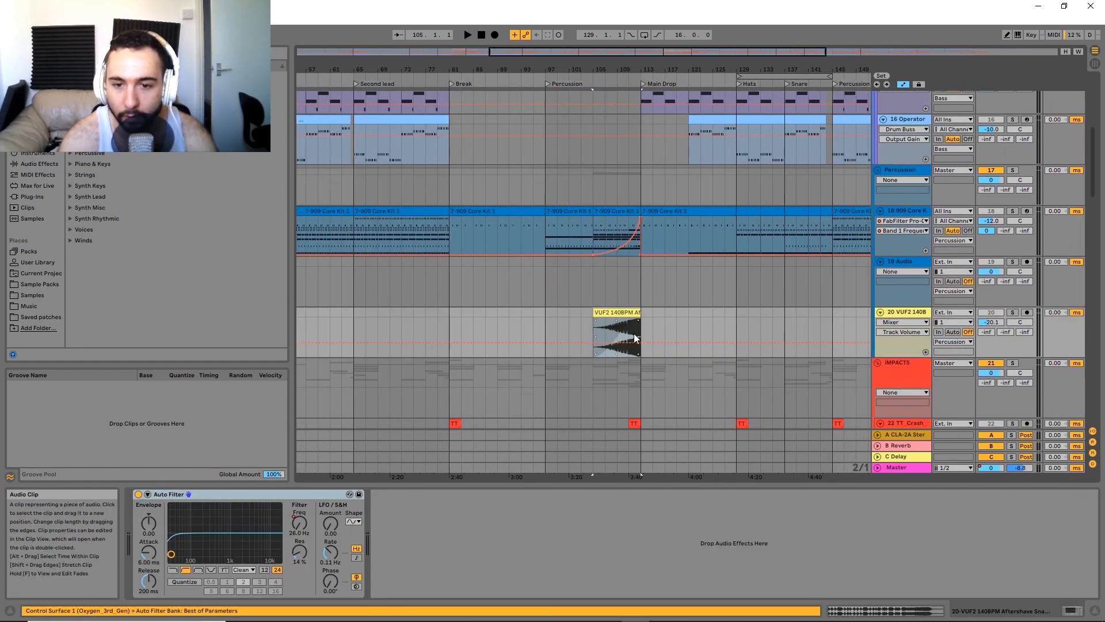
Solo the 20 VUF2 1408 track and play its snare build-up from bar 105.
drag(635, 284, 588, 295)
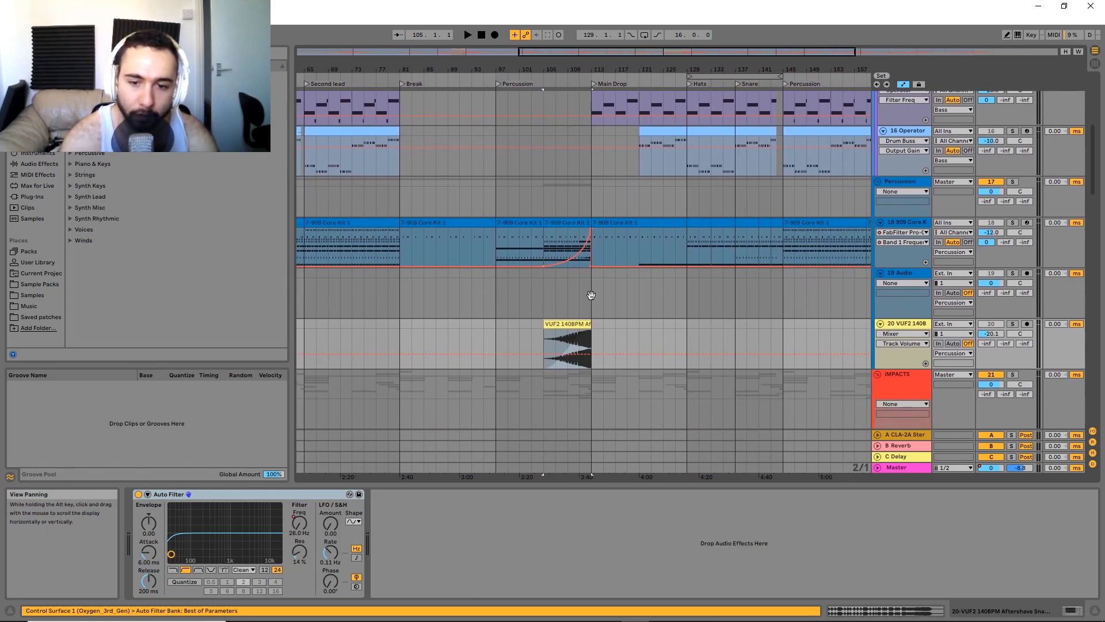
scroll(585, 331, up, 2)
click(1012, 324)
key(space)
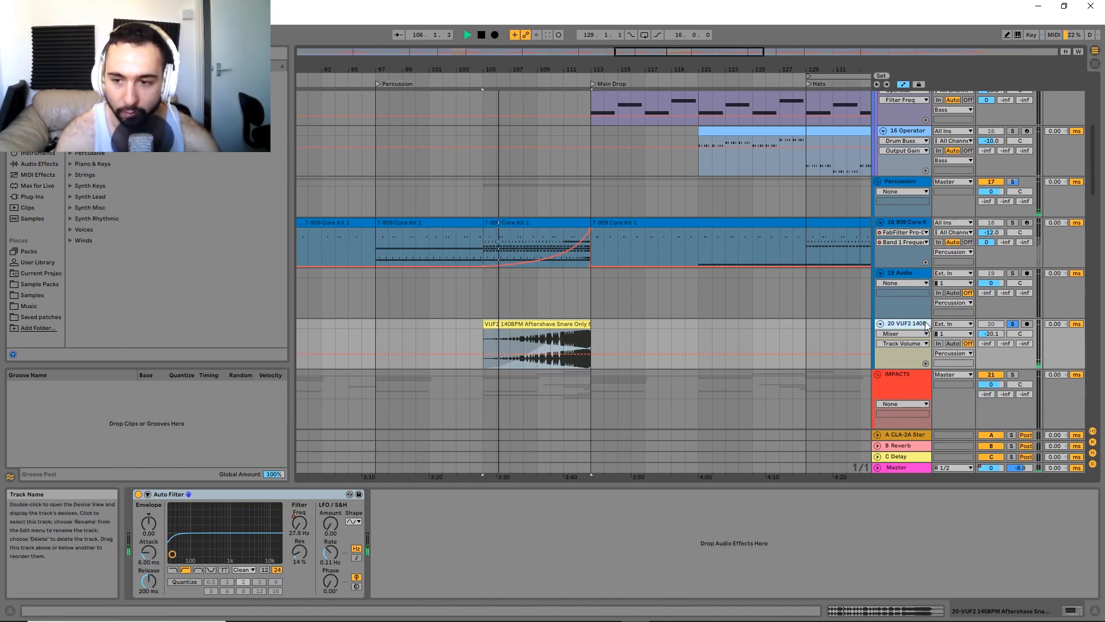
Add a new MIDI track below the 20 VUF2 1408 track and stop playback.
key(ctrl+shift+t)
scroll(568, 323, down, 3)
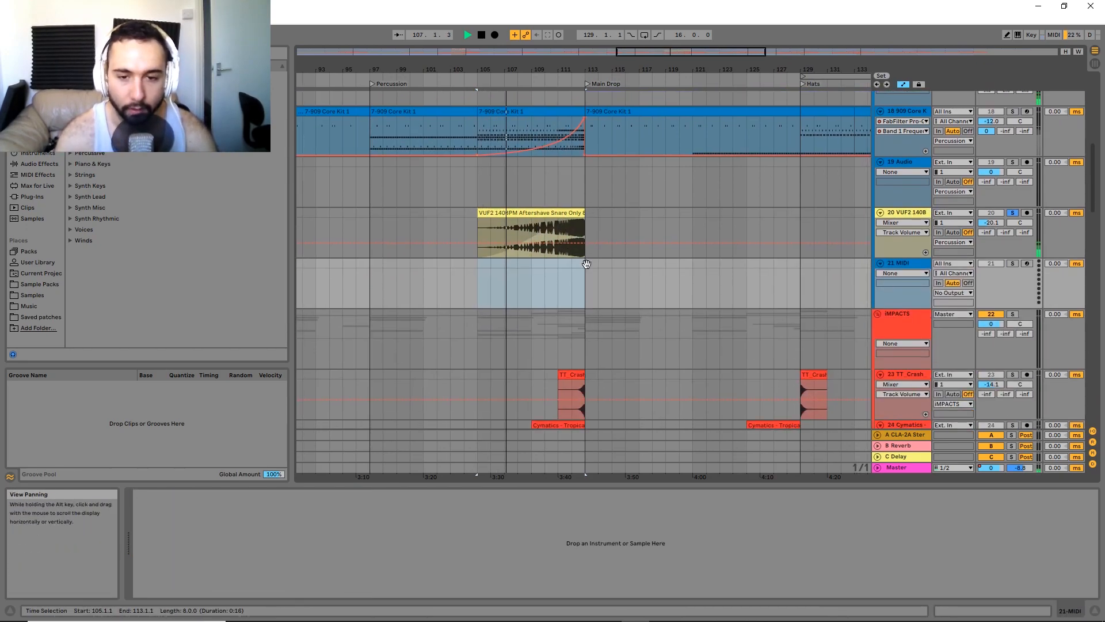
scroll(595, 340, up, 2)
key(space)
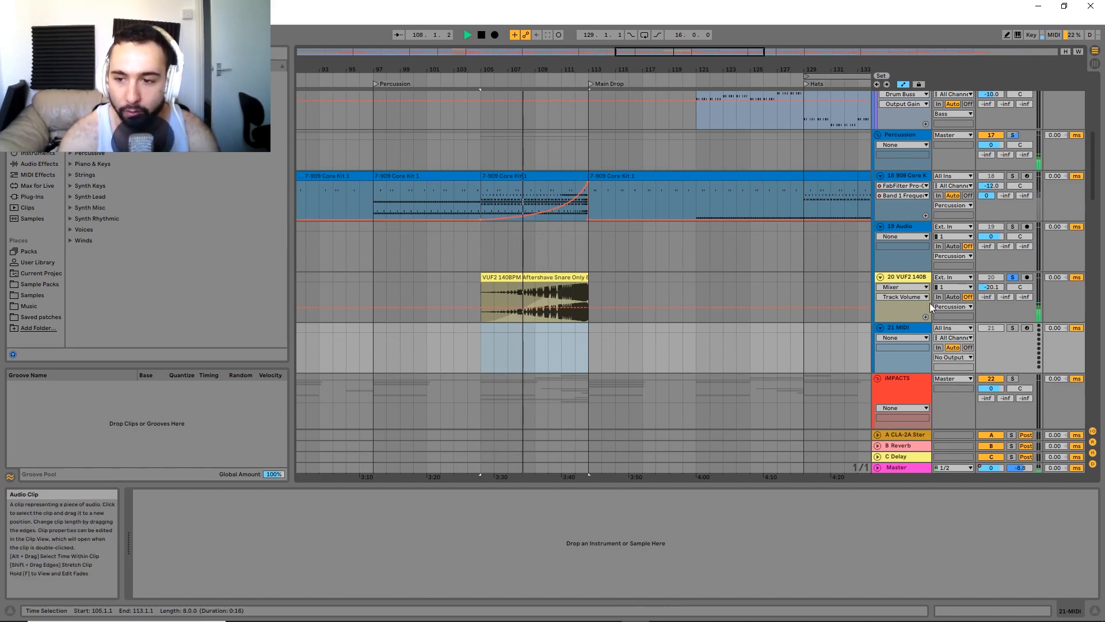
Try placing a copy of the snare build-up clip on the new MIDI track, and undo it.
click(566, 274)
drag(567, 274, 561, 350)
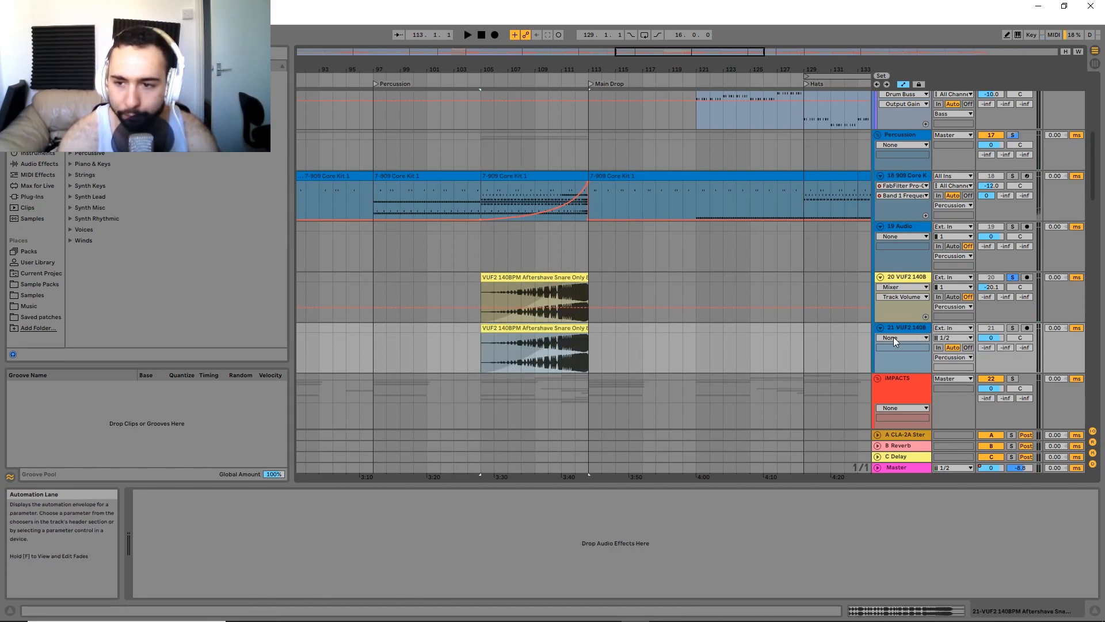
key(ctrl+z)
Load Operator on the new MIDI track and convert a copy of the snare build-up clip to MIDI there as Drums.
click(906, 275)
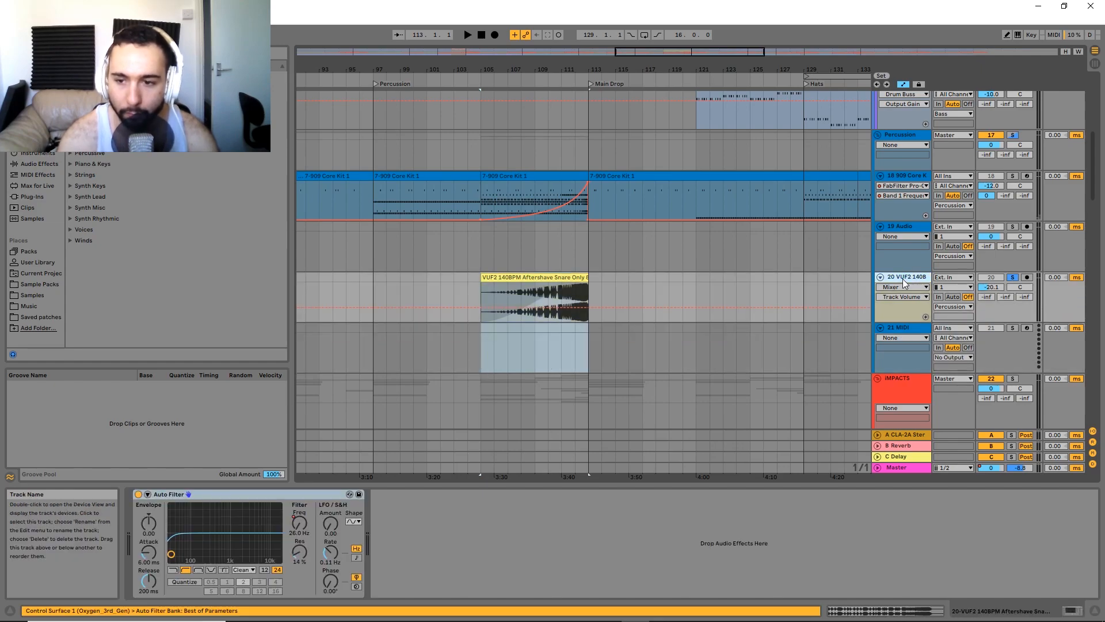
click(890, 327)
click(37, 154)
drag(96, 171, 607, 345)
drag(536, 277, 539, 350)
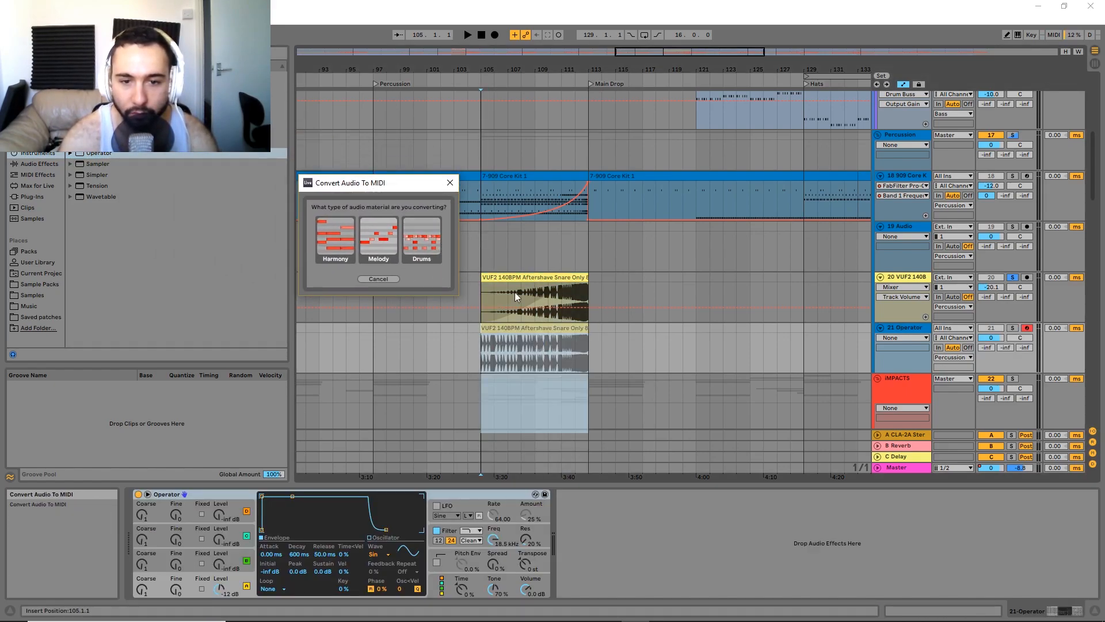
click(426, 237)
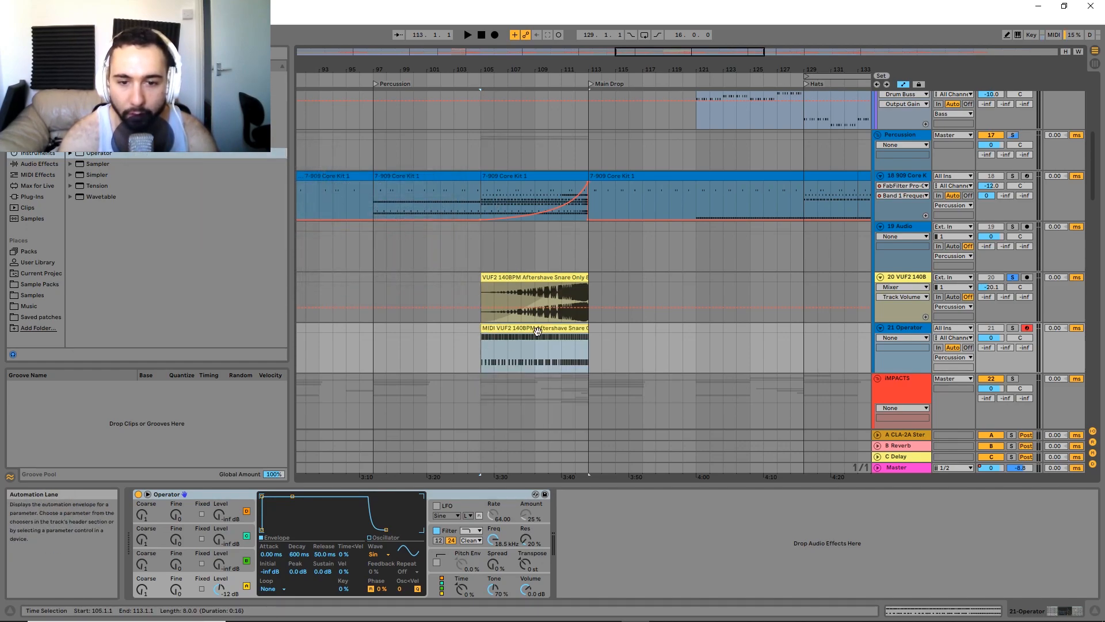
Move the converted snare MIDI clip onto the 13 TT_Kick_43 track from bar 105 up to the Main Drop.
click(524, 295)
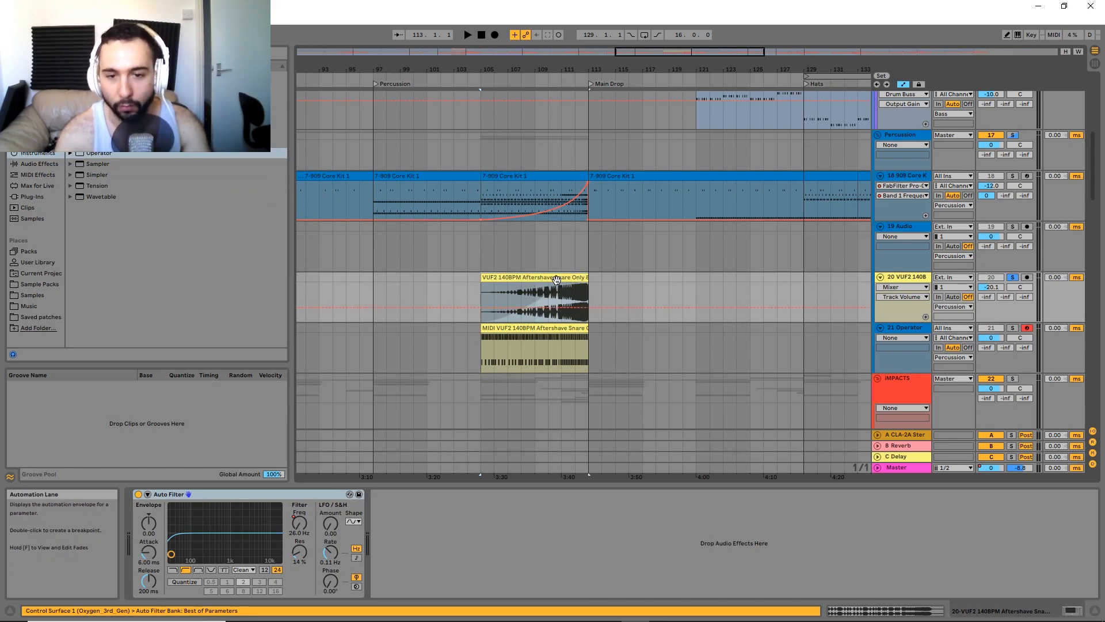
drag(517, 330, 505, 207)
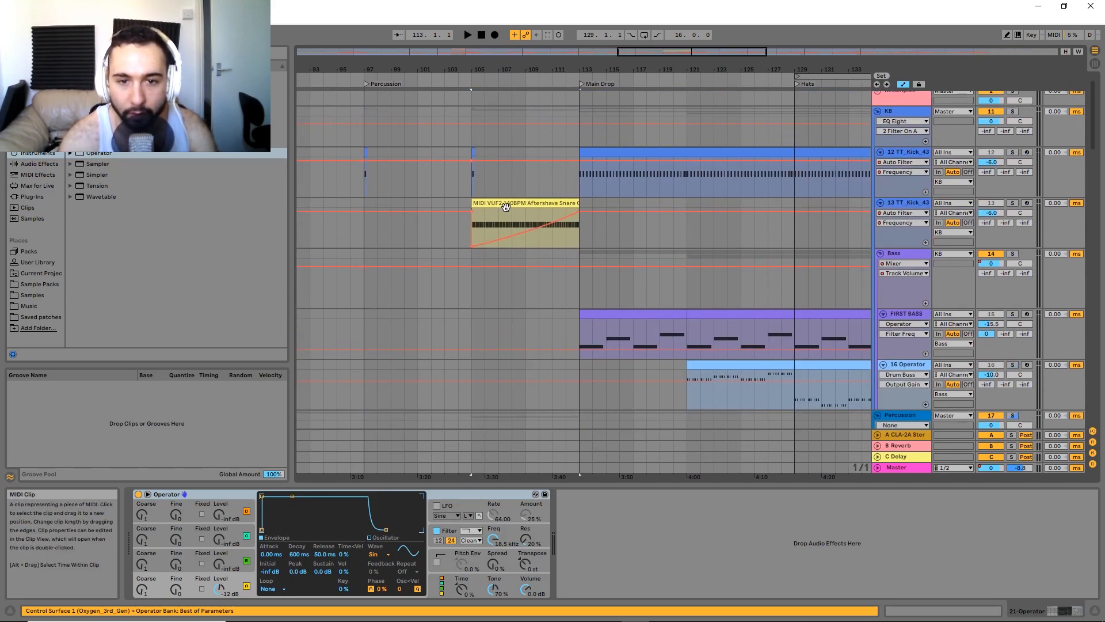
key(a)
Select the short kick clip at bar 105 on the 12 TT_Kick_43 track and play it briefly.
scroll(544, 242, up, 1)
click(471, 198)
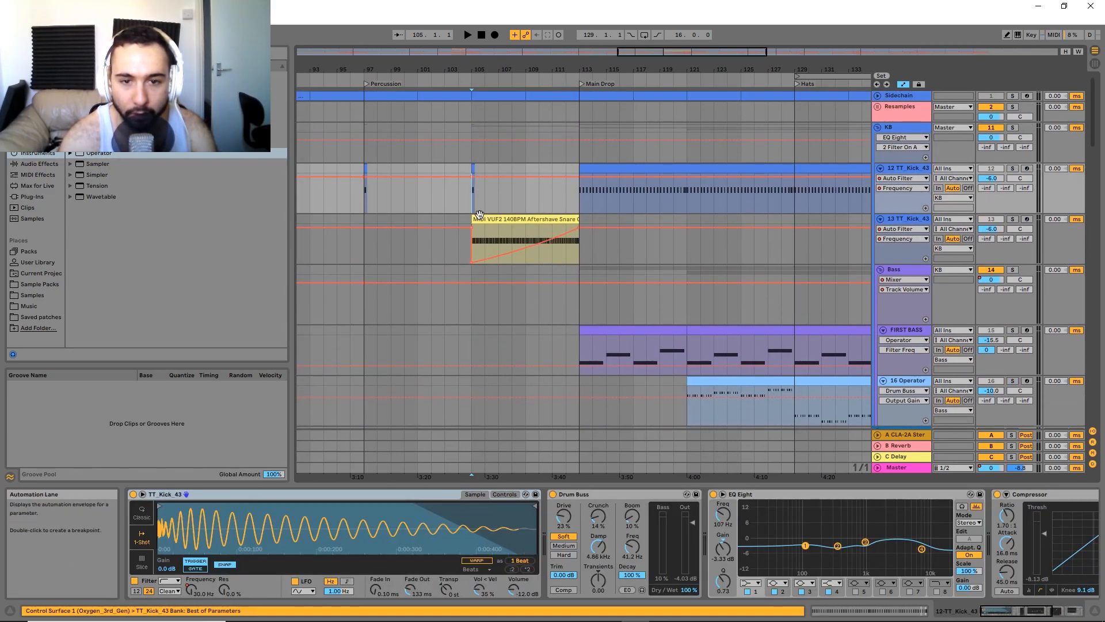
scroll(481, 213, up, 2)
click(458, 169)
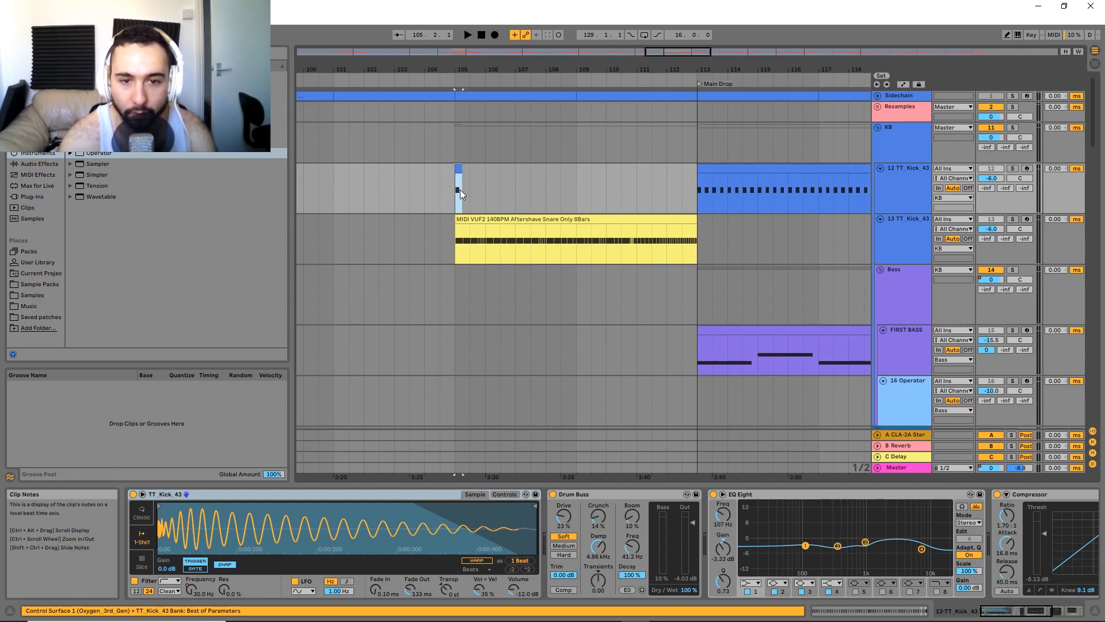
key(space)
key(space)
Solo the KB group and play the snare MIDI clip on the 13 TT_Kick_43 track.
click(1013, 128)
click(911, 113)
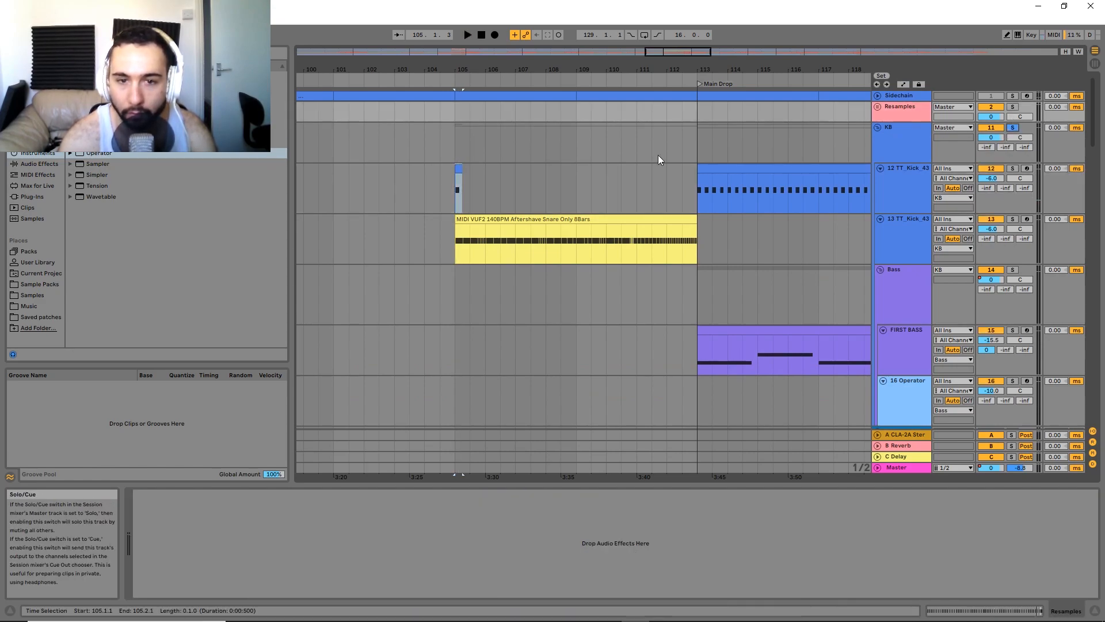
click(500, 219)
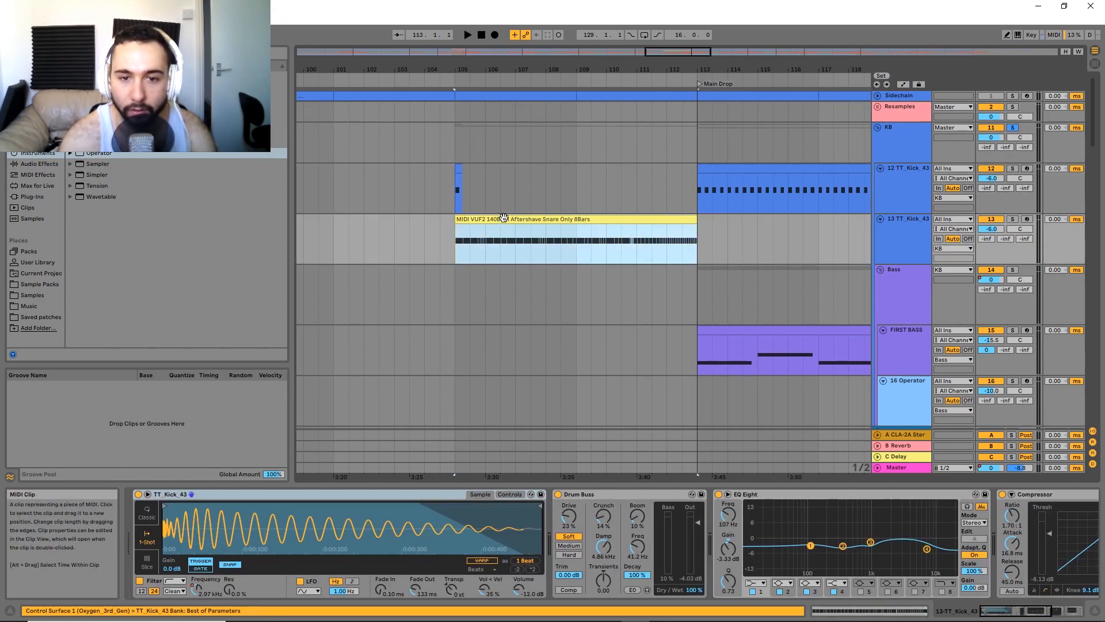
key(space)
Examine the Auto Filter on the 13 TT_Kick_43 track and show its Frequency automation during playback.
click(892, 233)
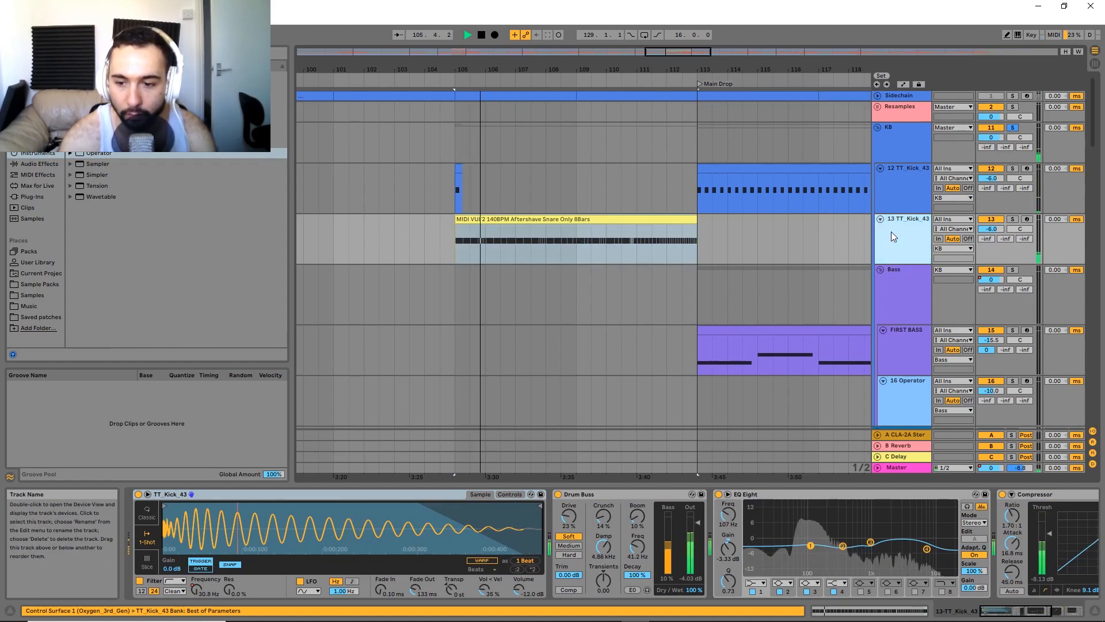
drag(897, 531, 531, 477)
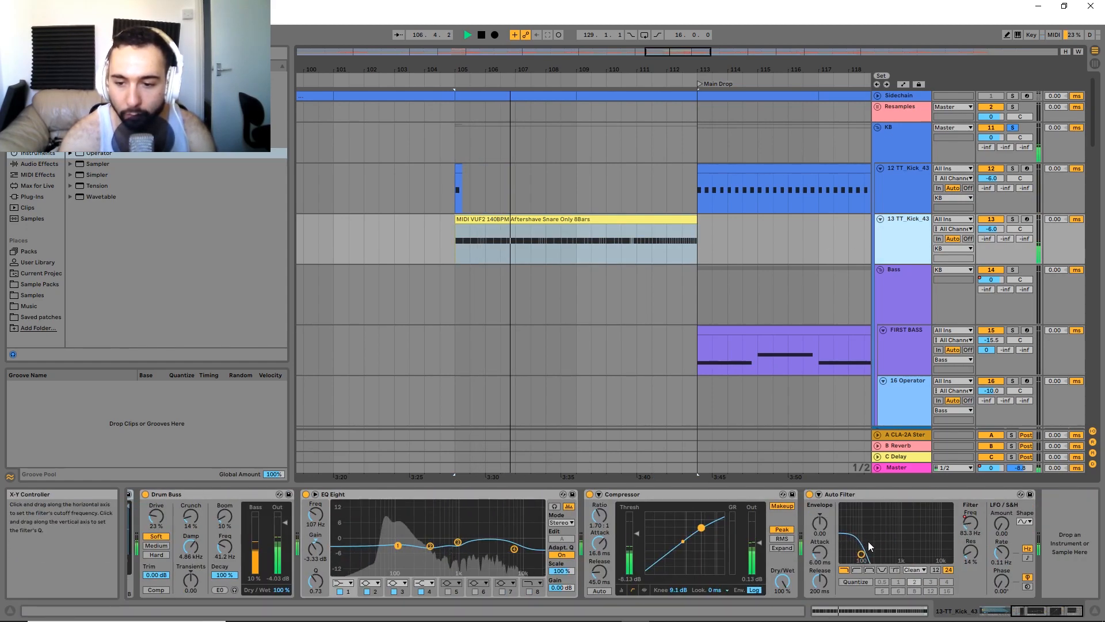
key(a)
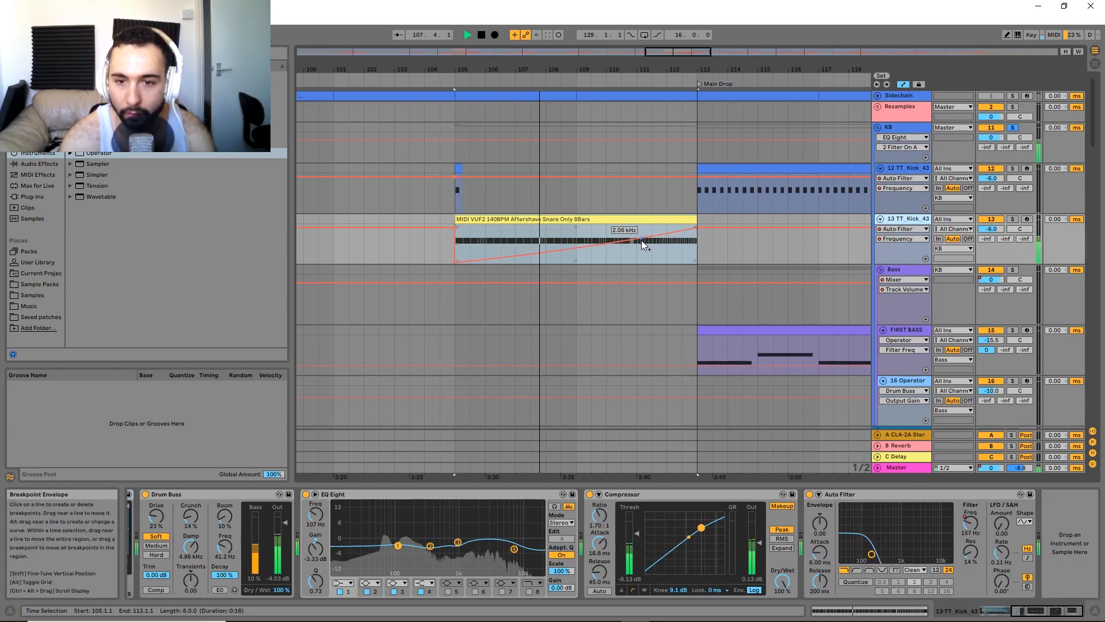
Solo the 20 VUF2 1408 track to hear the snare build-up with the kick roll, and end the solo near the Main Drop.
drag(609, 365, 572, 66)
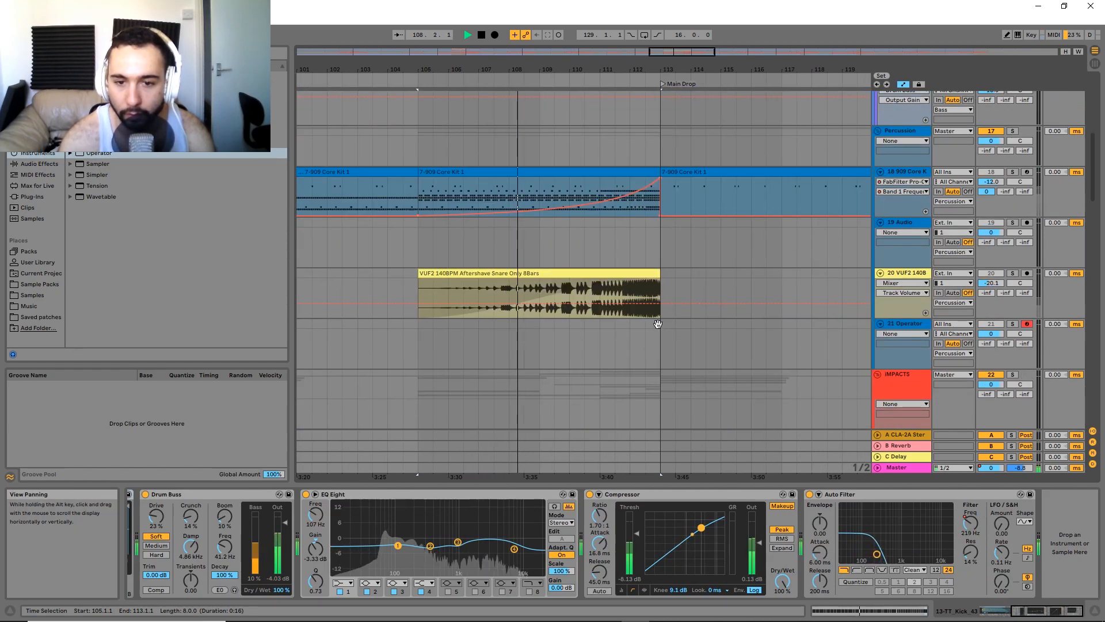
click(1013, 274)
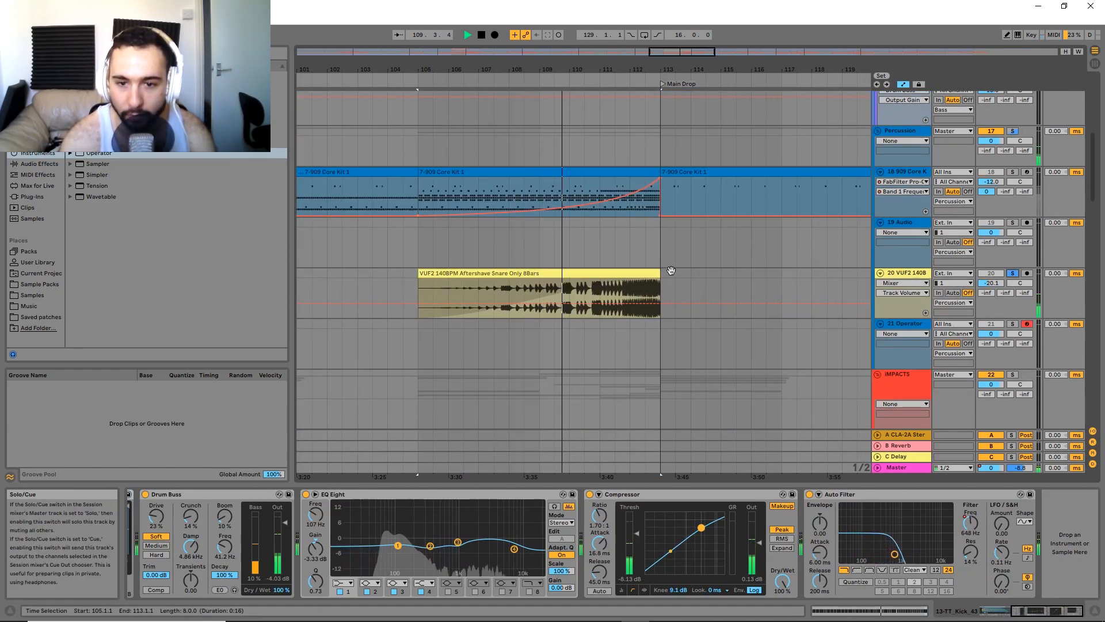
scroll(676, 288, up, 1)
scroll(670, 279, down, 2)
scroll(669, 279, up, 2)
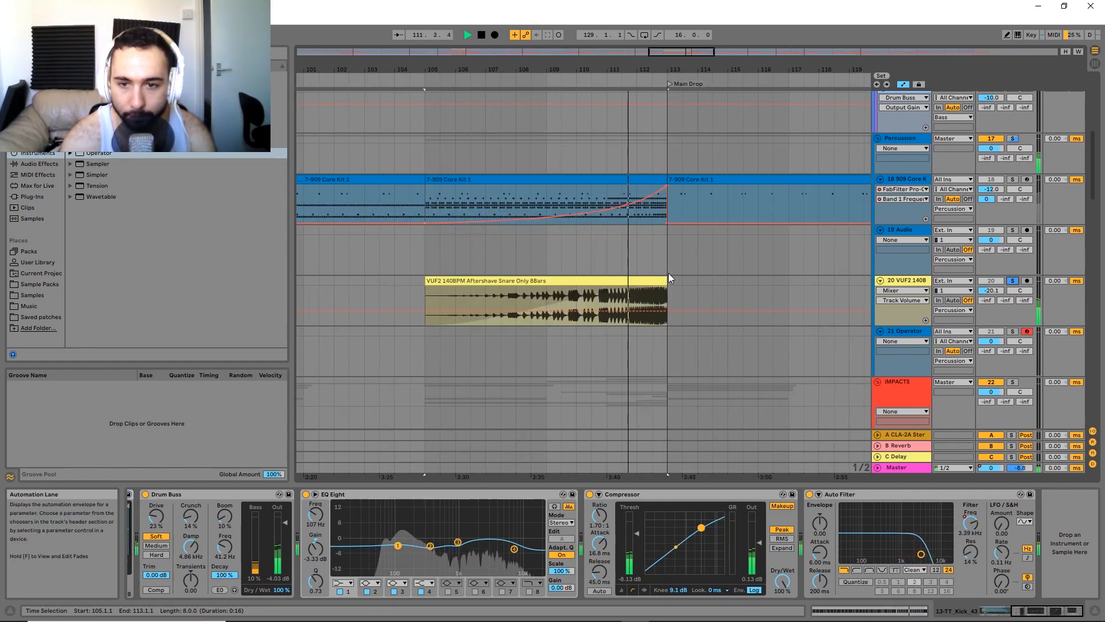
scroll(669, 279, down, 6)
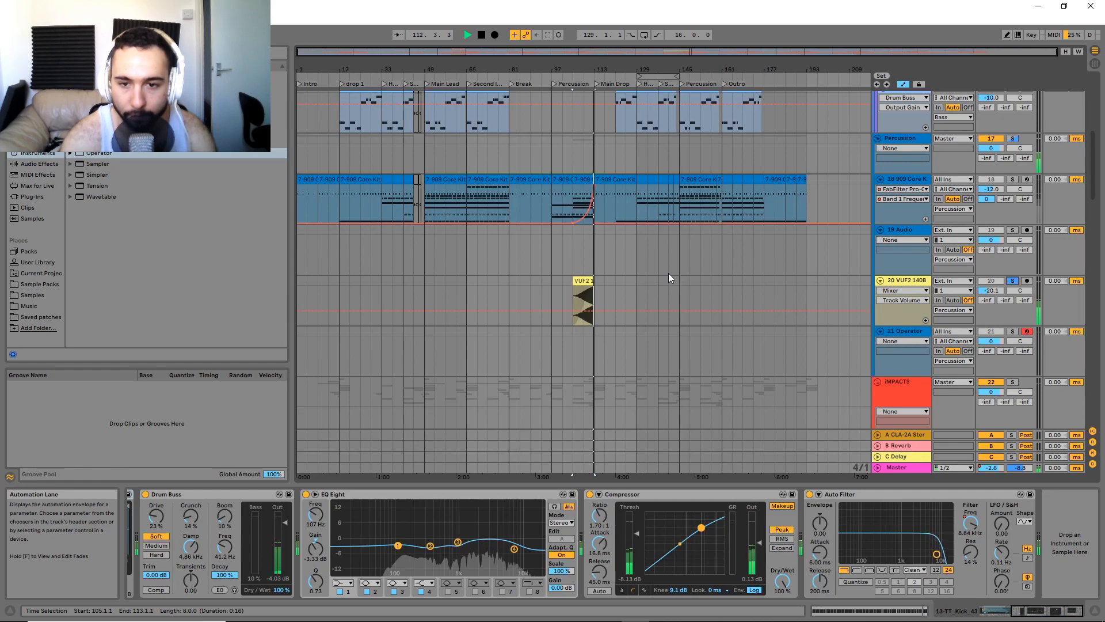
scroll(634, 285, up, 3)
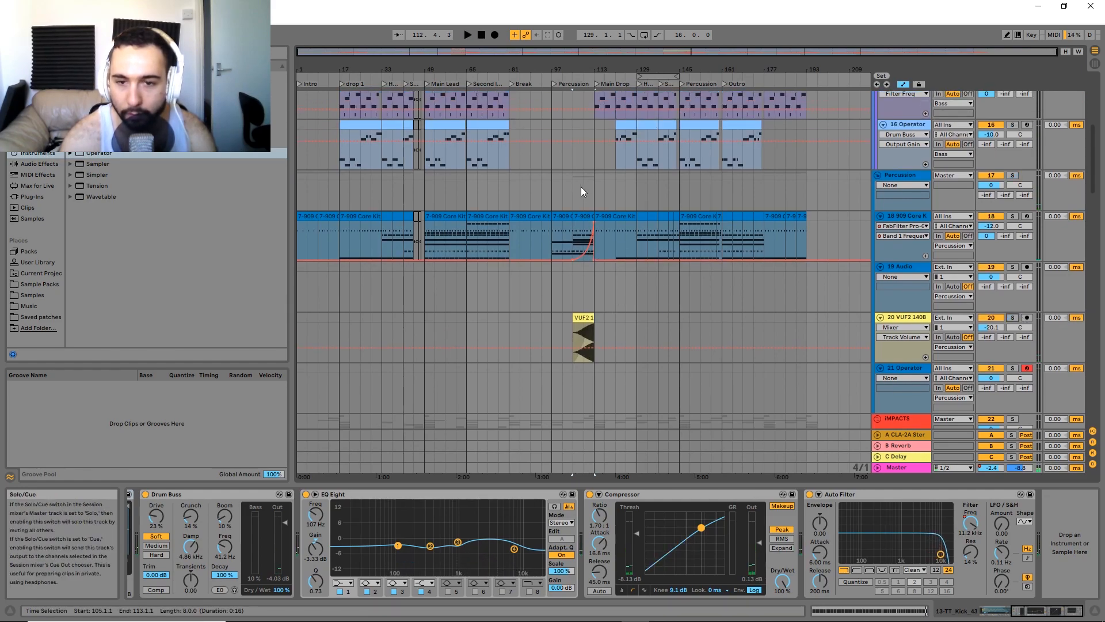
Play the build-up before the Main Drop briefly with all tracks audible.
scroll(588, 391, up, 3)
scroll(588, 390, up, 3)
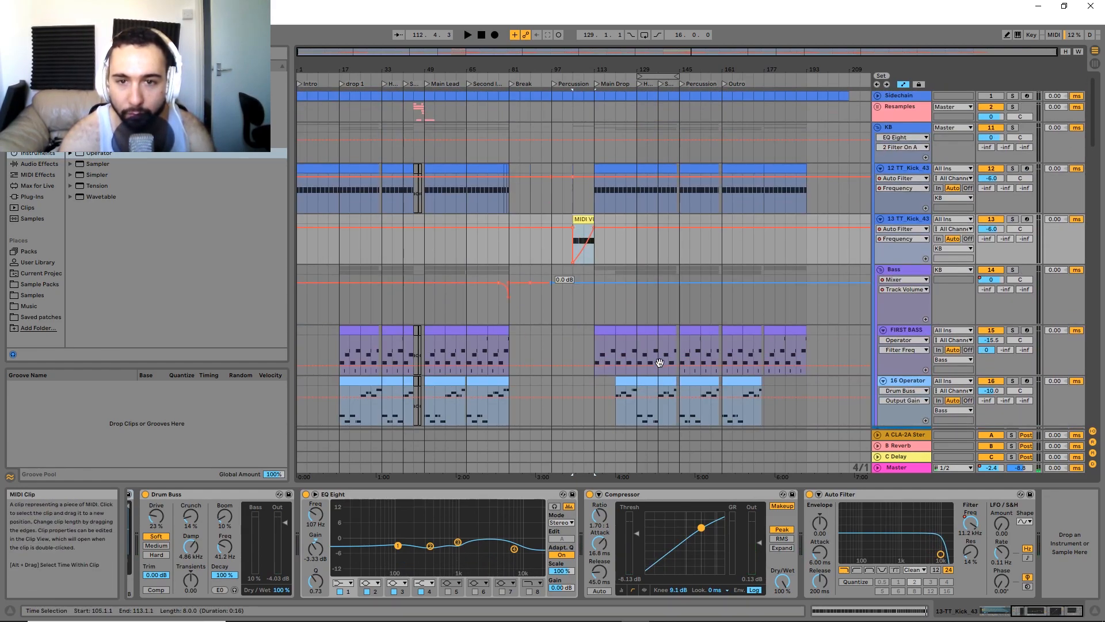
key(space)
scroll(595, 241, up, 5)
drag(646, 293, 643, 310)
scroll(642, 310, down, 5)
key(space)
Open the Main Drop kick clip on the 12 TT_Kick_43 track to inspect its MIDI notes.
click(600, 163)
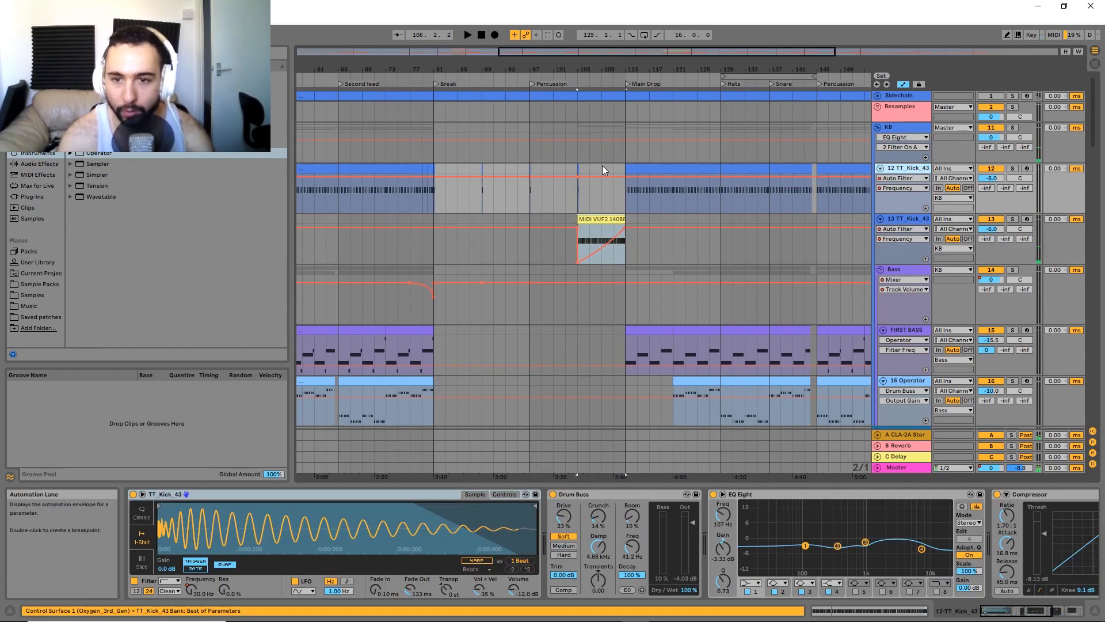
double_click(652, 170)
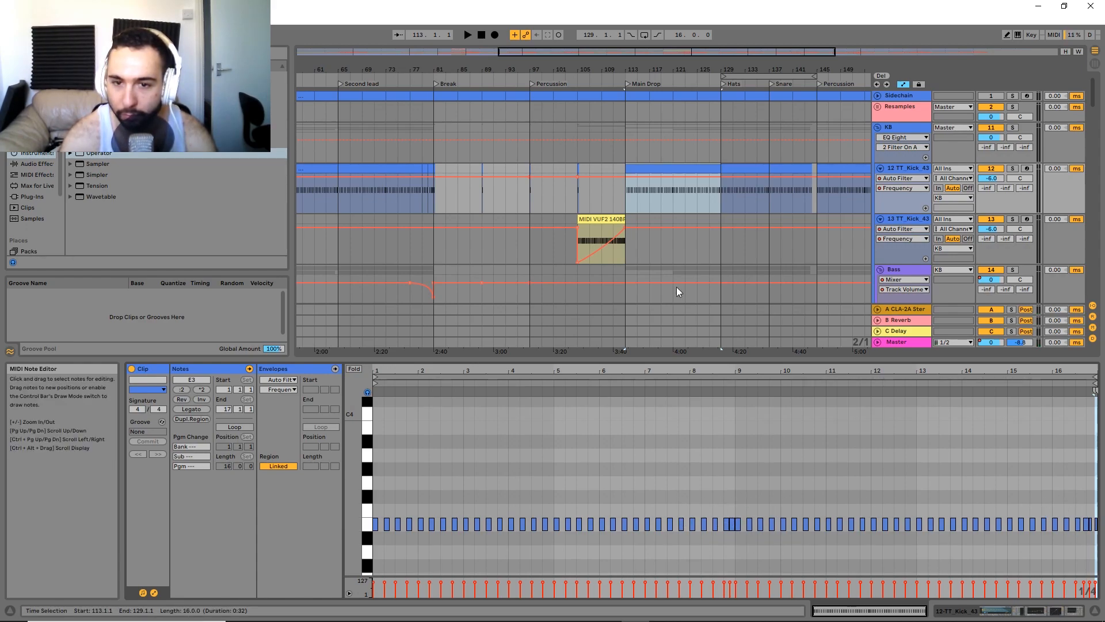
scroll(682, 230, down, 1)
Hide the automation lanes and examine the 12 TT_Kick_43 device chain from the kick sample through to Auto Filter.
click(906, 148)
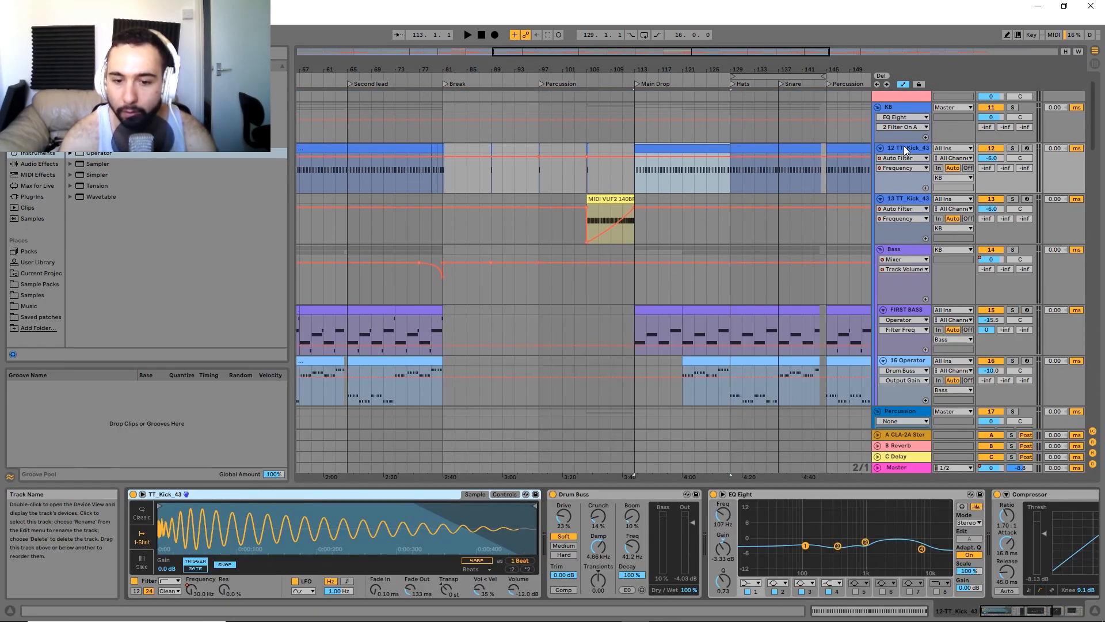
key(a)
scroll(354, 514, down, 5)
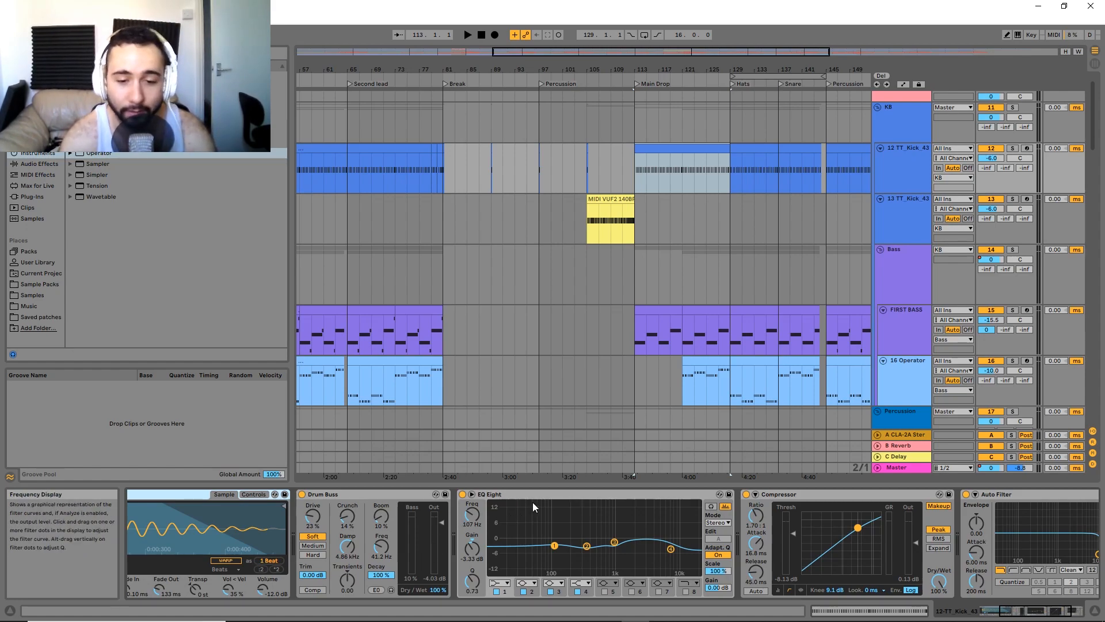
scroll(634, 517, right, 3)
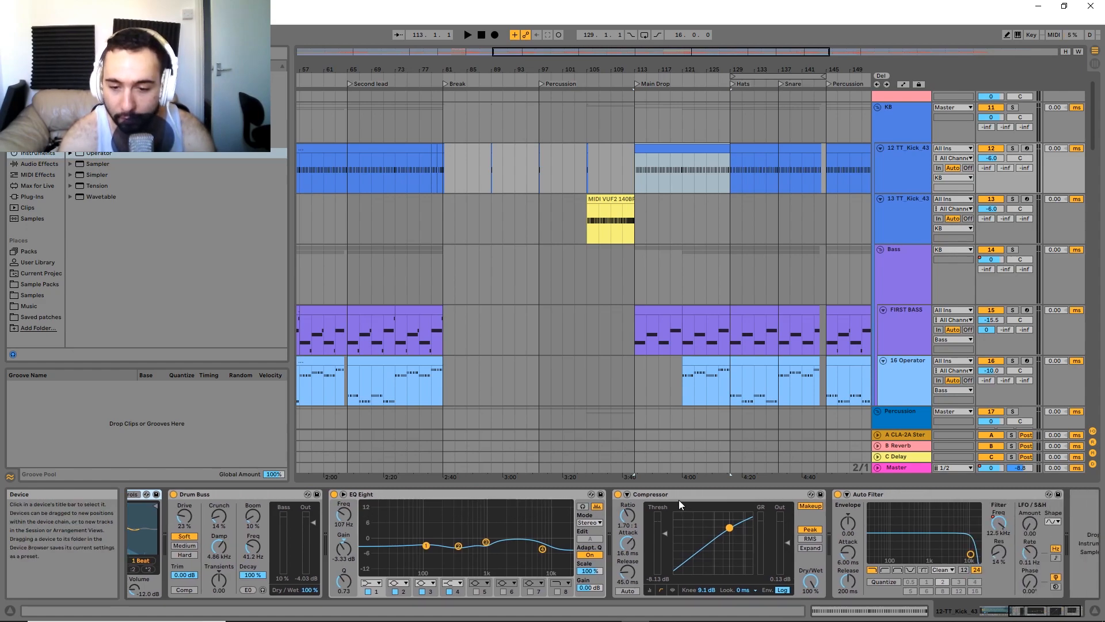
scroll(562, 520, right, 1)
scroll(745, 239, up, 2)
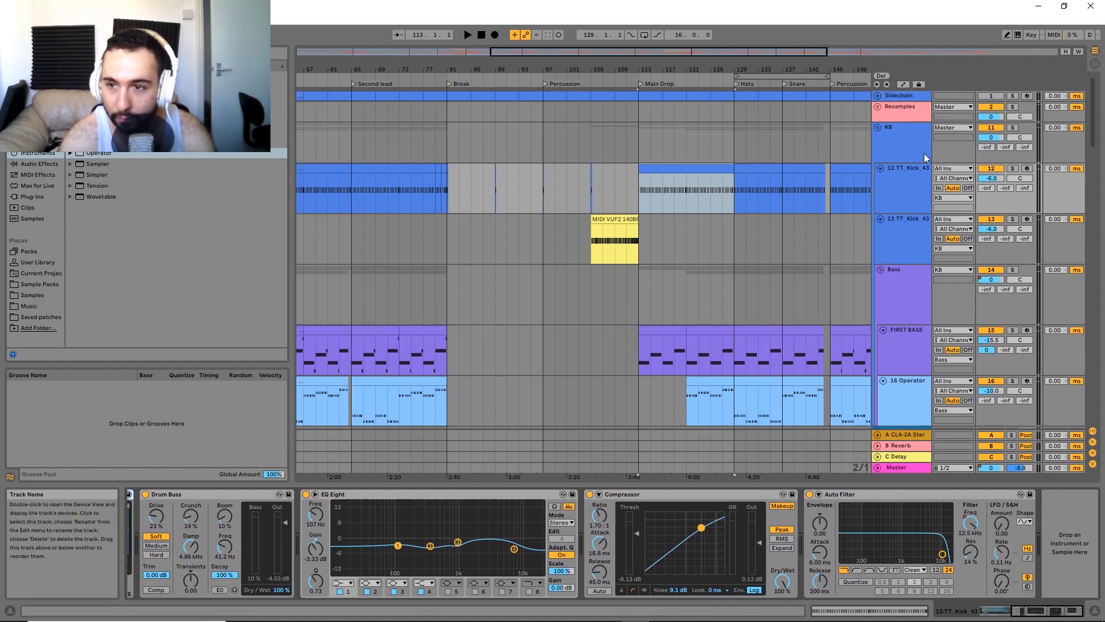
Examine the devices on the KB group and the Sidechain track, unfolding the Sidechain track briefly to check its clips.
click(908, 158)
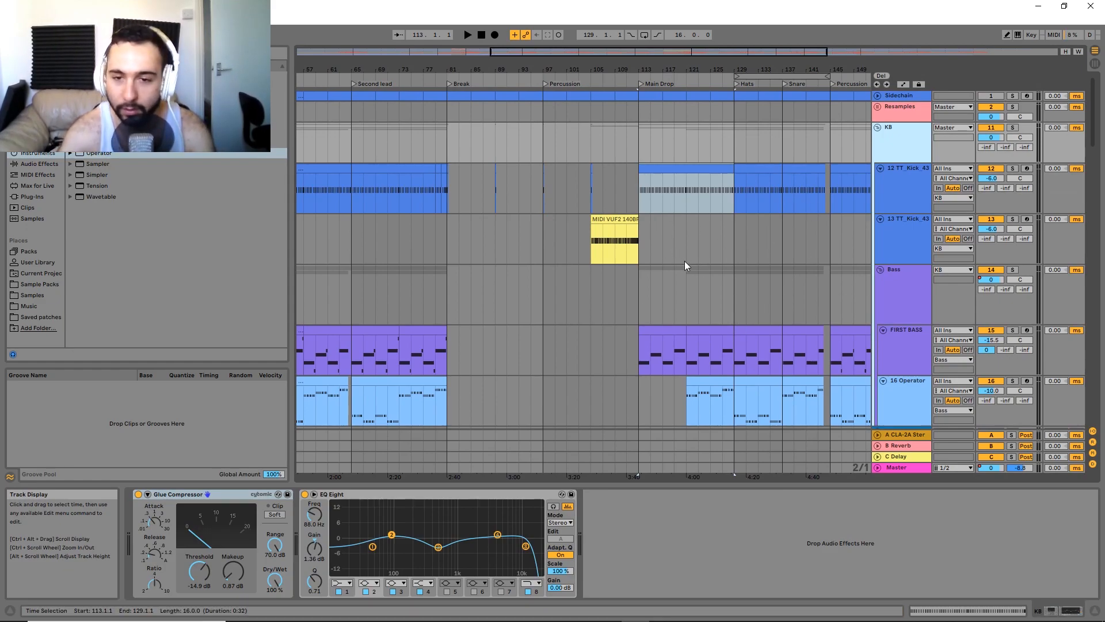
click(878, 95)
click(903, 100)
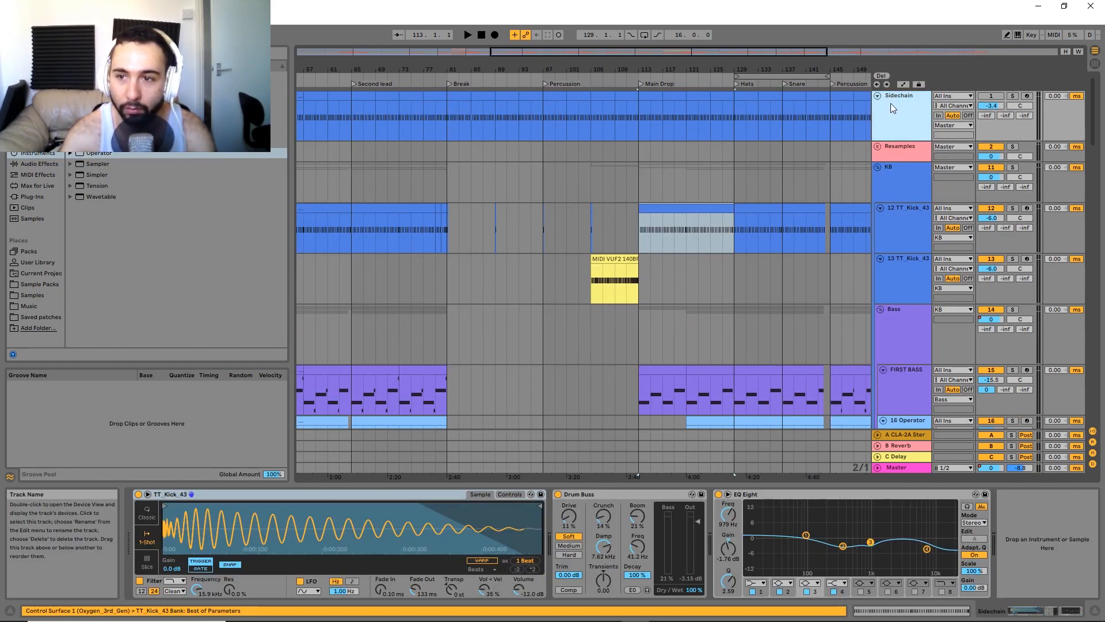
click(878, 95)
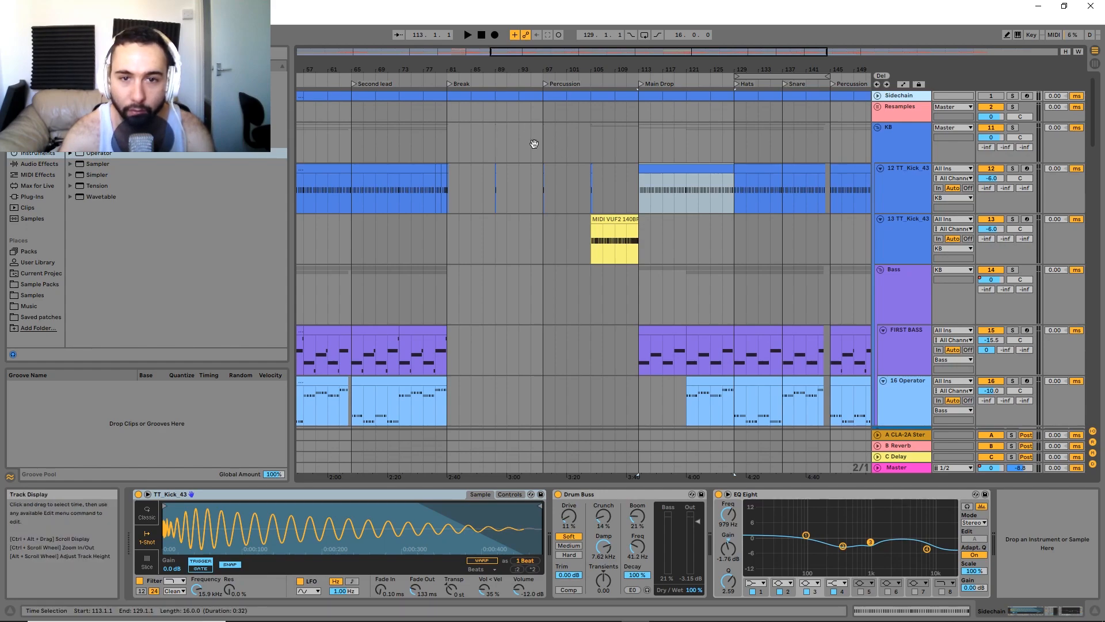
Select the FIRST BASS clip at the start of the Main Drop and solo its track.
scroll(533, 143, left, 4)
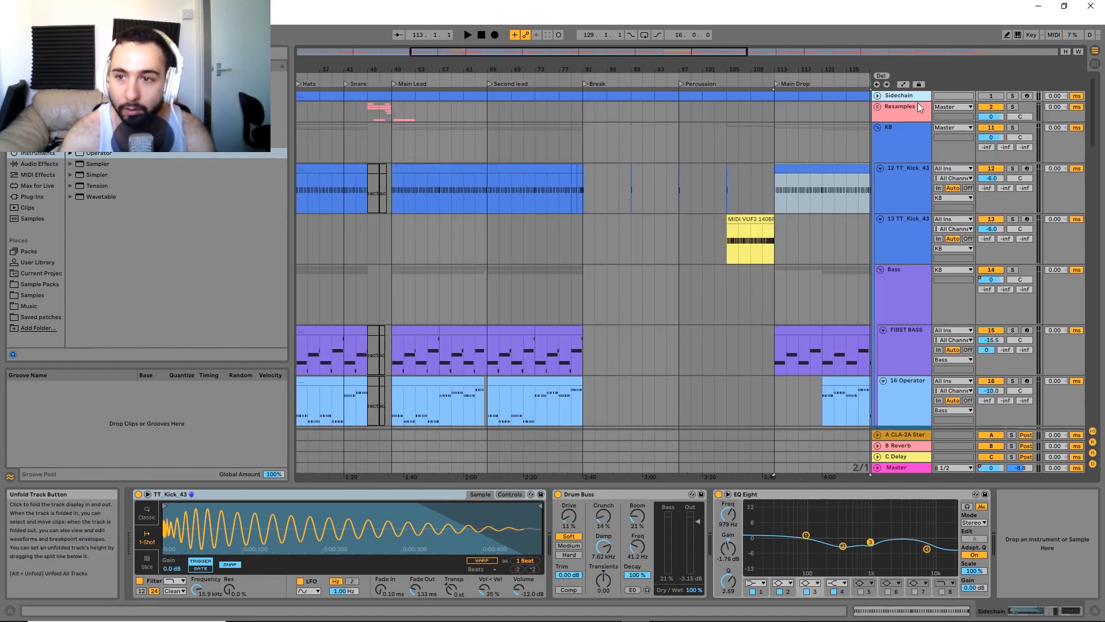
scroll(516, 274, down, 4)
scroll(516, 273, right, 4)
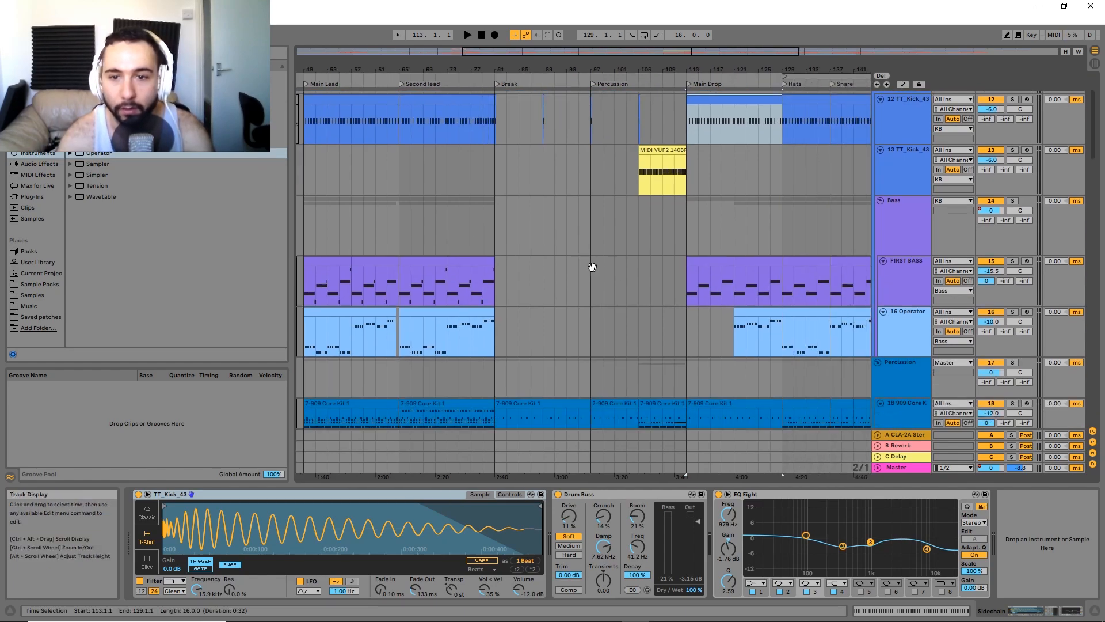
drag(516, 236, 528, 359)
drag(558, 407, 504, 309)
click(599, 232)
click(1015, 229)
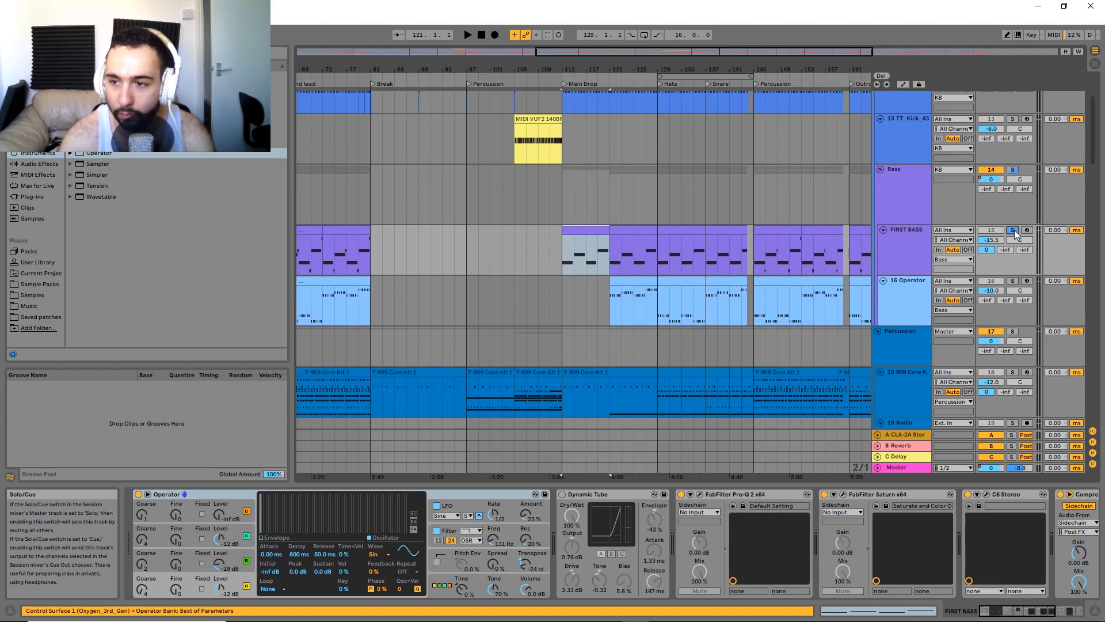
Open the FIRST BASS clip at the start of the Main Drop to inspect its MIDI notes.
drag(580, 259, 572, 239)
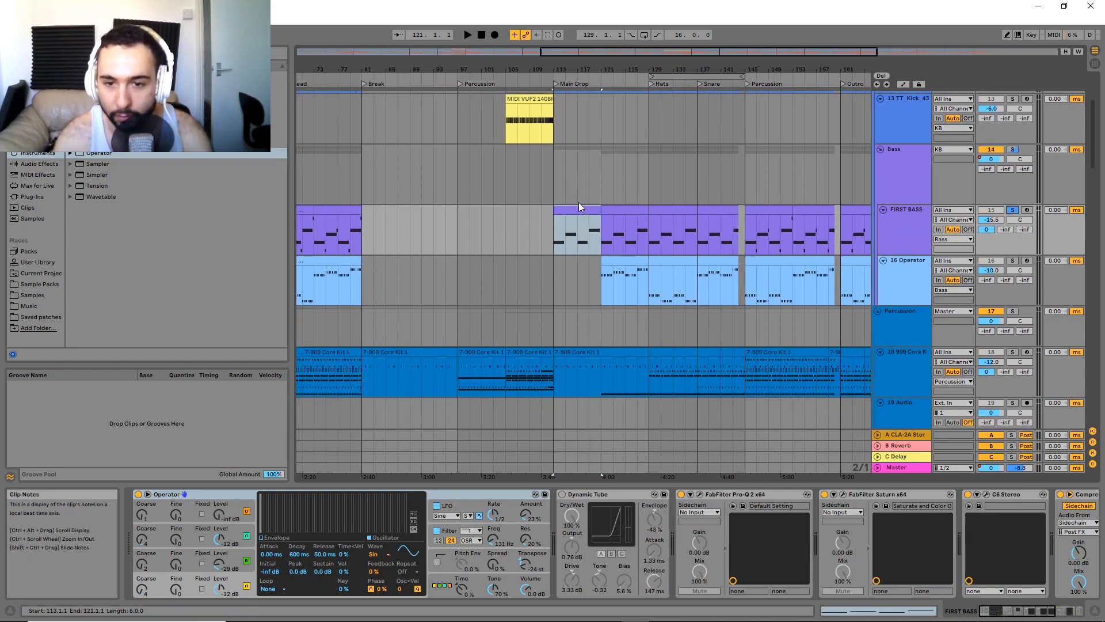
click(621, 268)
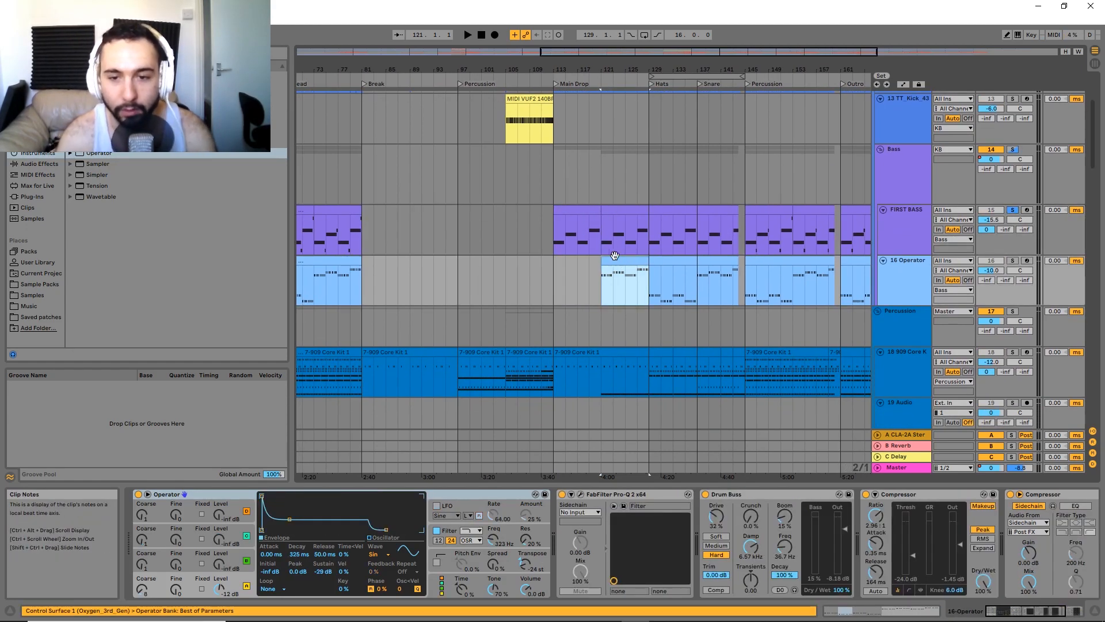
double_click(573, 233)
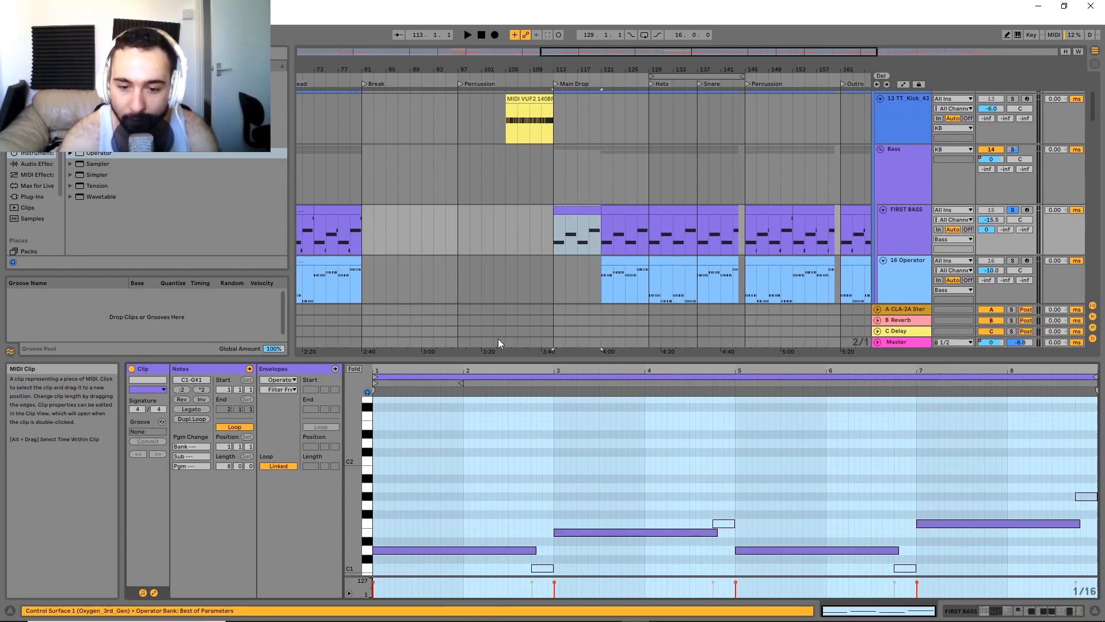
drag(500, 336, 493, 303)
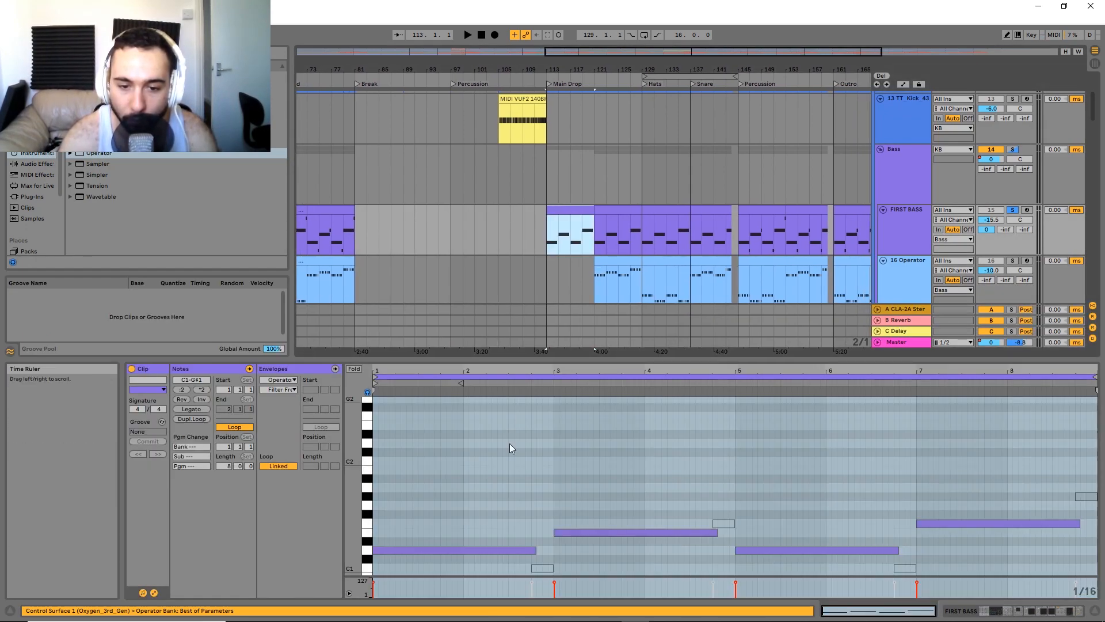
Play the soloed FIRST BASS part from the Main Drop while looking along its device chain, and stop playback.
key(space)
click(906, 220)
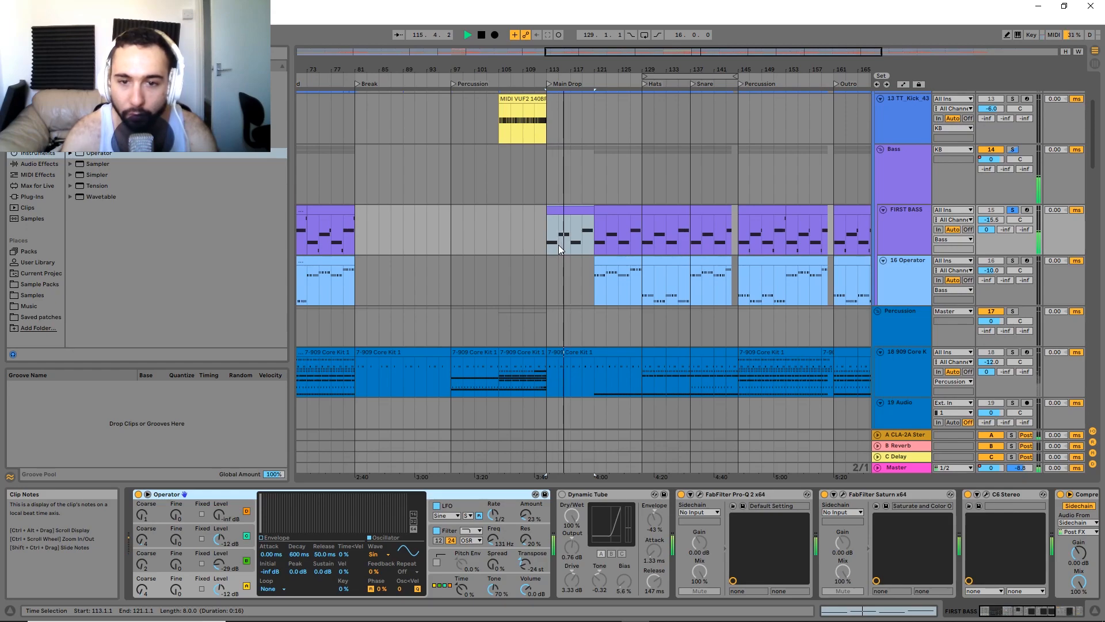
scroll(662, 537, down, 5)
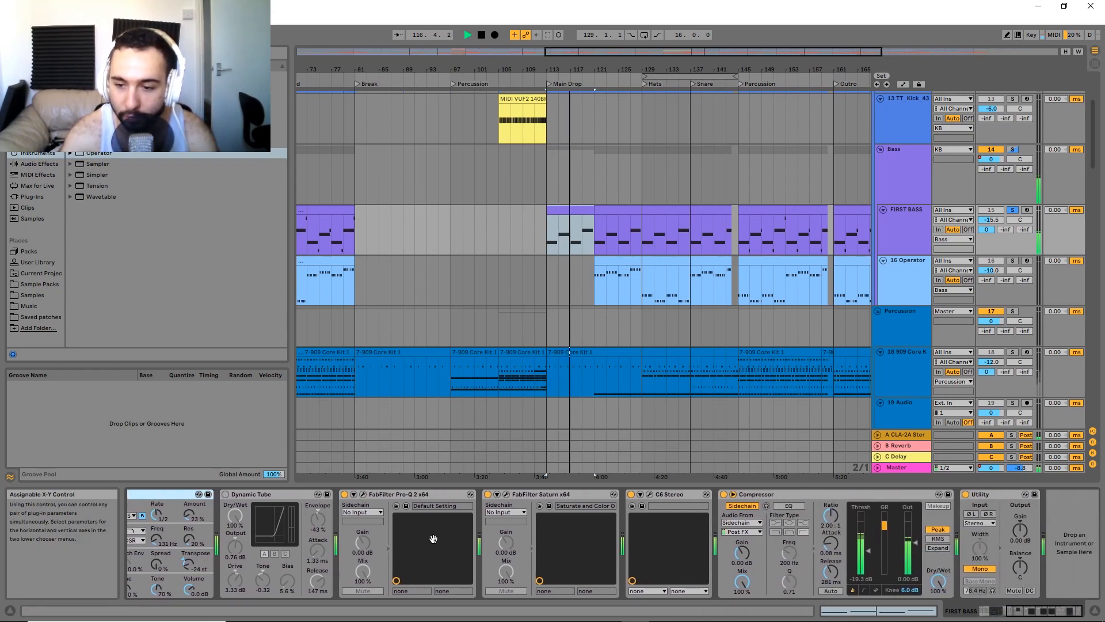
scroll(543, 538, up, 5)
key(space)
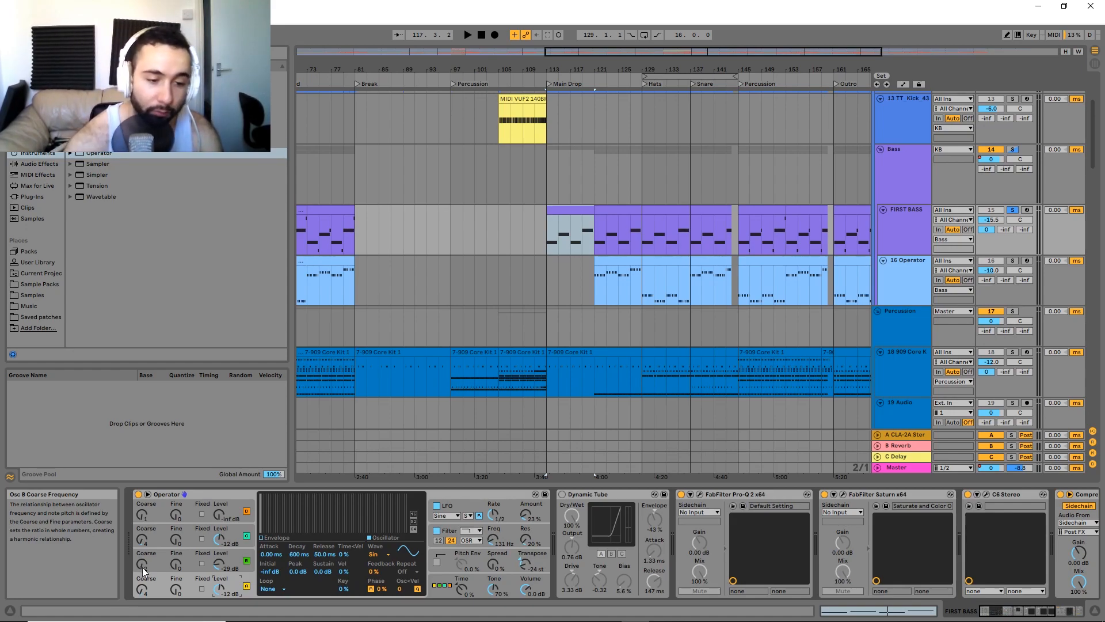
Examine the FIRST BASS Operator's oscillators C, A and B, its filter settings and its filter envelope.
click(194, 538)
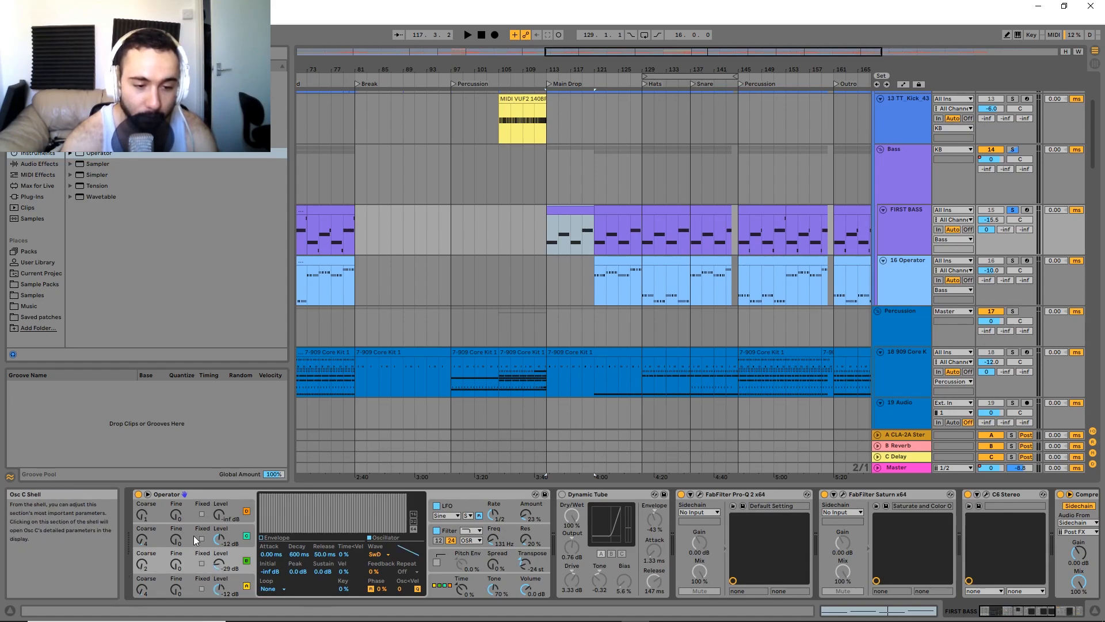
click(186, 585)
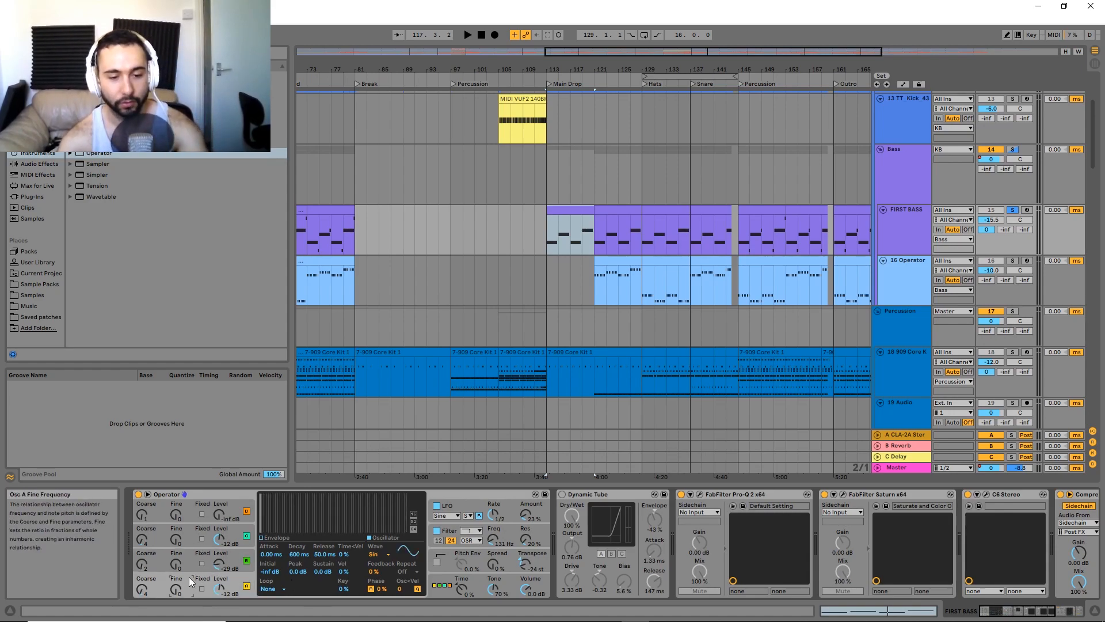
click(190, 560)
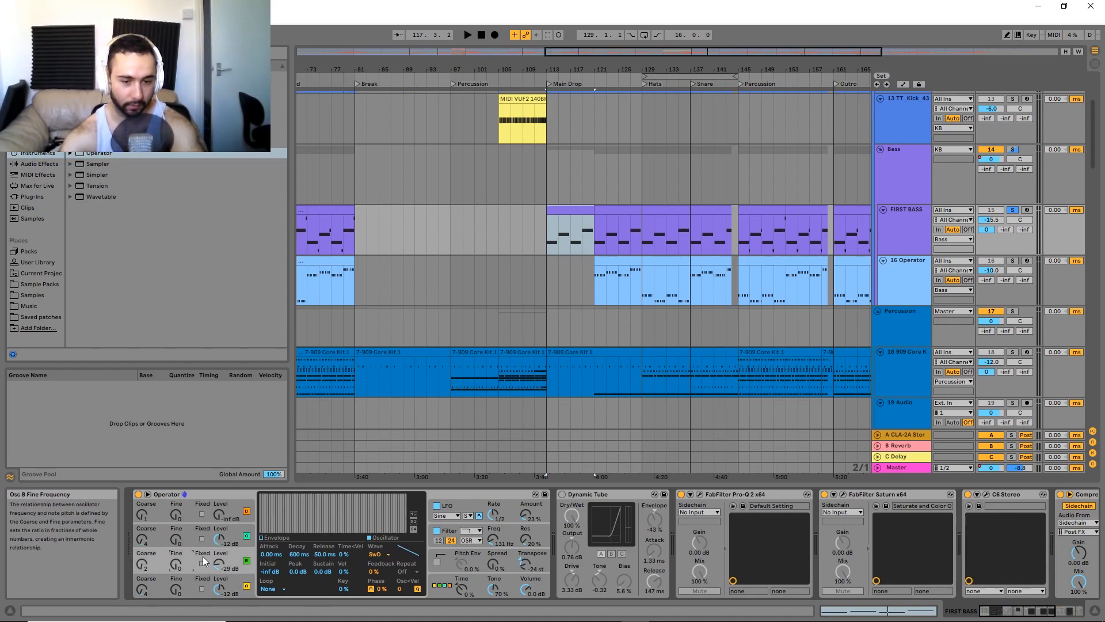
click(454, 530)
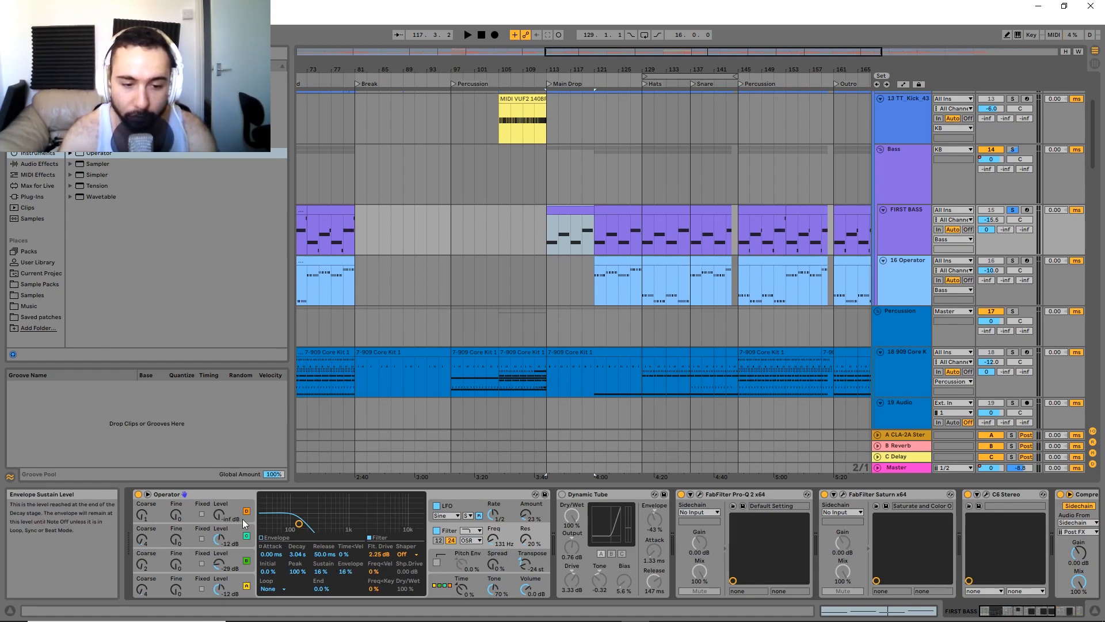
click(276, 537)
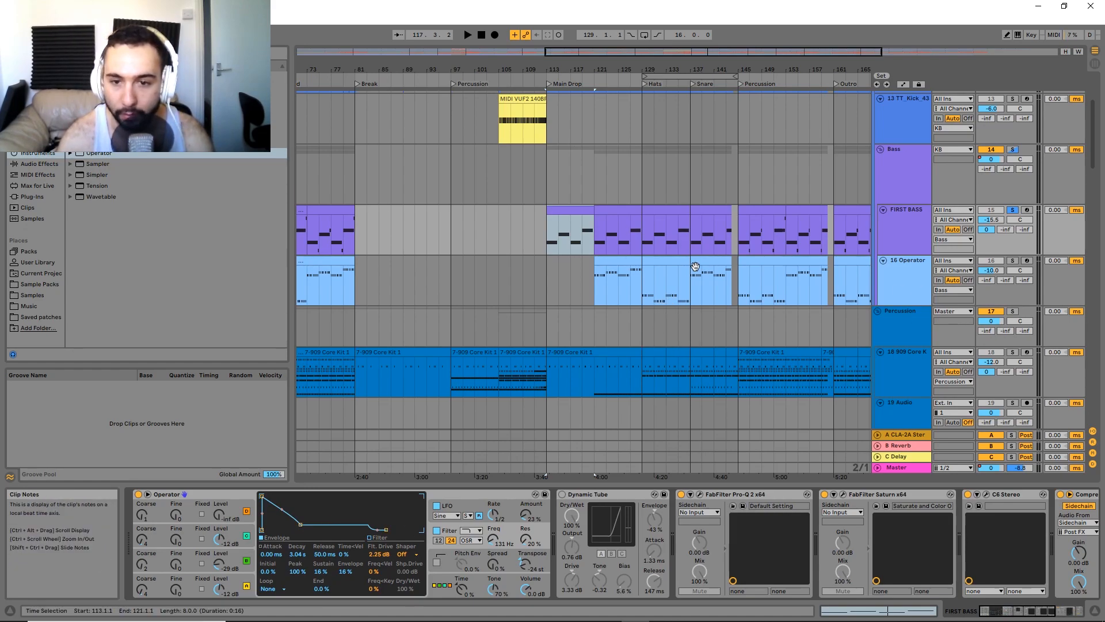
Inspect the FabFilter Pro-Q 2 curve and the C6 Stereo bands on FIRST BASS, closing each plug-in window.
scroll(506, 276, right, 1)
scroll(418, 519, right, 5)
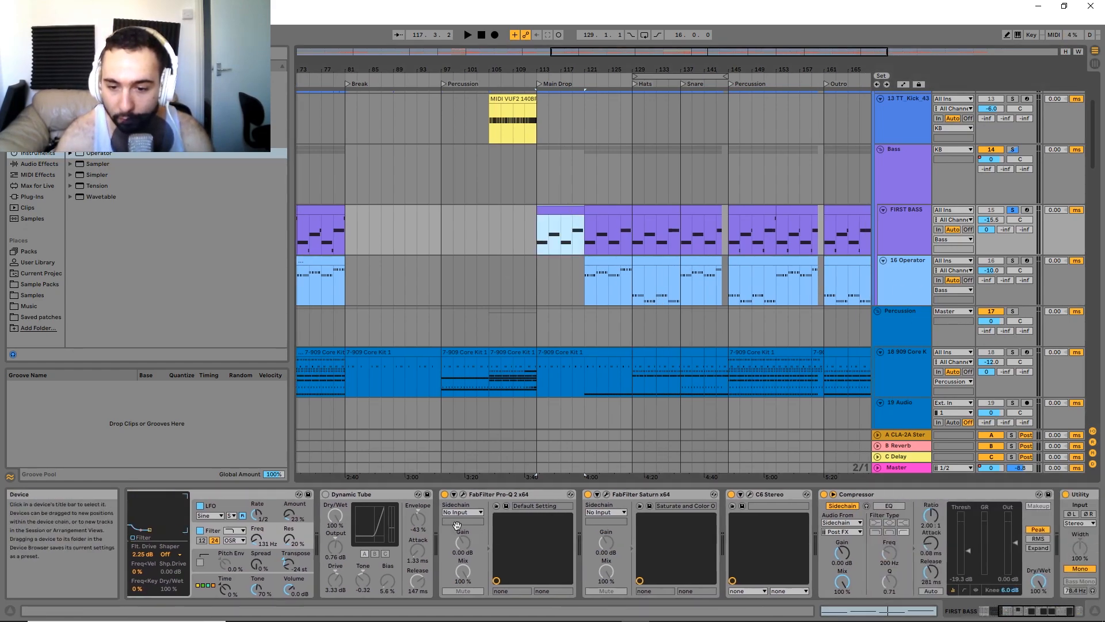
click(404, 494)
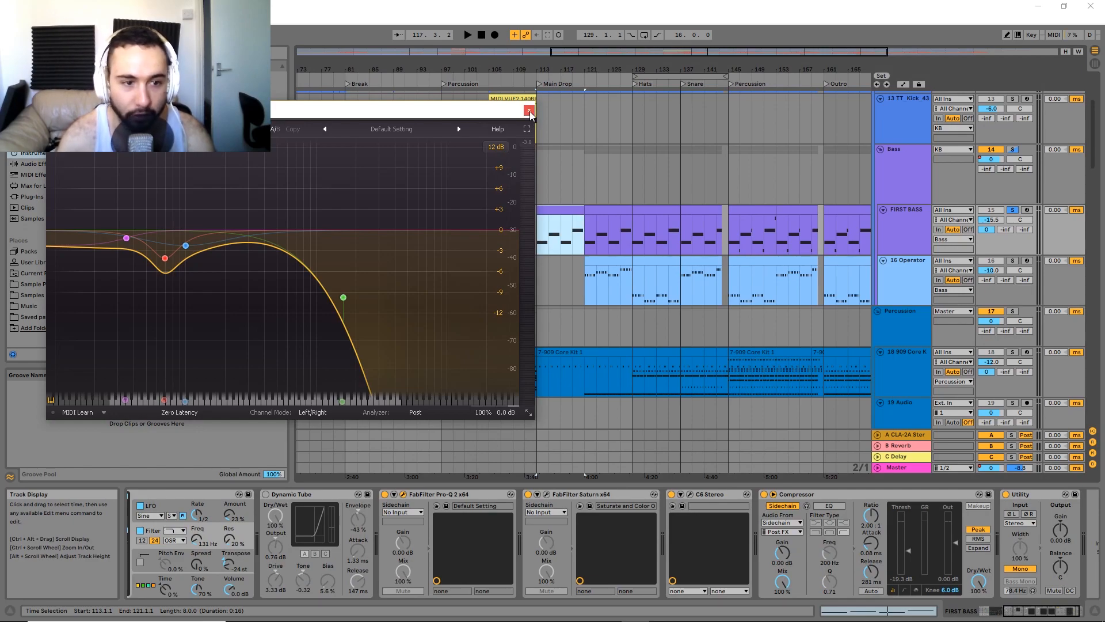
click(528, 111)
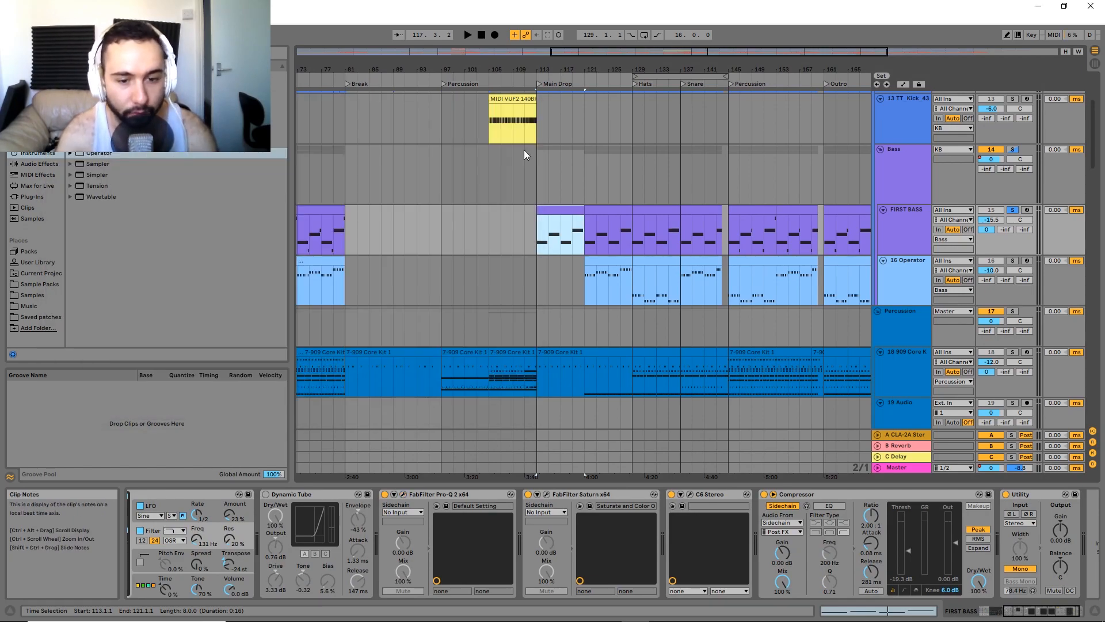
click(691, 493)
drag(315, 93, 495, 130)
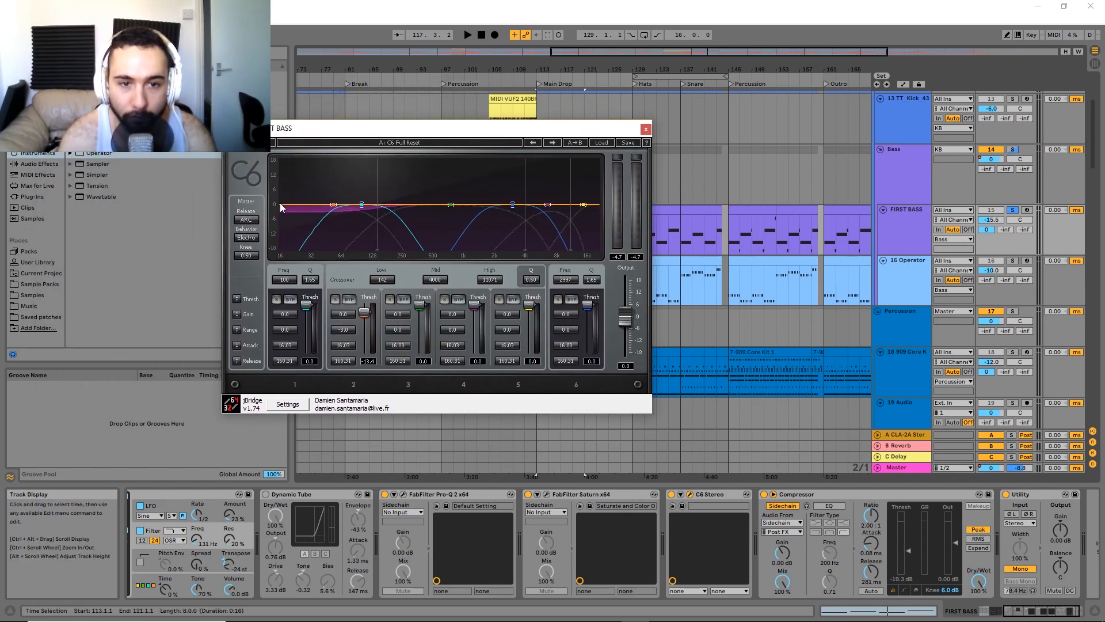
click(645, 131)
Select the first 16 Operator clip in the Main Drop to show that track's device chain.
click(605, 269)
click(615, 209)
click(607, 268)
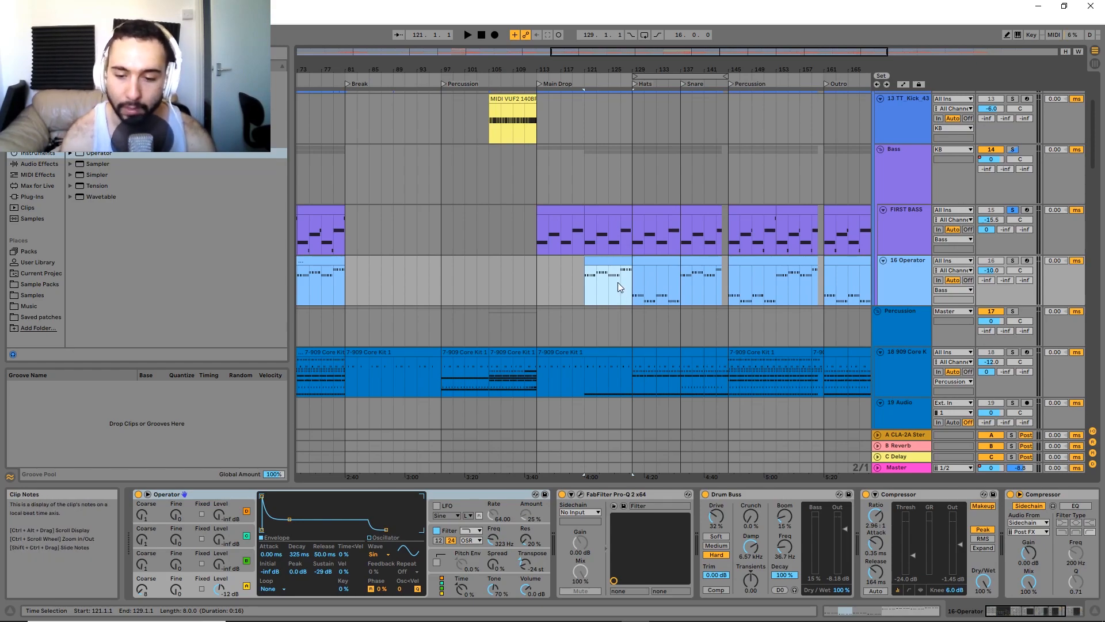
drag(615, 305, 530, 308)
Return to the FIRST BASS track and reopen C6 Stereo to review its low-band compression, closing the plug-in window.
click(890, 237)
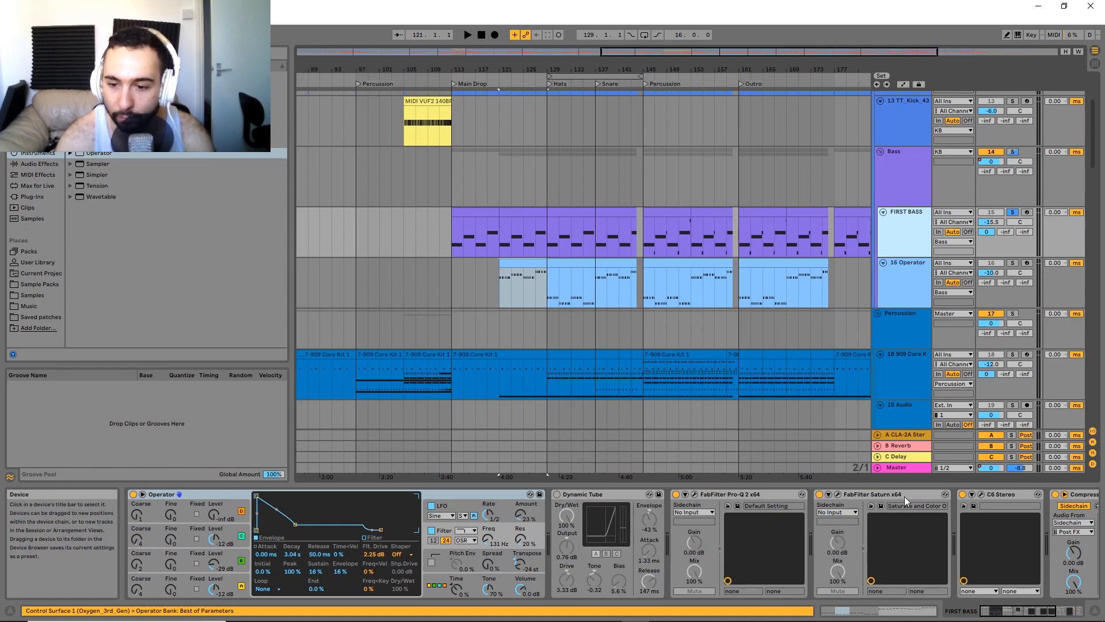
scroll(879, 506, down, 3)
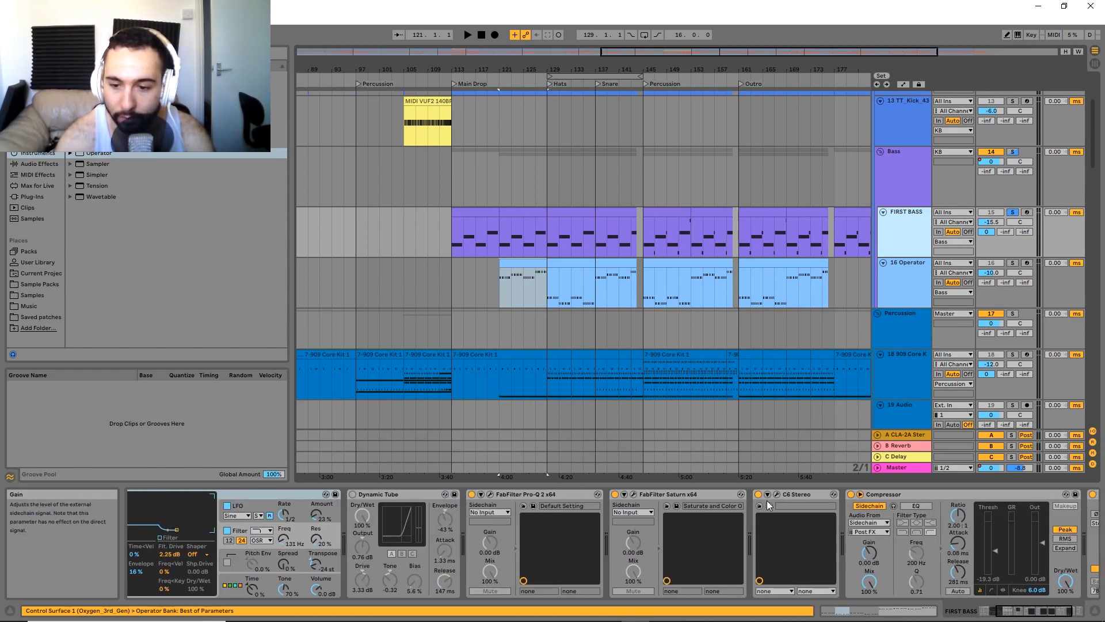
key(ctrl+alt+p)
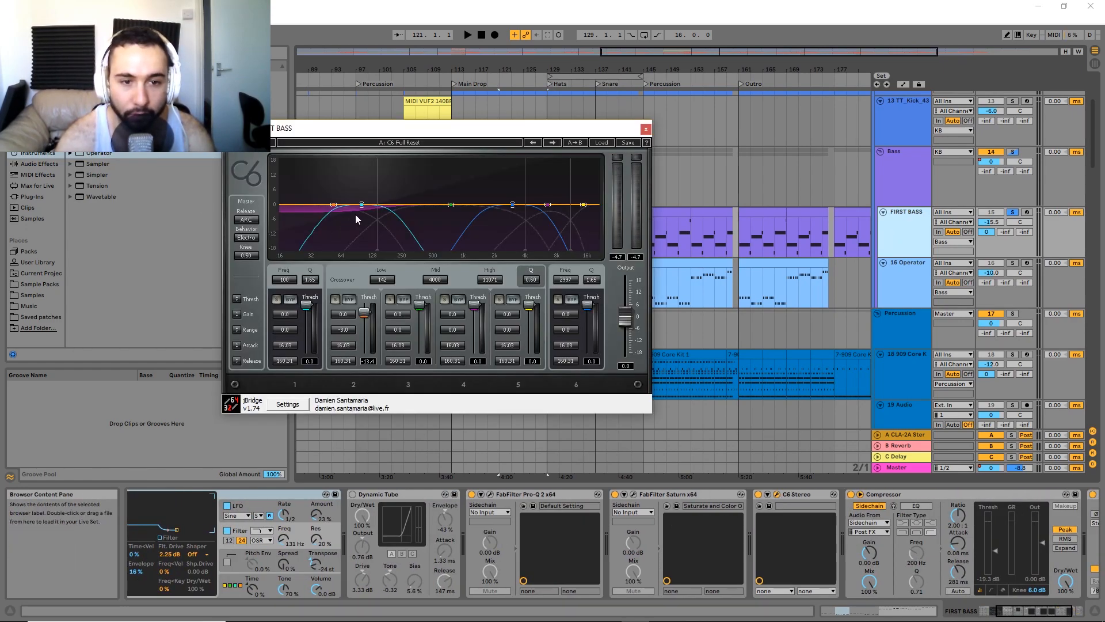
click(655, 280)
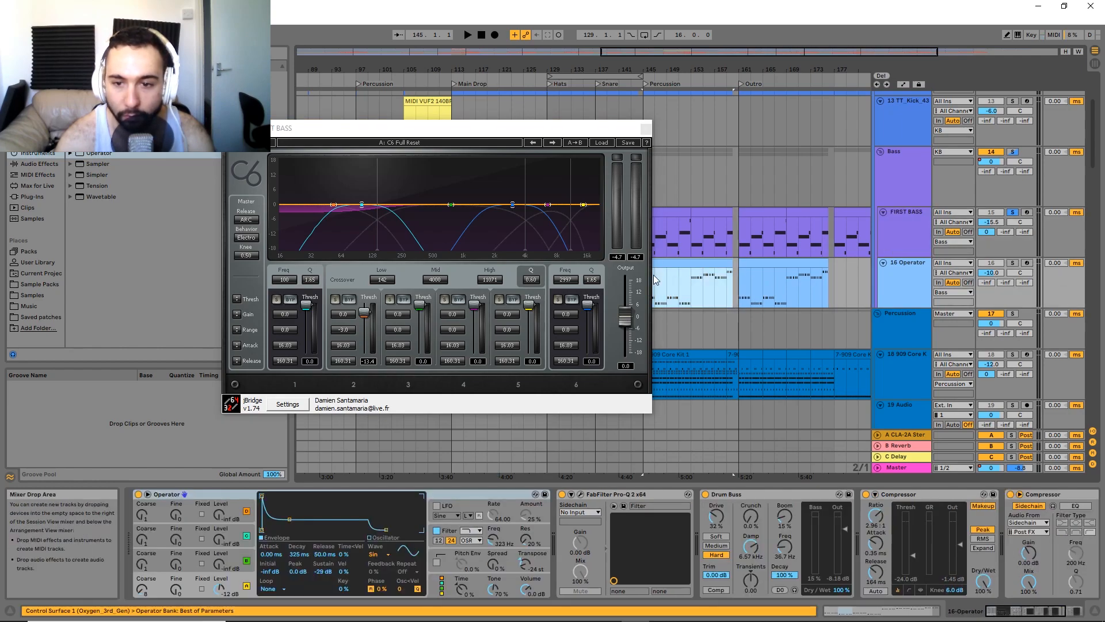
click(646, 129)
Examine the sidechain Compressor and the mono Utility at the end of the FIRST BASS device chain.
click(921, 253)
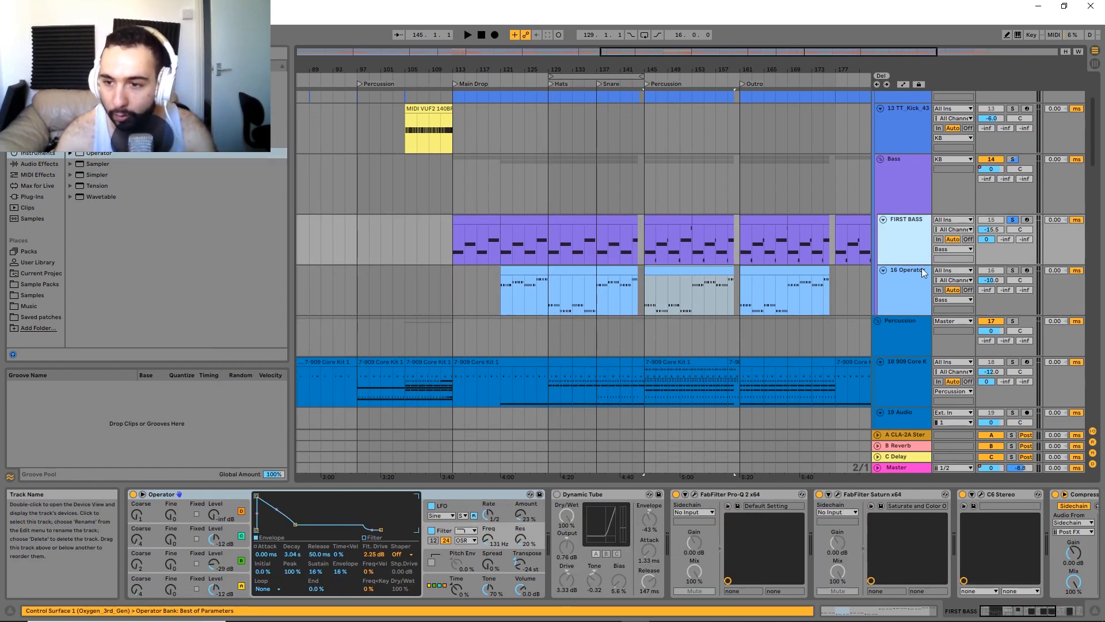
drag(728, 534, 536, 536)
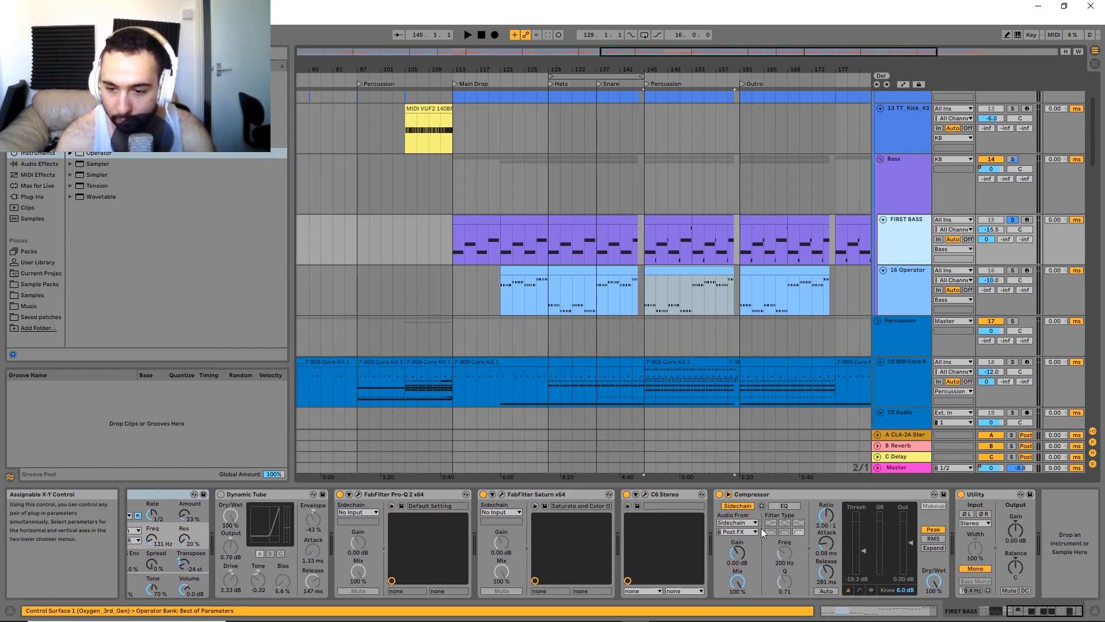
click(739, 496)
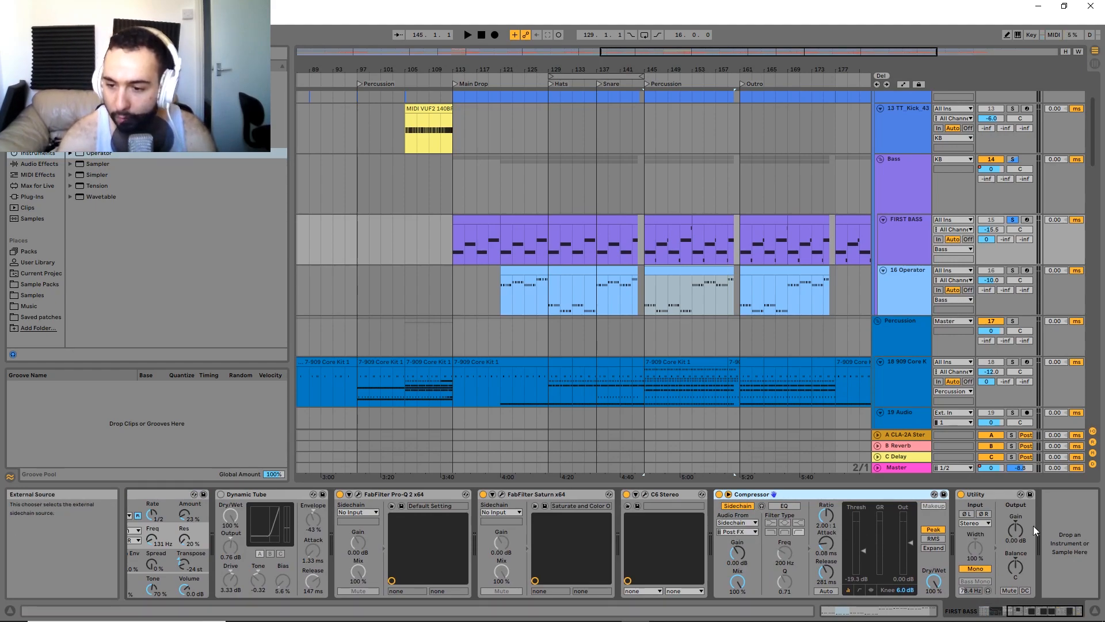
click(972, 510)
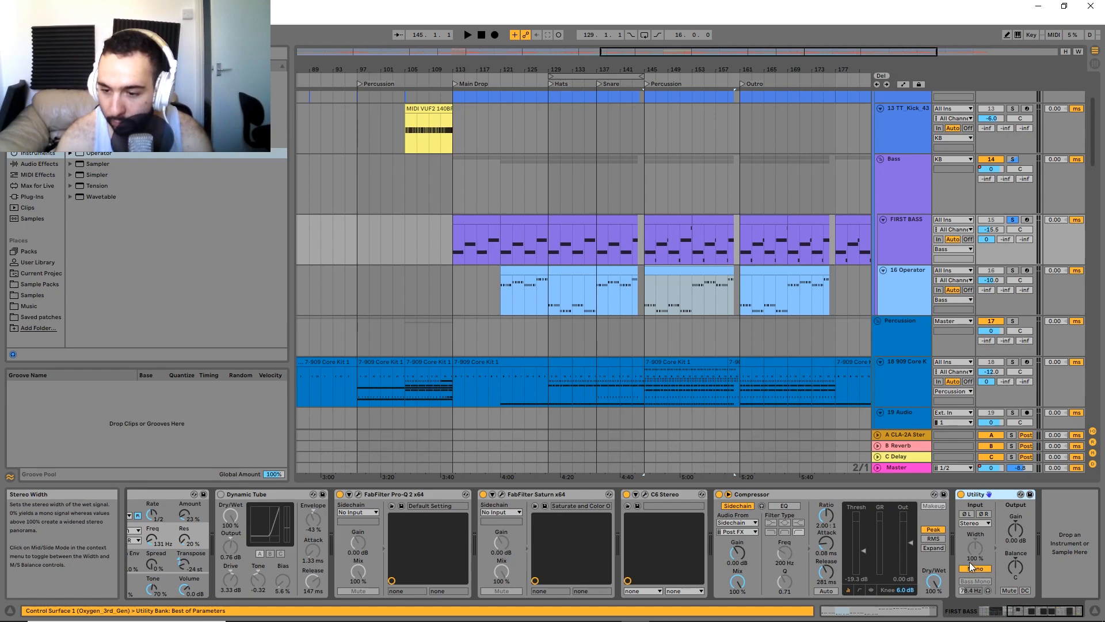
click(992, 611)
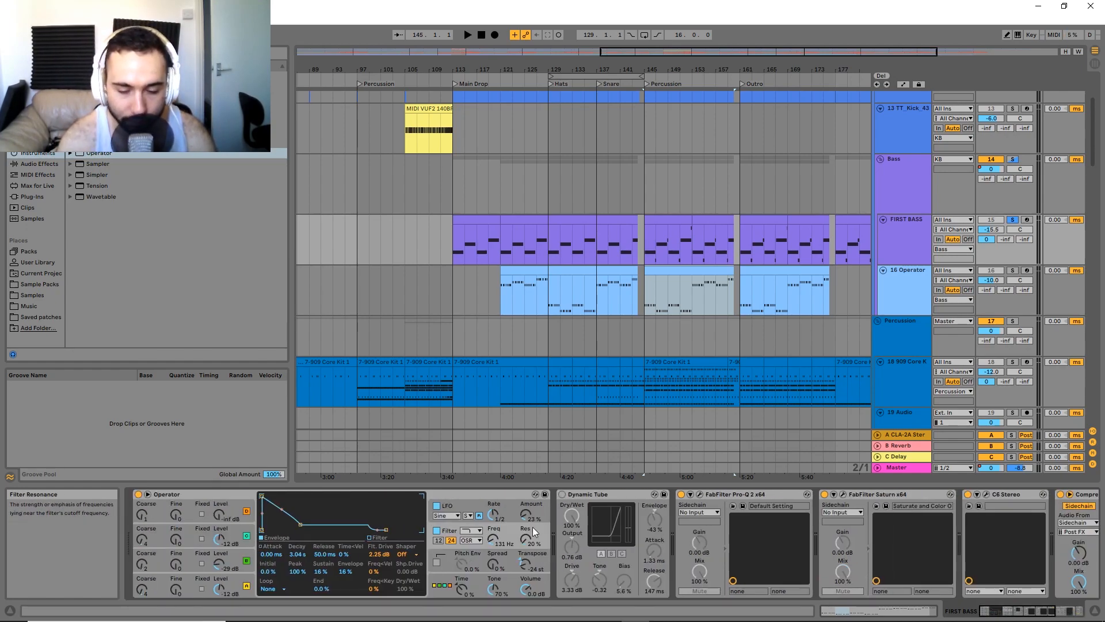
scroll(903, 550, down, 3)
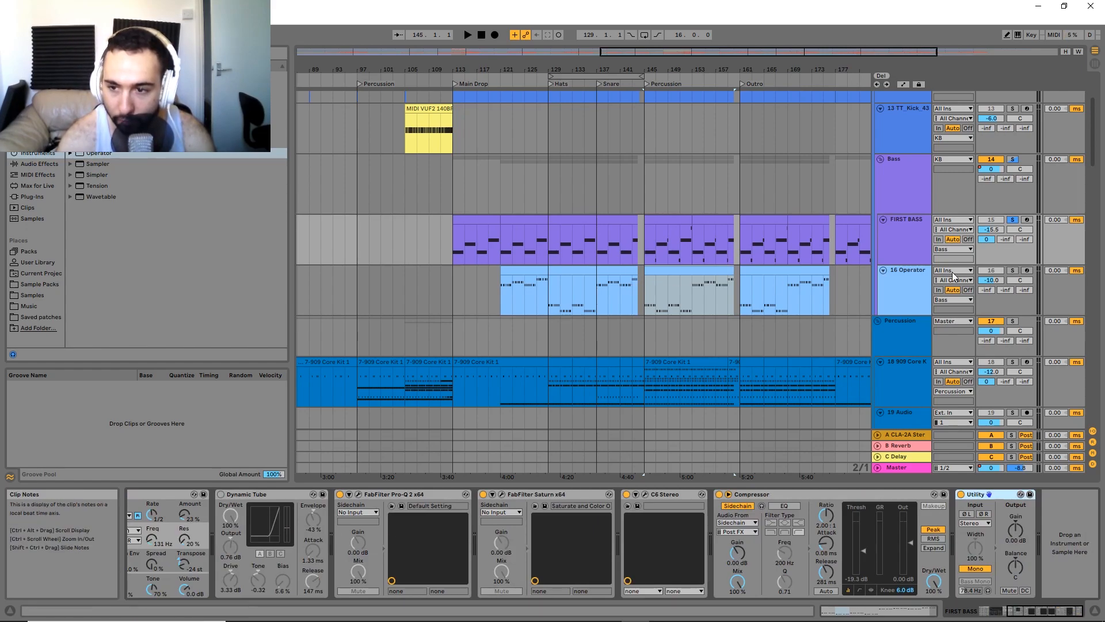
Solo the 16 Operator track and play its first Main Drop clip briefly.
click(915, 282)
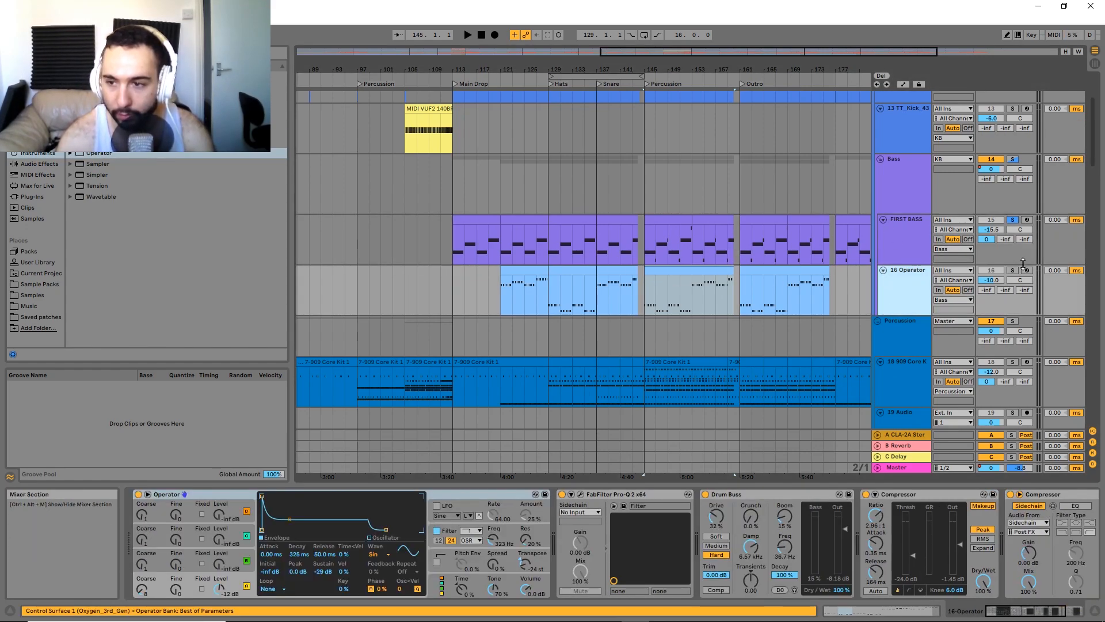
click(506, 271)
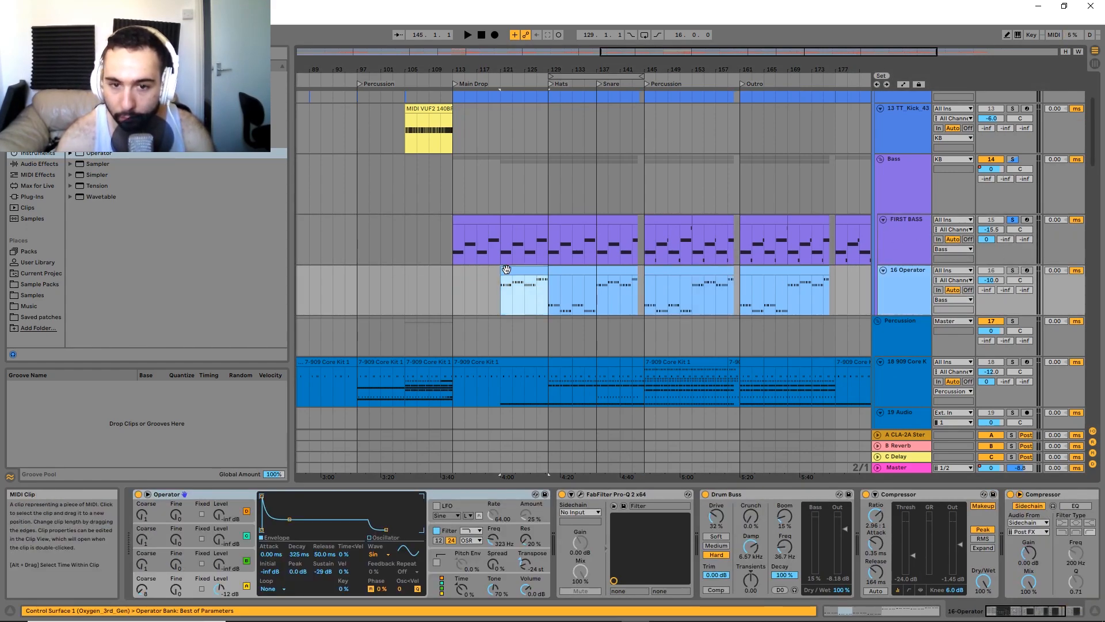
click(1014, 271)
key(space)
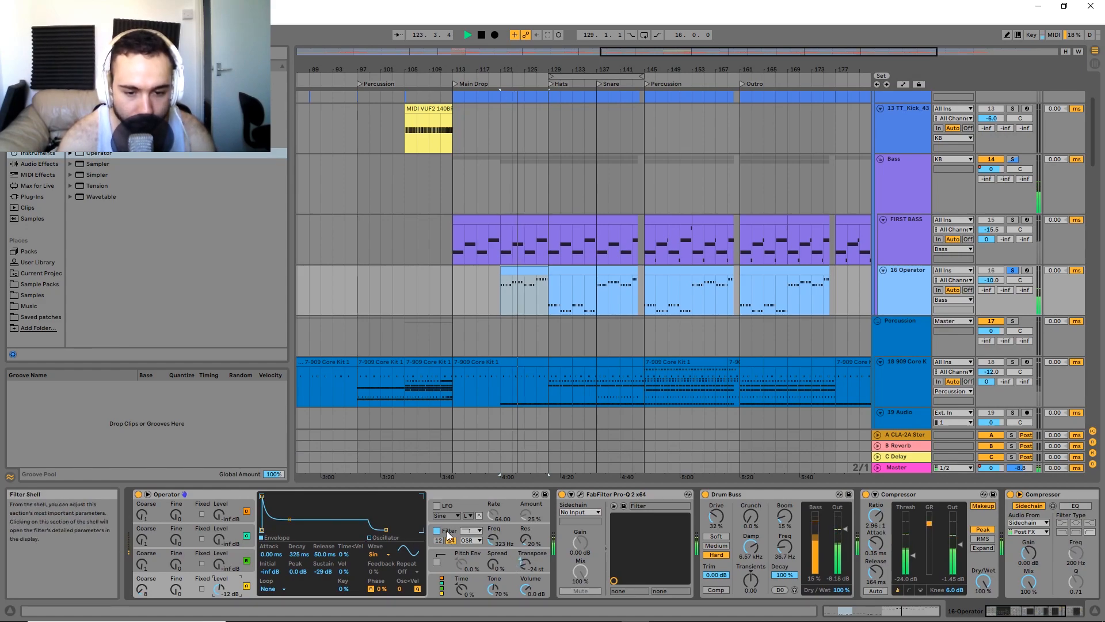
key(space)
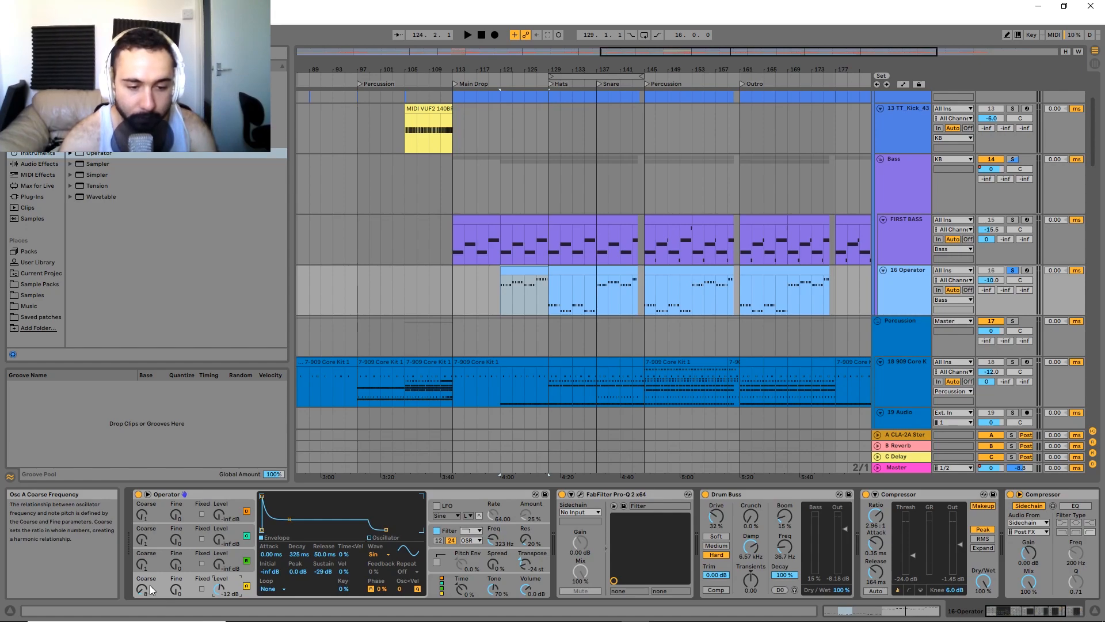
Play the soloed 16 Operator part from the Hats marker, stop playback, and display its Operator filter settings.
key(space)
click(548, 308)
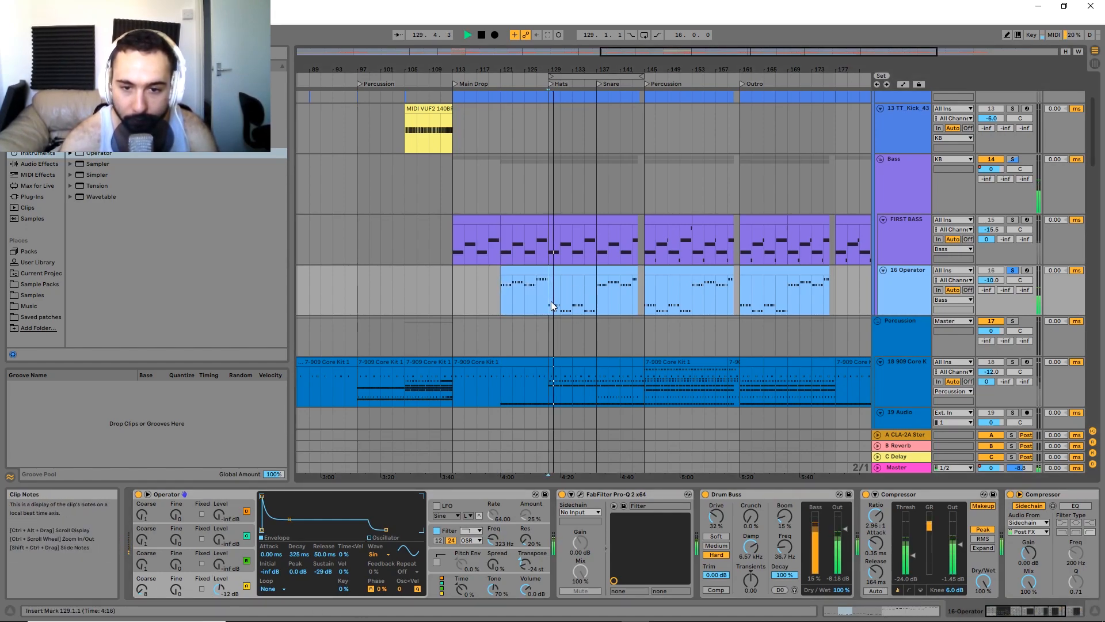
drag(562, 300, 588, 303)
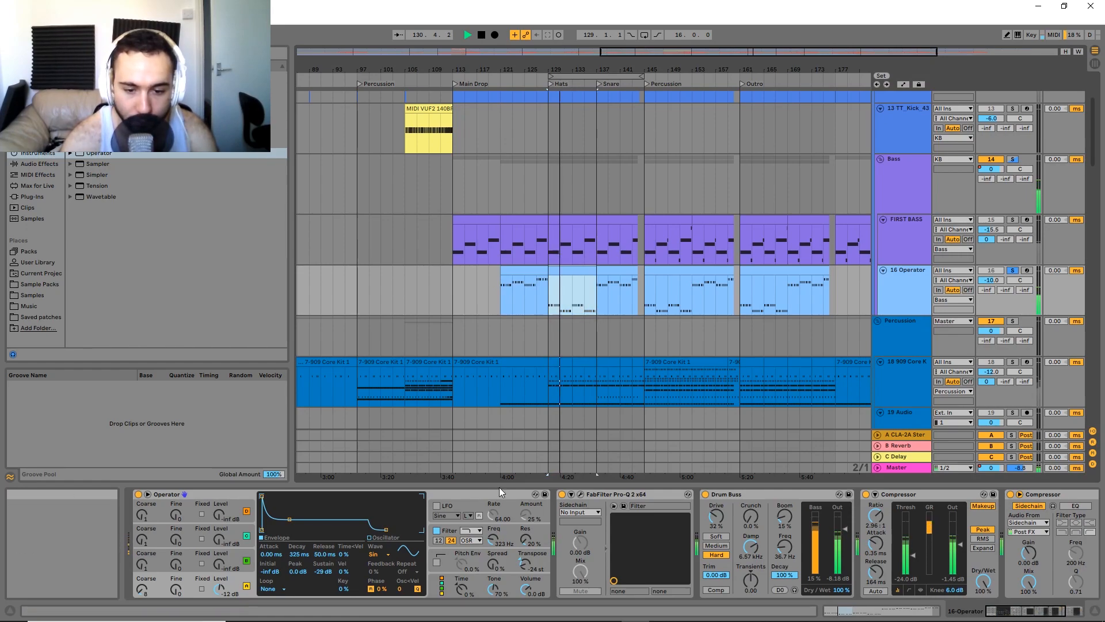
key(space)
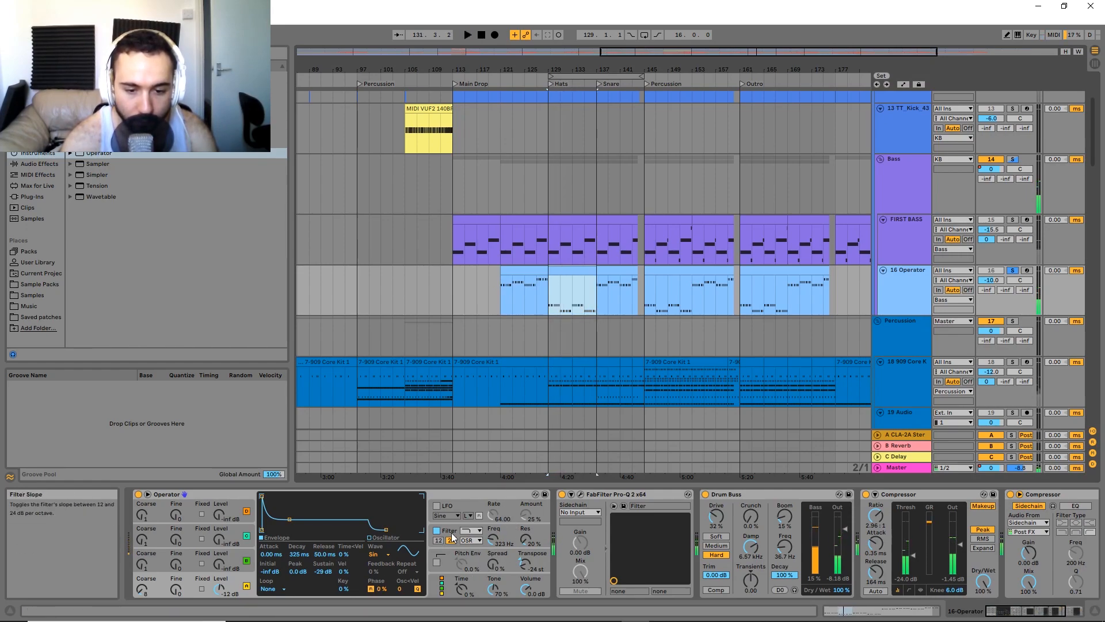
click(455, 535)
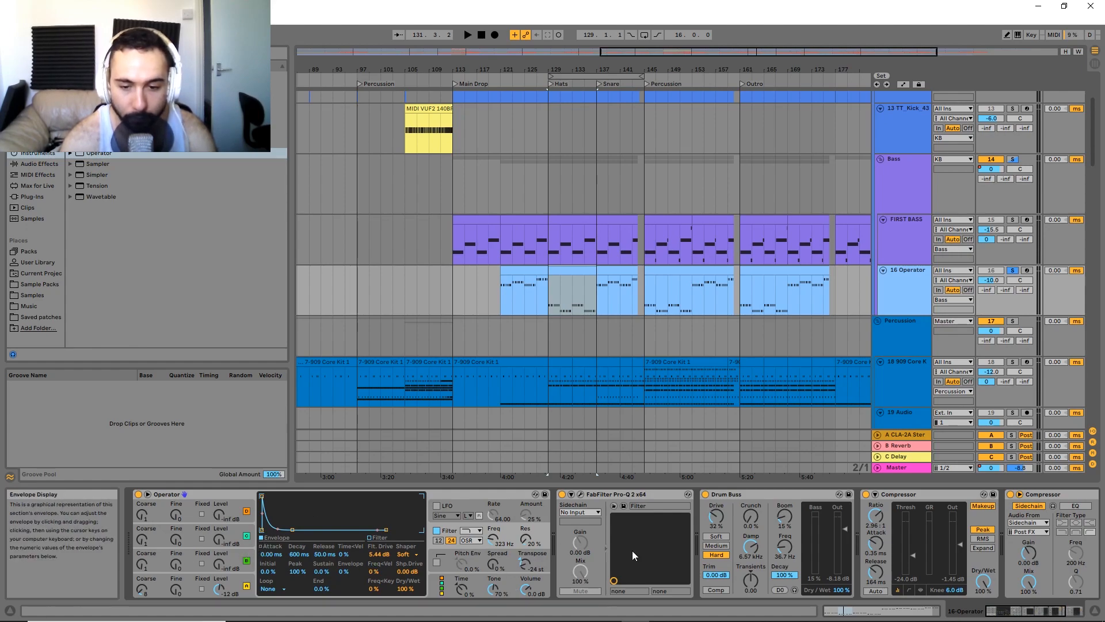
Open FabFilter Pro-Q 2 on the 16 Operator track and inspect its low-cut band.
scroll(420, 558, right, 2)
scroll(420, 557, right, 5)
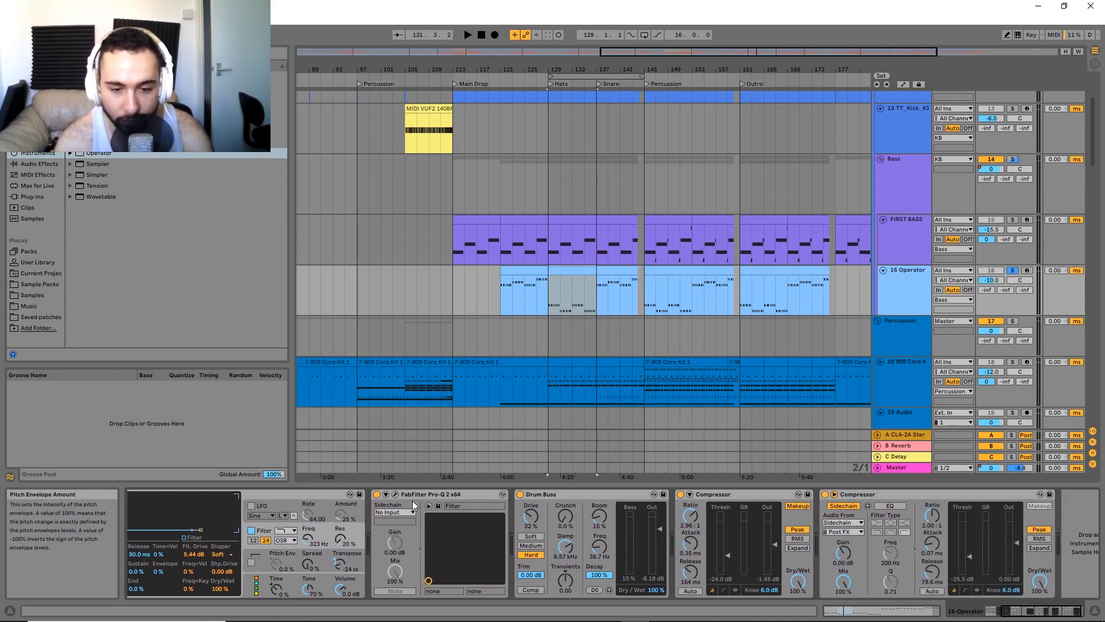
click(395, 495)
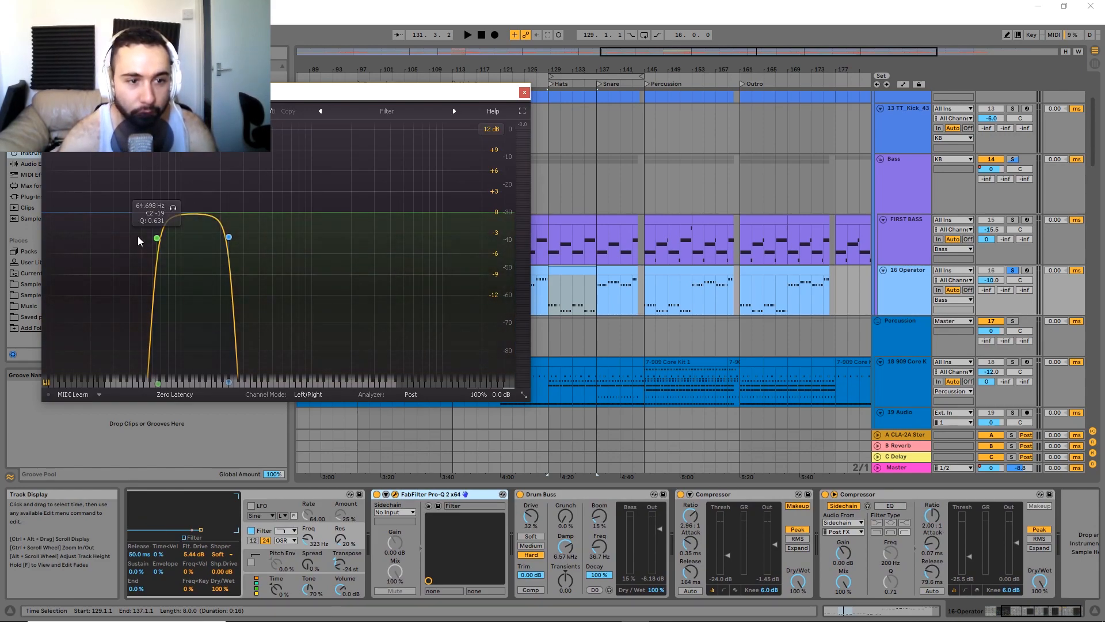
click(157, 239)
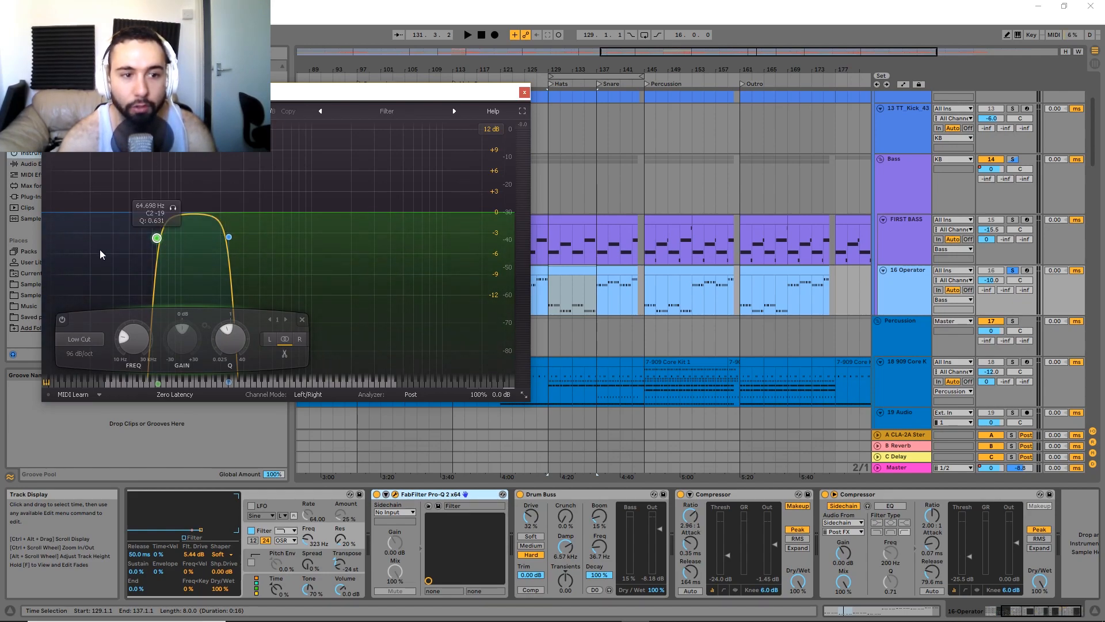
Select the FIRST BASS clip before the Hats marker, the 16 Operator clip below it, and the Operator clip at Hats.
drag(681, 240, 719, 275)
click(548, 253)
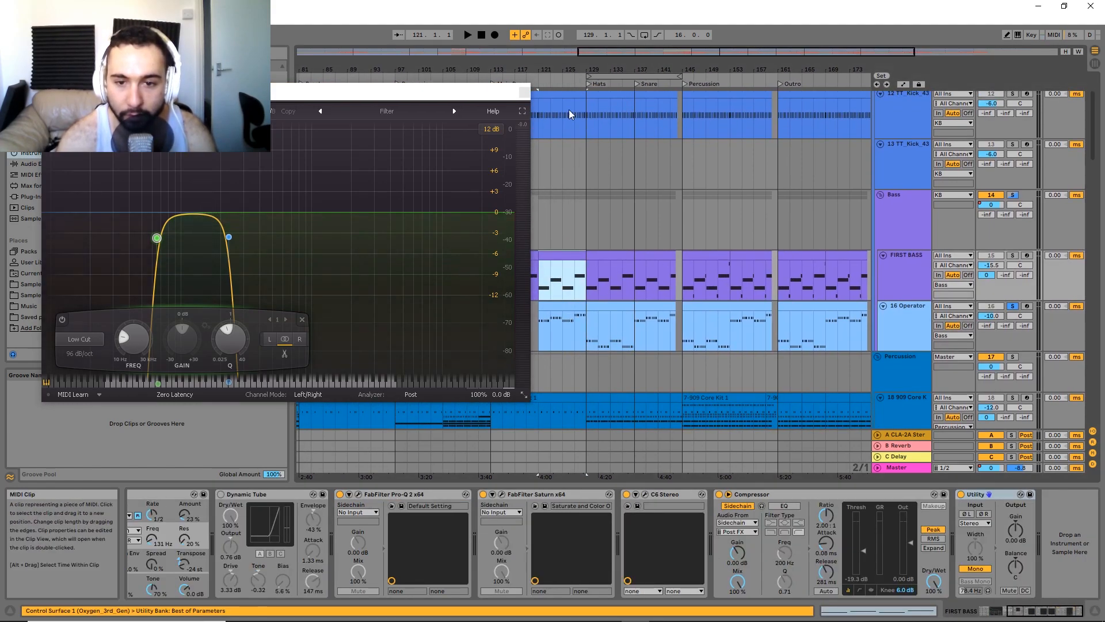
click(571, 309)
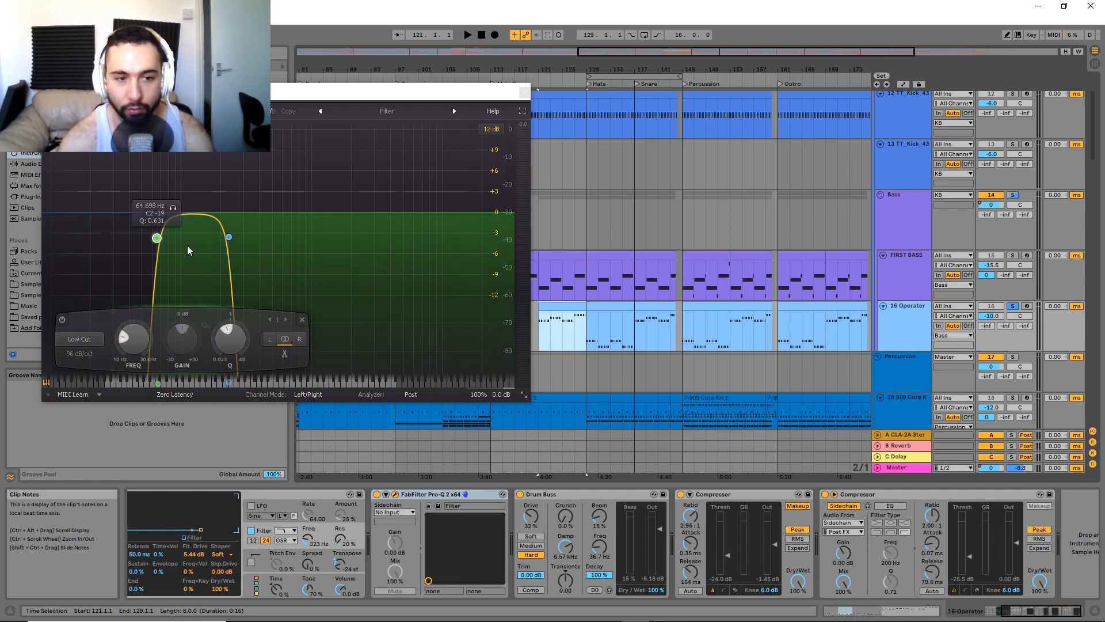
click(603, 327)
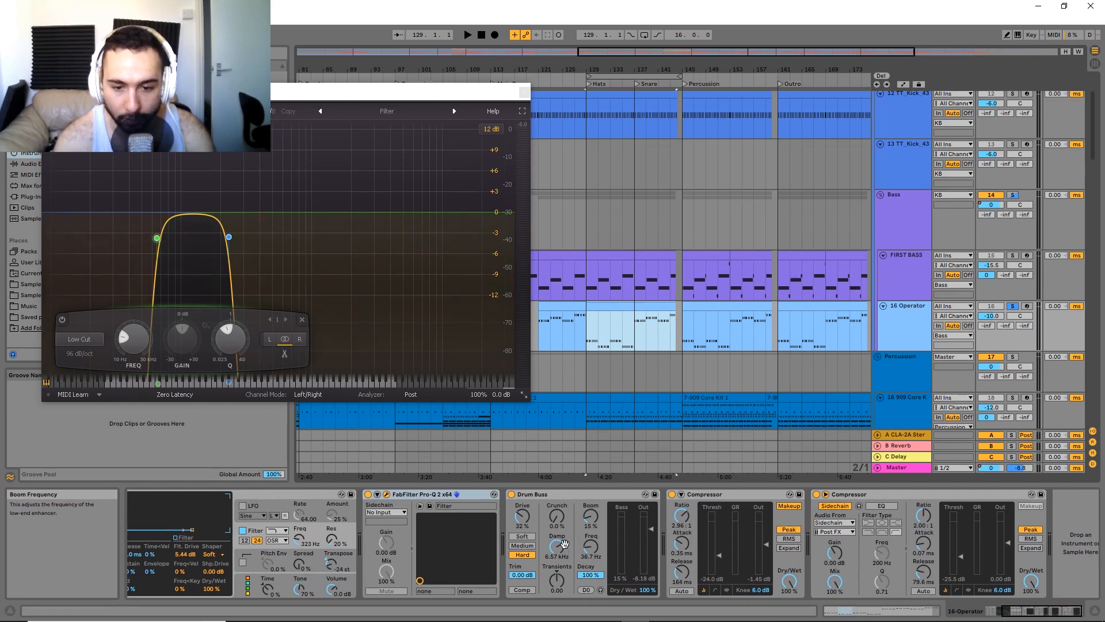
Play the 16 Operator part from the Hats marker, bypassing and re-enabling Drum Buss to compare, and stop playback.
click(525, 495)
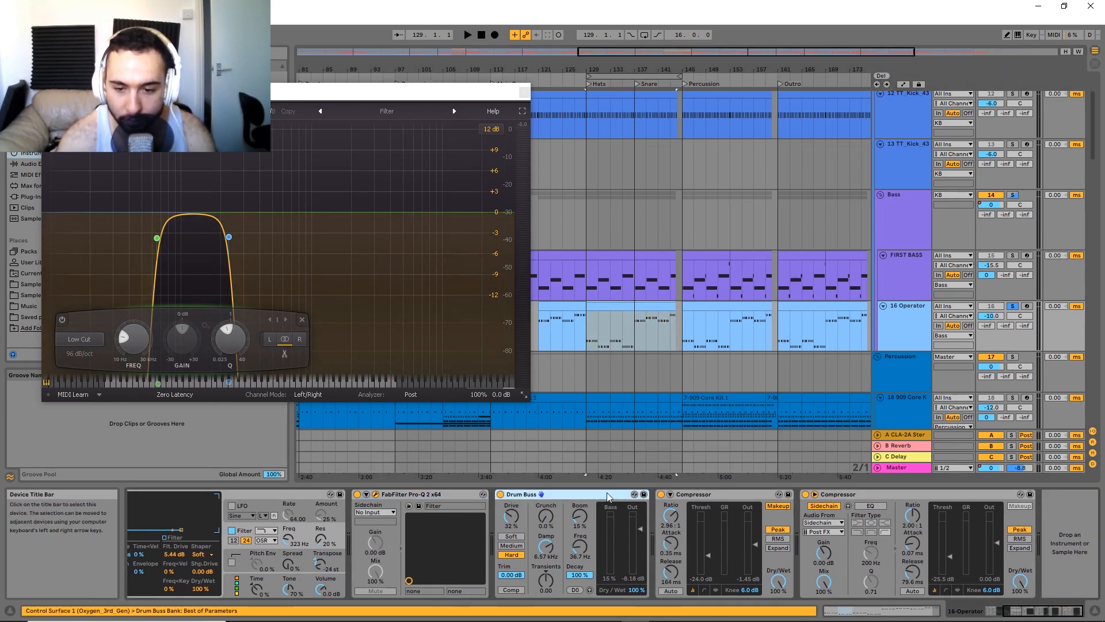
key(space)
click(501, 494)
click(501, 495)
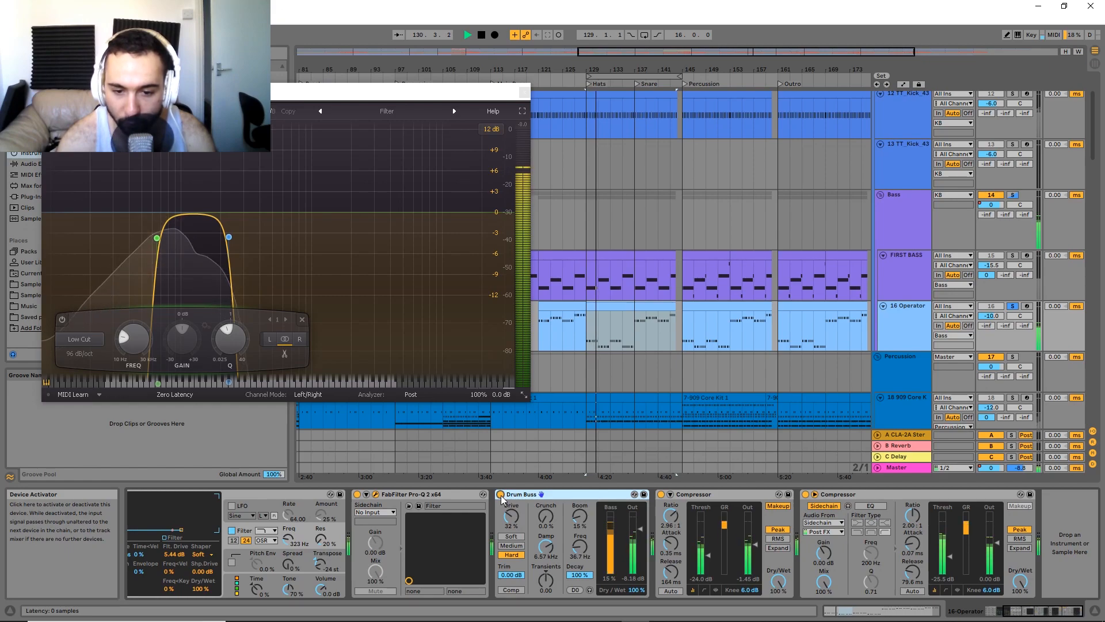
key(space)
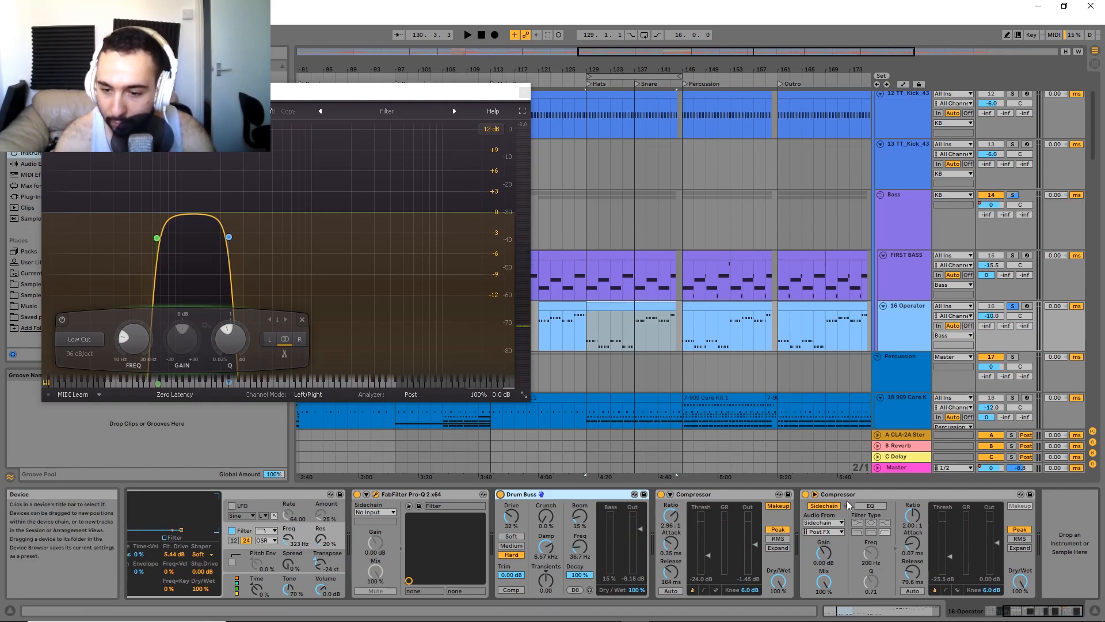
Close the FabFilter Pro-Q 2 window and play the soloed KB group from the Hats marker, stopping after a few bars.
scroll(906, 222, up, 3)
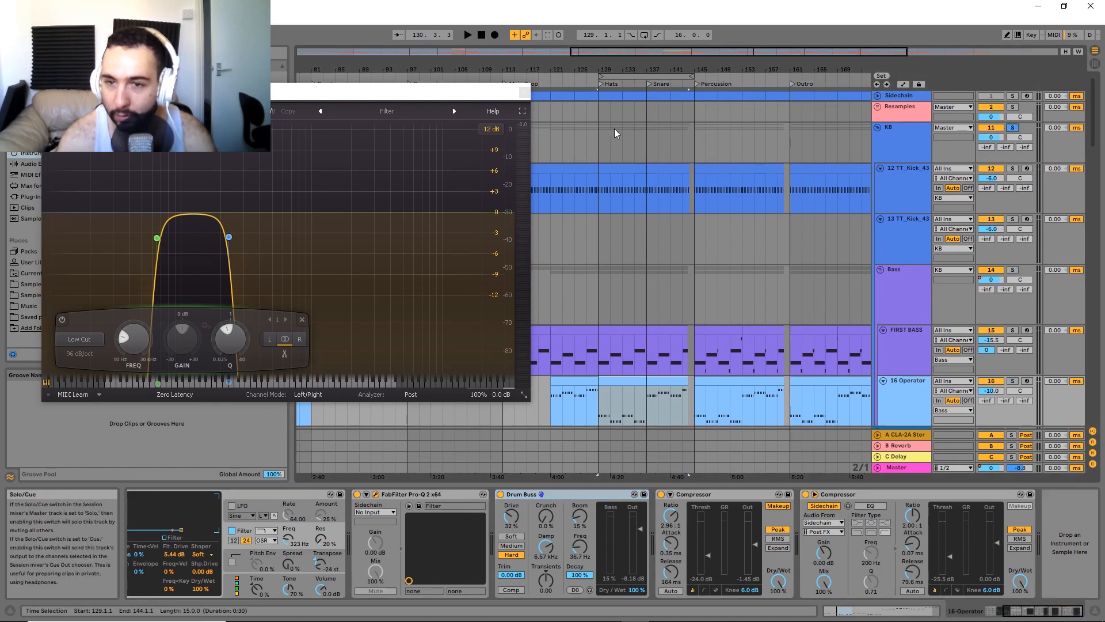
click(524, 92)
key(space)
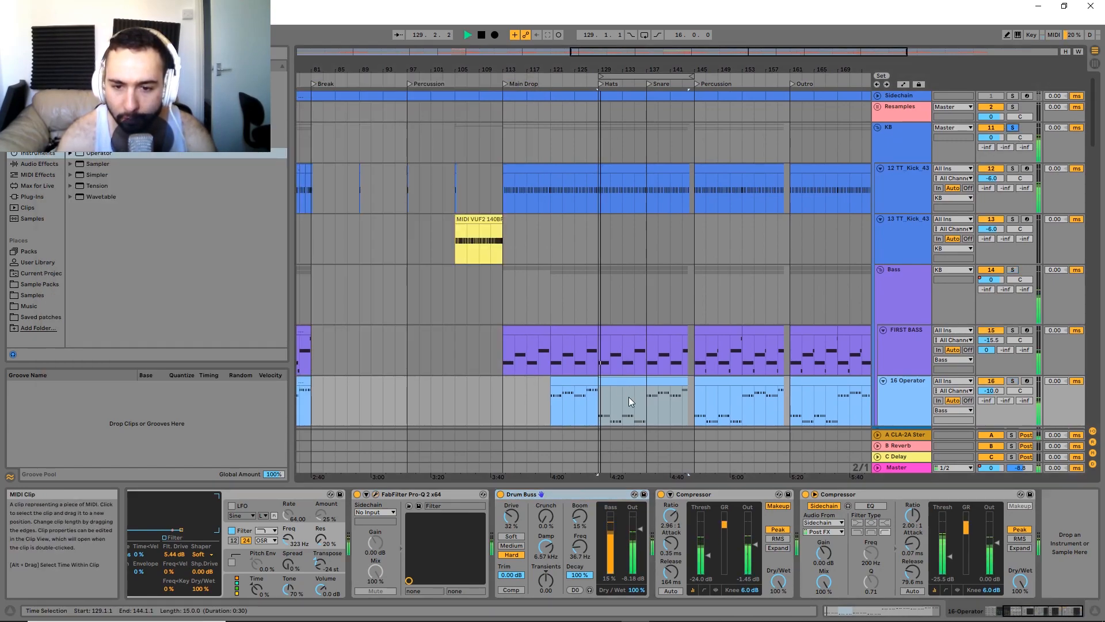
scroll(622, 395, down, 4)
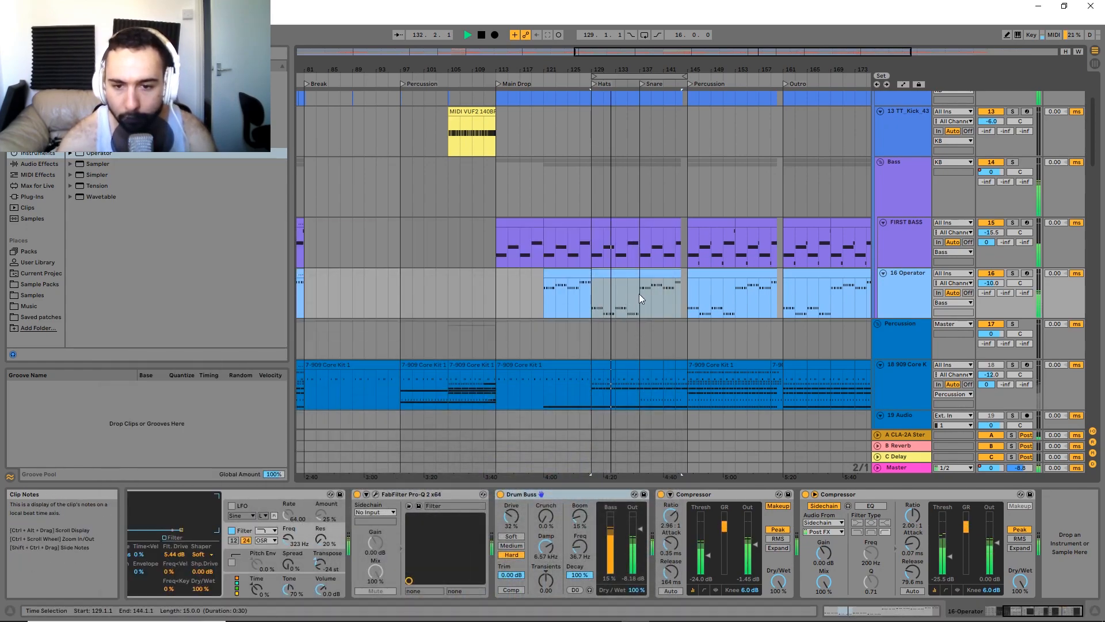
key(space)
Display the KB group's devices and play from the Hats marker while switching its EQ Eight off and on to compare.
drag(626, 372, 500, 340)
drag(770, 284, 777, 408)
click(917, 124)
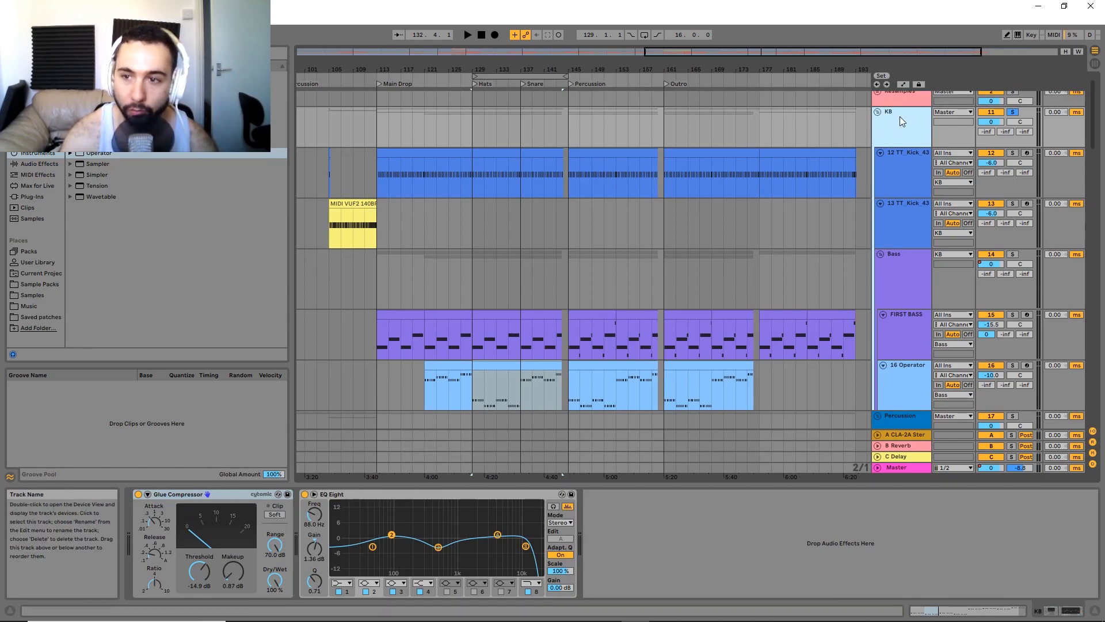
click(304, 494)
click(304, 495)
key(space)
click(305, 494)
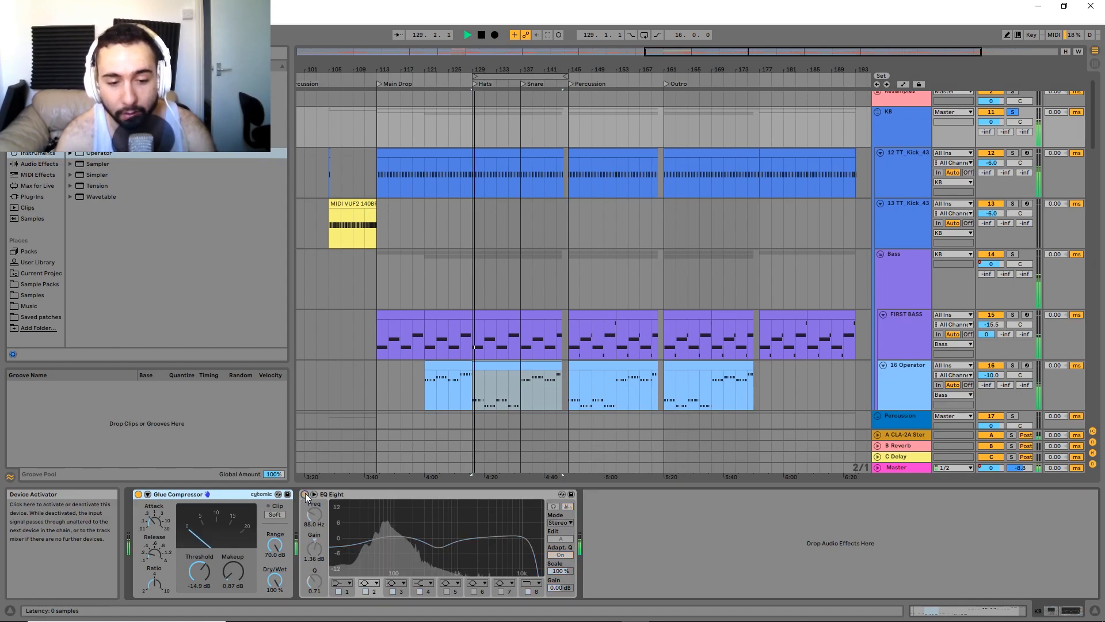
click(304, 495)
Switch the KB group's Glue Compressor off and on during playback to compare, and stop playback.
click(139, 495)
click(138, 496)
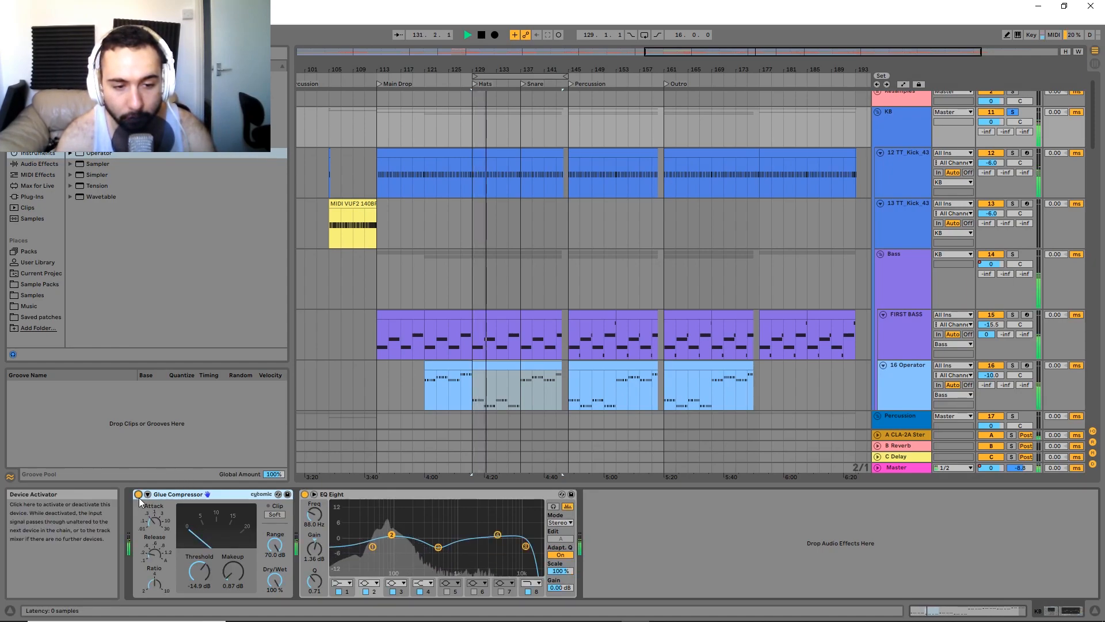
key(space)
Look over the Percussion group's tracks and display the devices of the 18 909 Core Kit track.
scroll(507, 332, down, 8)
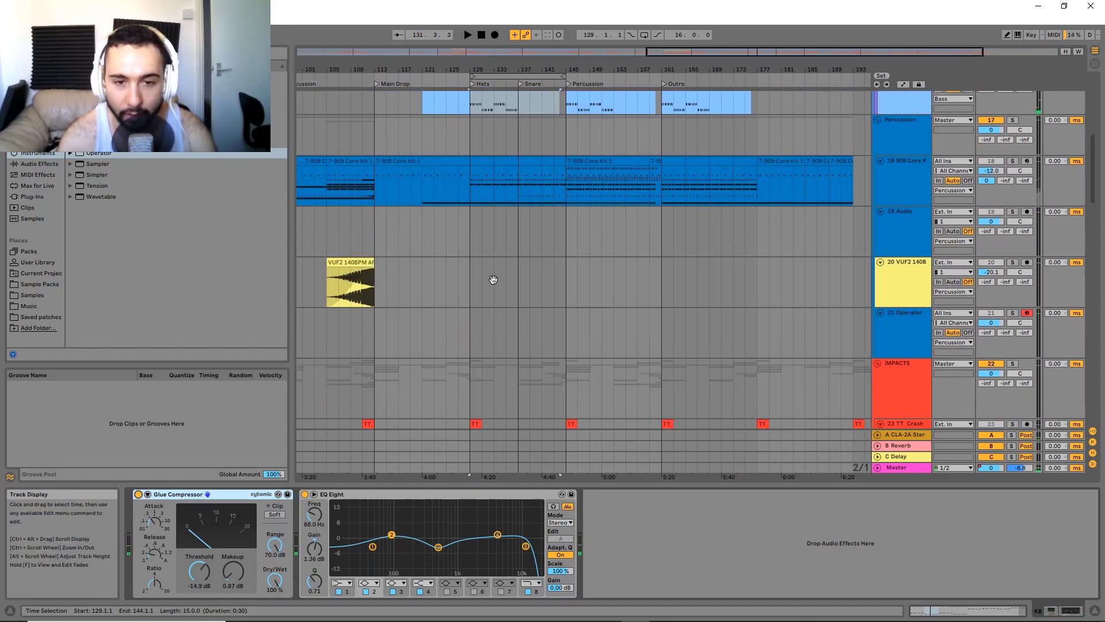
scroll(505, 301, up, 3)
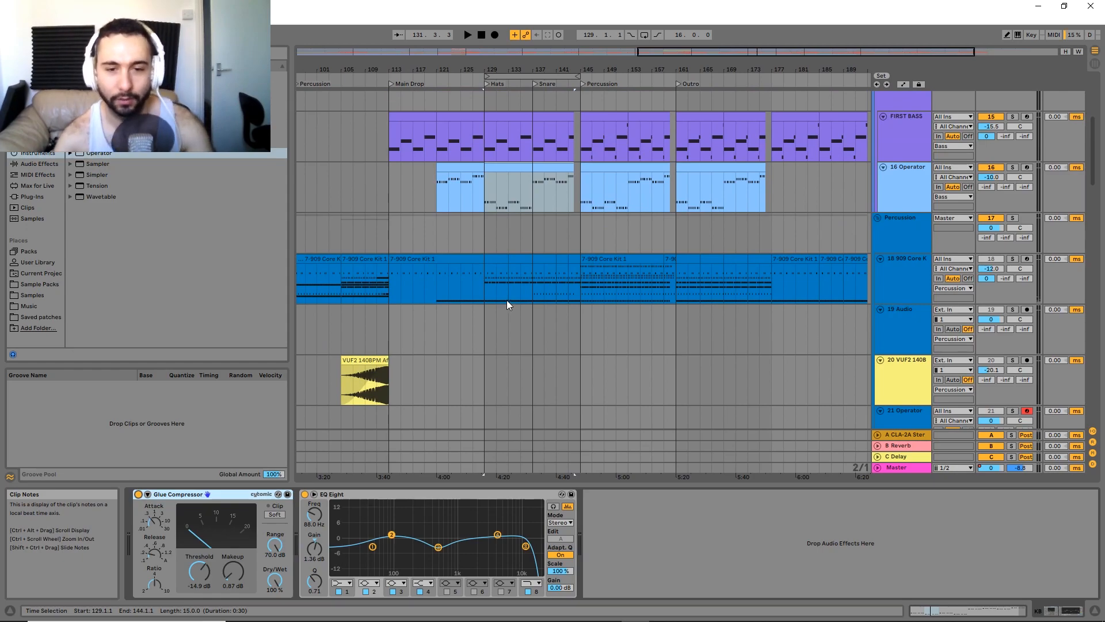
scroll(506, 300, up, 3)
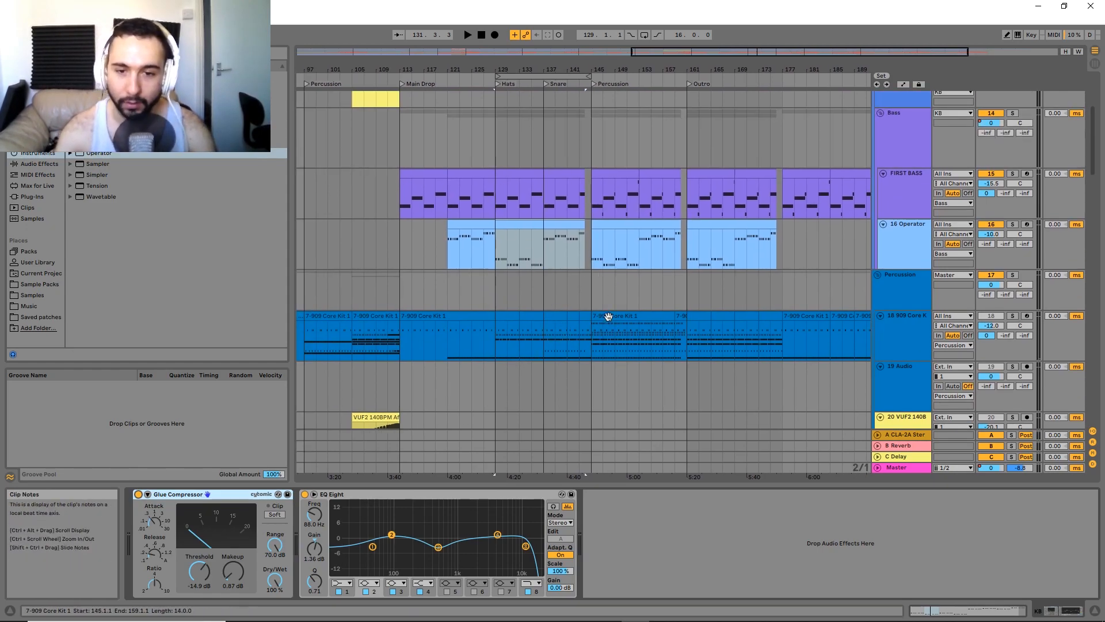
click(515, 316)
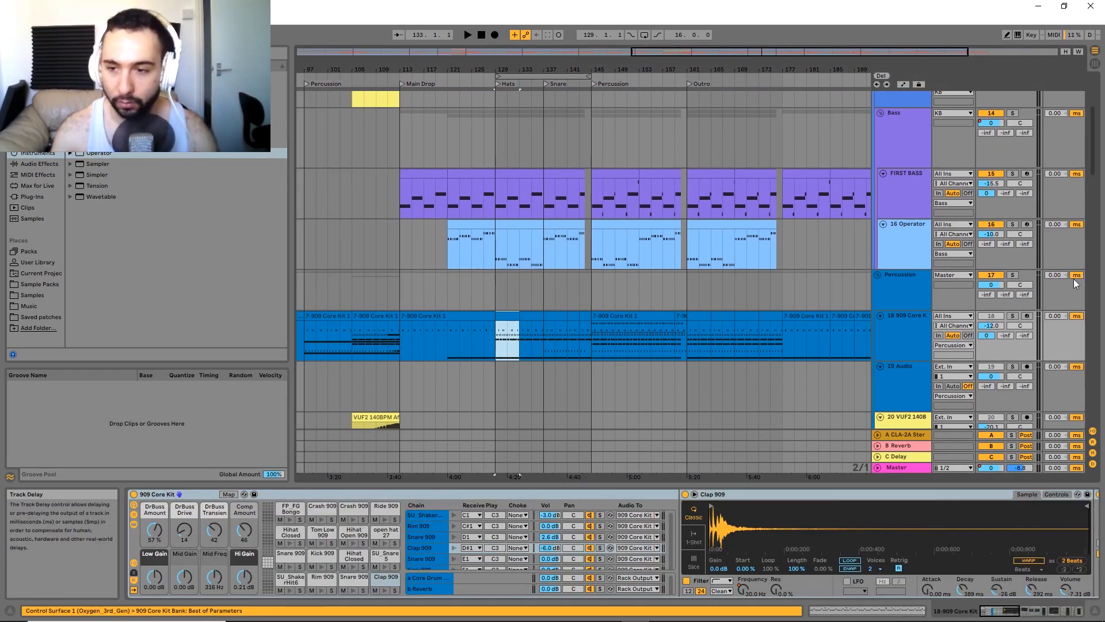
click(897, 286)
scroll(897, 282, down, 3)
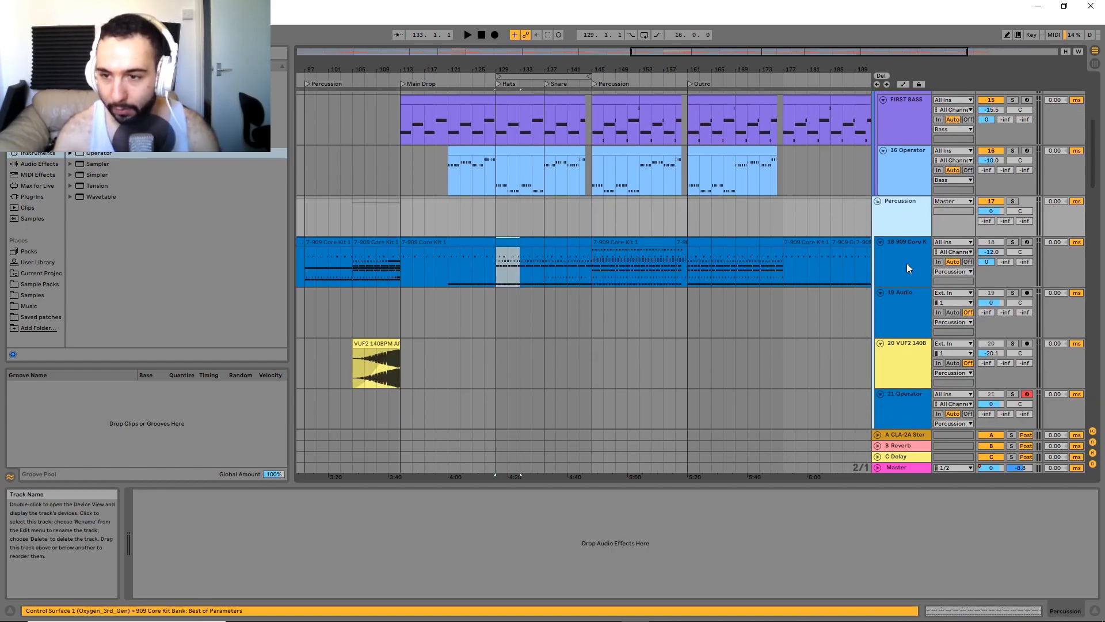
click(914, 241)
drag(622, 310, 548, 299)
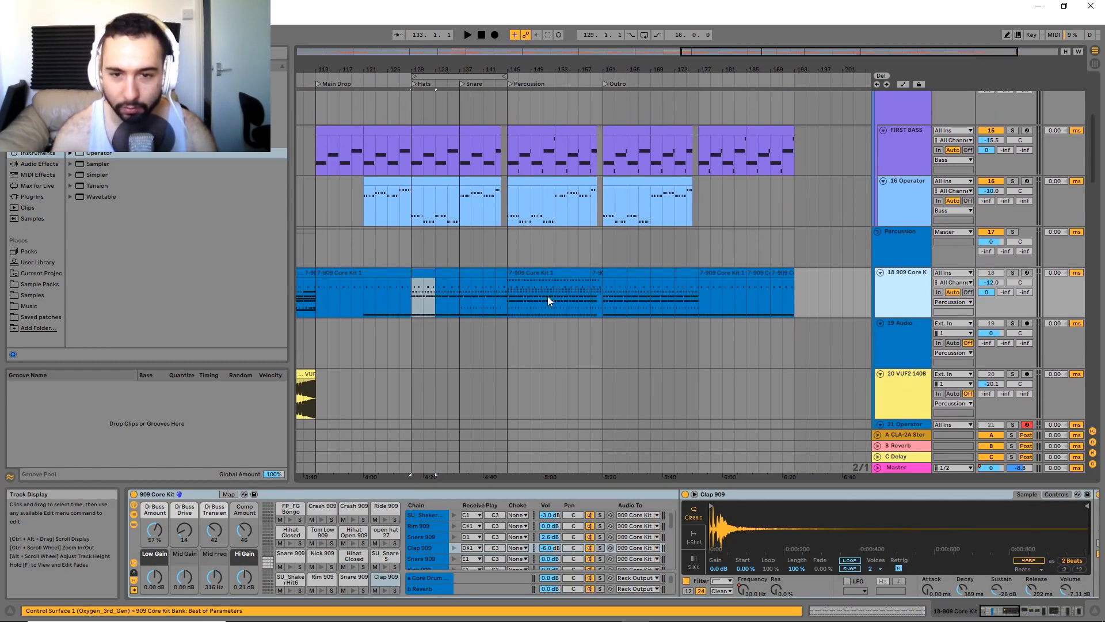
Play the 909 Core Kit clip at the second Percussion marker with its track soloed, soloing and unsoloing the Tom Low 909 chain.
click(539, 274)
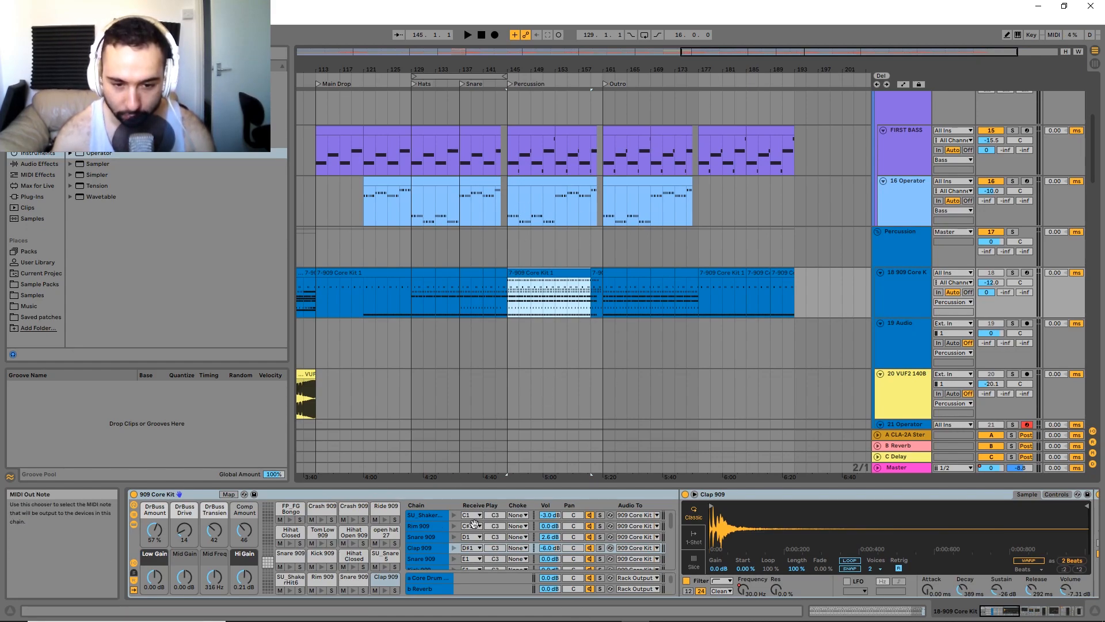
scroll(473, 534, down, 5)
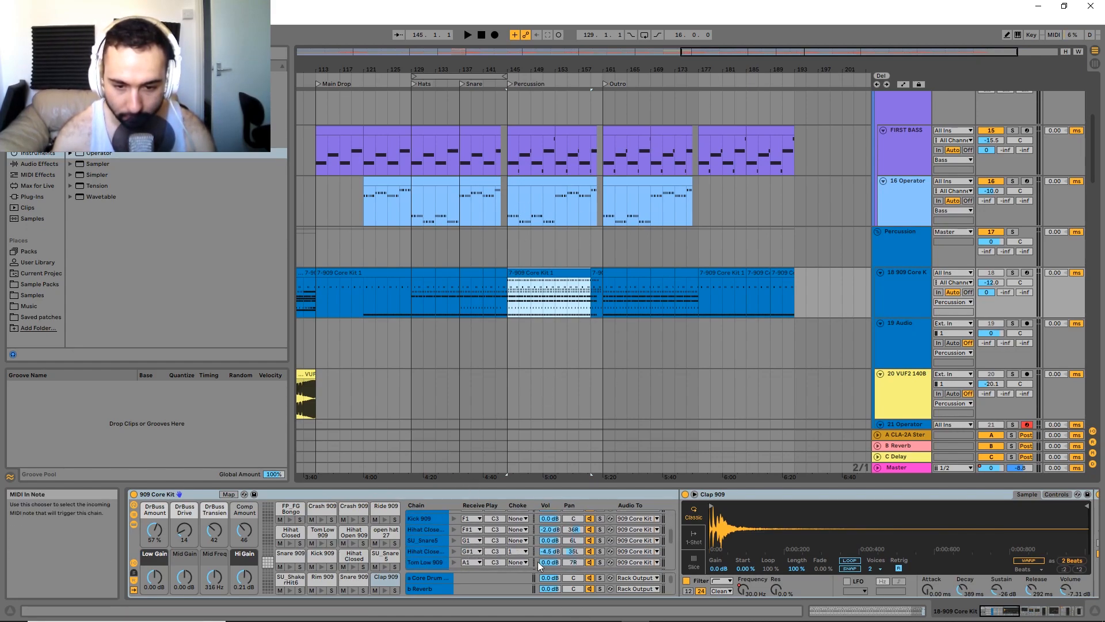
click(599, 562)
key(space)
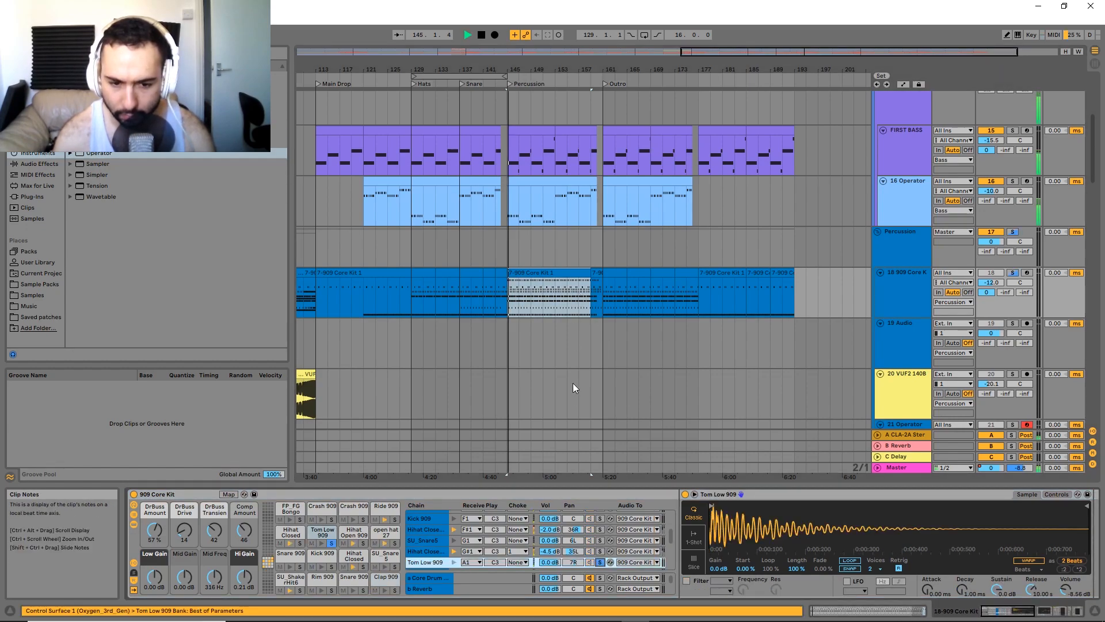
click(1012, 273)
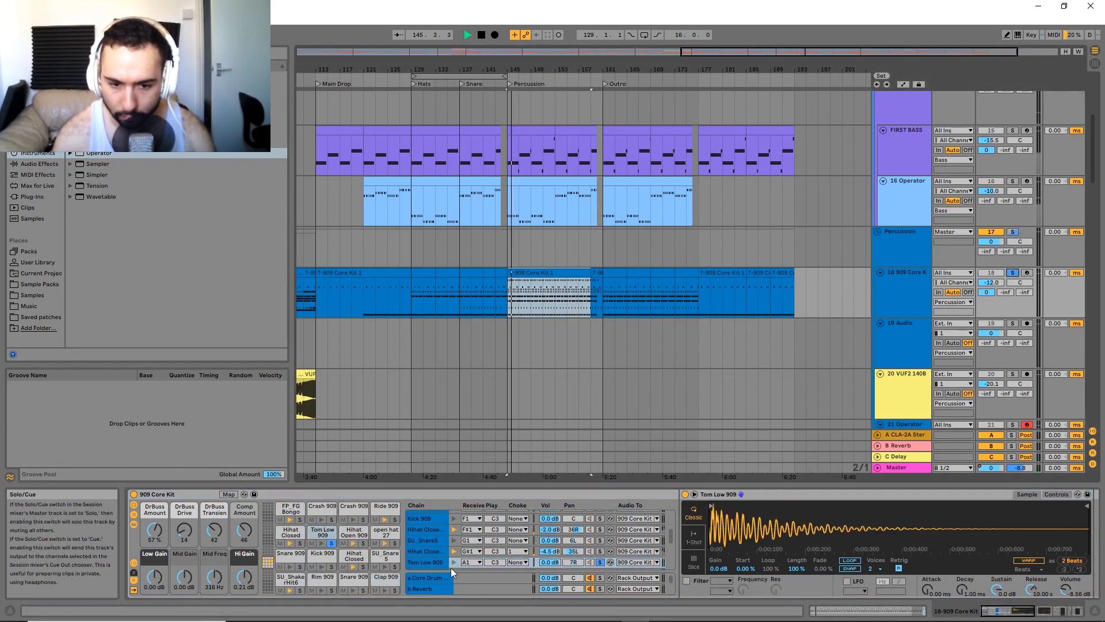
click(599, 562)
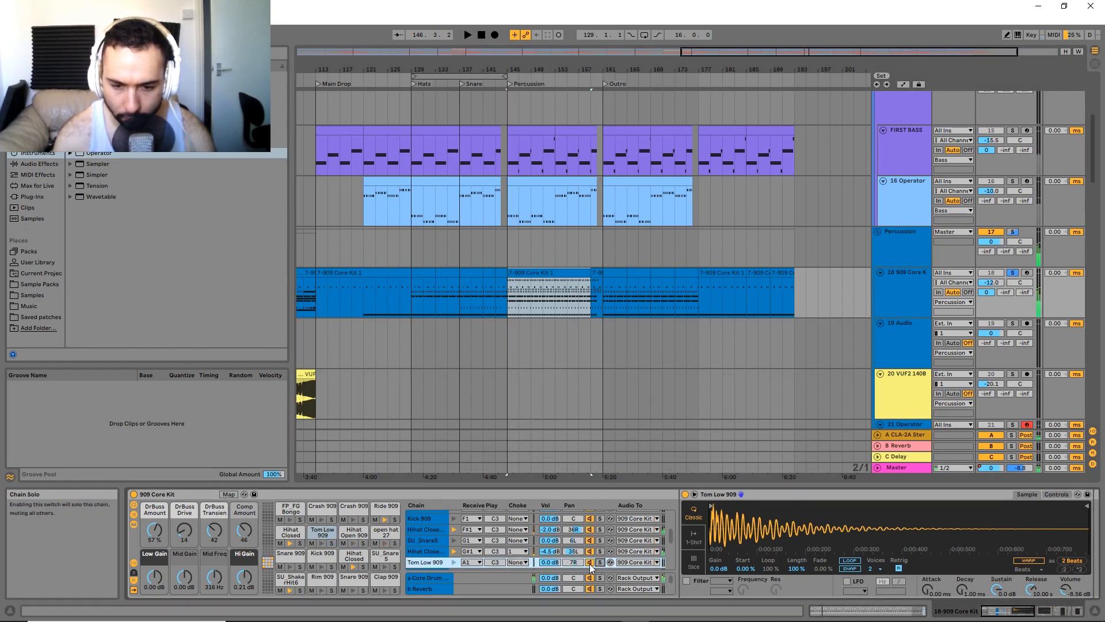
Play the clip with the FP_FG Bongo pad soloed, review the pad's EQ Eight, Compressor and Limiter, and stop playback.
key(space)
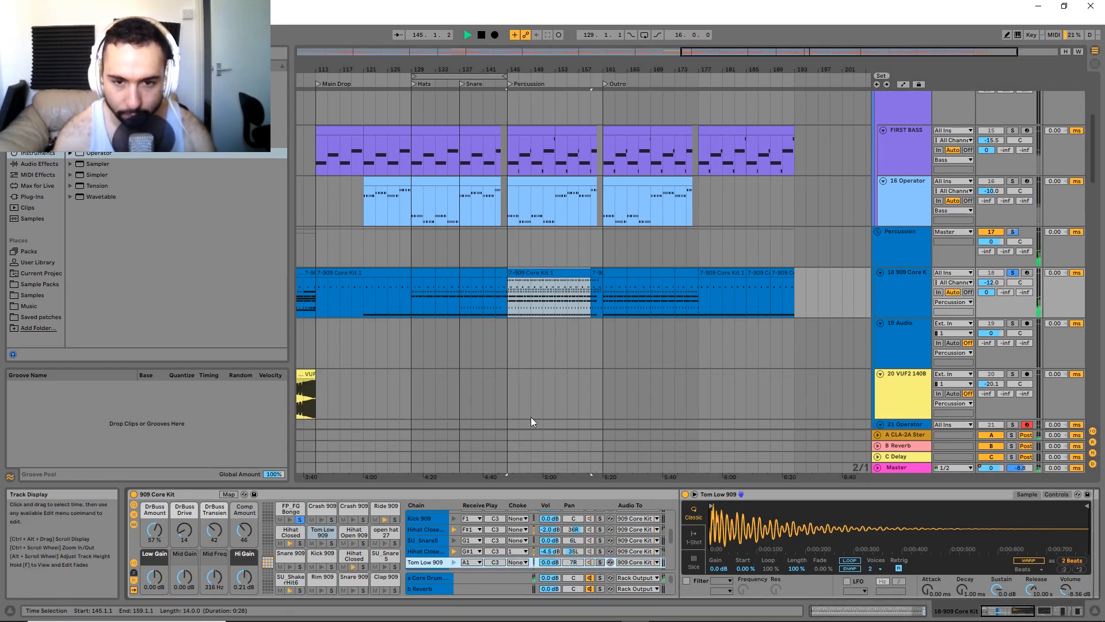
click(288, 512)
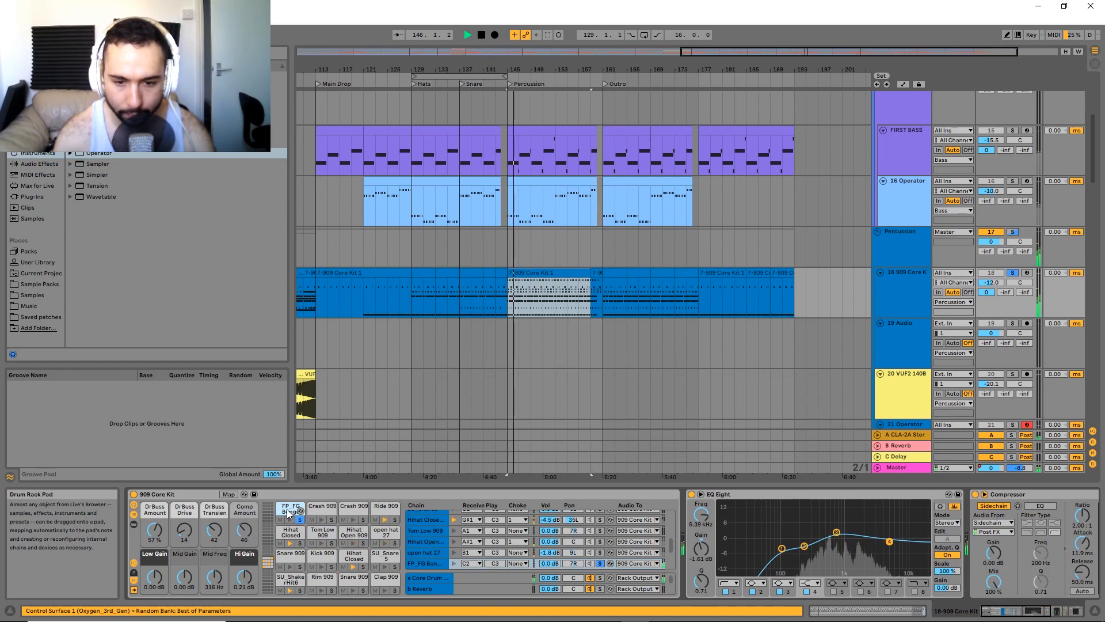
scroll(367, 513, down, 6)
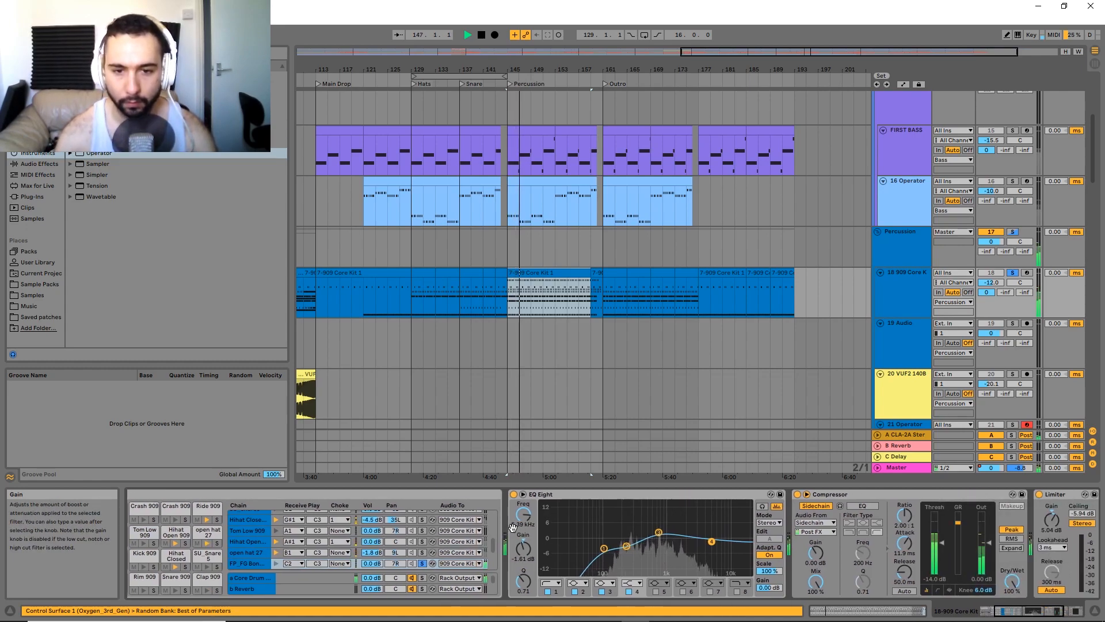
drag(366, 513, 355, 513)
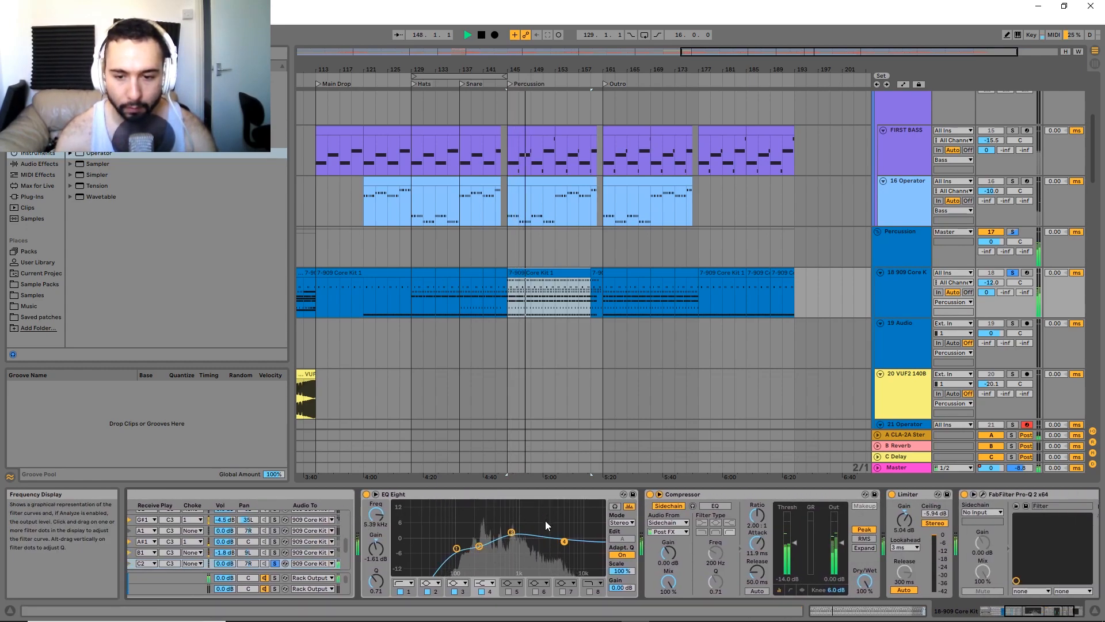
key(space)
drag(486, 550, 506, 551)
scroll(506, 551, up, 6)
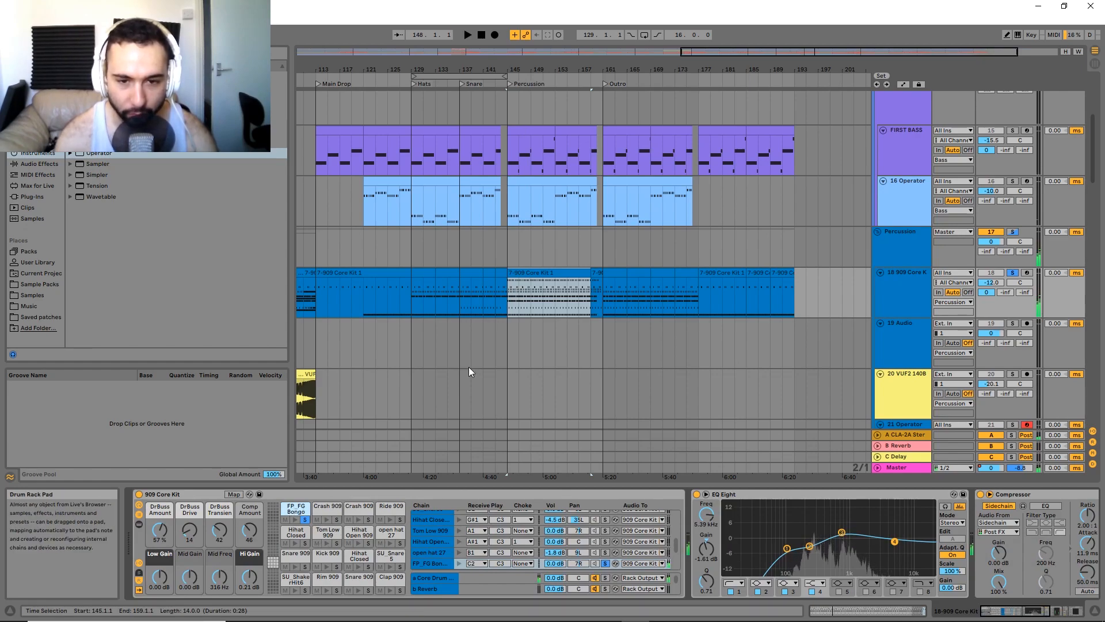
Open the Percussion section's 909 Core Kit clip, select all its bongo notes, and return to the bongo pad's effect chain.
double_click(541, 272)
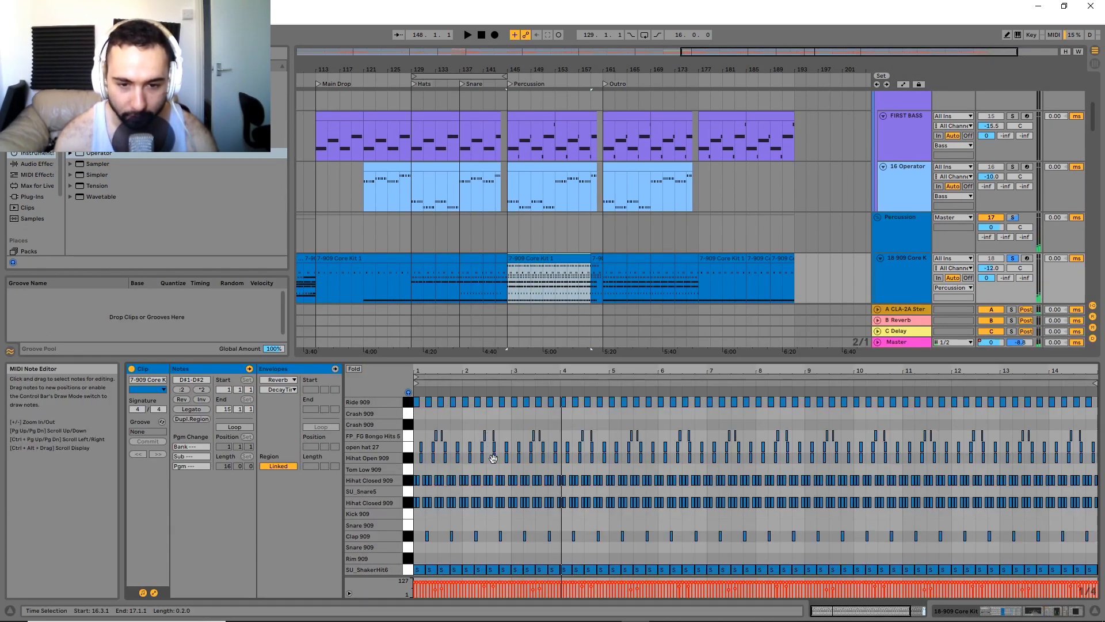
drag(426, 435, 1097, 435)
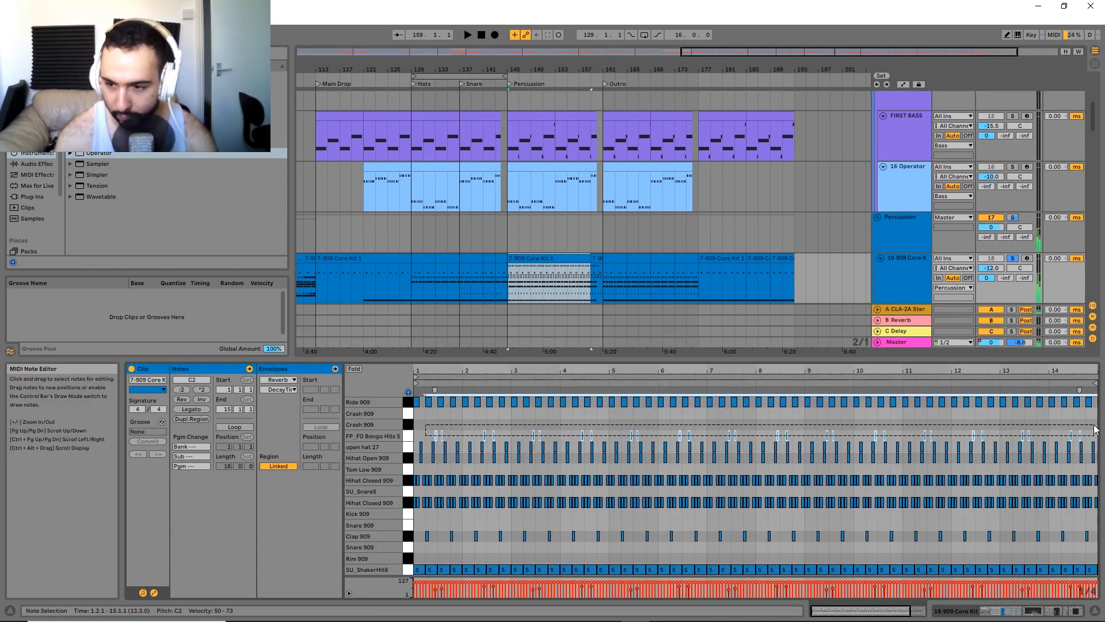
click(907, 274)
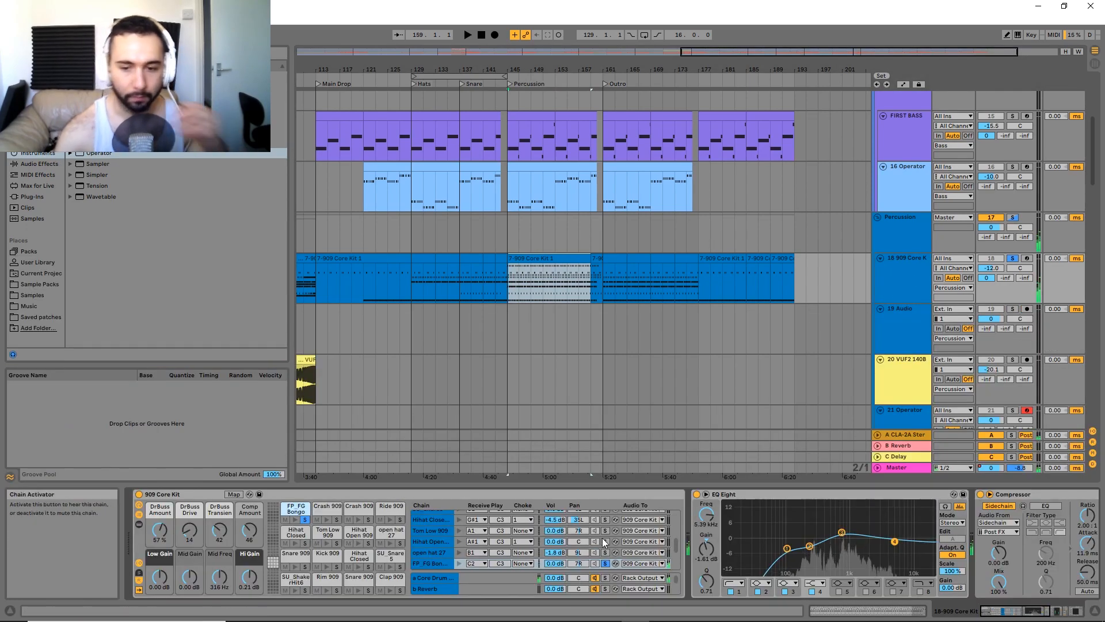
scroll(439, 526, right, 5)
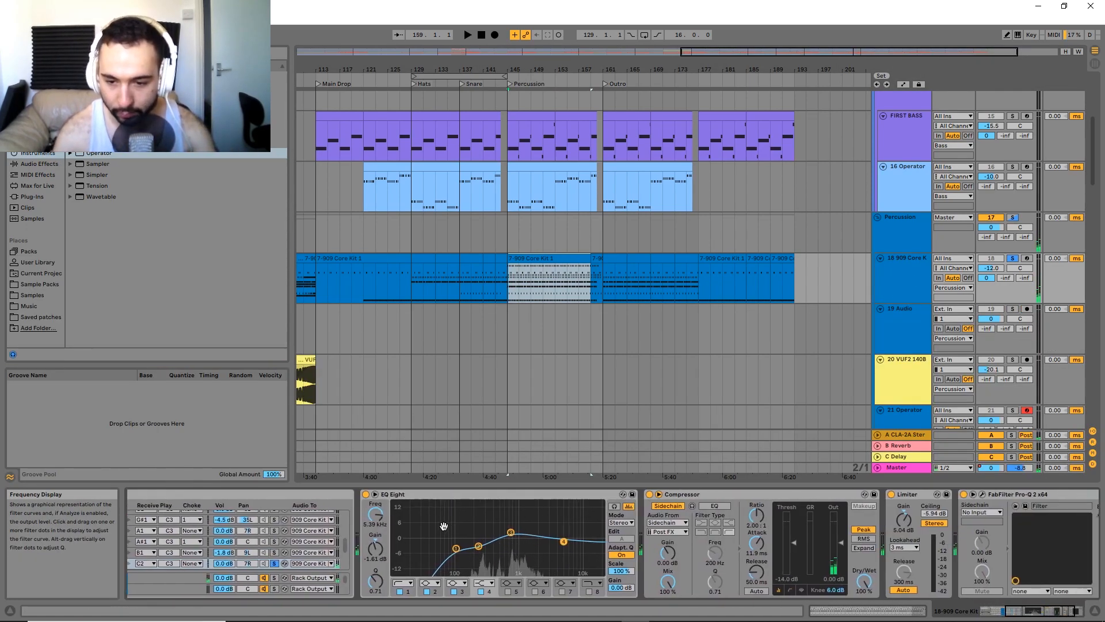
Return to the start of the FP_FG Bongo pad's chain and review its Random and Minor Pentatonic Scale MIDI effects.
scroll(439, 526, left, 5)
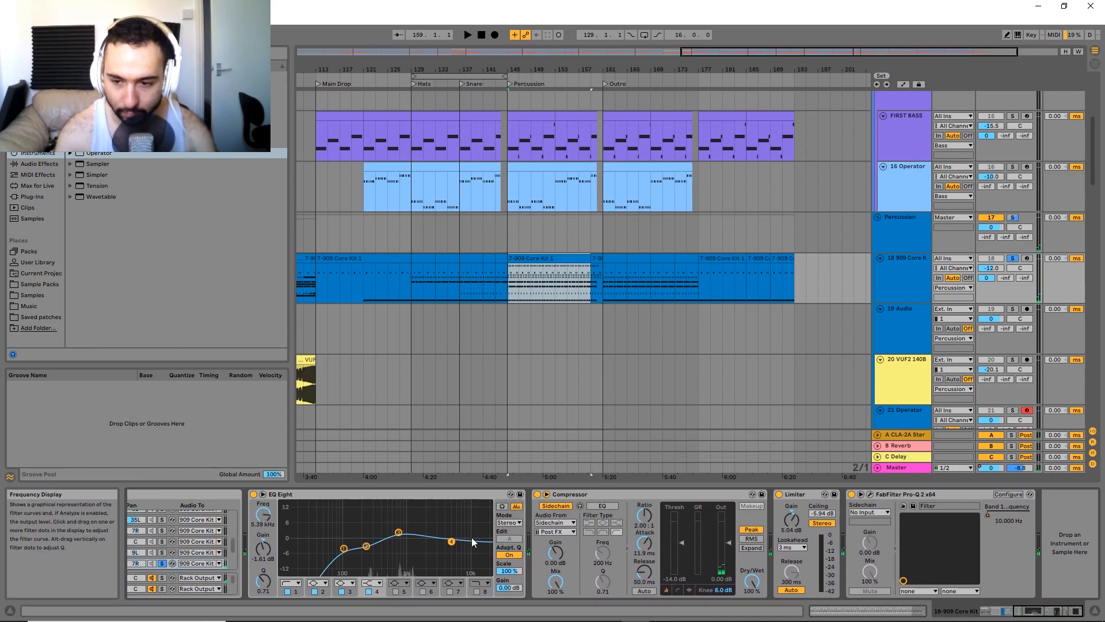
double_click(305, 510)
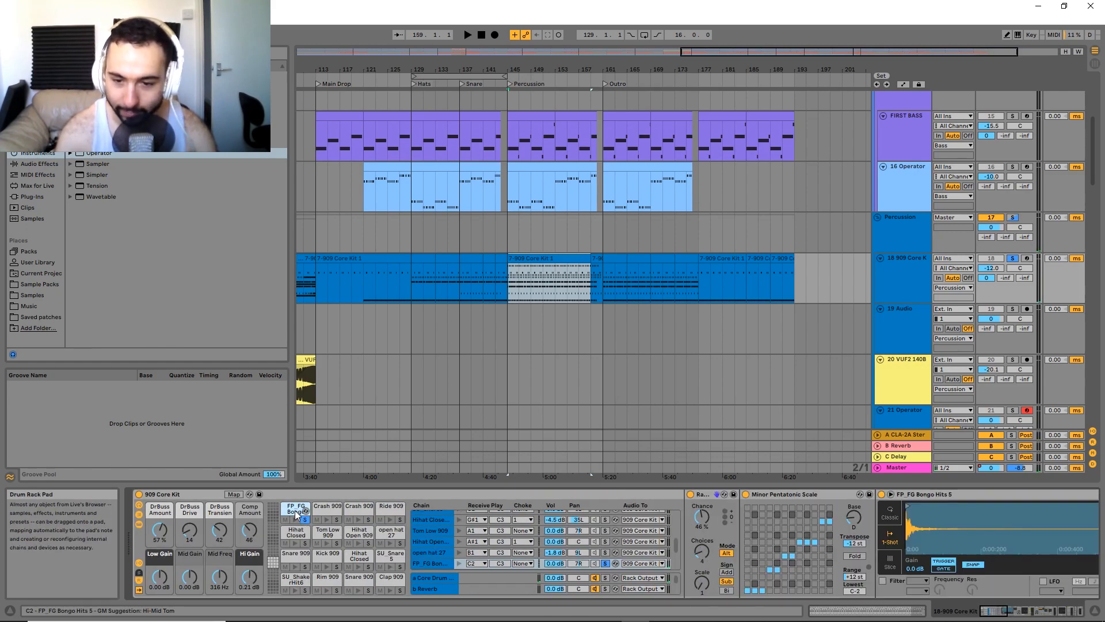
drag(1001, 524, 1028, 524)
drag(518, 527, 808, 539)
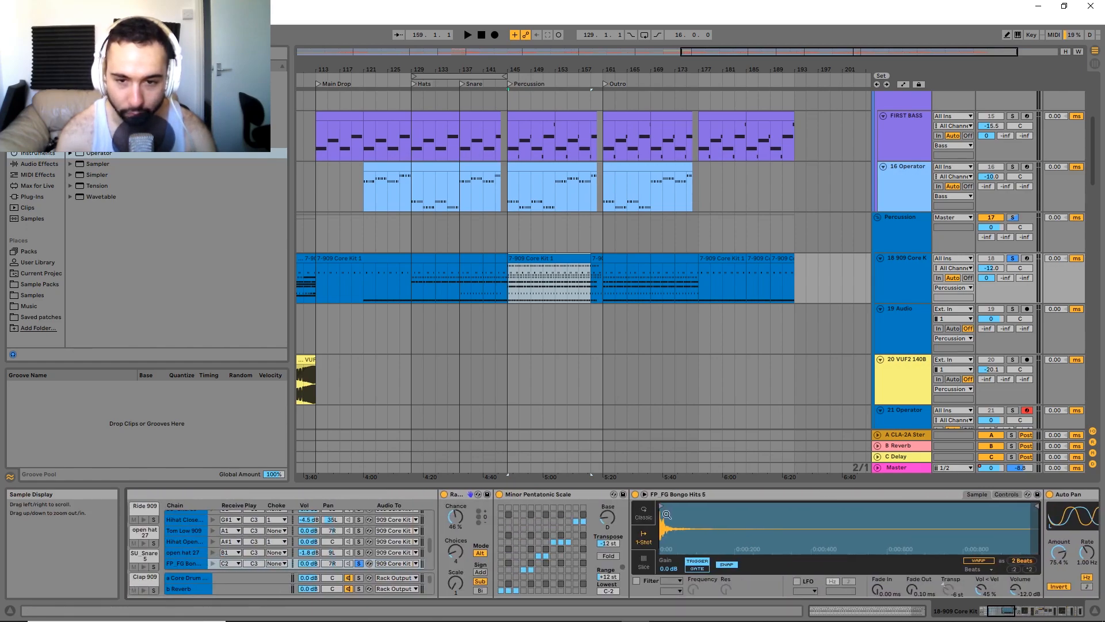
drag(715, 544, 554, 538)
click(303, 495)
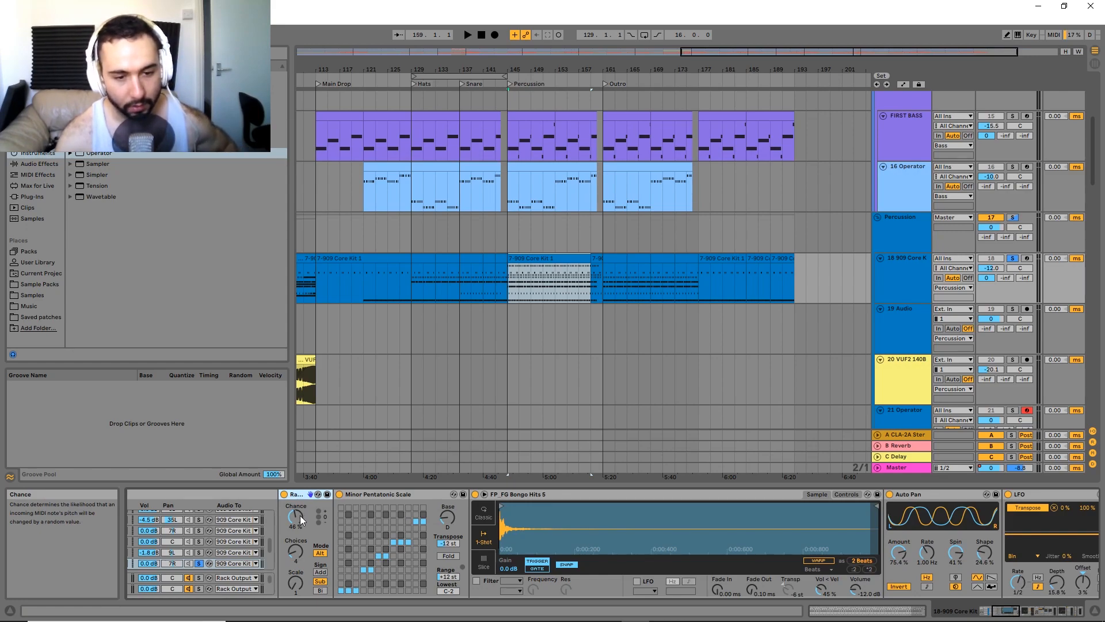
click(361, 495)
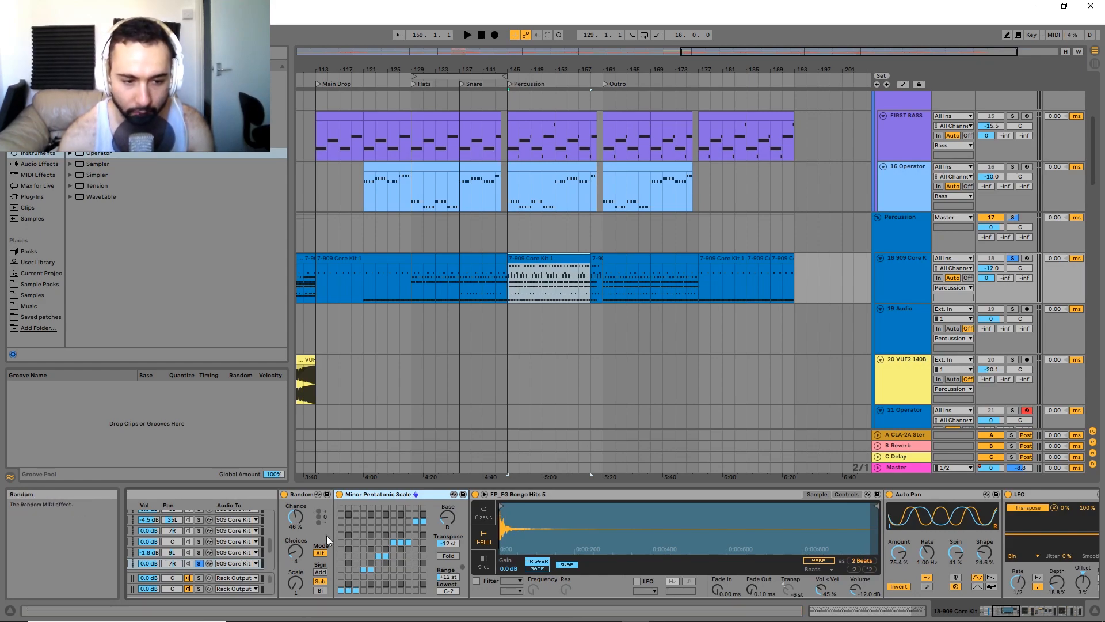
Review the bongo pad's sample, Auto Pan and LFO, and play the Percussion section's soloed bongo briefly.
scroll(333, 539, left, 5)
scroll(555, 537, right, 1)
scroll(555, 537, right, 5)
scroll(624, 534, right, 1)
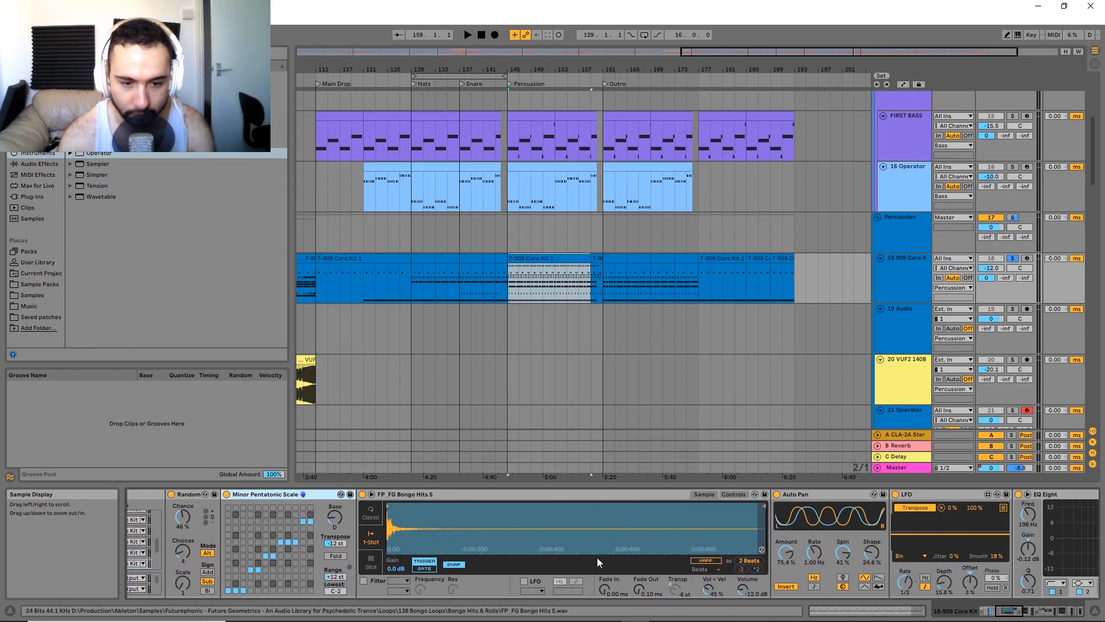
drag(817, 560, 701, 534)
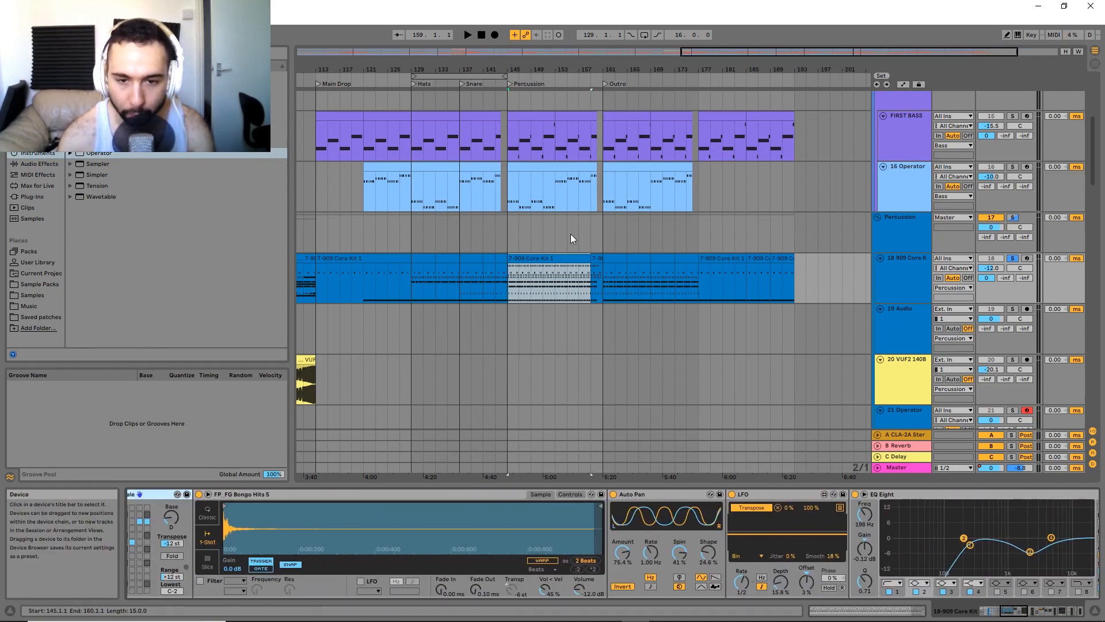
key(space)
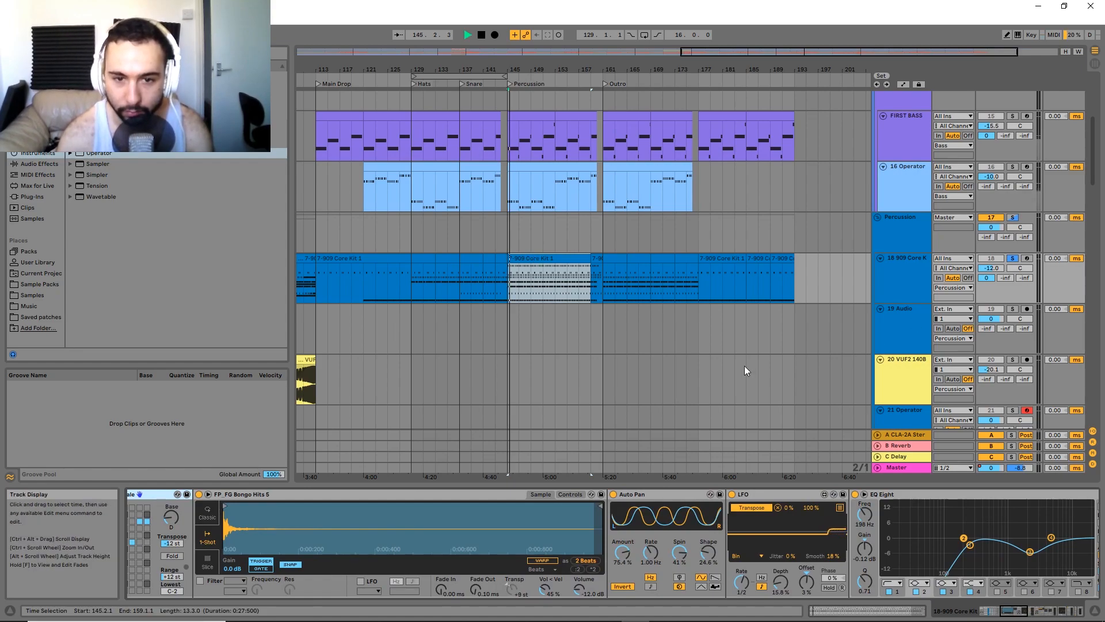
drag(366, 567, 615, 561)
key(space)
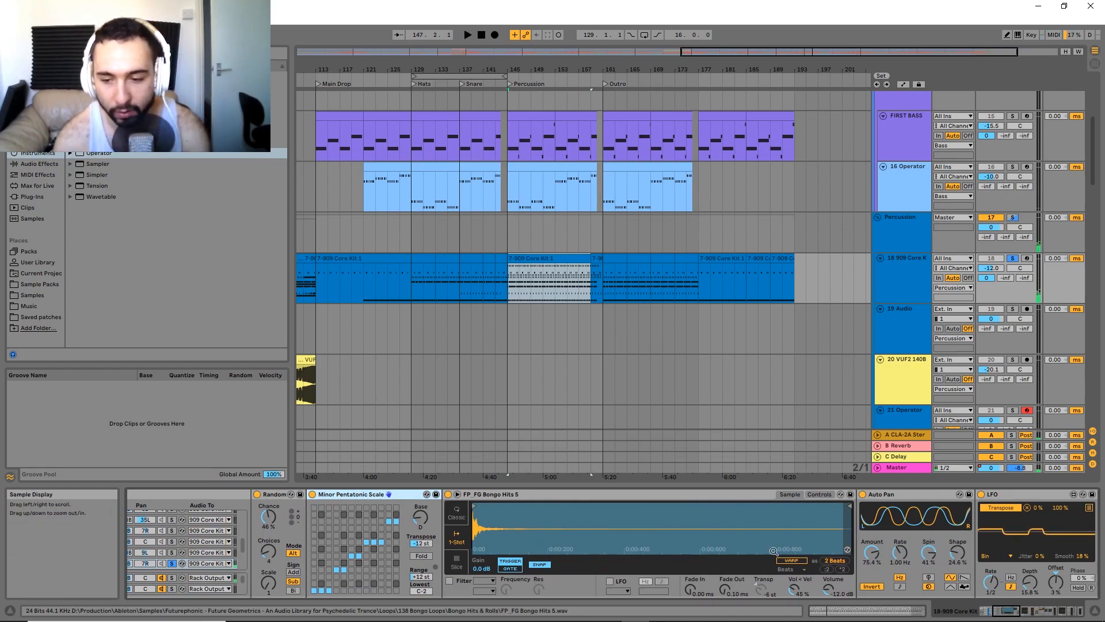
Examine the bongo's Auto Pan and LFO, and play the clip with the sampler controls shown to watch Transpose being modulated.
scroll(415, 535, down, 8)
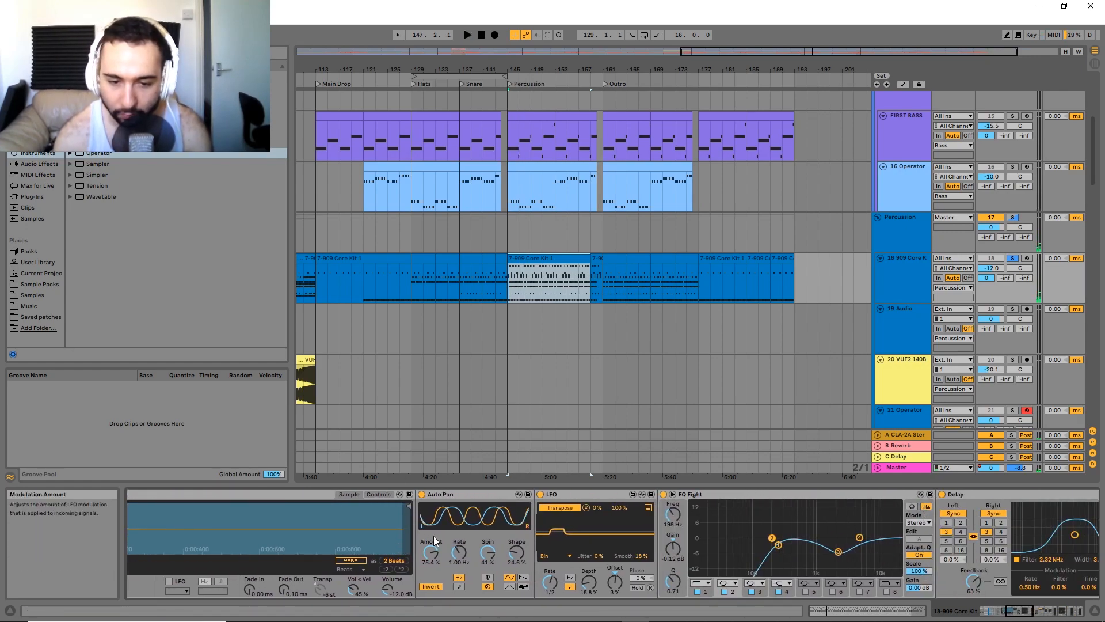
click(462, 497)
click(582, 496)
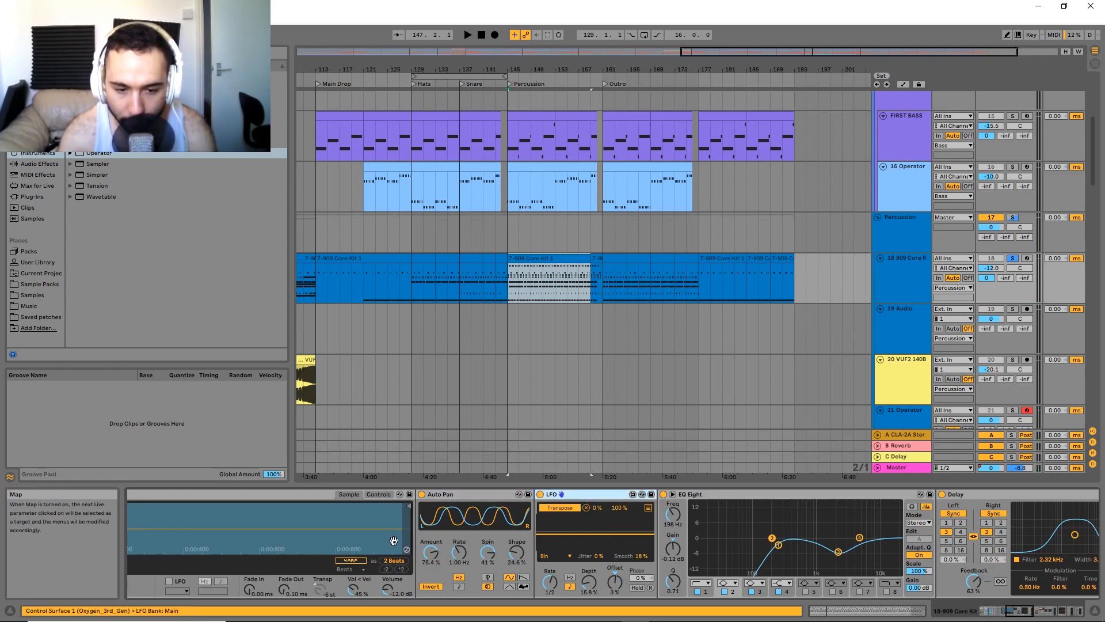
scroll(569, 512, up, 4)
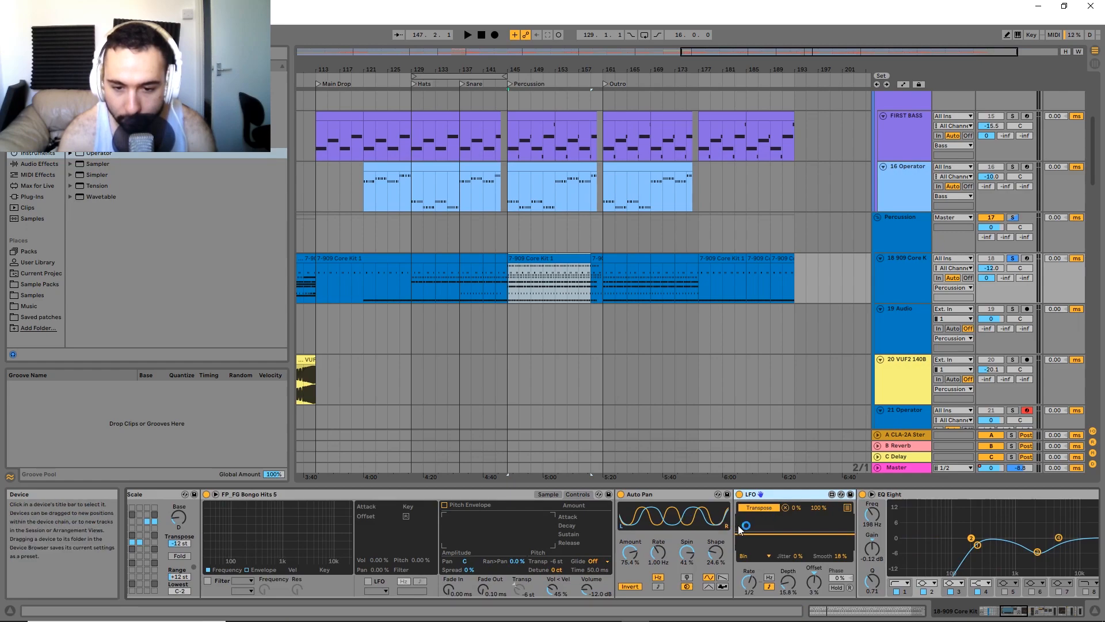
click(556, 562)
key(space)
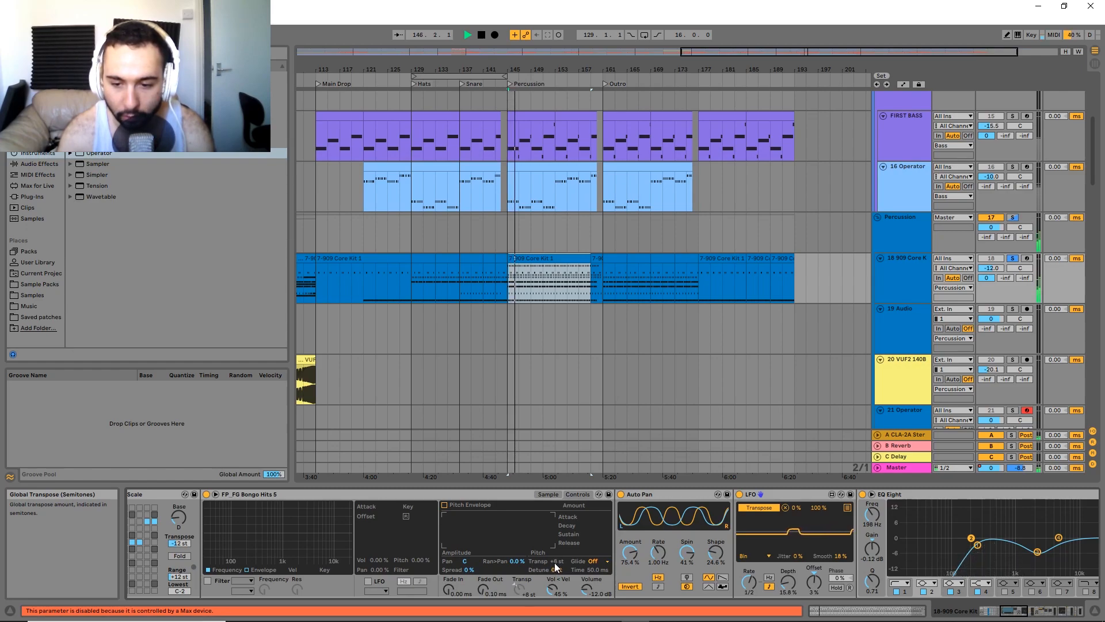
key(space)
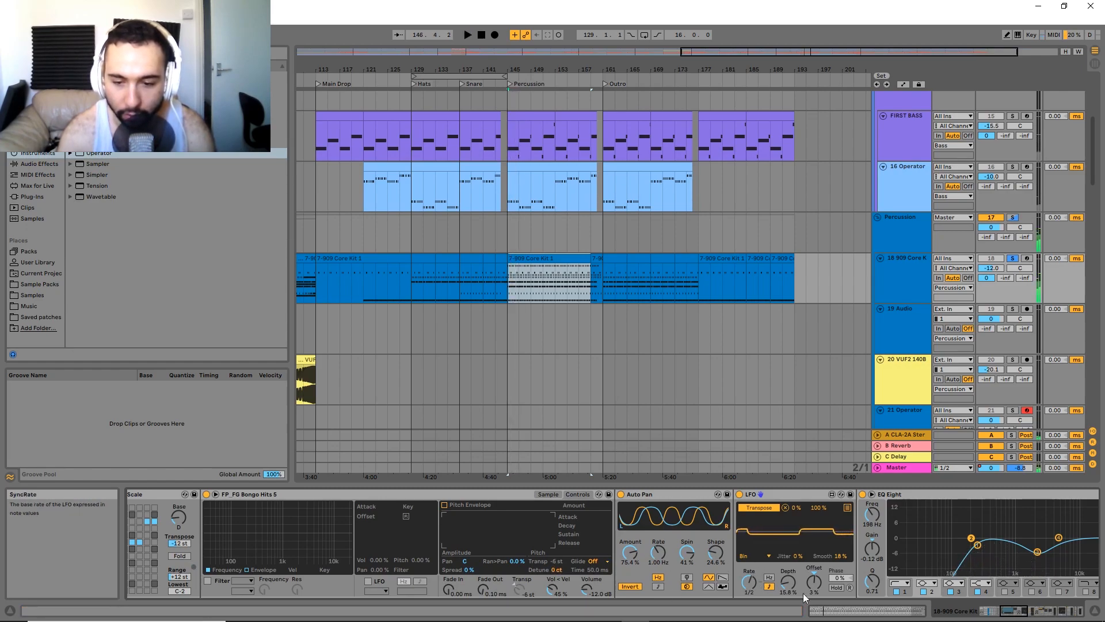
Review the bongo chain's EQ Eight, its Delay, and the LFO mapped to the Delay's Dry/Wet.
drag(515, 548, 739, 548)
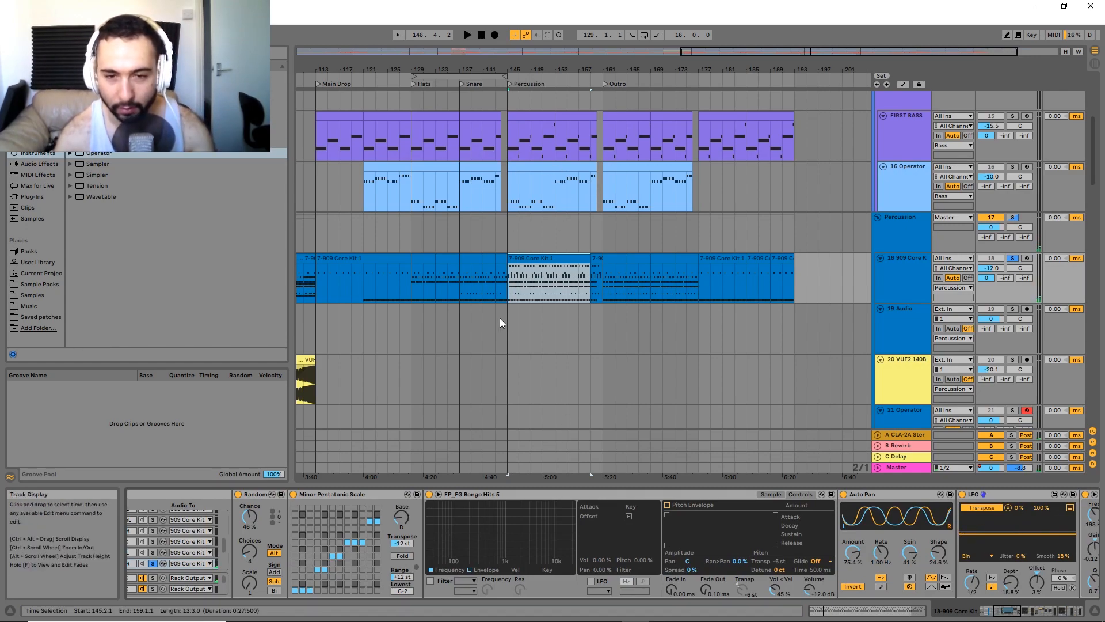
scroll(796, 526, down, 5)
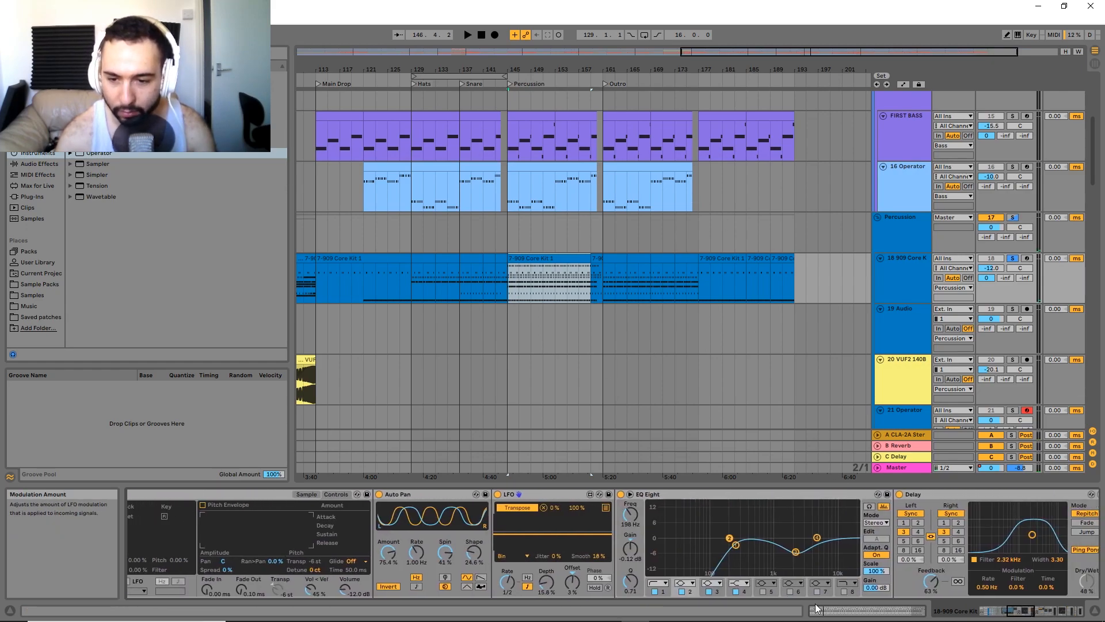
scroll(797, 526, down, 2)
scroll(684, 528, down, 2)
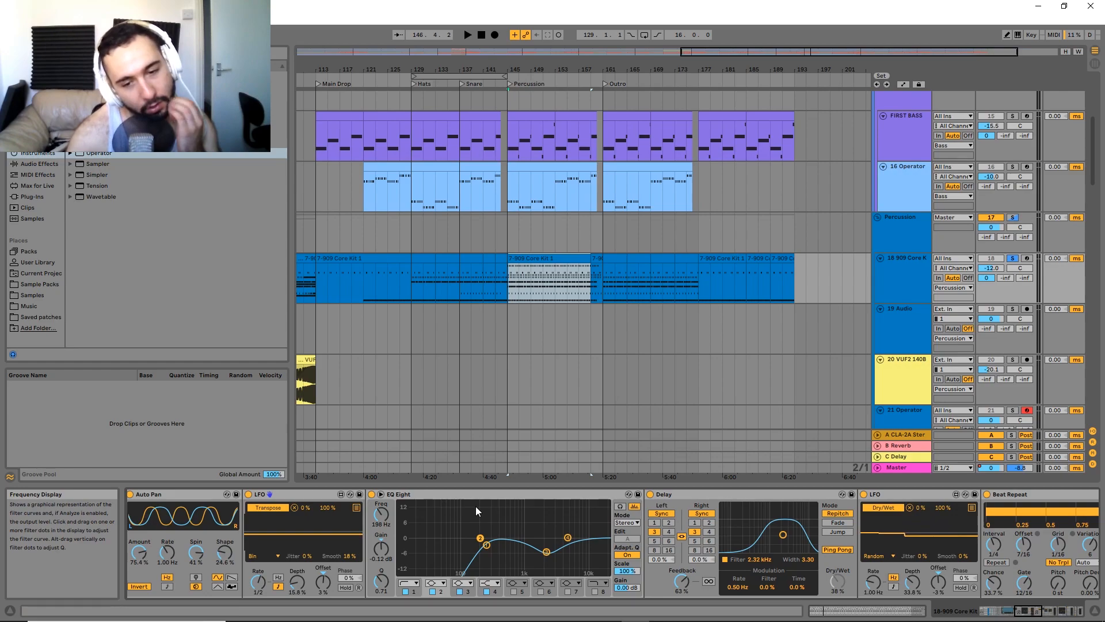
scroll(733, 520, down, 5)
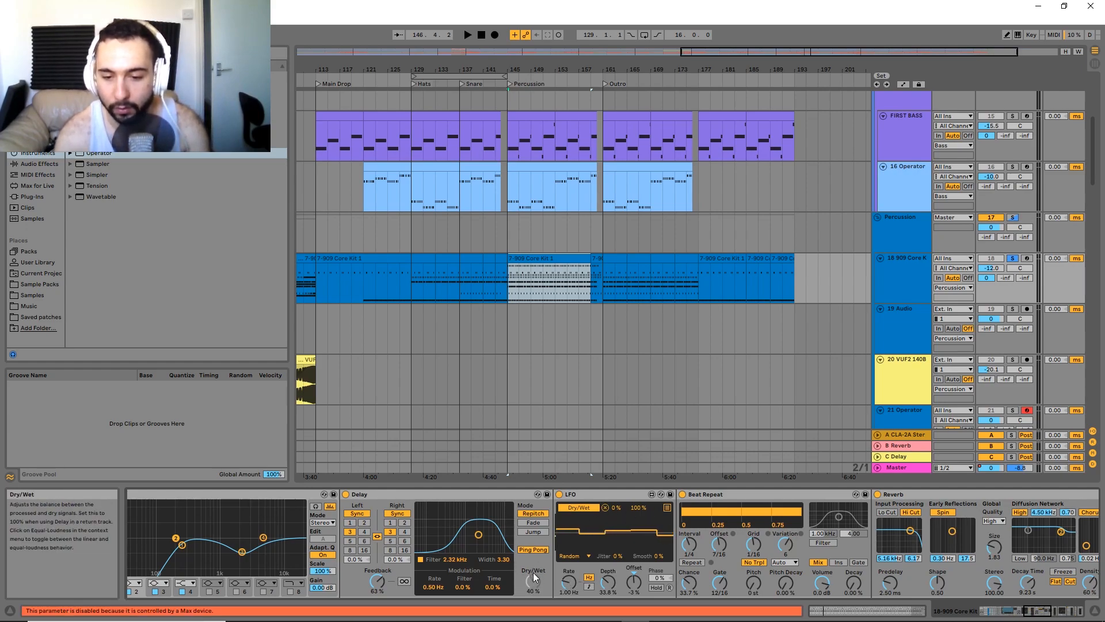
scroll(706, 507, right, 4)
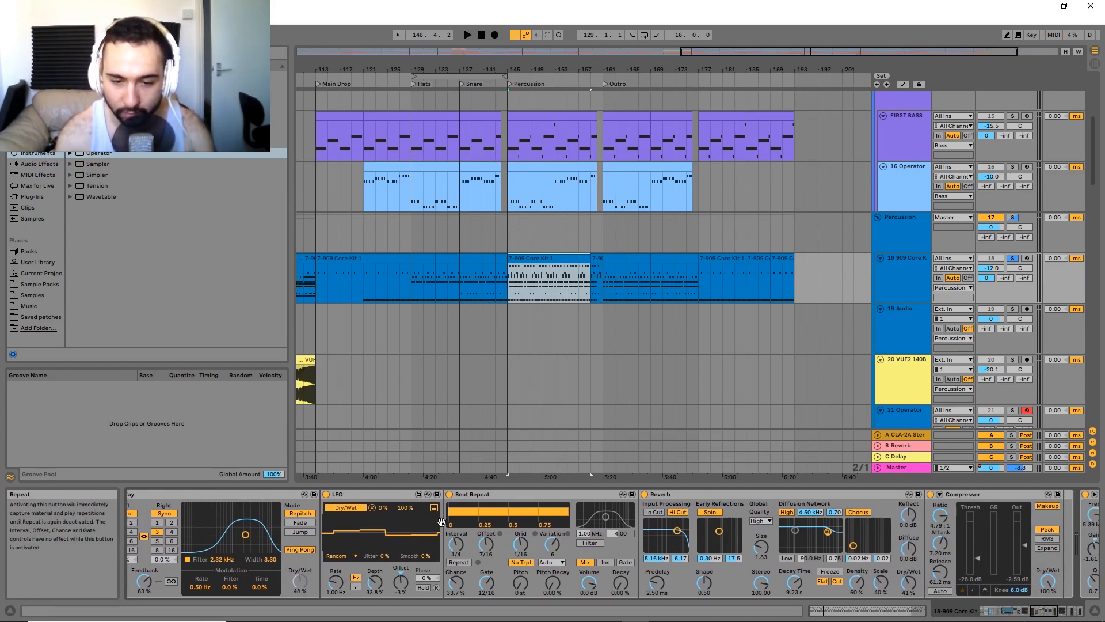
Play the bongo with its Beat Repeat selected, stop playback, and review the Reverb and Compressor settings.
click(473, 496)
key(space)
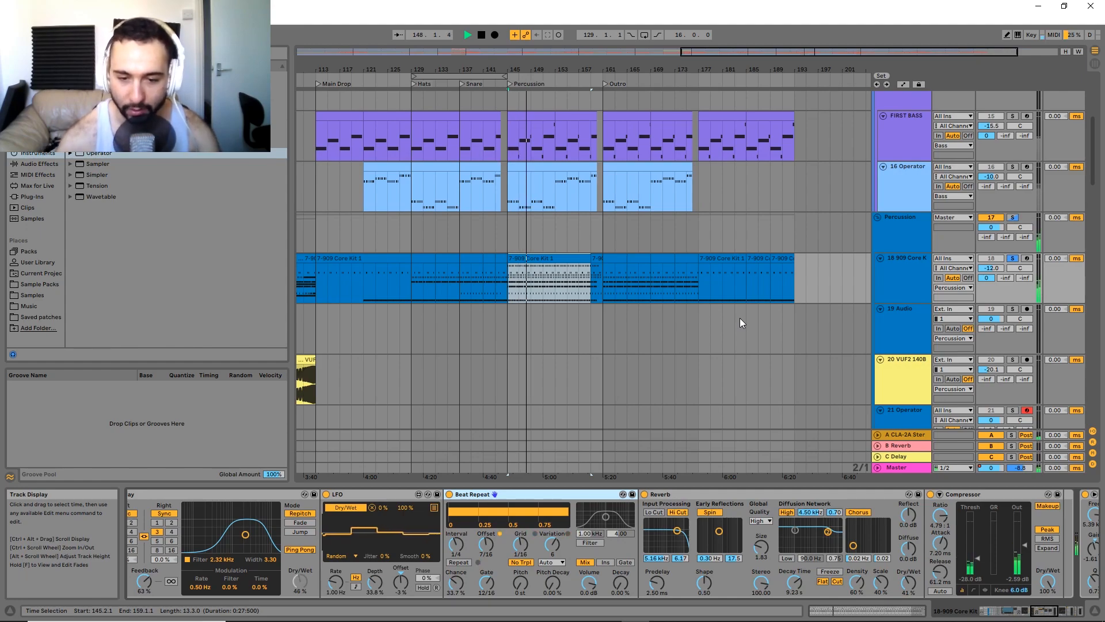
key(space)
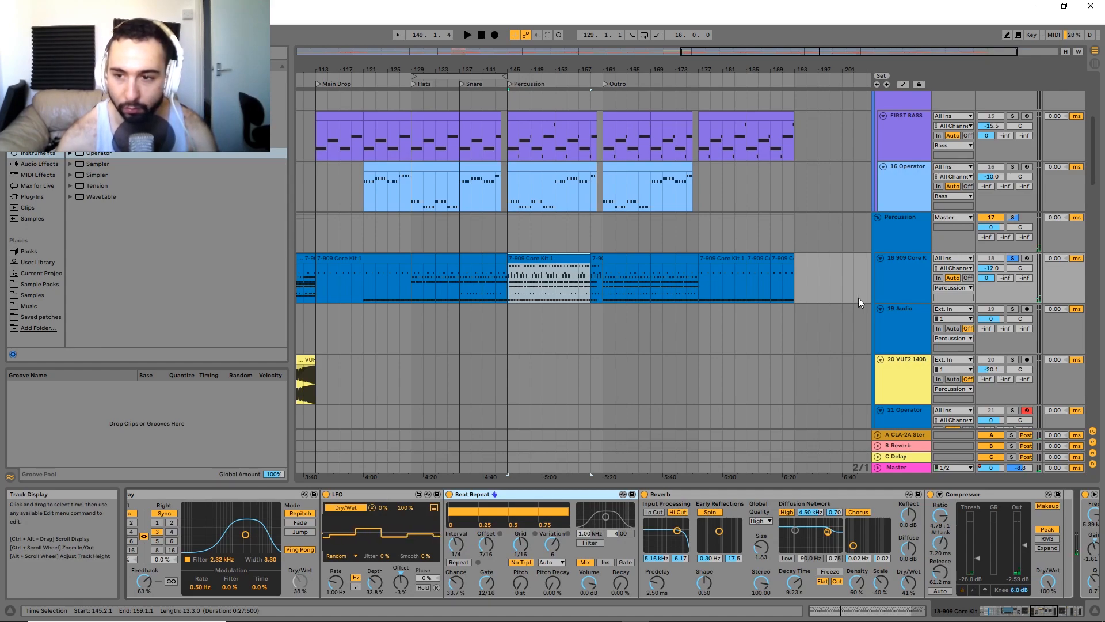
scroll(429, 518, right, 6)
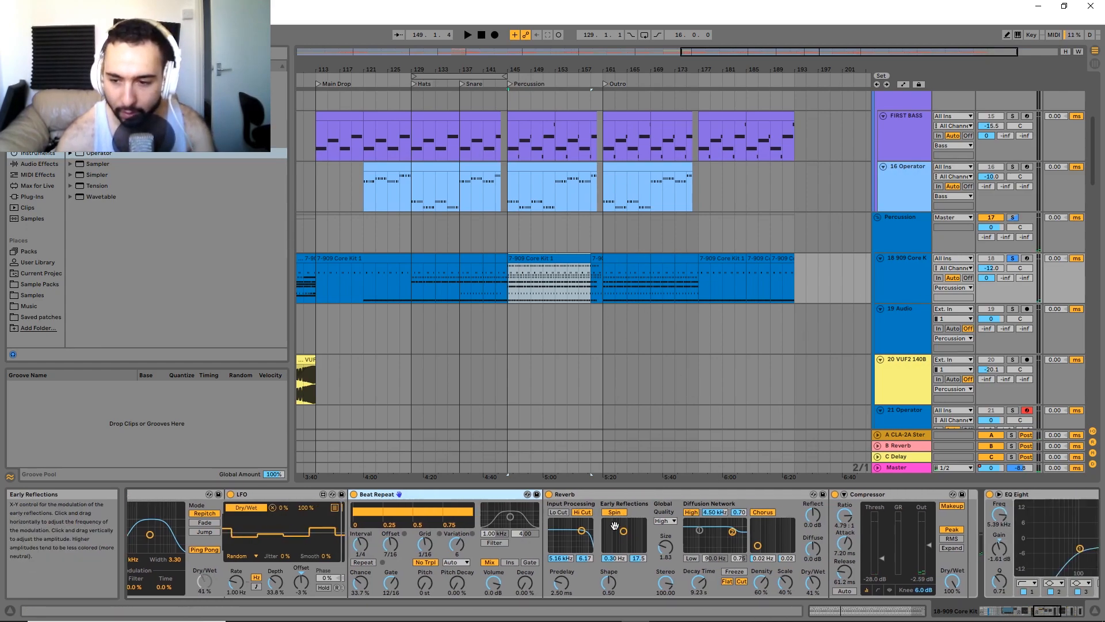
scroll(429, 518, right, 9)
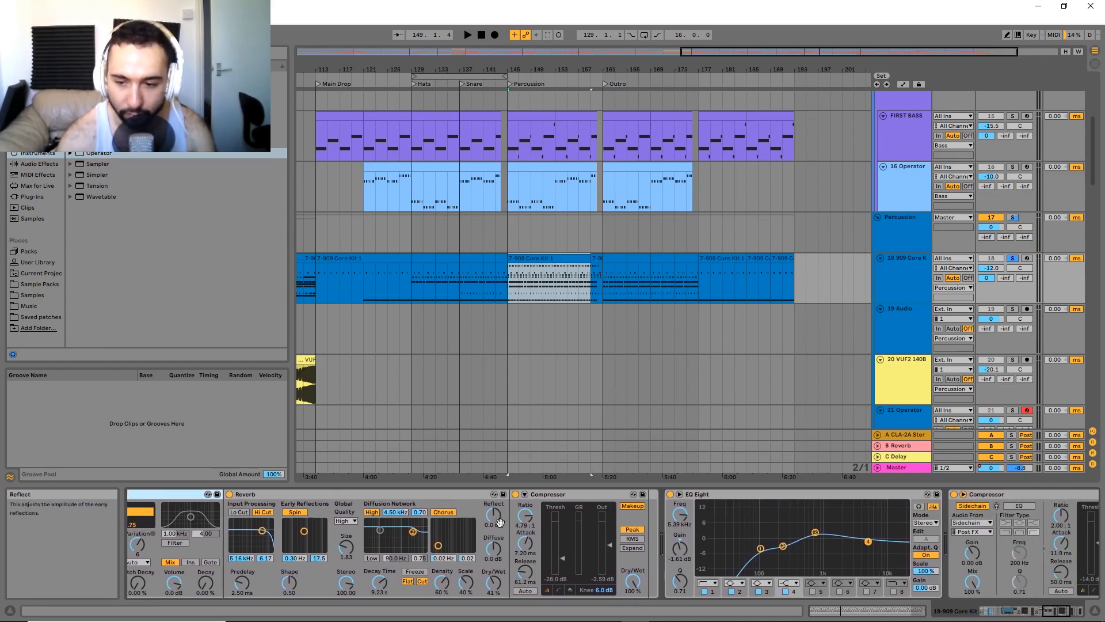
scroll(405, 536, left, 10)
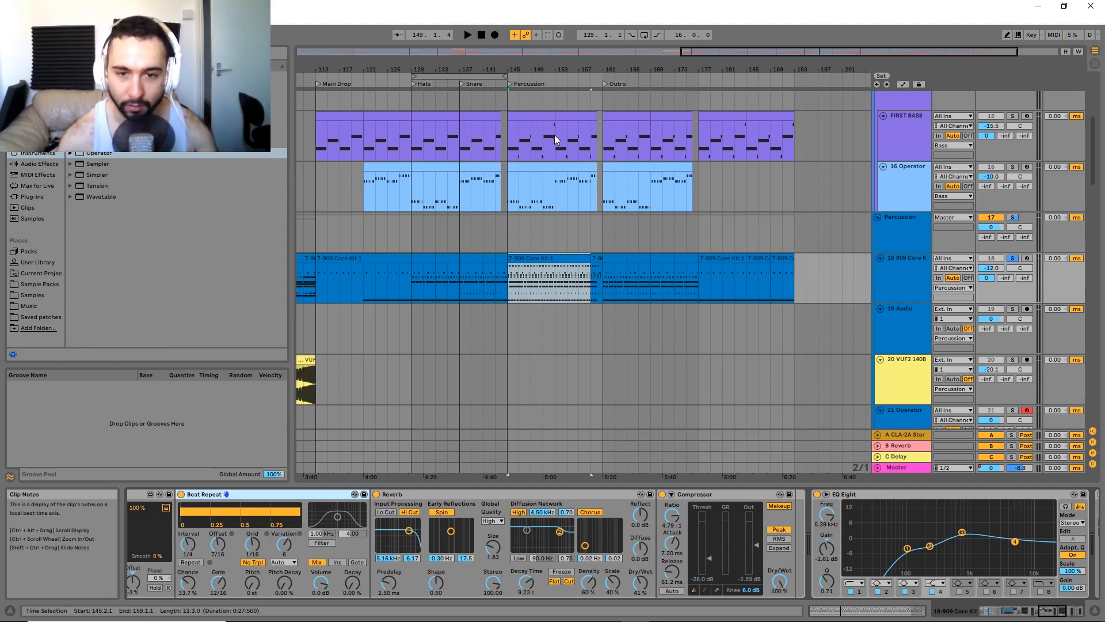
drag(577, 380, 590, 264)
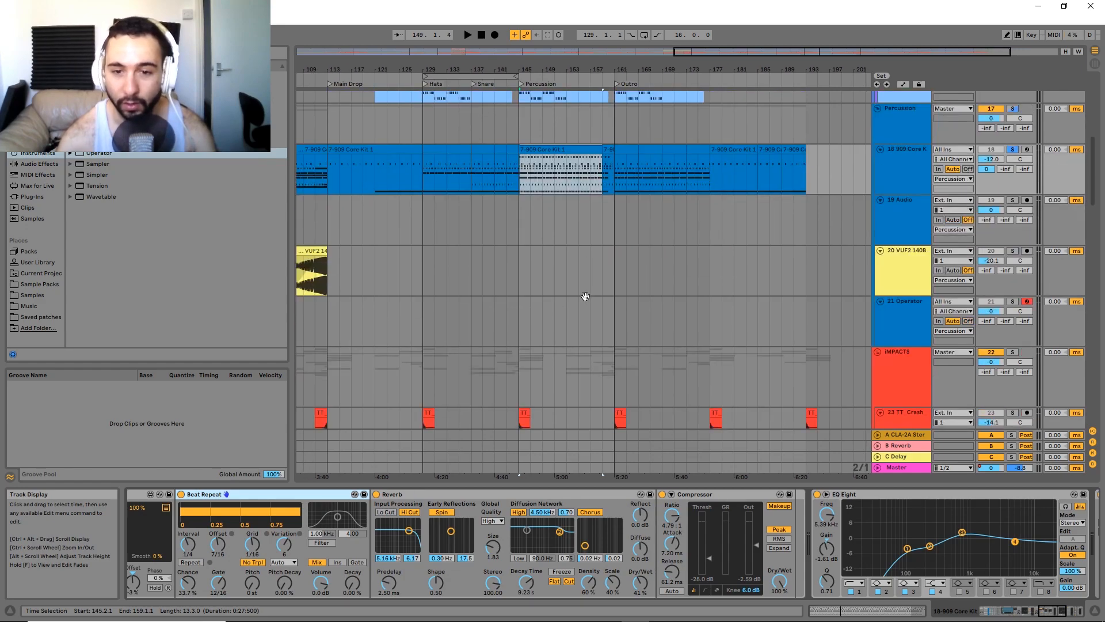
drag(564, 427, 546, 373)
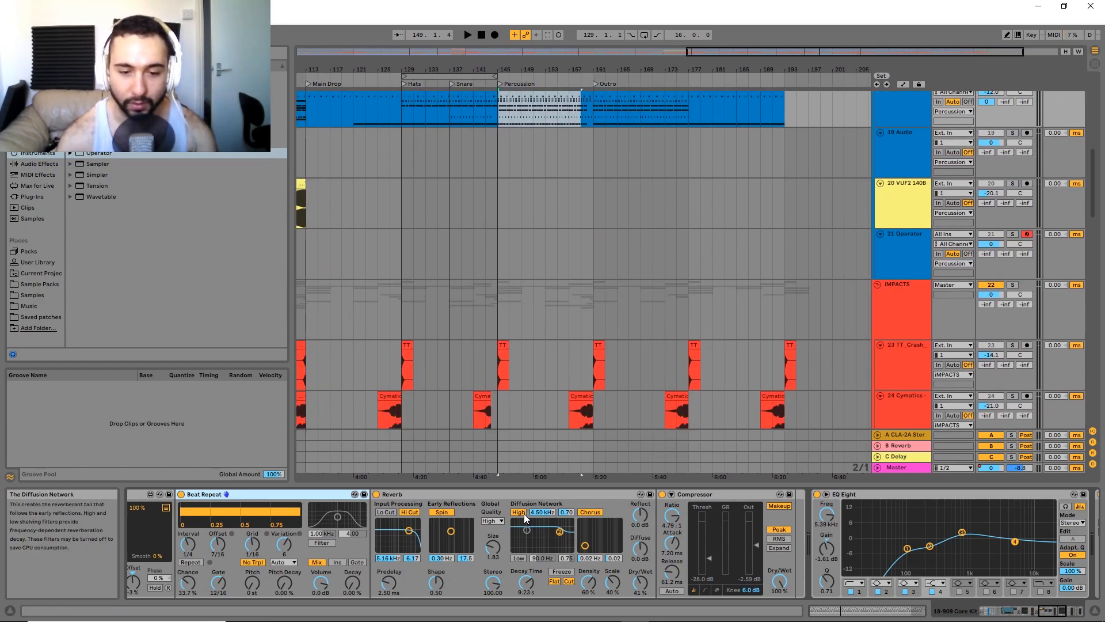
scroll(500, 533, left, 3)
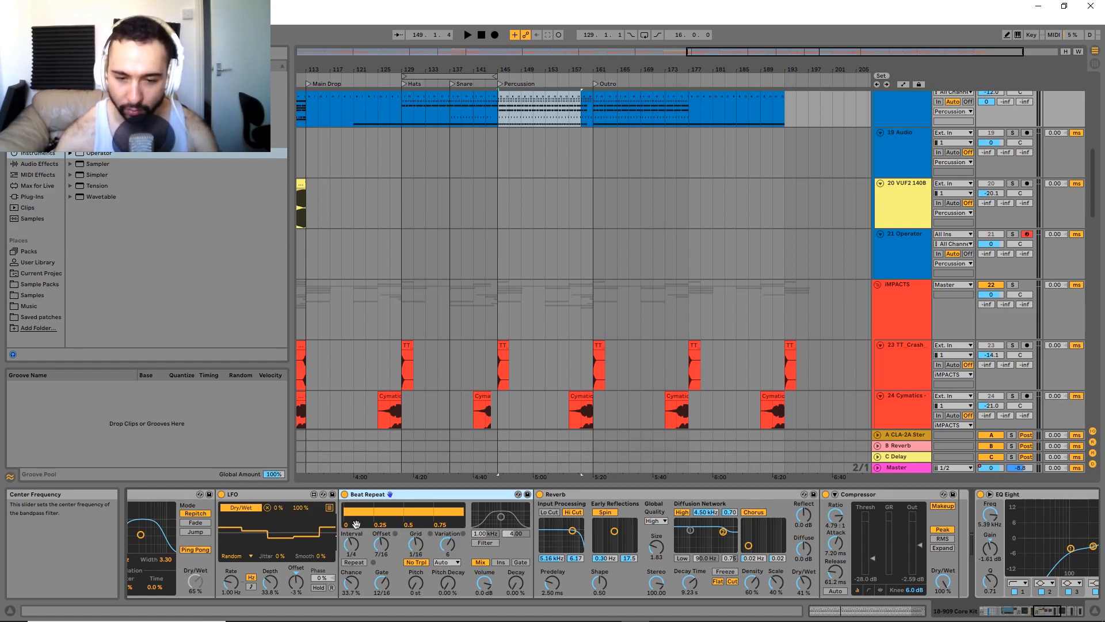
scroll(499, 533, left, 3)
Play the 909 Core Kit from the Intro clip and unsolo the FP_FG Bongo pad.
scroll(700, 365, down, 3)
scroll(685, 248, up, 3)
scroll(652, 321, up, 3)
scroll(513, 272, down, 3)
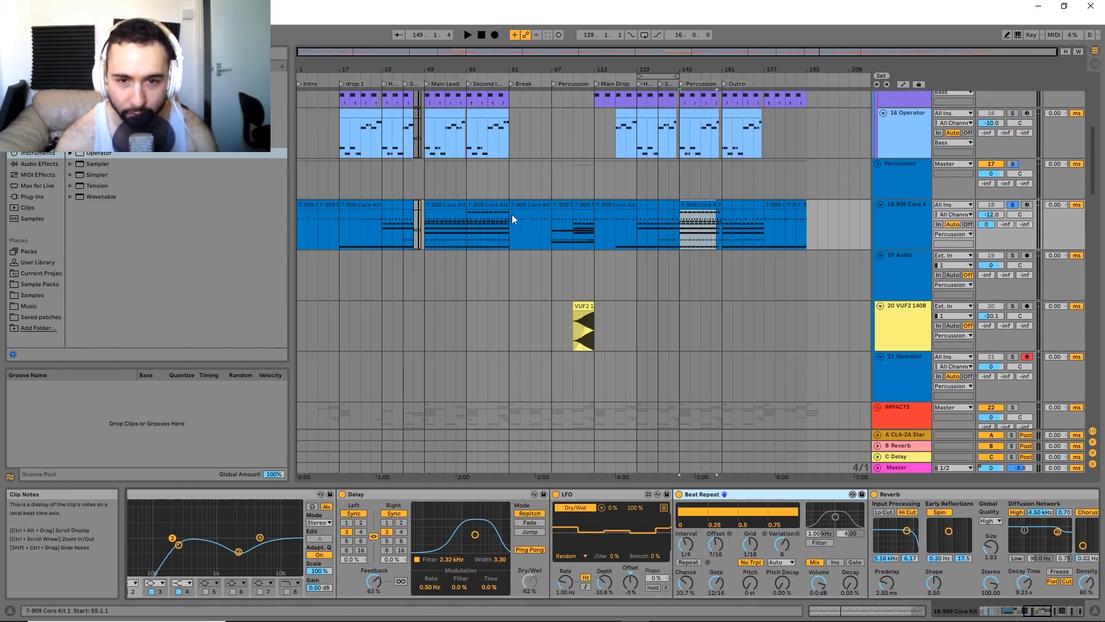
click(305, 237)
key(space)
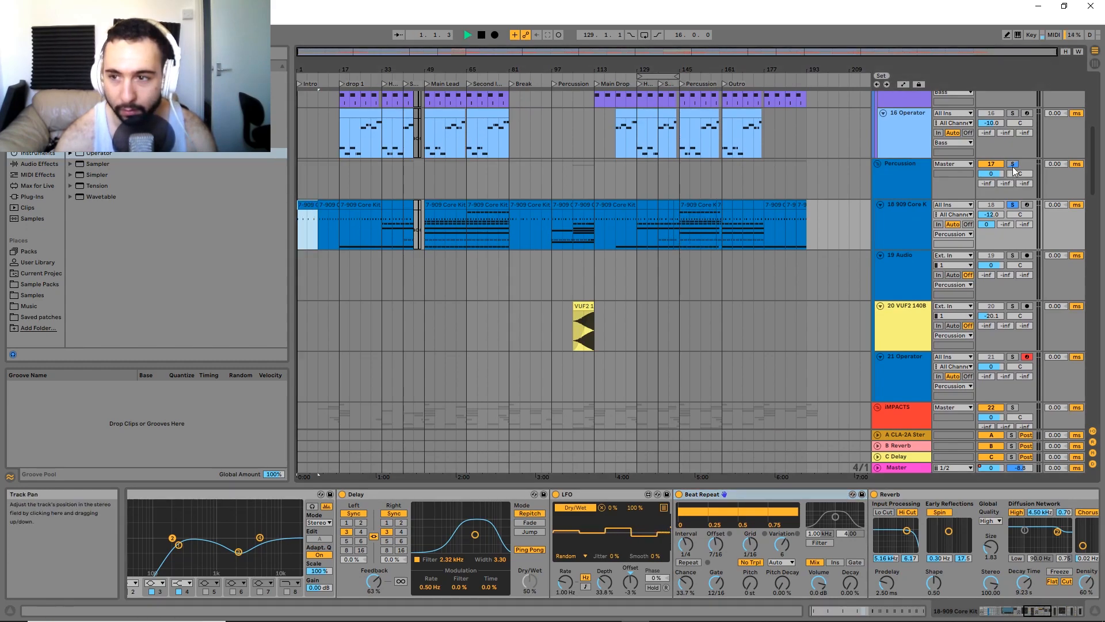
scroll(322, 553, left, 5)
click(178, 520)
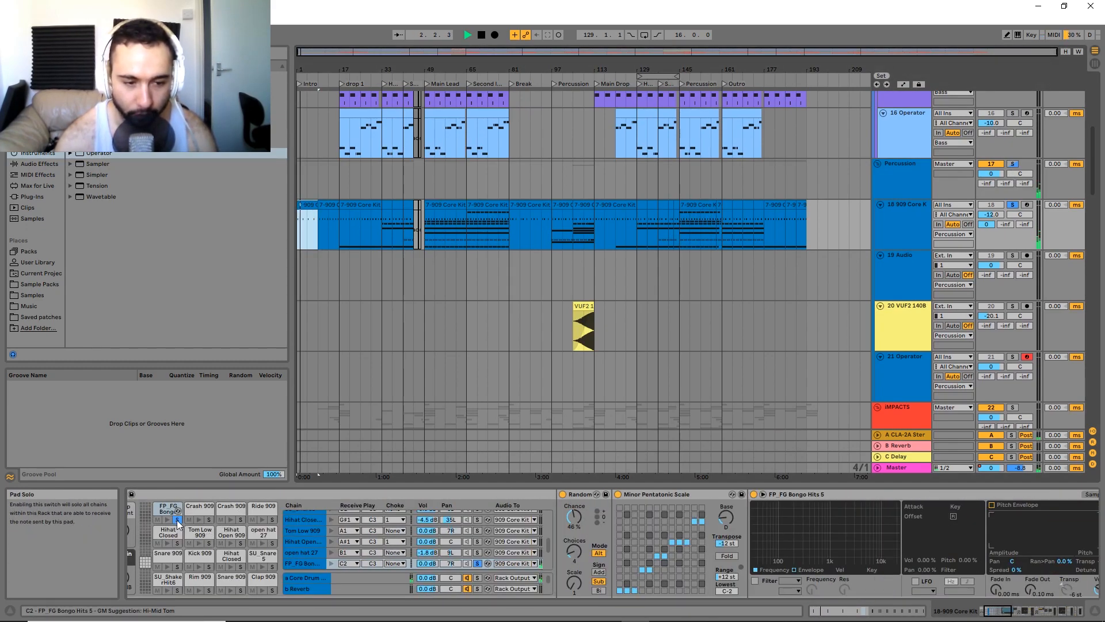
Play the 909 Core Kit clip at drop 1, display the SU_ShakerHit6 pad's devices, and stop playback.
click(354, 205)
key(space)
key(space)
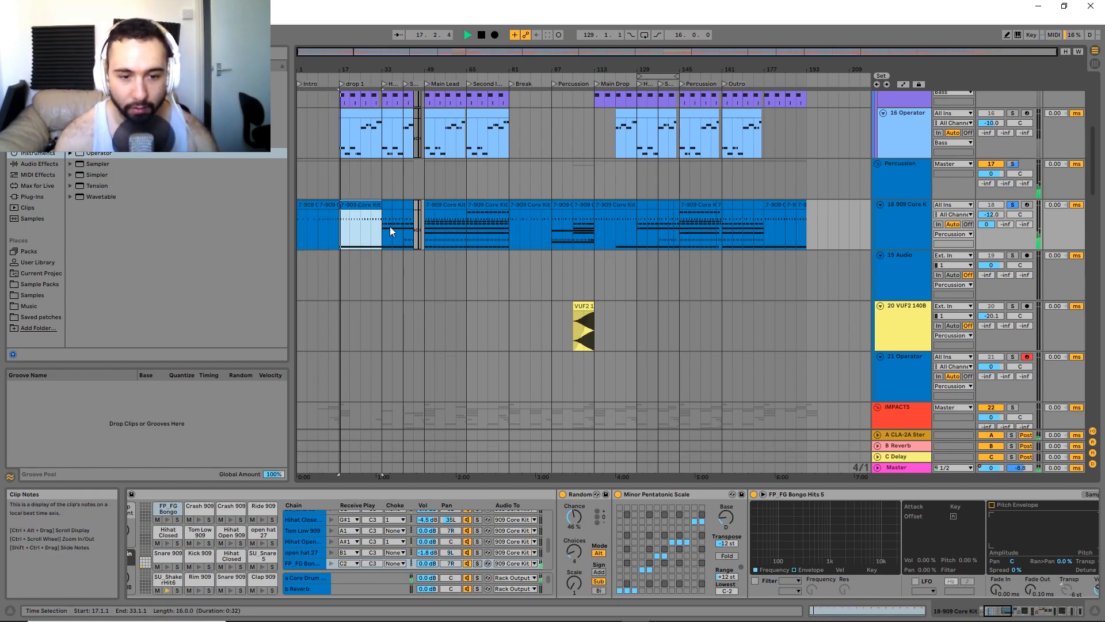
click(168, 579)
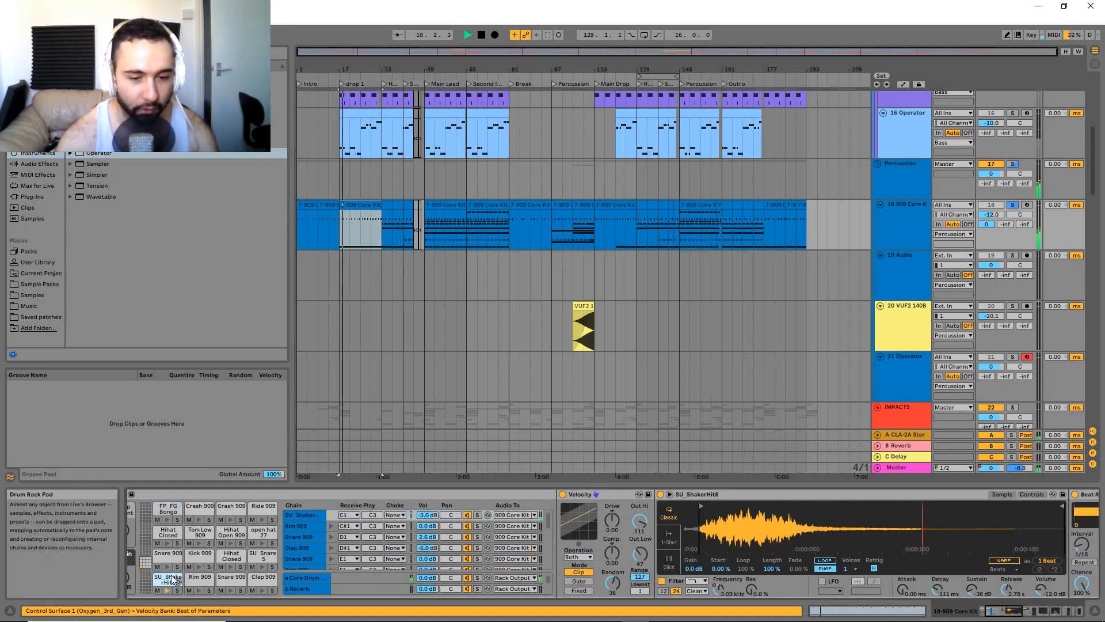
key(space)
Play the drop 1 clip again while reviewing the shaker's Velocity effect, sample, Beat Repeat and Delay.
scroll(653, 563, right, 5)
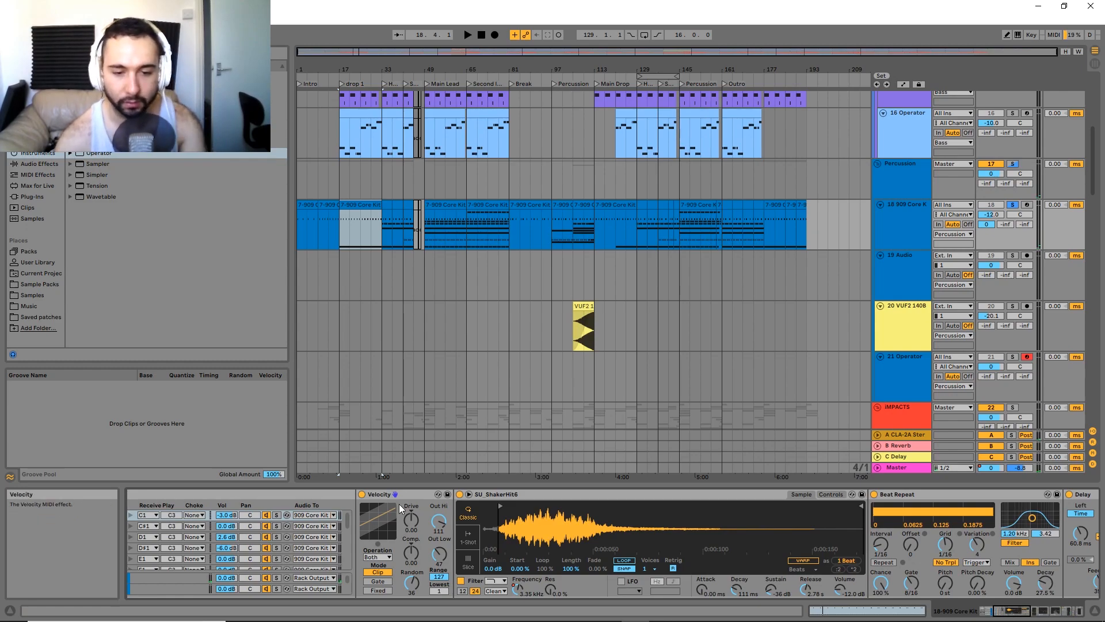
key(space)
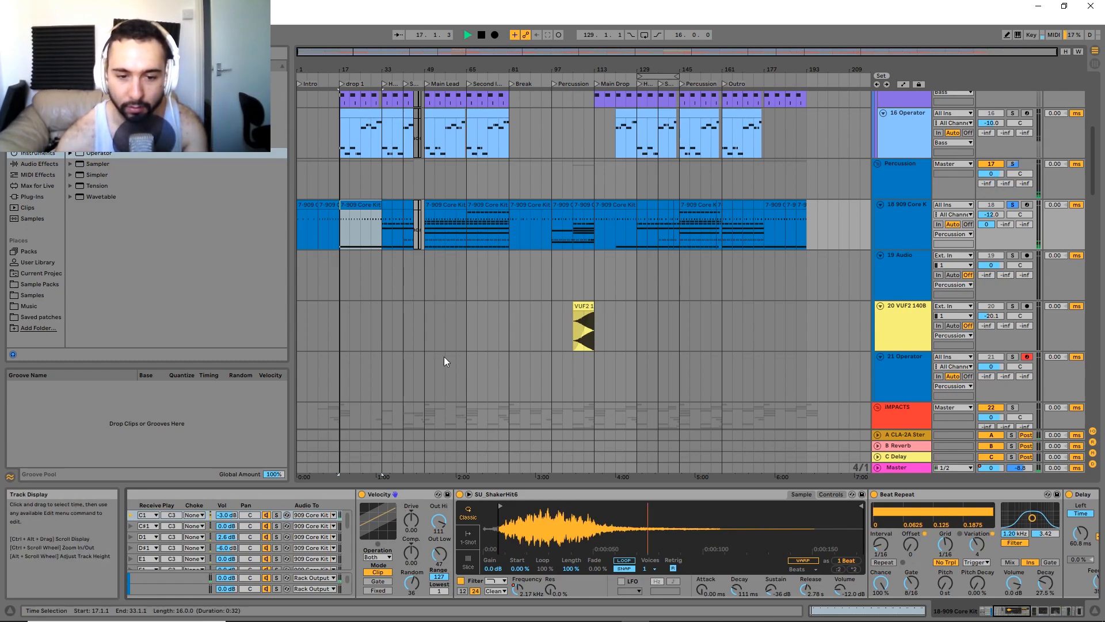
drag(717, 547, 434, 547)
key(space)
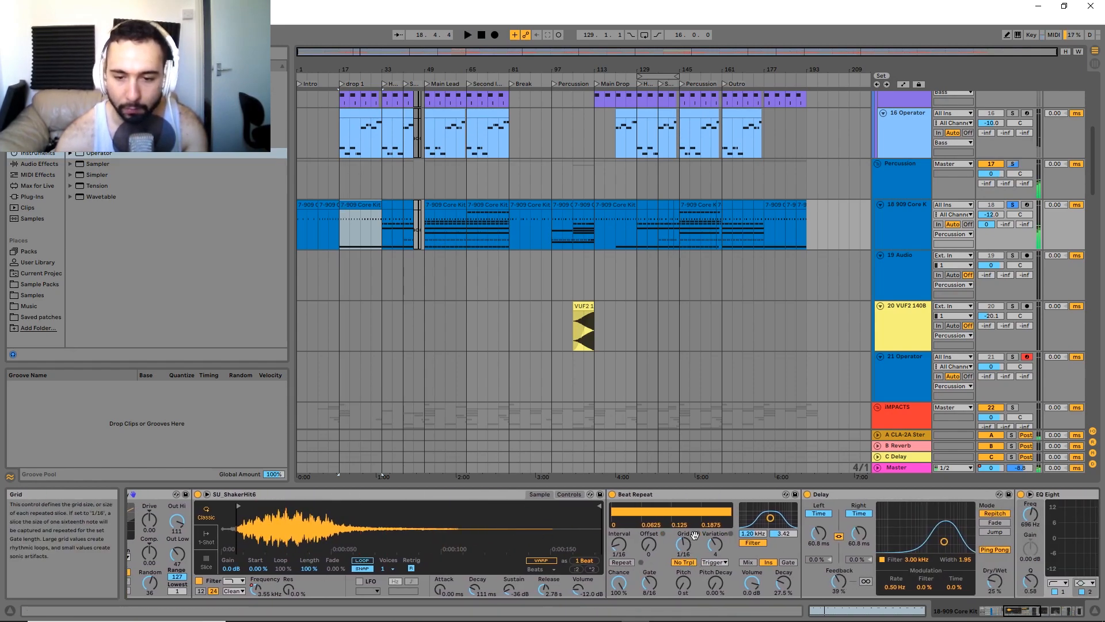
Review the SU_ShakerHit6 chain's Beat Repeat, Delay, two EQ Eights and Compressor.
drag(707, 534, 486, 532)
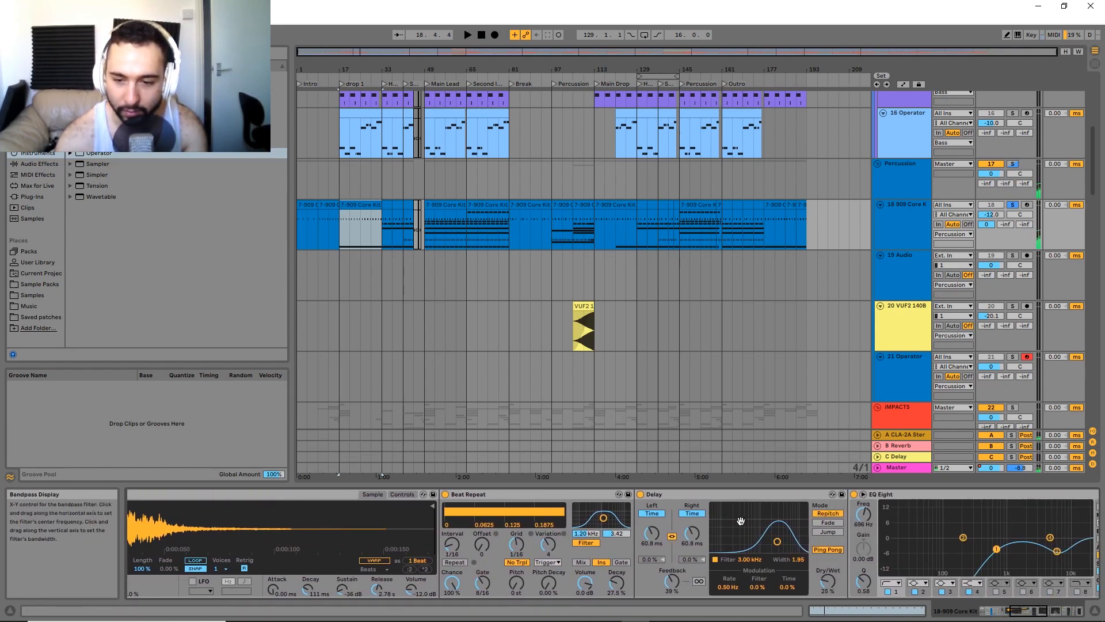
scroll(618, 510, right, 3)
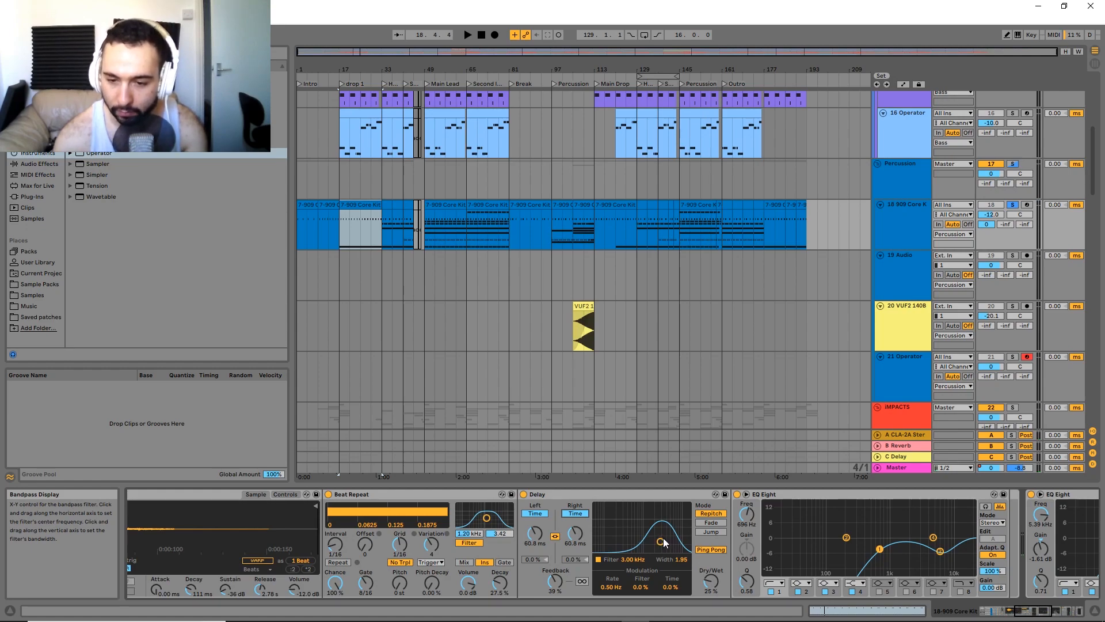
scroll(448, 537, right, 10)
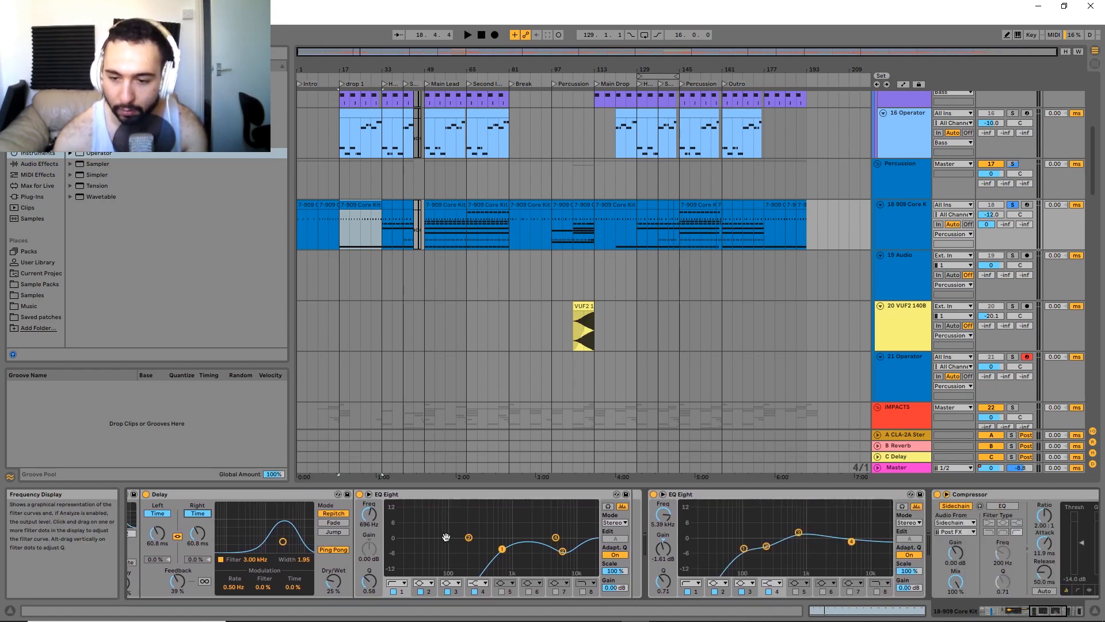
scroll(384, 525, left, 10)
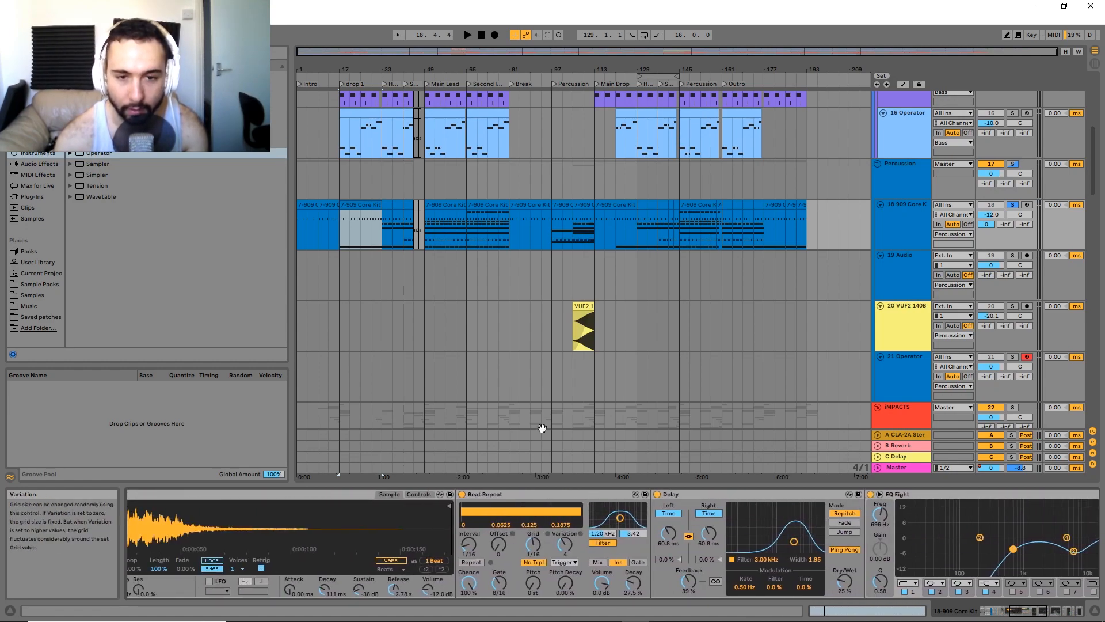
Play the 909 Core Kit from drop 1 and from the Hats section, and bring the drum rack's pads and chain list into view.
key(space)
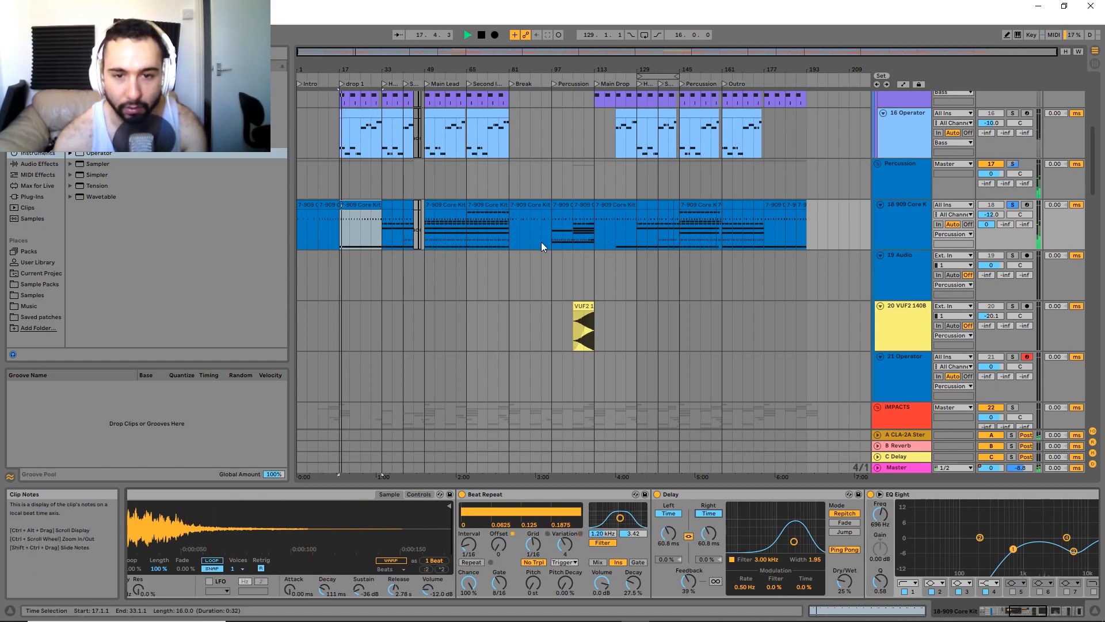
key(space)
drag(340, 247, 384, 207)
key(space)
drag(446, 538, 955, 546)
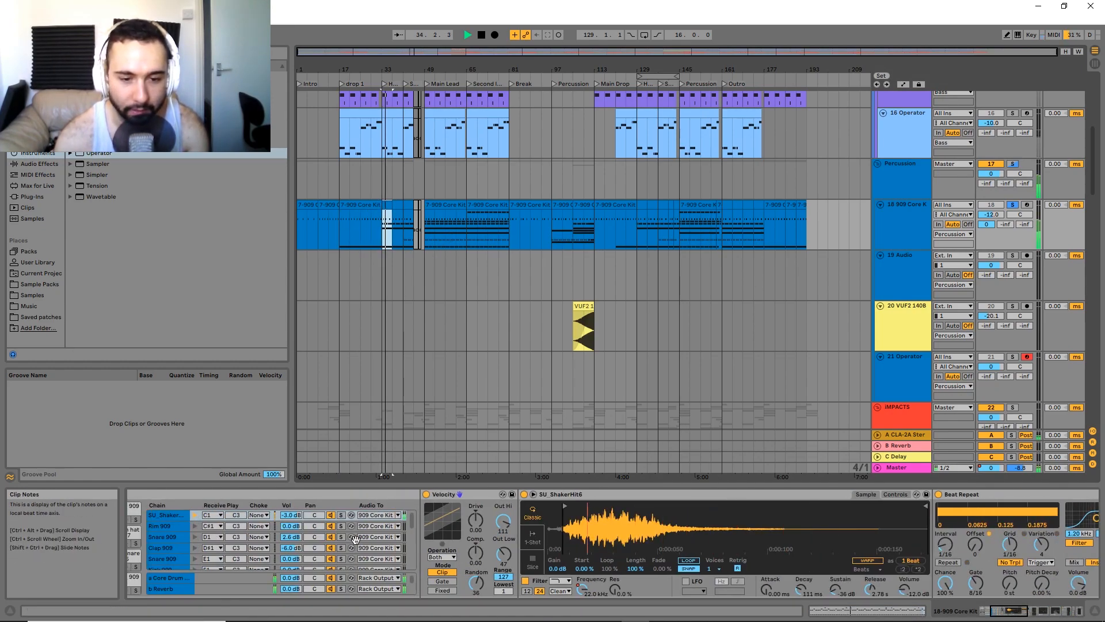
drag(355, 539, 587, 538)
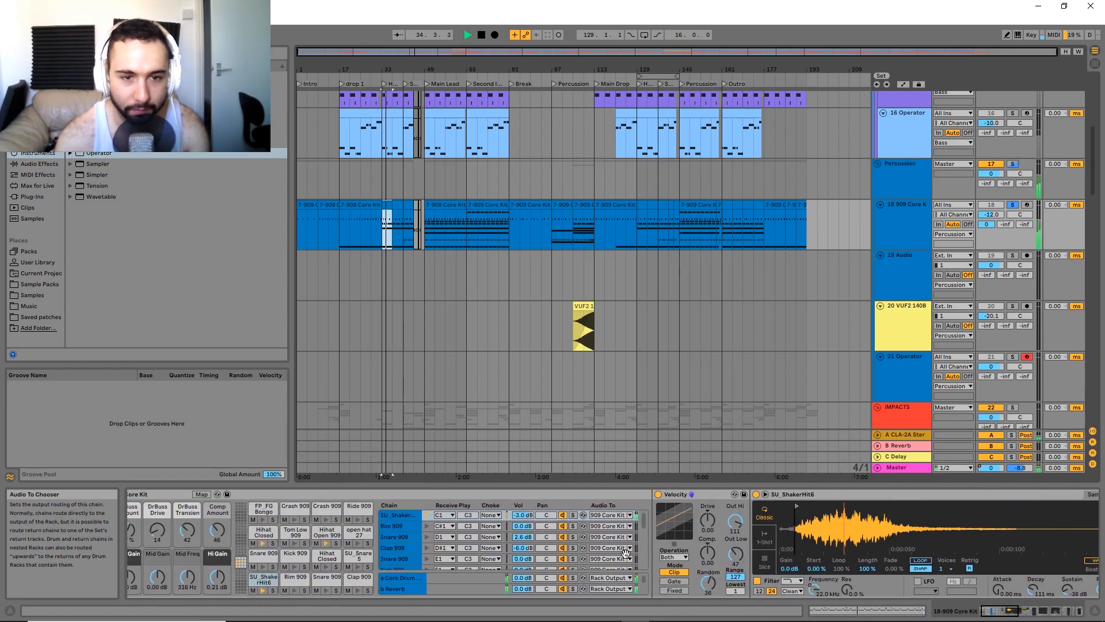
Play the 909 Core Kit from the Snare section and from the Main Lead clip, then stop playback.
click(408, 207)
key(space)
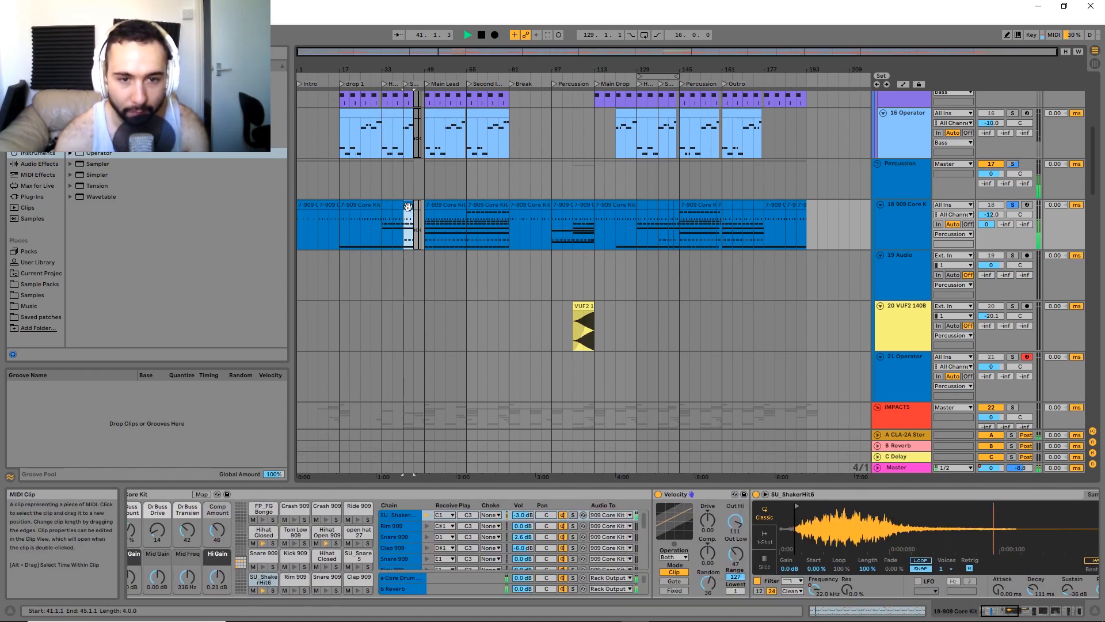
click(444, 204)
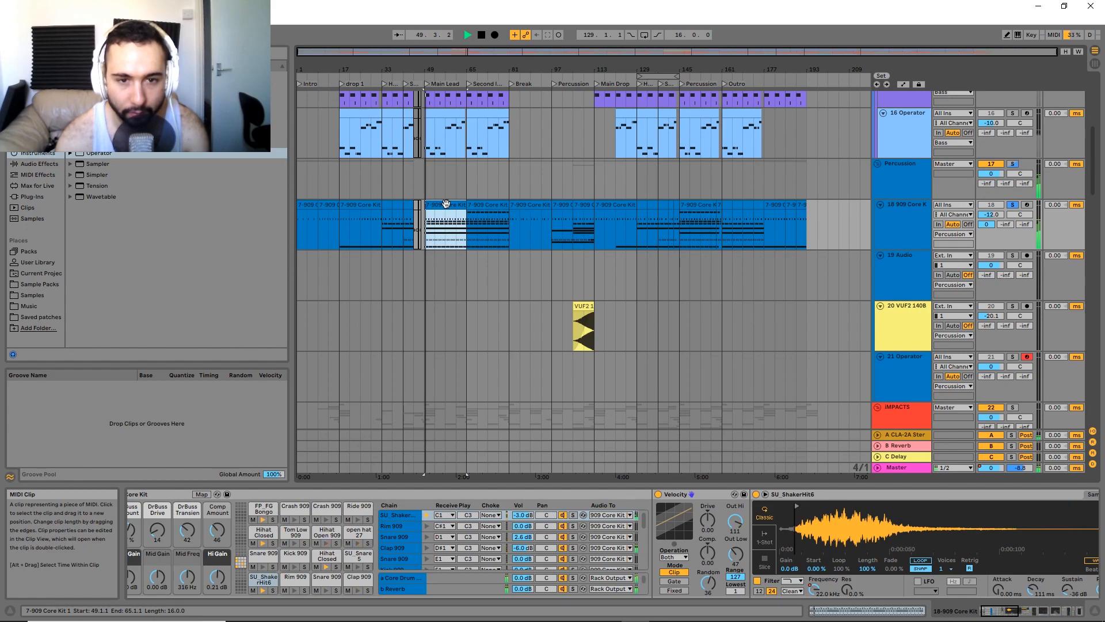
key(space)
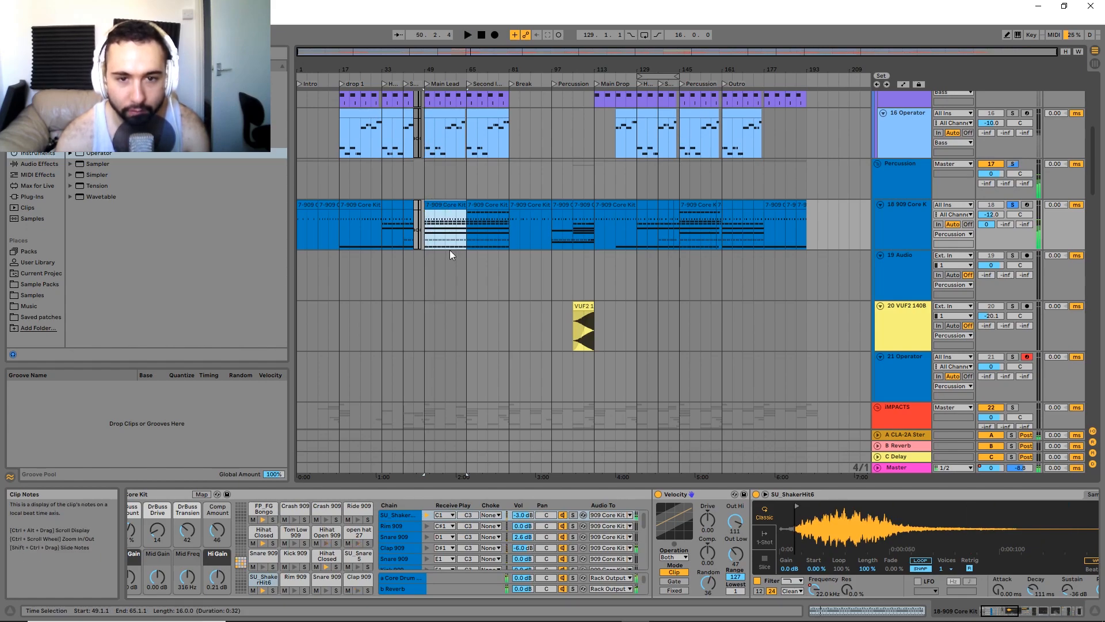
Look over the arrangement's Percussion, IMPACTS and Leads tracks.
scroll(449, 227, down, 2)
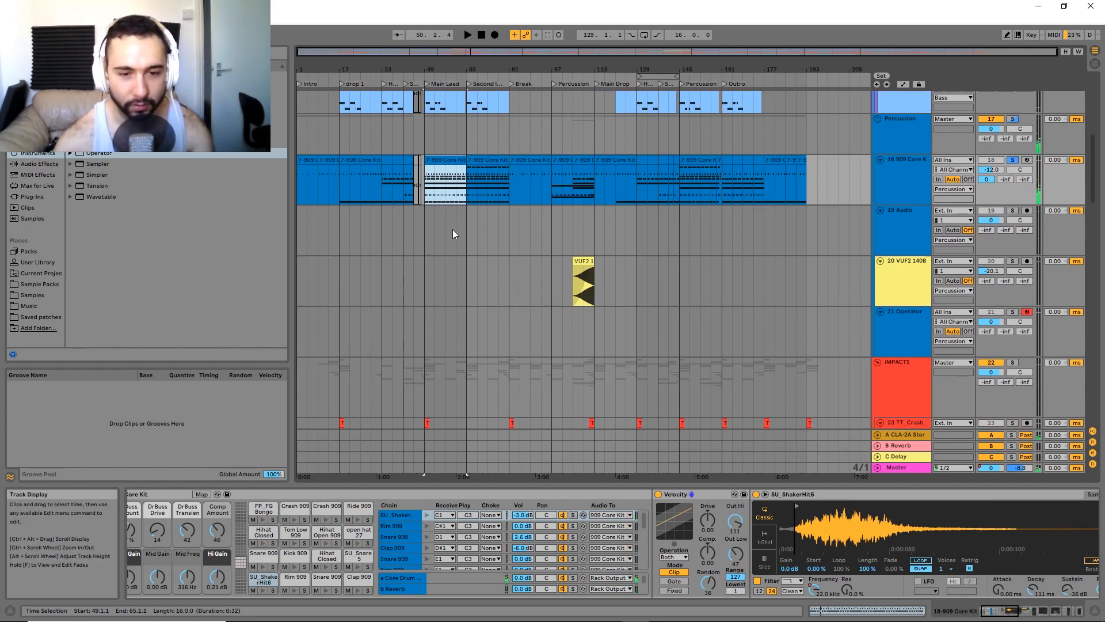
key(super)
key(super)
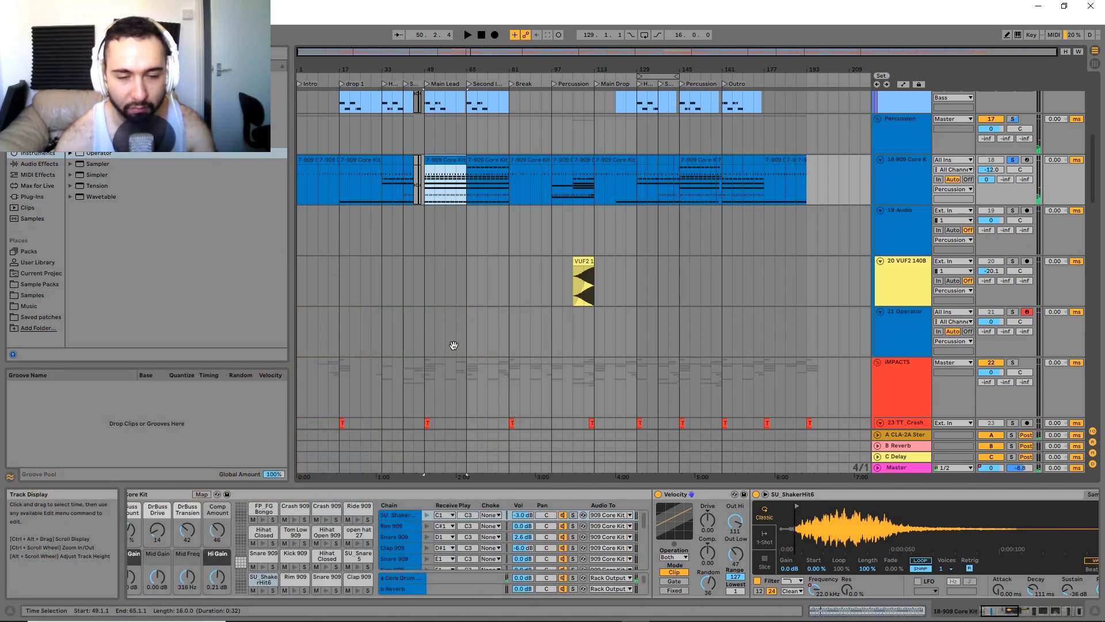
scroll(452, 353, down, 5)
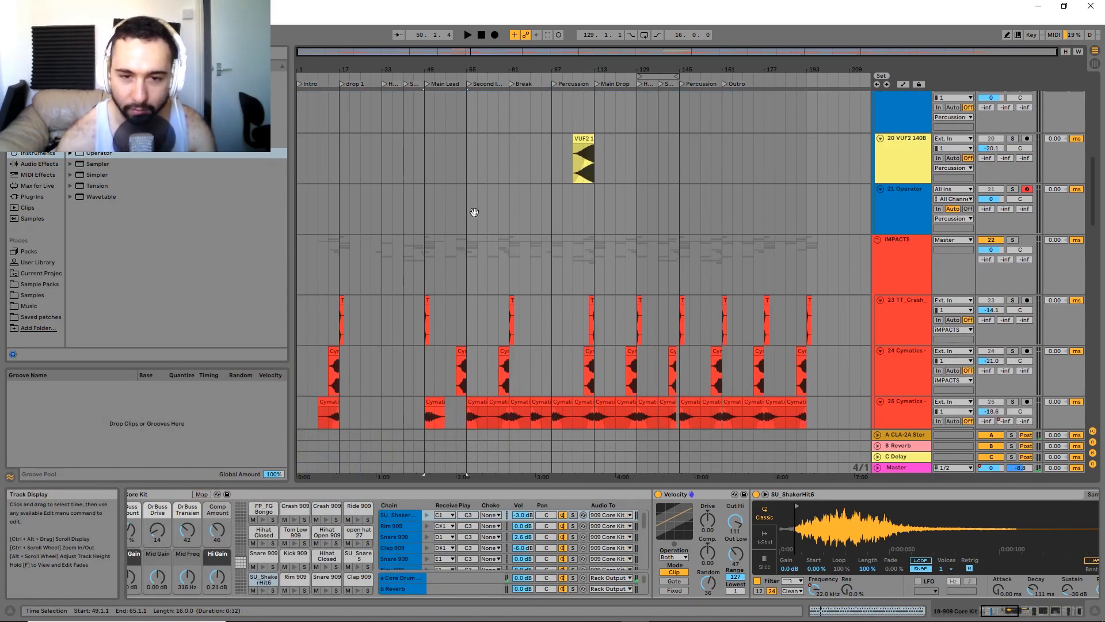
scroll(446, 106, down, 20)
scroll(357, 203, down, 5)
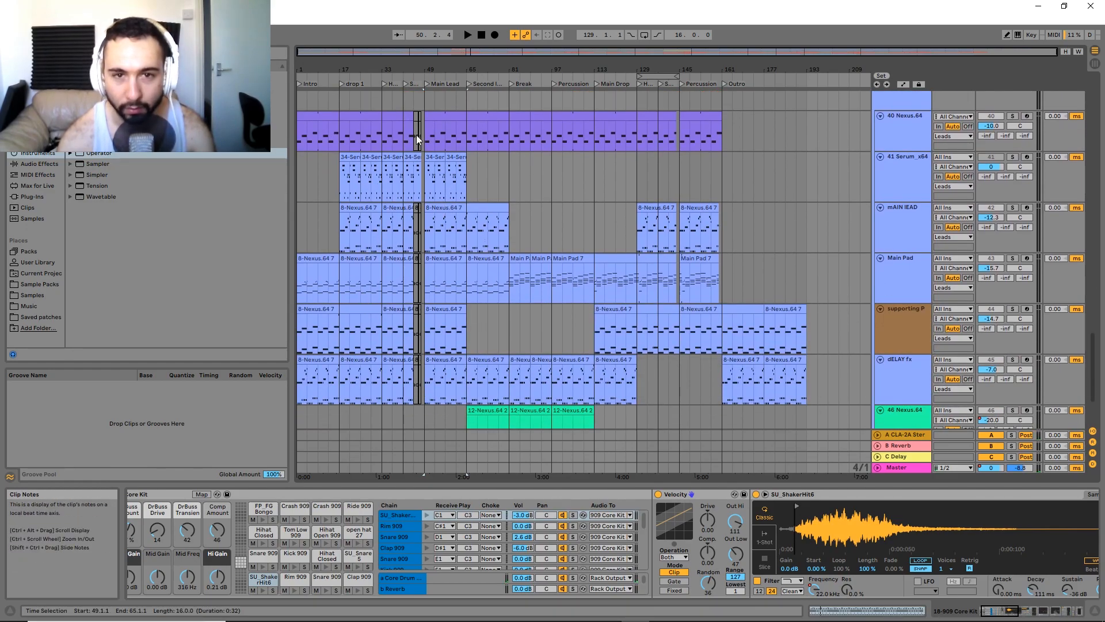
scroll(539, 301, up, 15)
scroll(482, 346, up, 13)
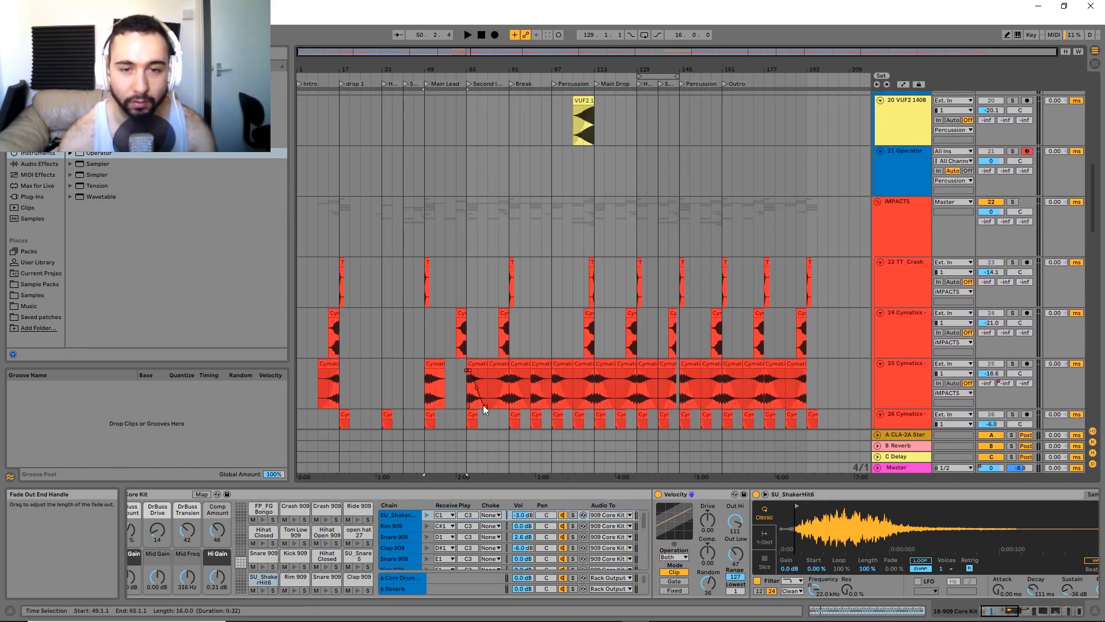
scroll(471, 254, up, 10)
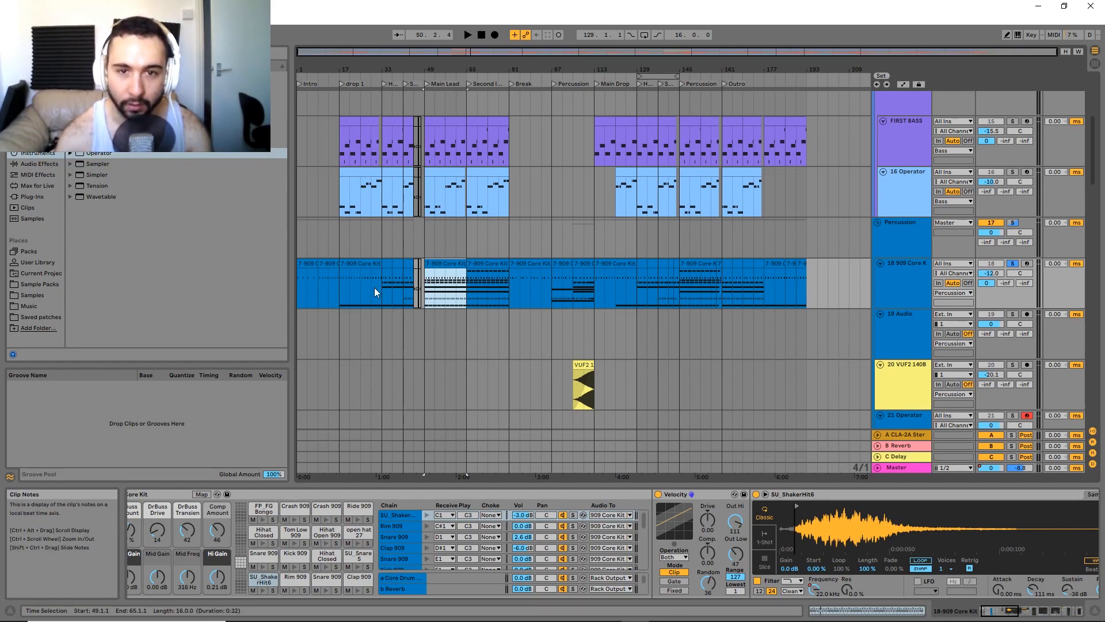
Unsolo the Percussion group, play the full mix from Main Lead while viewing the IMPACTS and Leads tracks, and stop playback.
key(space)
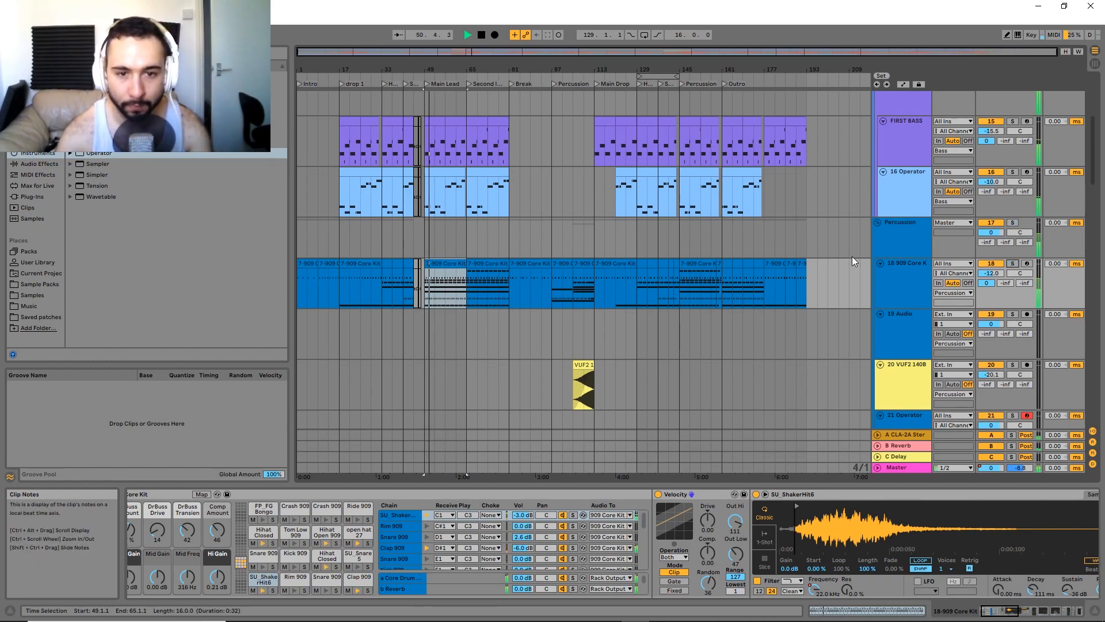
scroll(539, 313, down, 5)
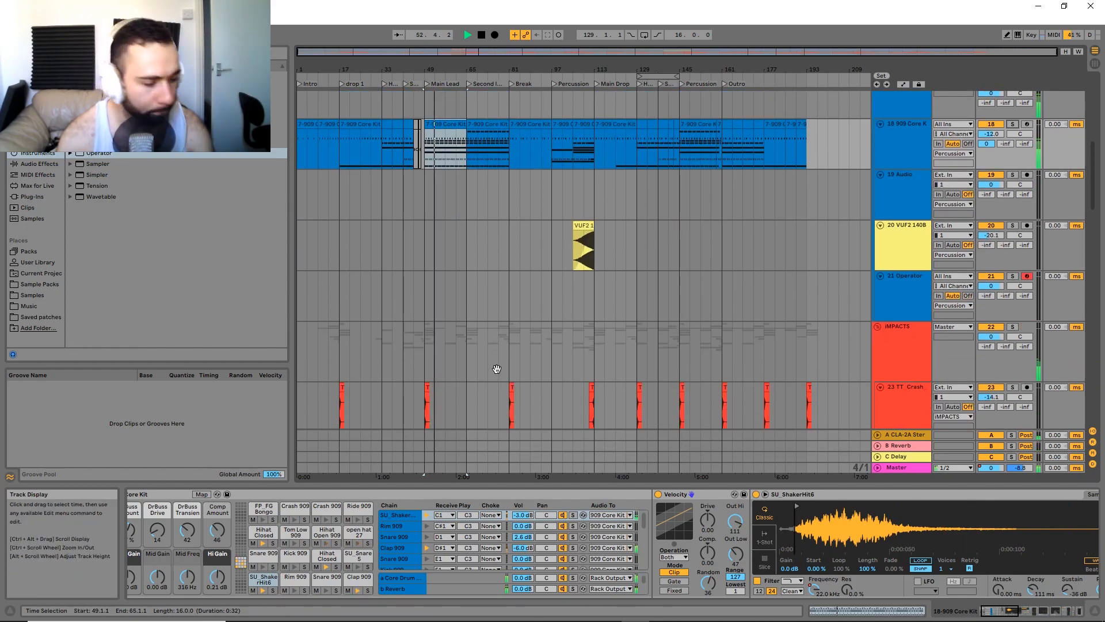
scroll(501, 368, down, 9)
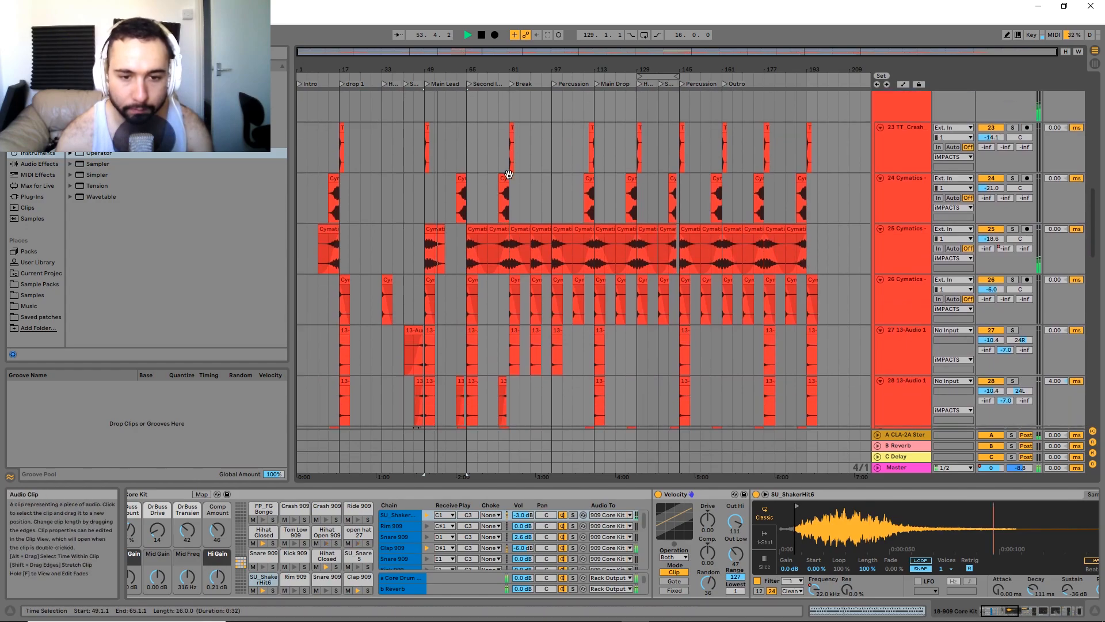
scroll(509, 206, up, 10)
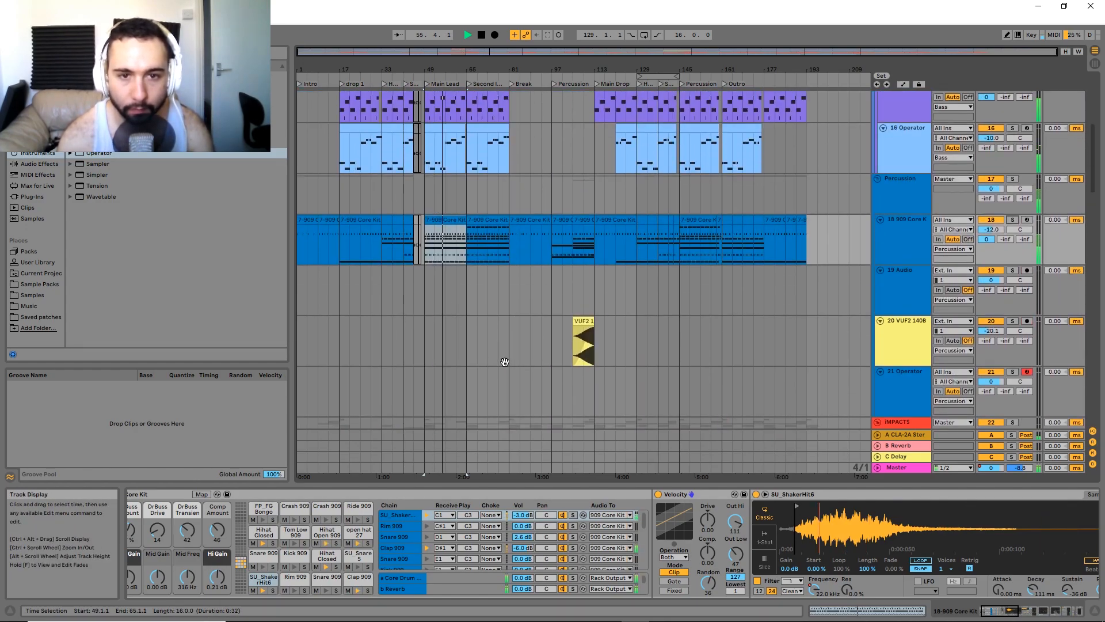
scroll(458, 356, down, 9)
scroll(457, 356, down, 16)
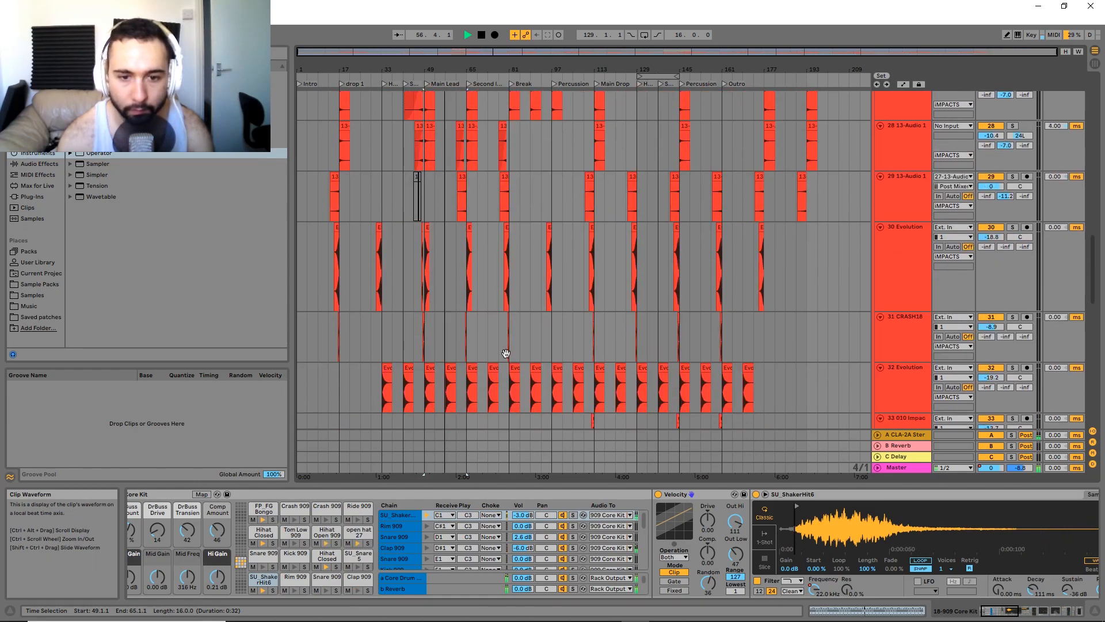
scroll(473, 293, down, 8)
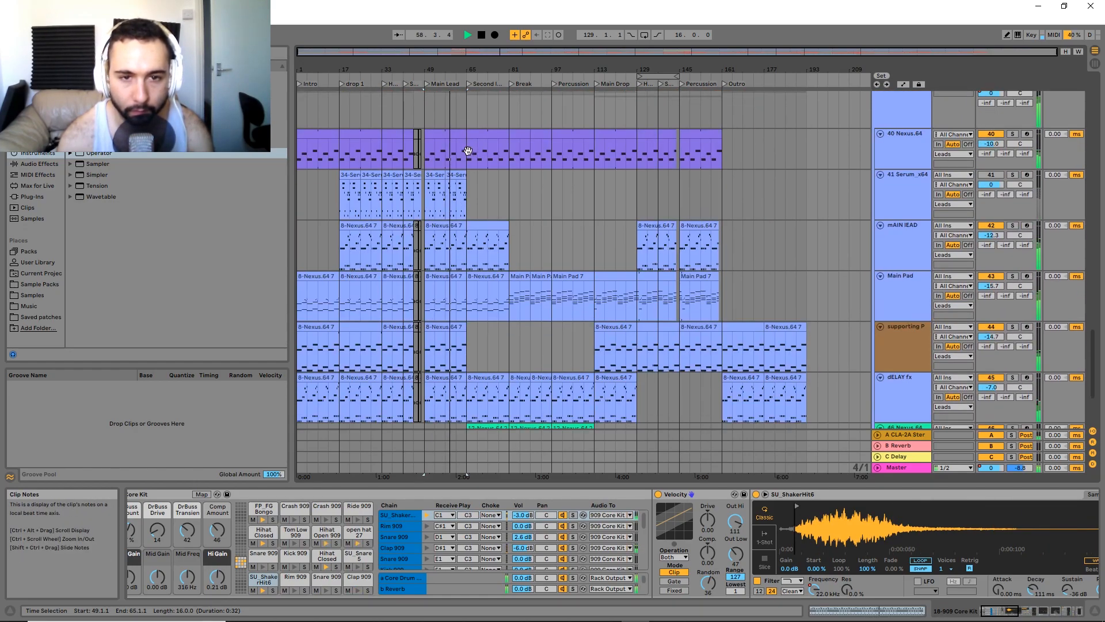
scroll(465, 154, up, 3)
key(space)
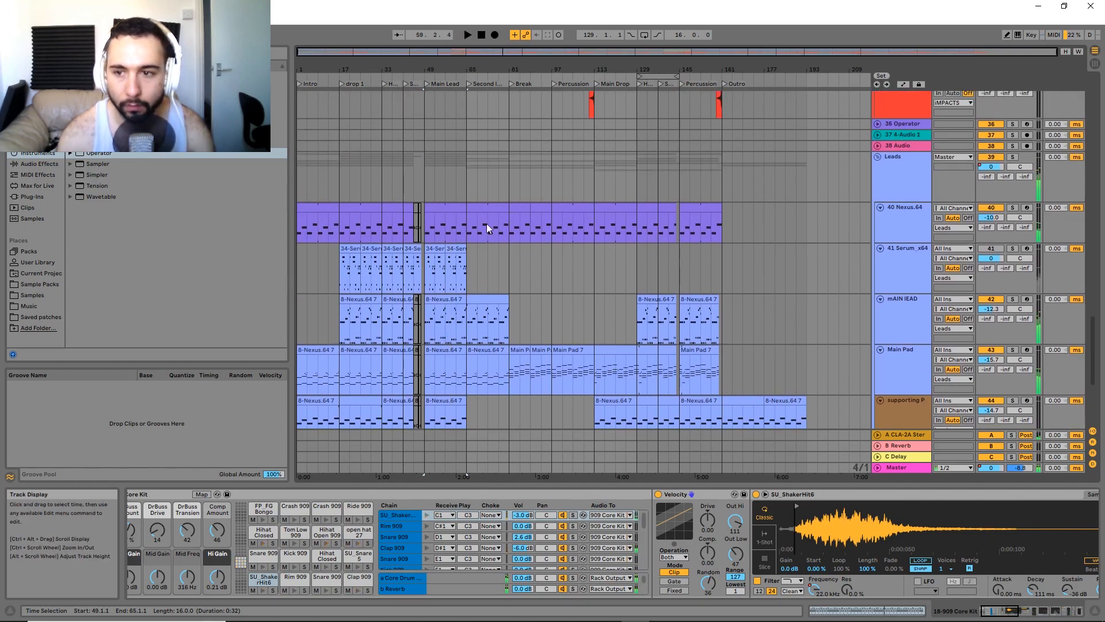
Display the device chain of the 40 Nexus.64 clip at Main Lead and look over the IMPACTS group's tracks.
scroll(523, 232, up, 2)
click(433, 253)
scroll(599, 145, up, 5)
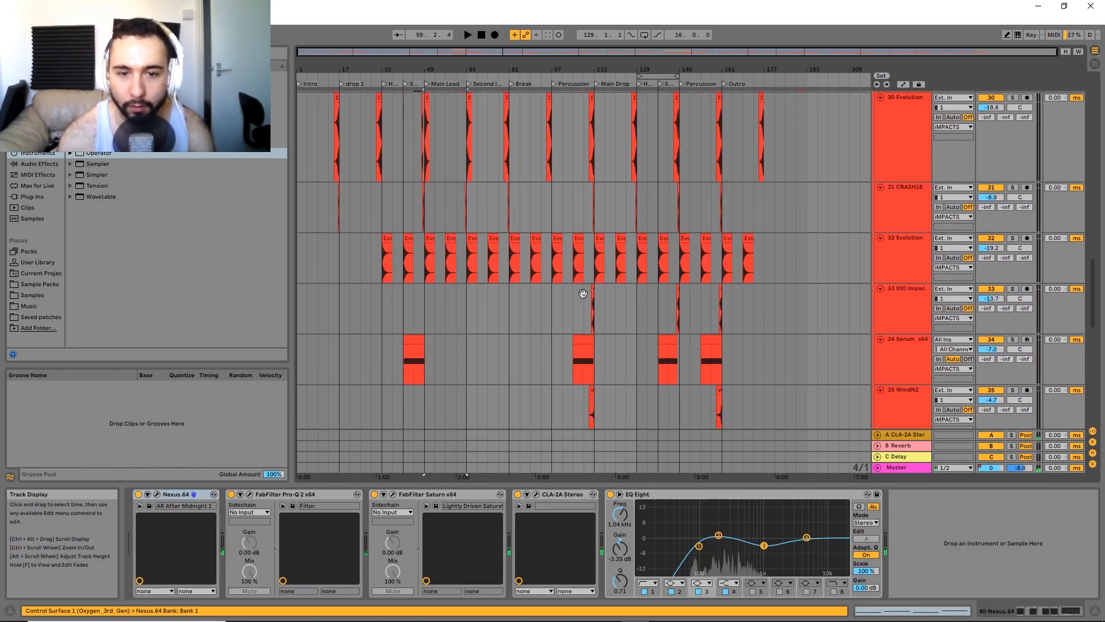
scroll(581, 258, down, 5)
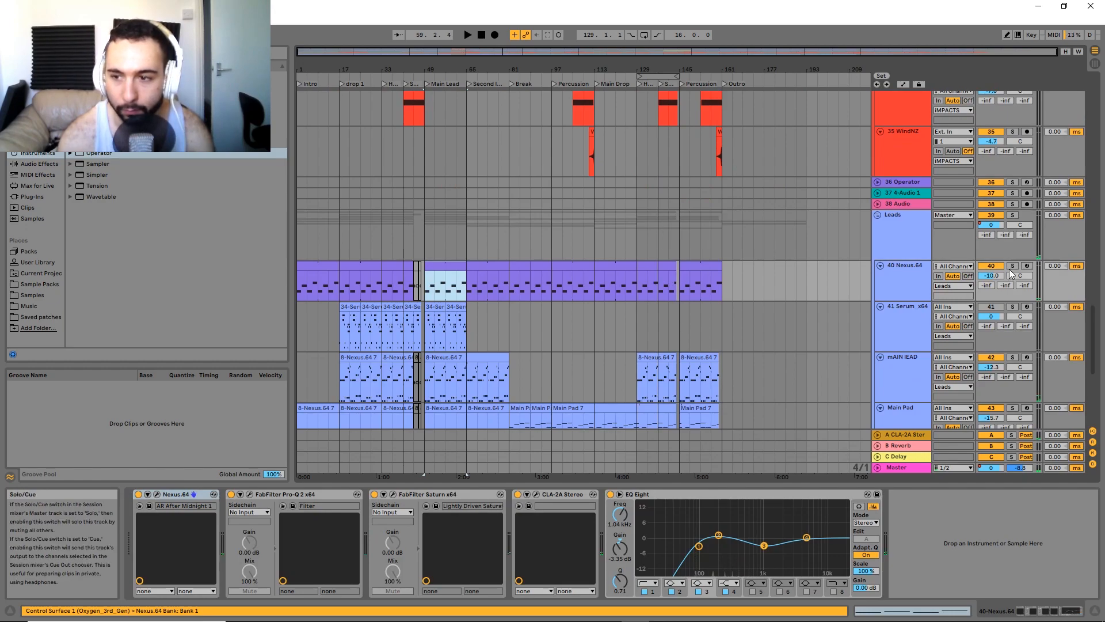
scroll(633, 398, up, 10)
scroll(549, 405, up, 1)
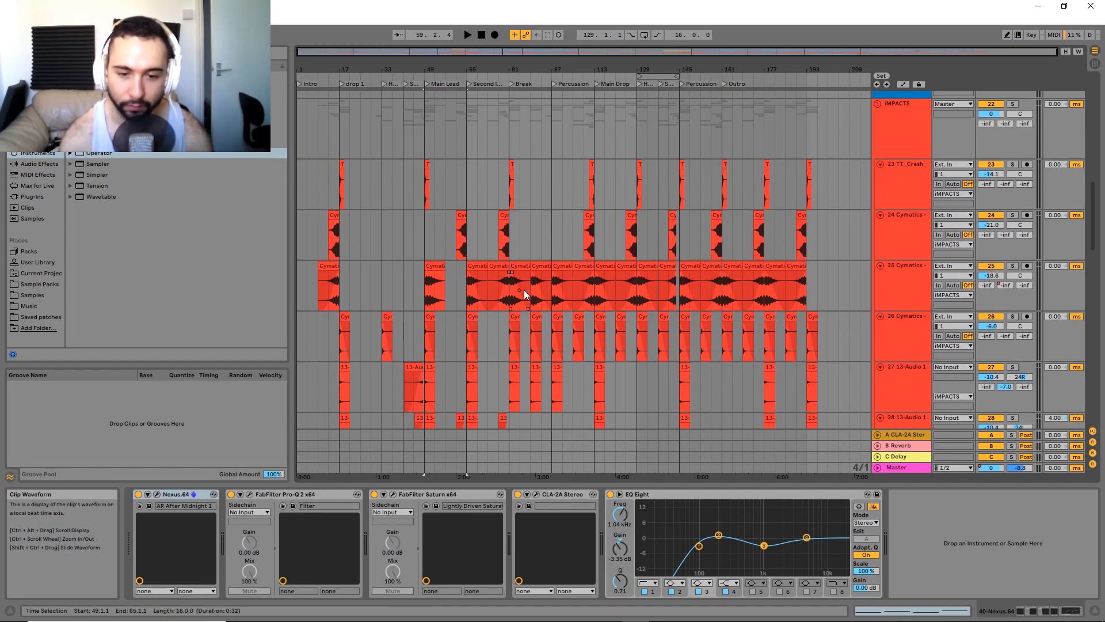
scroll(426, 242, down, 2)
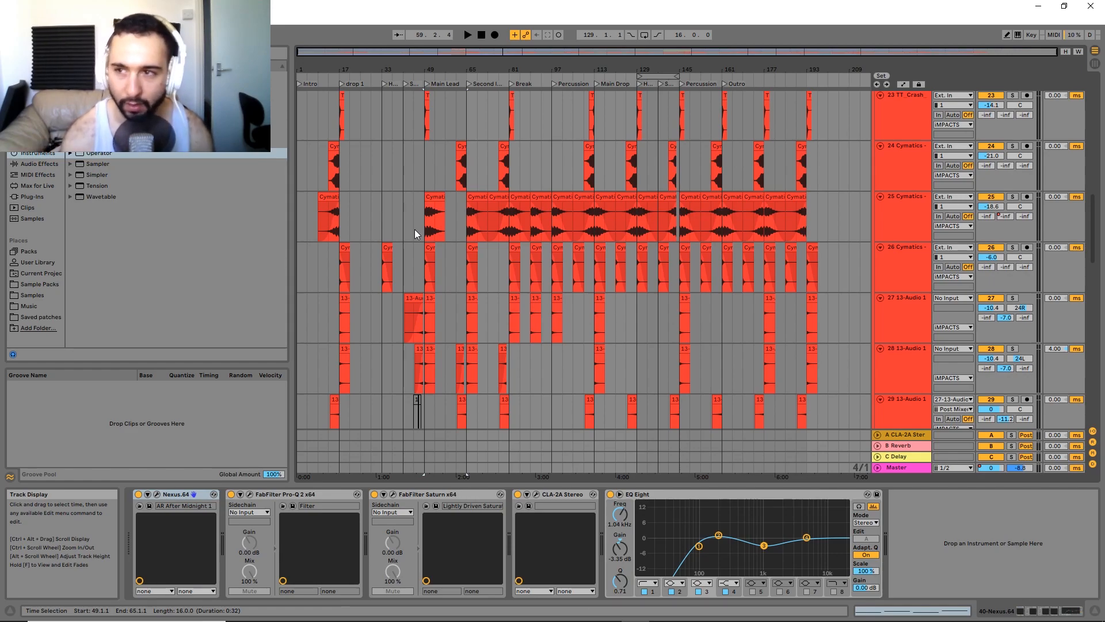
Place the insert marker at bar 41 on the 25 Cymatics track to display its effects chain.
click(403, 234)
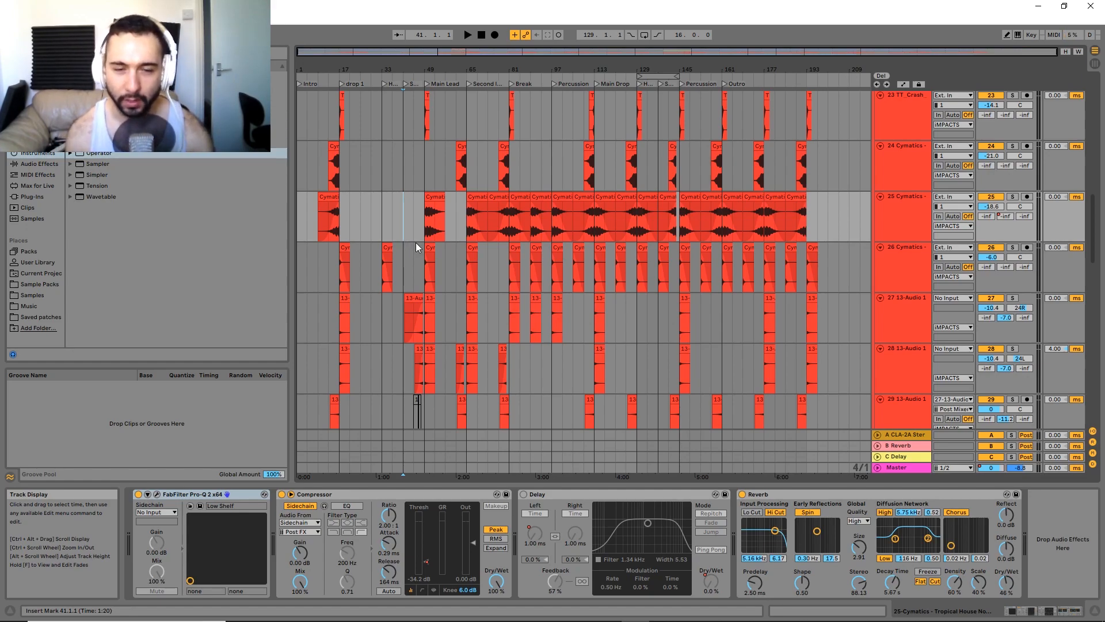
drag(437, 261, 432, 235)
scroll(431, 233, up, 3)
drag(425, 196, 440, 238)
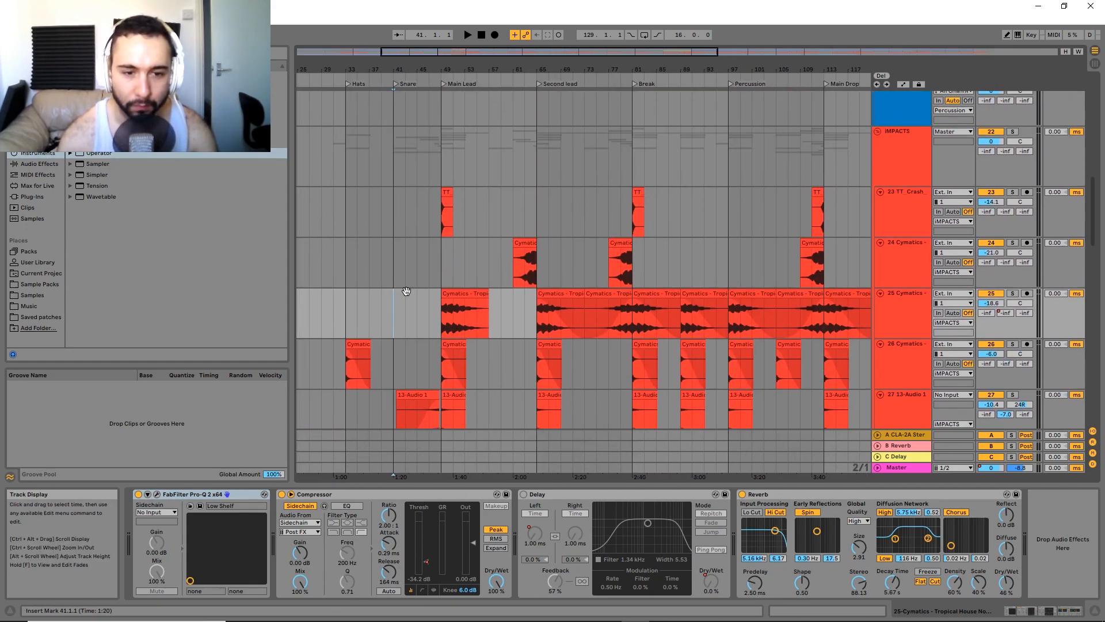
Solo the 26 Cymatics track and play its impact clip at Hats.
click(357, 347)
click(1012, 344)
key(space)
Solo the 27 13-Audio track, play its clip at drop 1, and stop playback.
drag(490, 377, 498, 281)
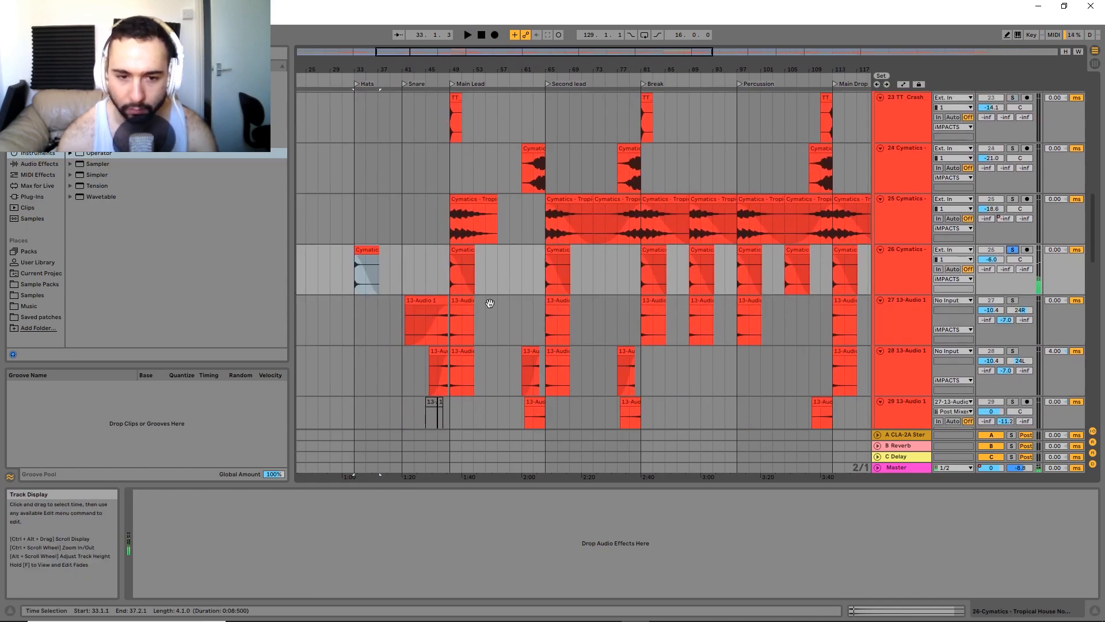
drag(442, 350, 506, 240)
drag(483, 327, 551, 420)
click(405, 296)
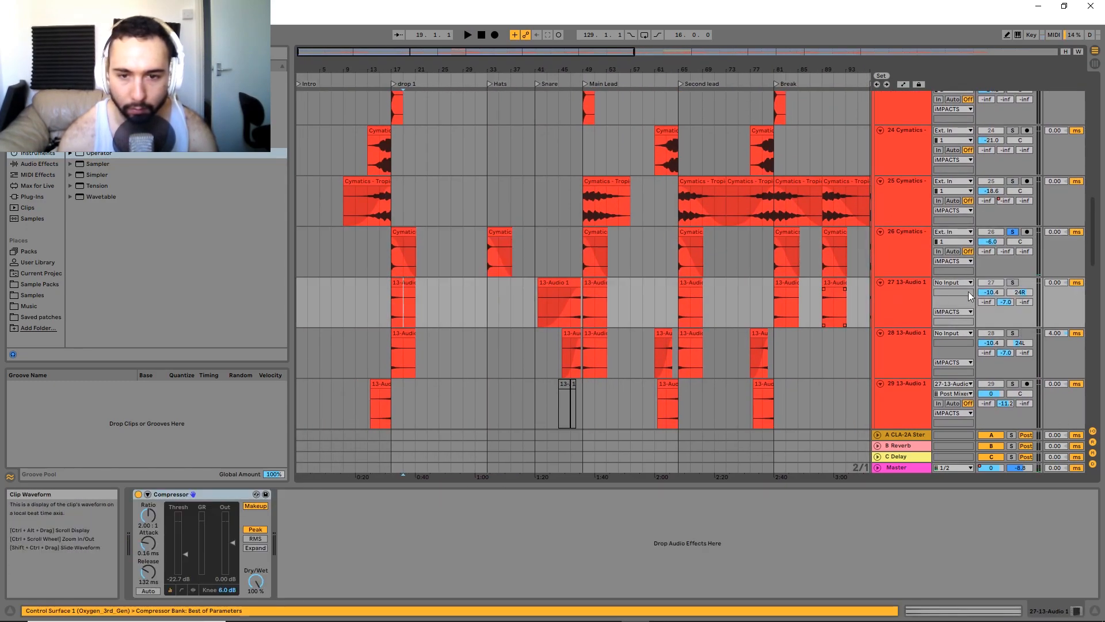
click(1013, 283)
click(407, 283)
key(space)
key(space)
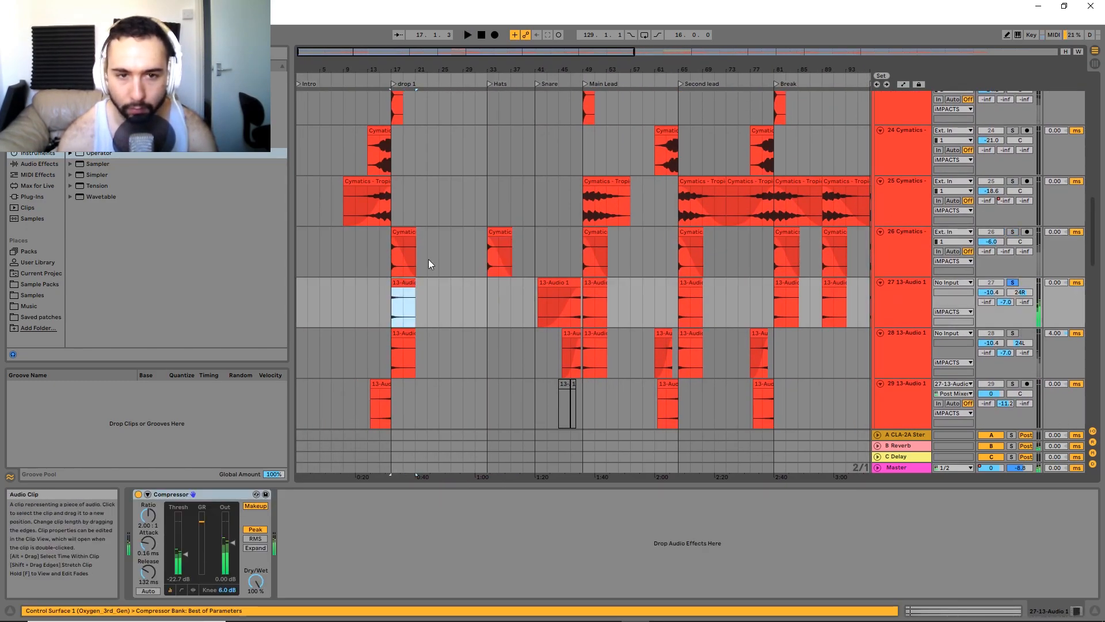
Solo the 32 Evolution track, play its impact clip at Main Lead, and stop playback.
drag(443, 225, 480, 311)
mouse_move(520, 255)
mouse_down()
mouse_move(448, 215)
mouse_move(486, 227)
mouse_move(458, 182)
mouse_up()
drag(545, 271, 486, 178)
mouse_move(530, 371)
mouse_down()
mouse_move(508, 254)
mouse_move(544, 244)
mouse_up()
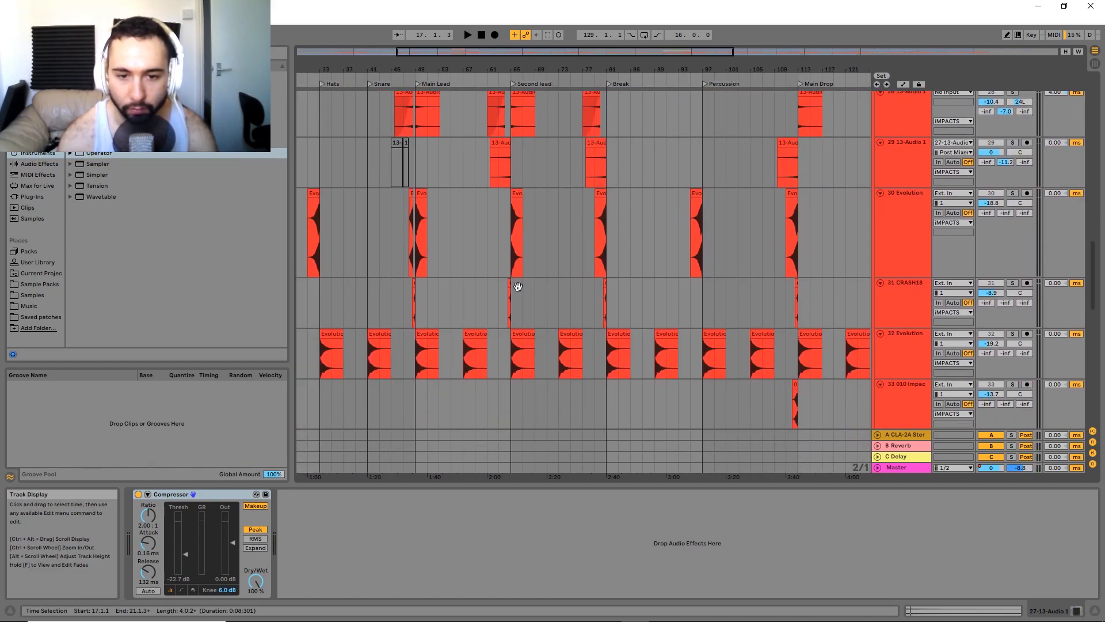
click(426, 346)
click(1012, 334)
key(space)
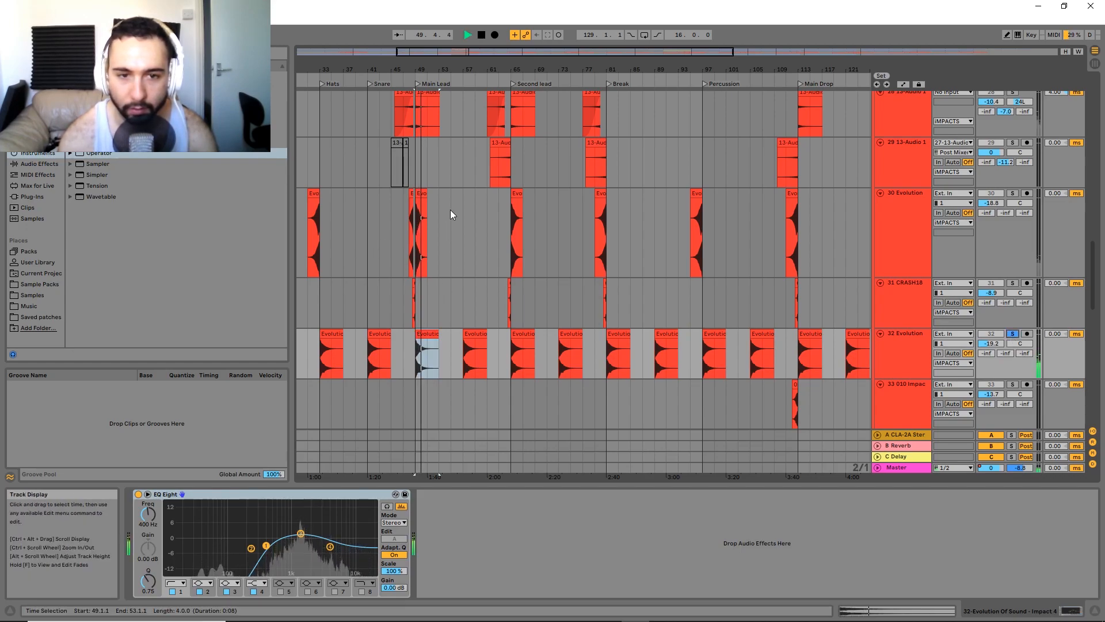
key(space)
Solo the 30 Evolution track and play it from Main Lead.
drag(458, 199, 508, 298)
click(1013, 294)
key(space)
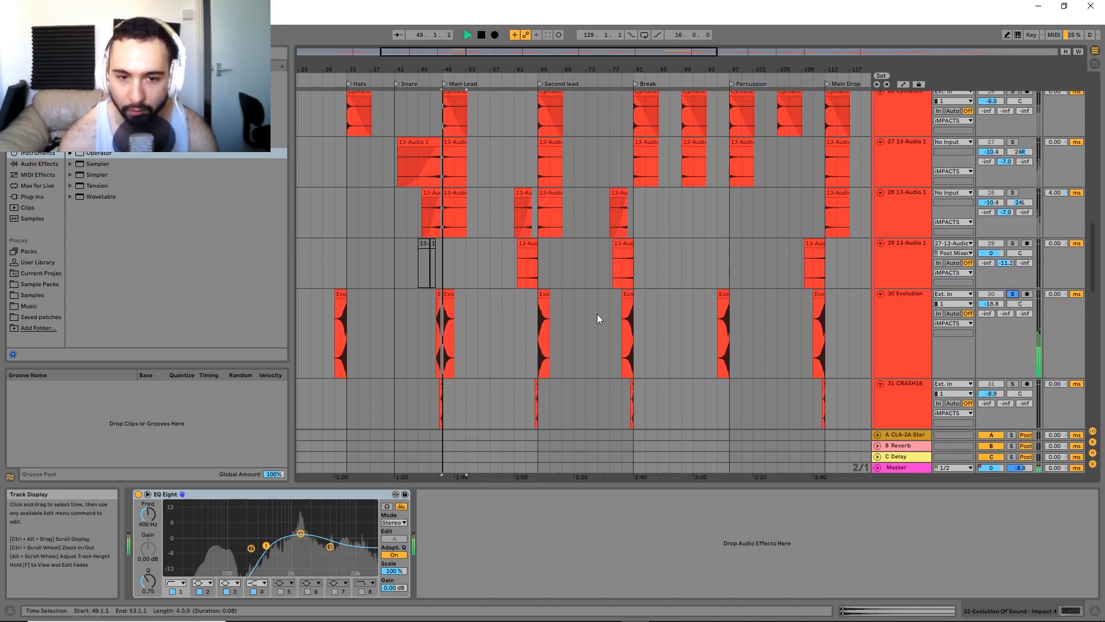
Solo the 23 TT_Crash track, play its crash from Main Lead, and stop playback.
drag(510, 241, 580, 413)
drag(597, 290, 584, 329)
key(space)
click(1013, 148)
key(space)
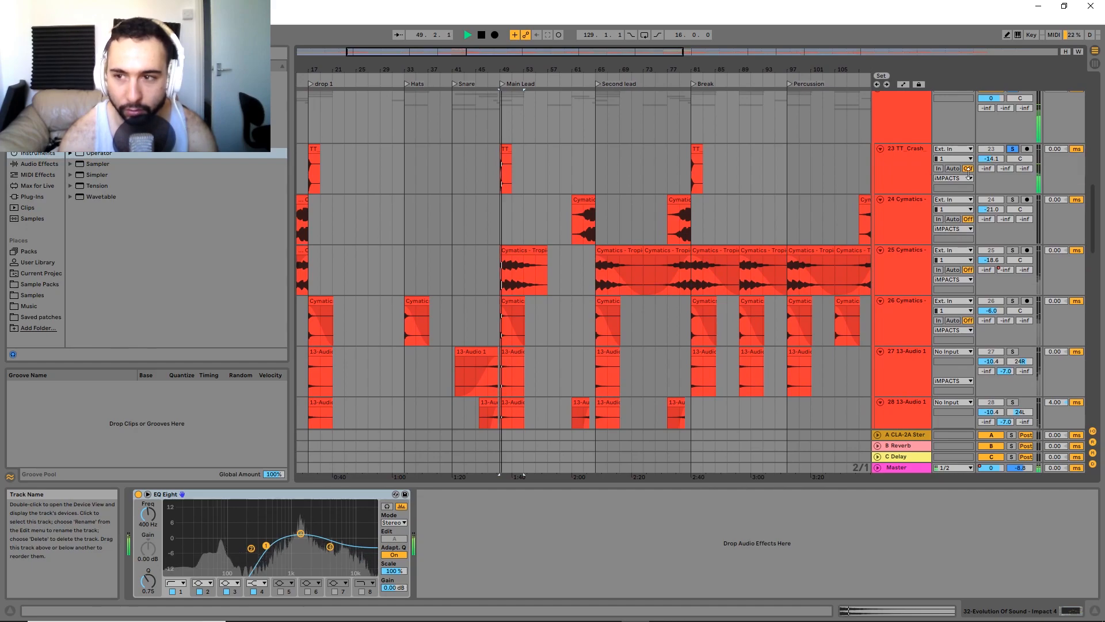
scroll(868, 270, down, 2)
key(space)
Select the 25 Cymatics clip at Main Lead, turn off the track's solo, and play it within the full mix.
key(space)
click(506, 218)
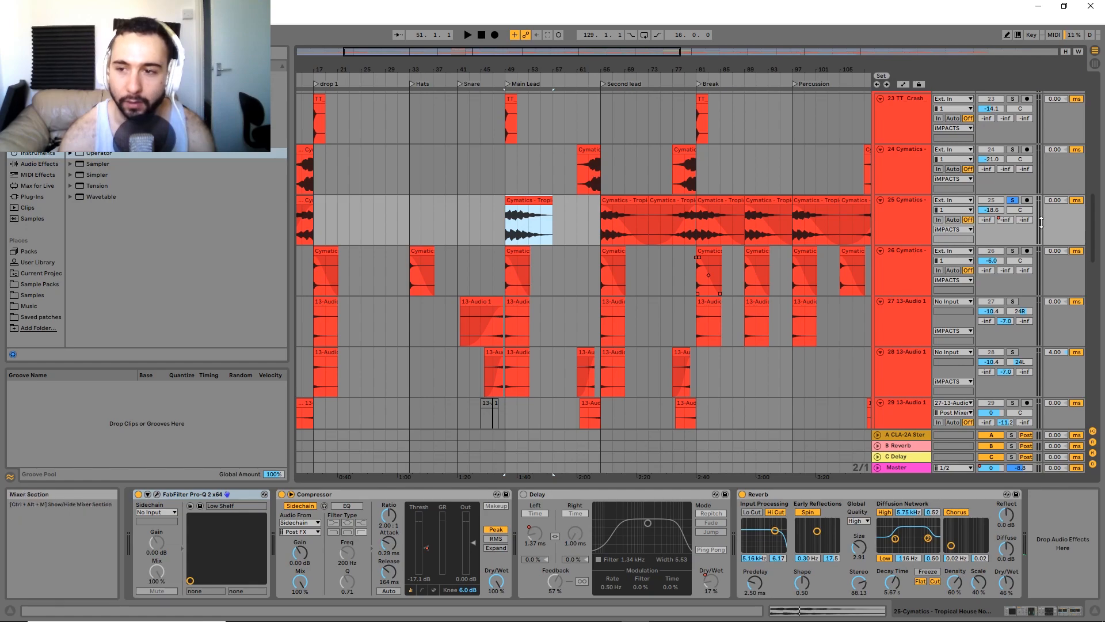
click(1014, 201)
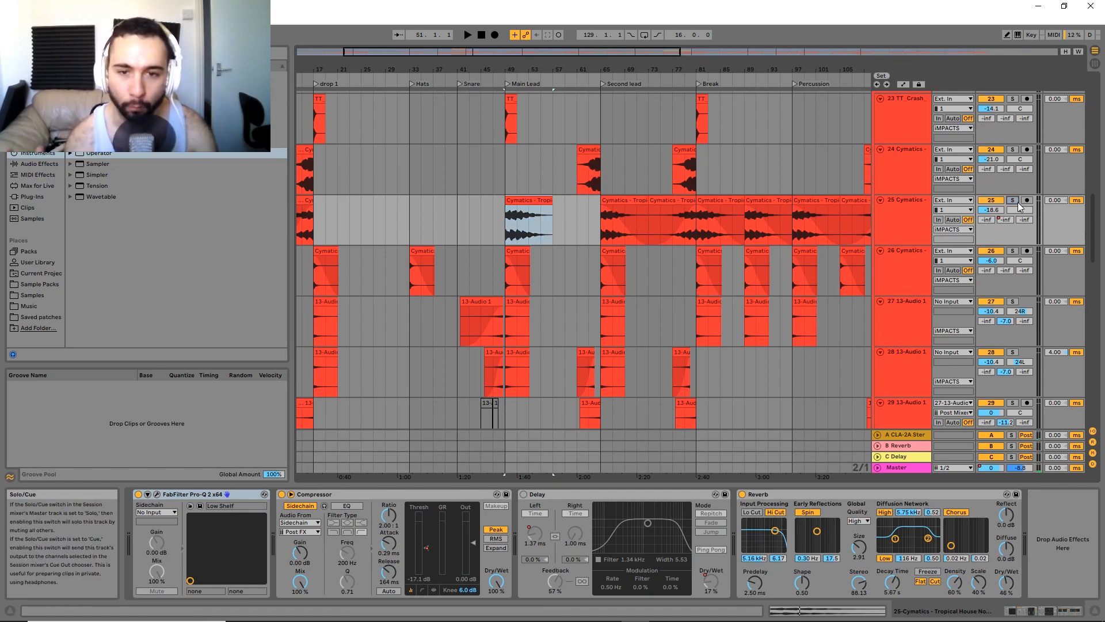
key(space)
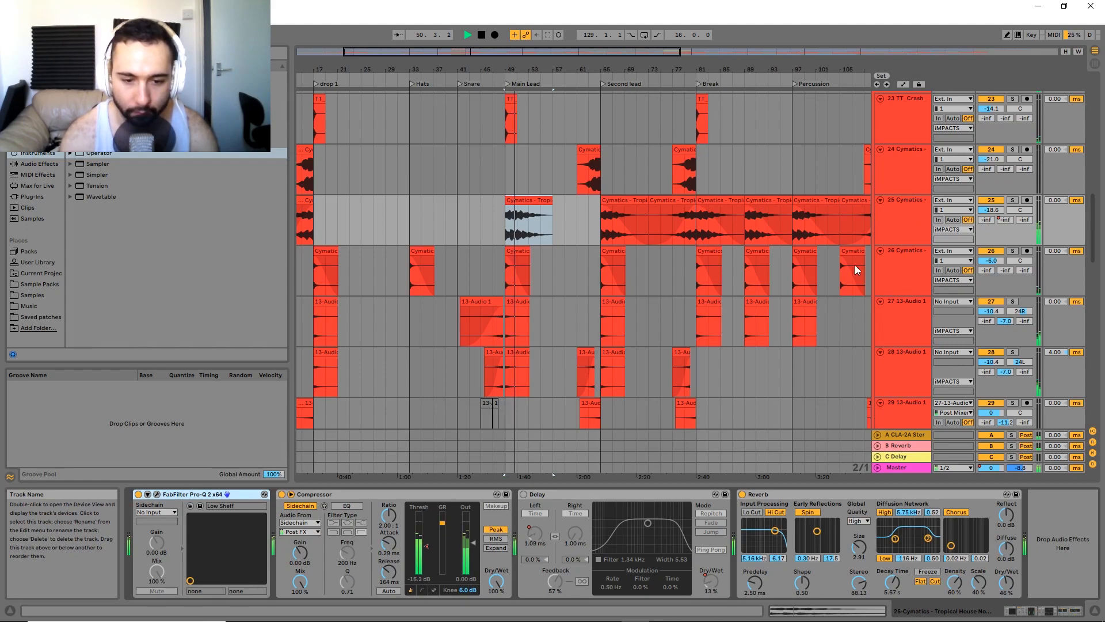
key(space)
Show the automation lanes, inspect the 25 Cymatics Compressor Threshold automation, and play that track soloed from Main Lead.
key(a)
click(423, 547)
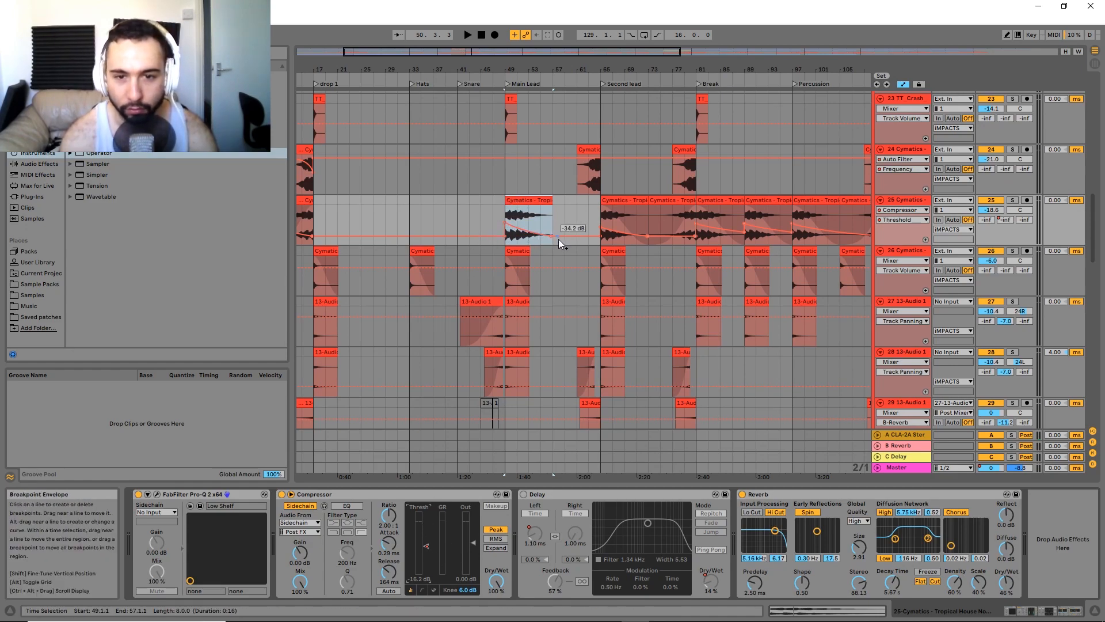
key(space)
click(1013, 201)
key(space)
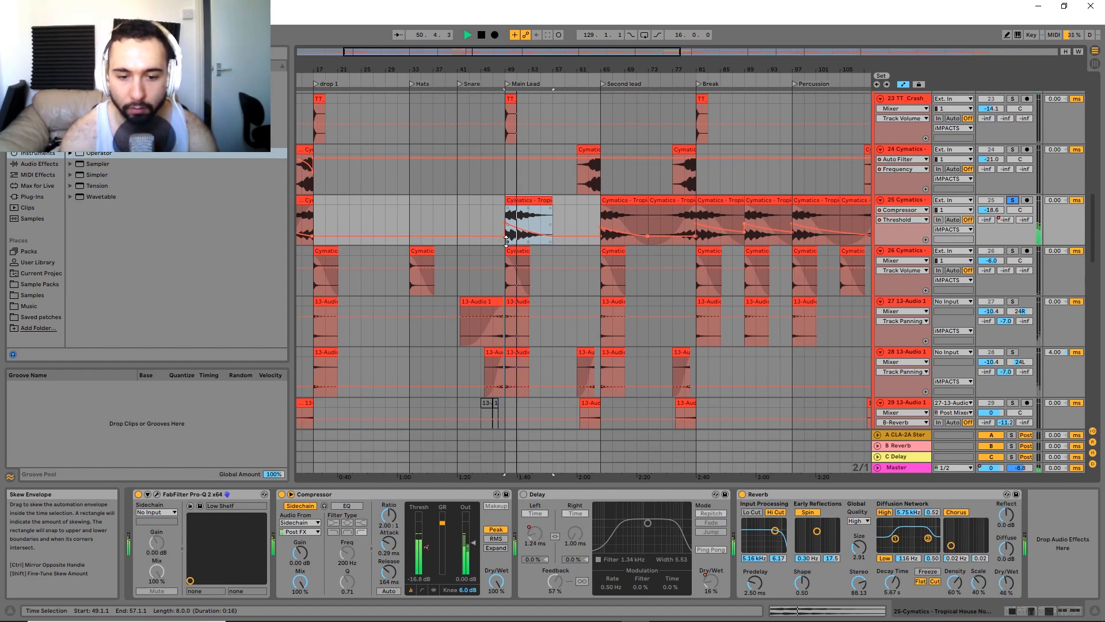
key(space)
Solo the 26 Cymatics track and play its clip at Main Lead.
scroll(532, 259, down, 2)
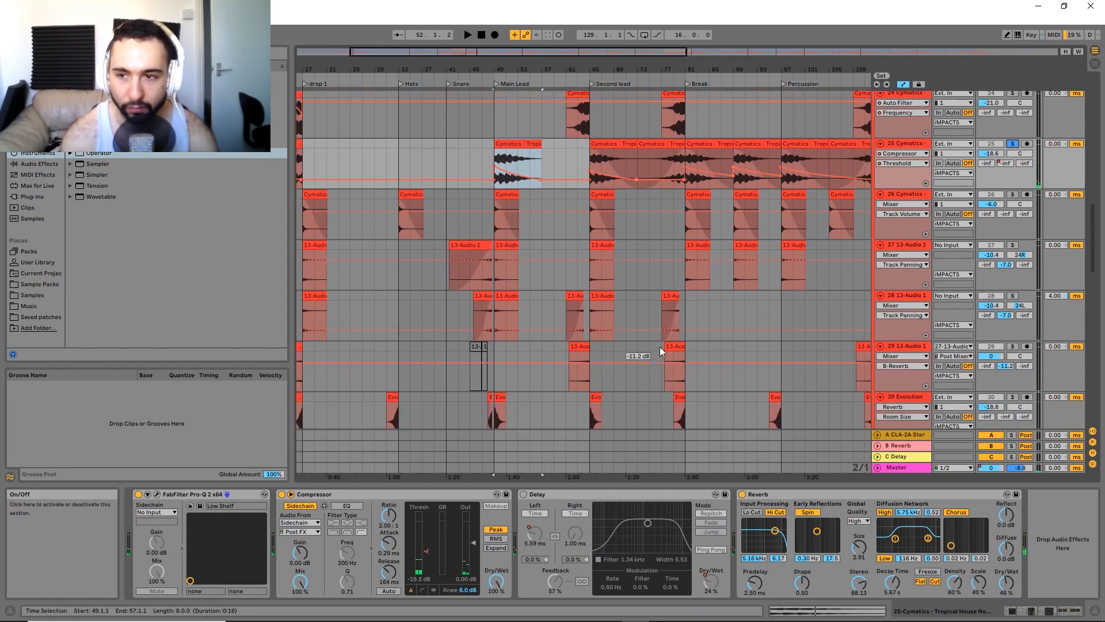
scroll(655, 362, up, 5)
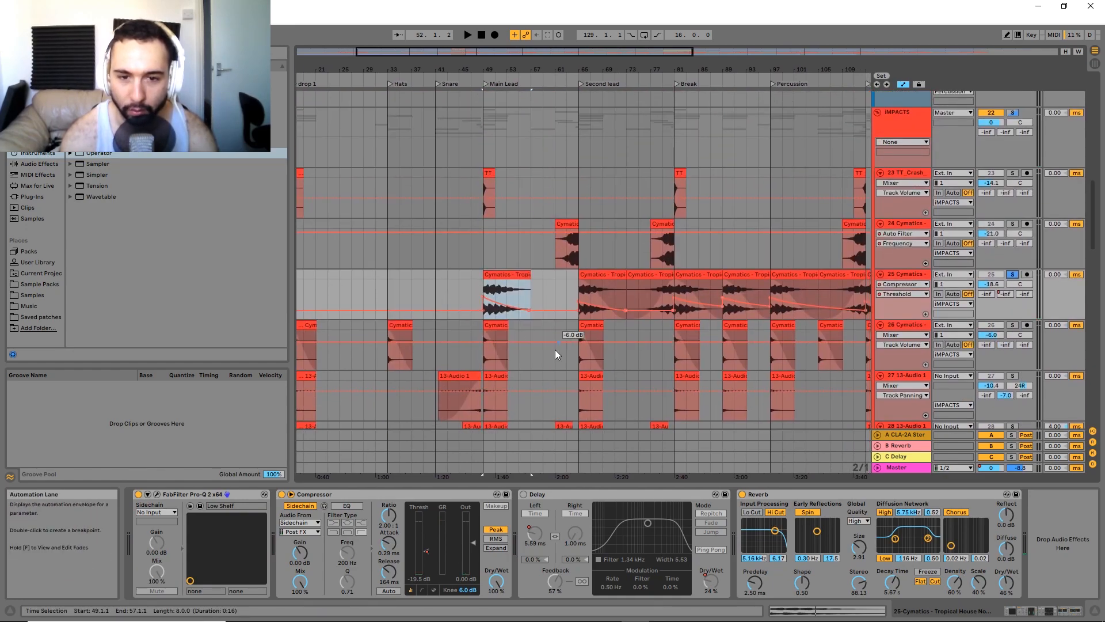
scroll(558, 342, down, 5)
click(1006, 187)
click(1012, 182)
key(space)
key(space)
Get a close view of Main Lead and select the opening transient of the 25 Cymatics noise clip.
drag(461, 202, 479, 215)
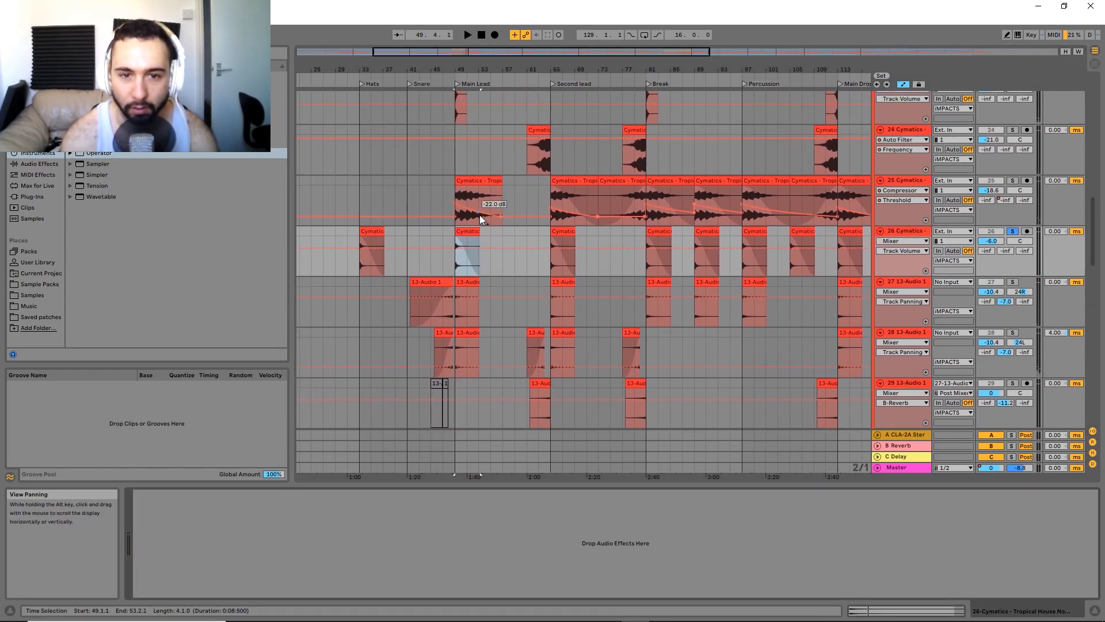
scroll(479, 215, up, 5)
scroll(357, 191, up, 2)
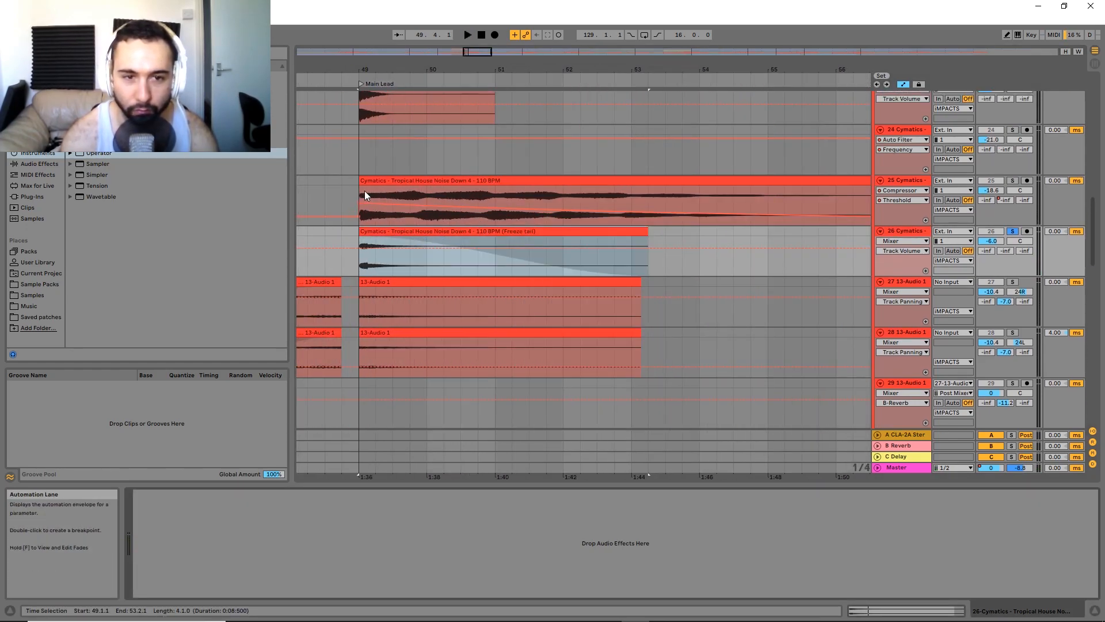
drag(364, 191, 375, 191)
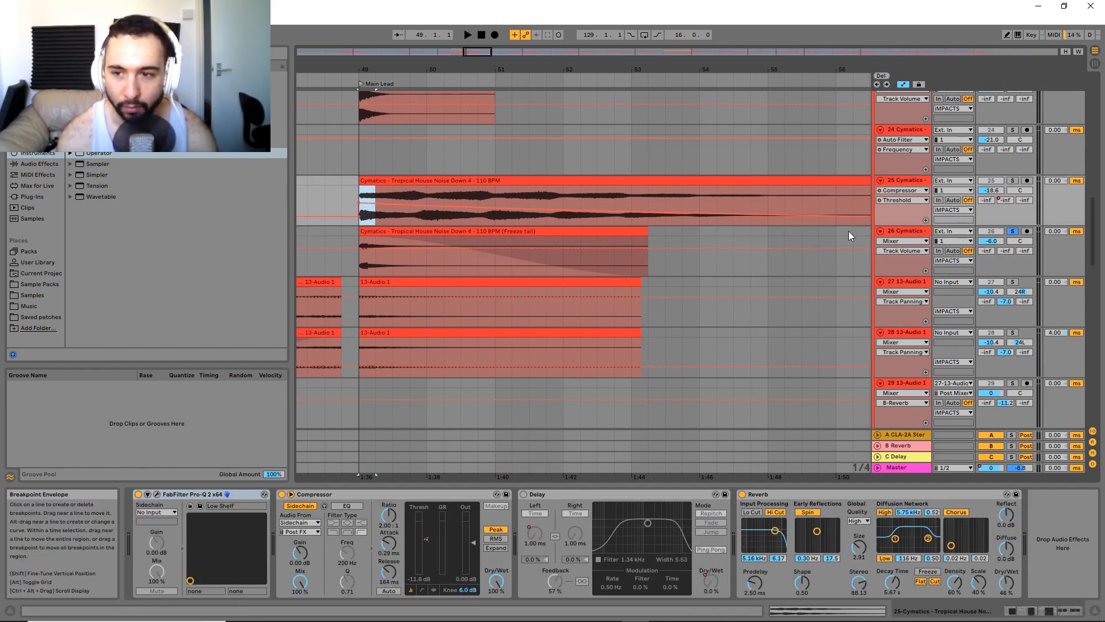
Show the 26 Cymatics track's devices and select the first half bar of its freeze-tail clip at Main Lead.
click(912, 231)
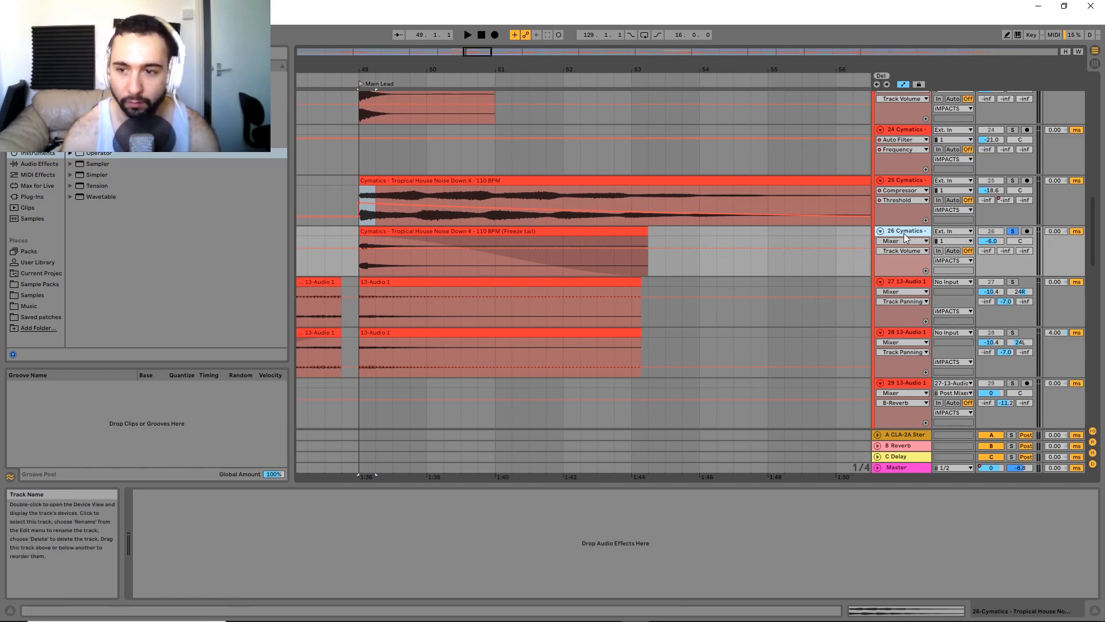
scroll(682, 253, down, 3)
click(594, 231)
drag(648, 335, 645, 318)
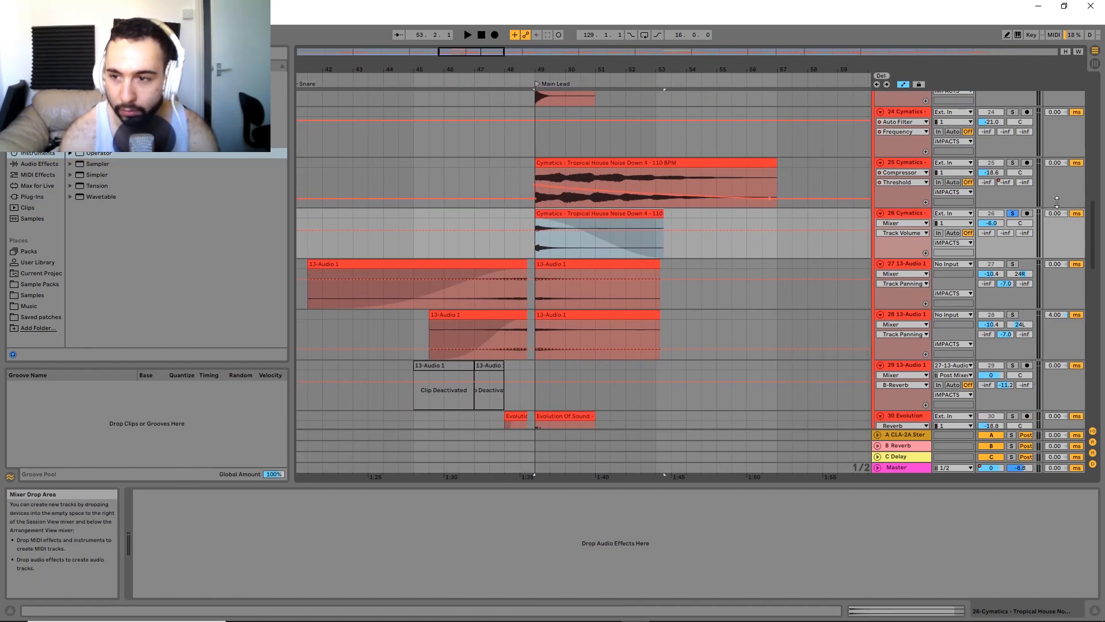
drag(538, 247, 551, 239)
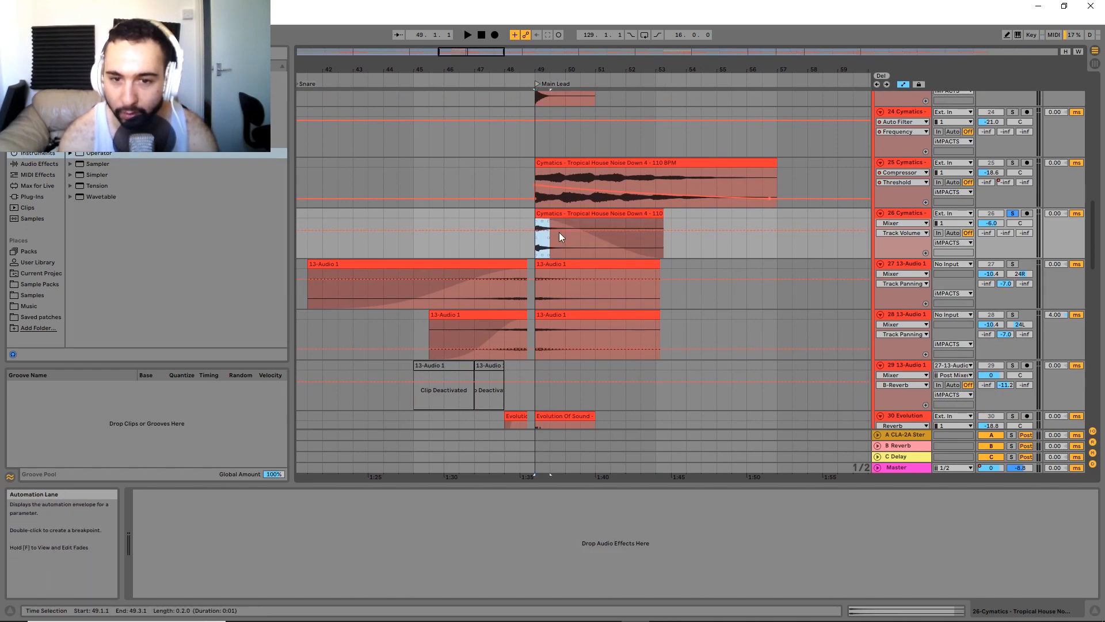
click(611, 254)
Solo the 27 13-Audio track, add the 28 13-Audio track to the solo, and play both from Main Lead.
click(1013, 264)
key(space)
click(593, 264)
key(w)
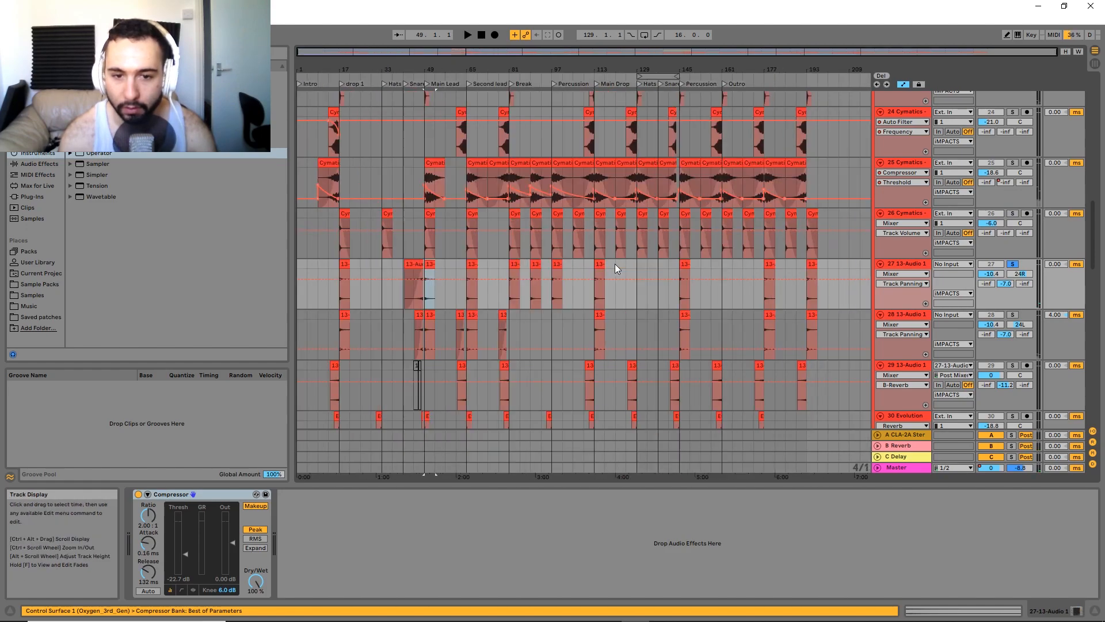
scroll(409, 297, up, 1)
ctrl+scroll(416, 299, up, 5)
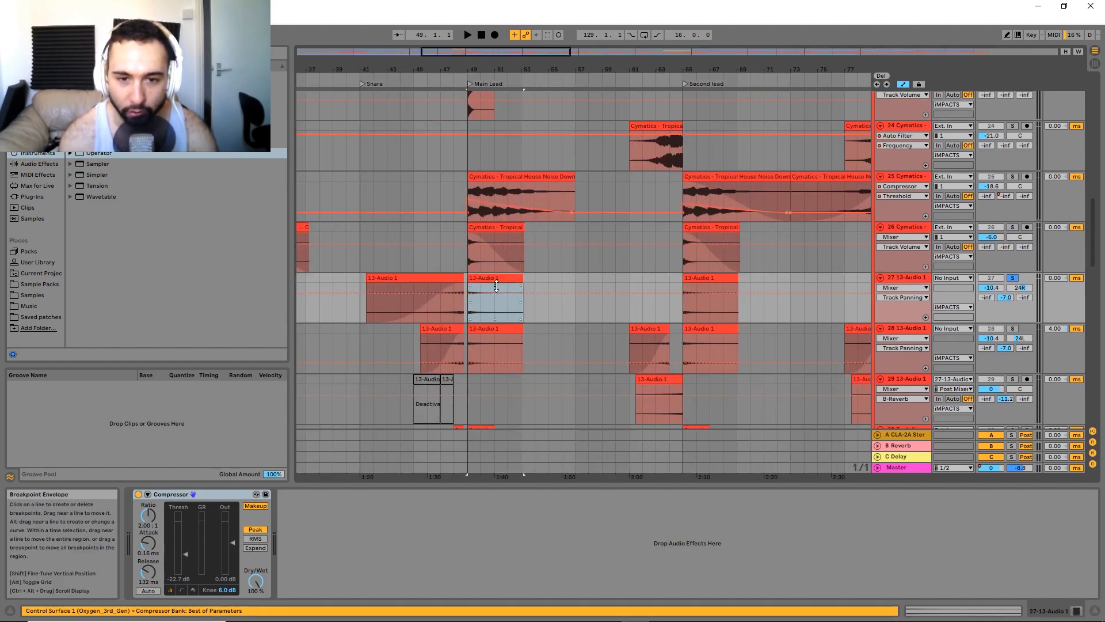
ctrl+click(1013, 328)
key(space)
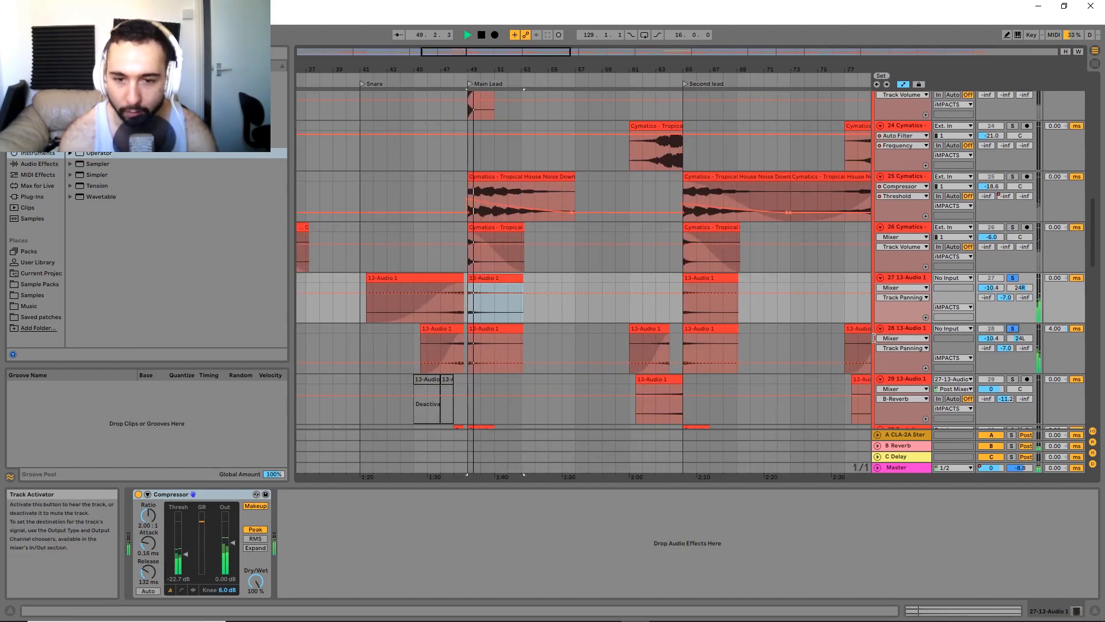
Compare the effect devices on the 28 and 27 13-Audio tracks.
scroll(550, 370, down, 5)
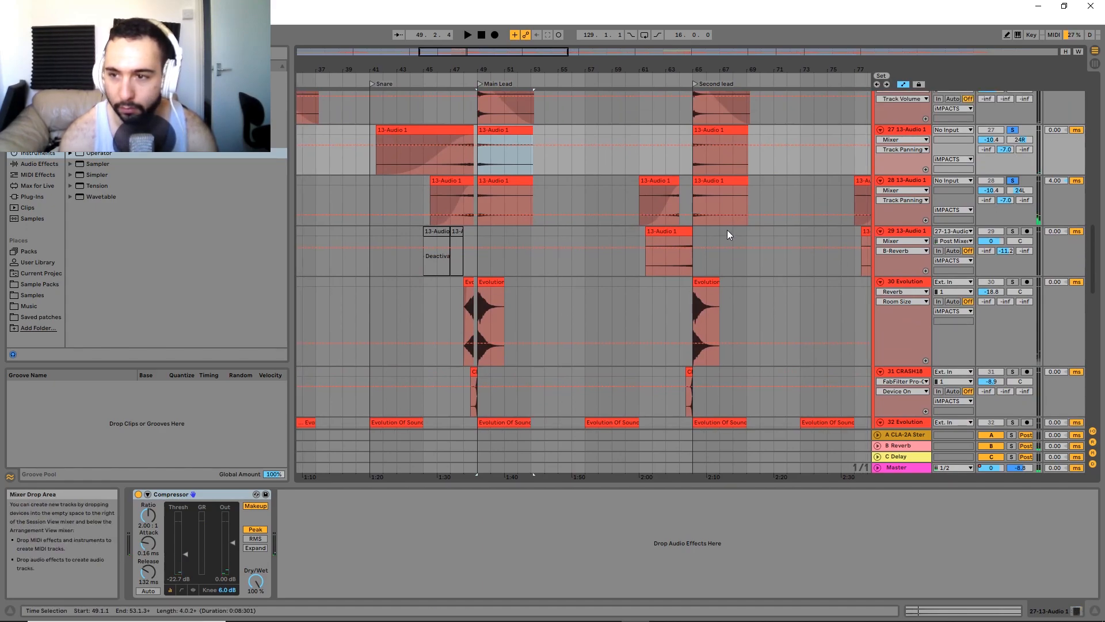
scroll(557, 207, up, 1)
click(921, 207)
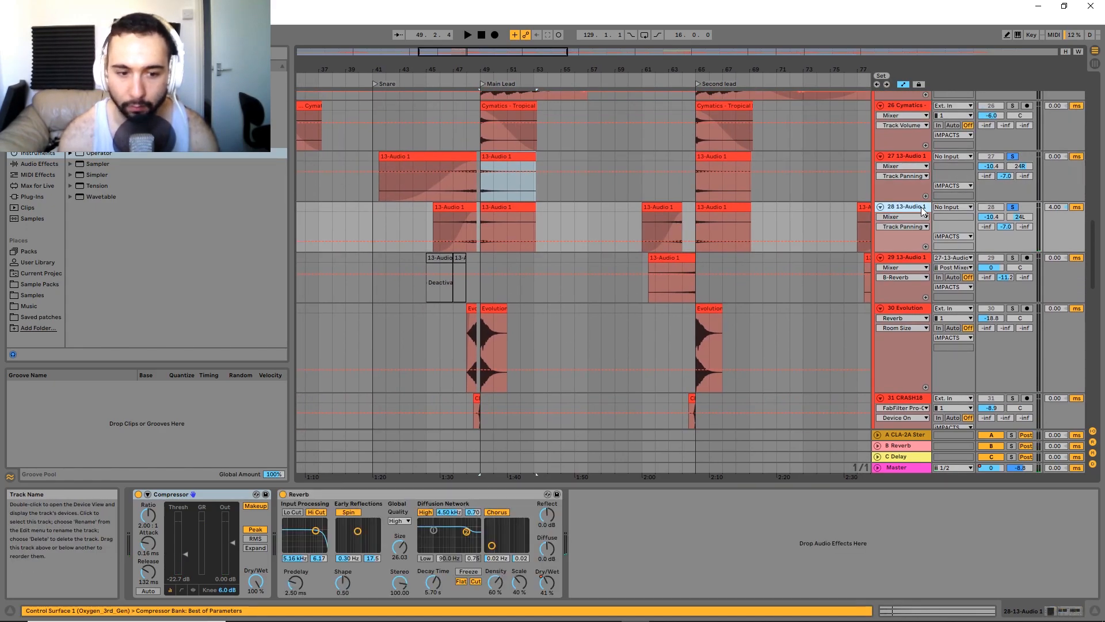
click(912, 160)
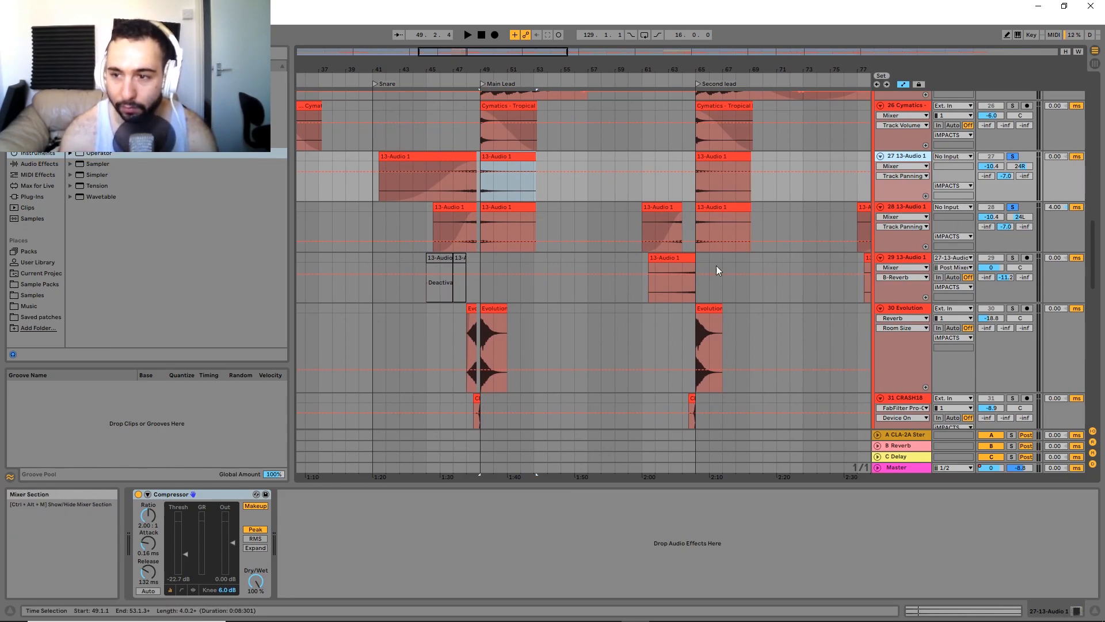
Select the 30 Evolution crash clip at Main Lead, solo its track, and play it.
key(minus)
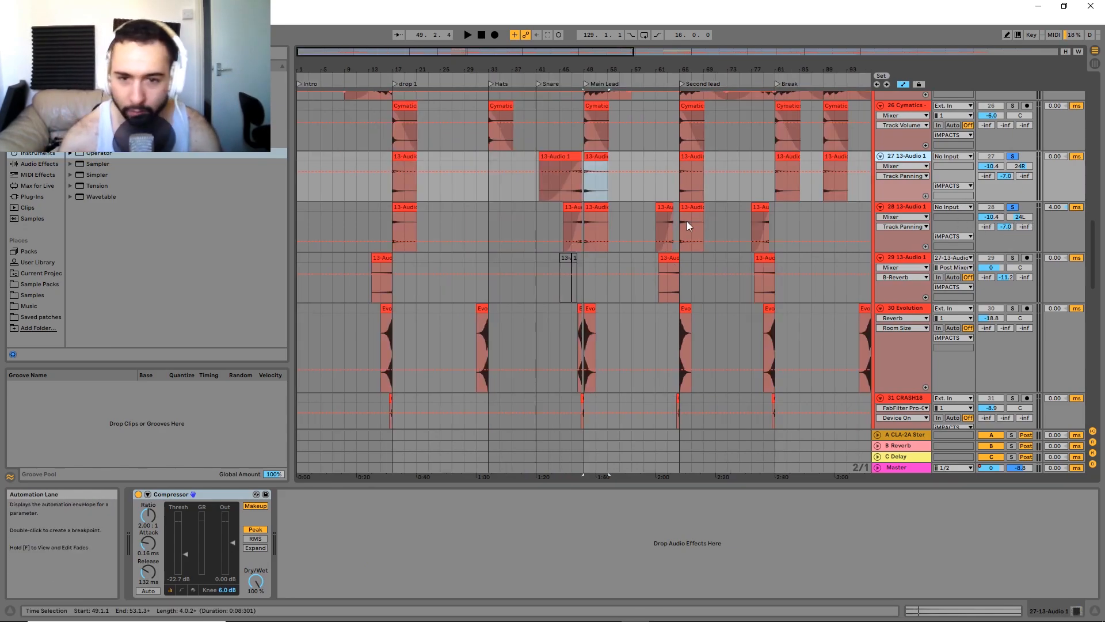
key(plus)
key(plus)
drag(556, 296, 567, 242)
scroll(568, 265, down, 2)
click(541, 227)
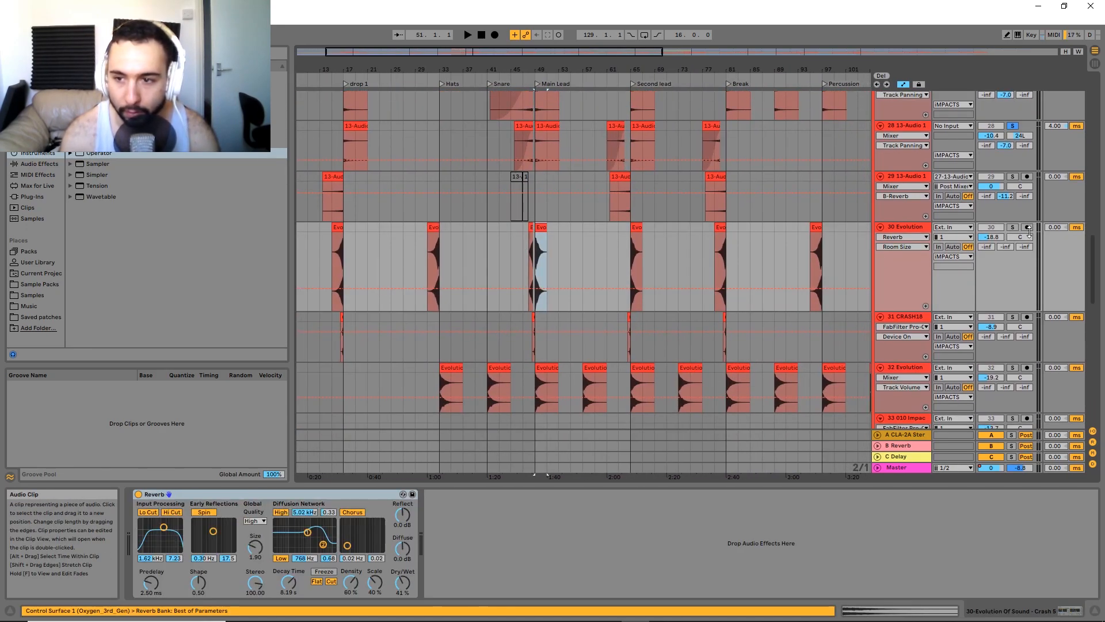
click(1013, 228)
key(space)
double_click(908, 225)
click(1012, 227)
key(space)
Search the browser for "fab" and insert FabFilter Pro-Q 2 x64 before the Reverb on the 30 Evolution track.
key(ctrl+f)
text(fab)
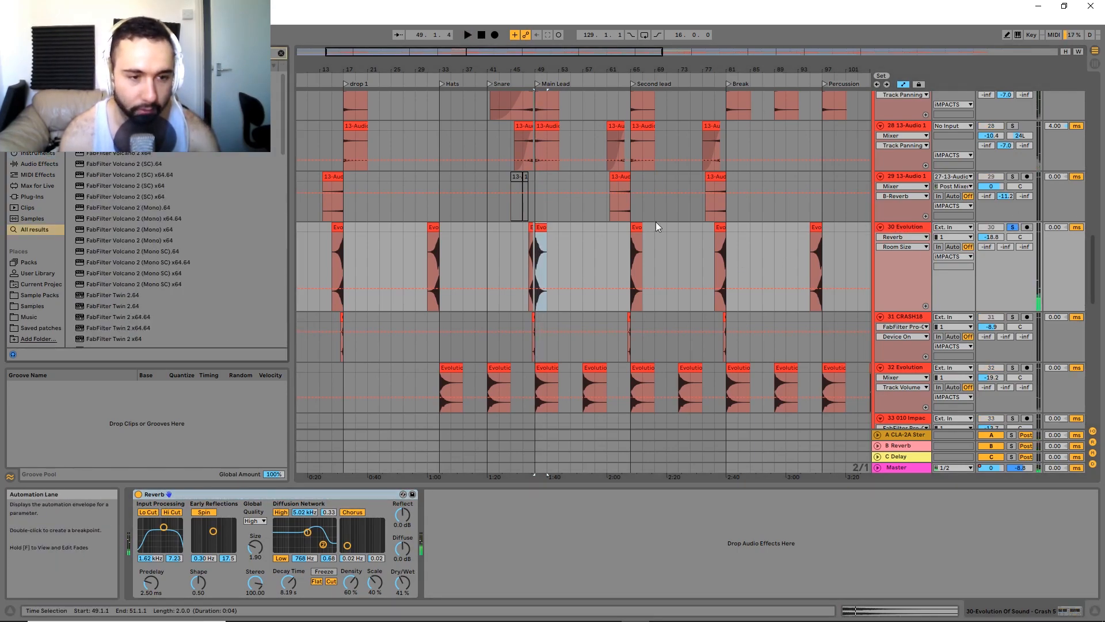
scroll(115, 231, down, 2)
scroll(115, 337, down, 1)
drag(128, 331, 232, 499)
Load the Filter preset in Pro-Q 2 and, during playback, raise the low cut to about 335 Hz.
click(416, 129)
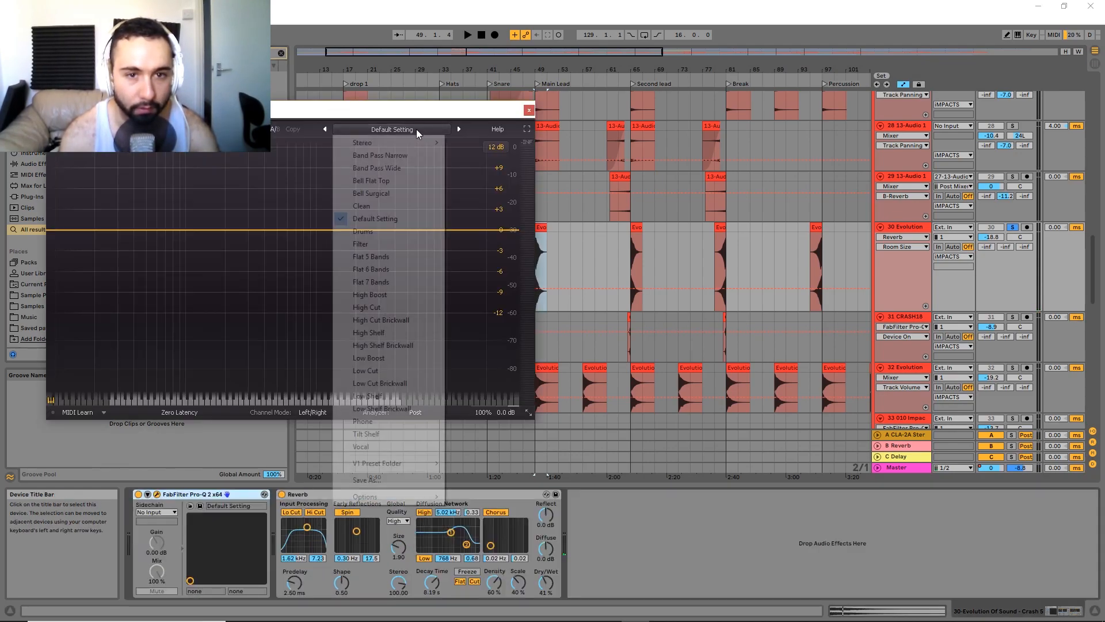
click(402, 231)
key(space)
drag(57, 231, 256, 246)
Set the low cut's slope to 12 dB/oct and lower its frequency slightly.
click(152, 371)
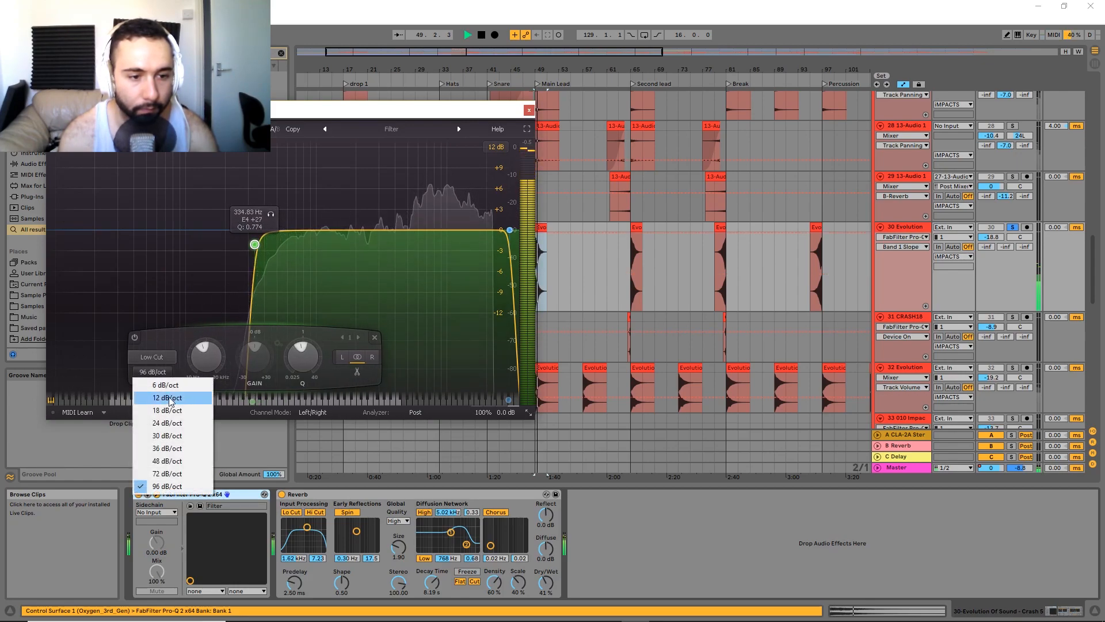
click(164, 416)
drag(207, 361, 207, 375)
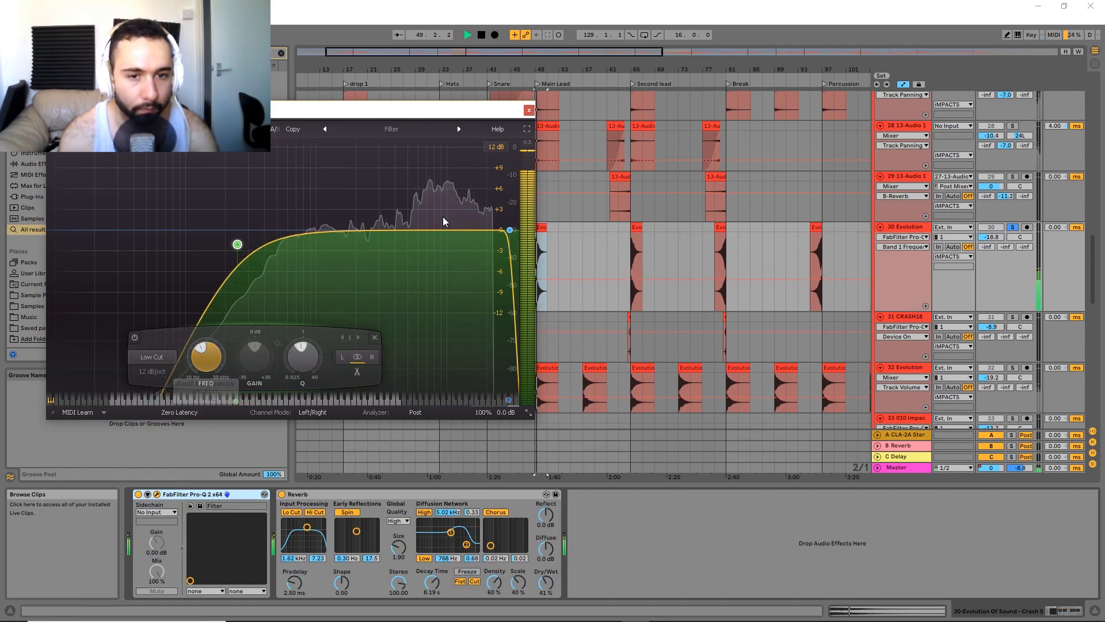
Add a shallow cut at the crash's high-frequency peak, adjust its Q while listening, and close the EQ window.
drag(440, 230, 433, 246)
key(space)
key(space)
drag(428, 361, 435, 386)
key(space)
key(space)
click(529, 110)
Solo the 32 Evolution track, play its impact clip at Main Lead, and stop playback.
drag(529, 318, 517, 239)
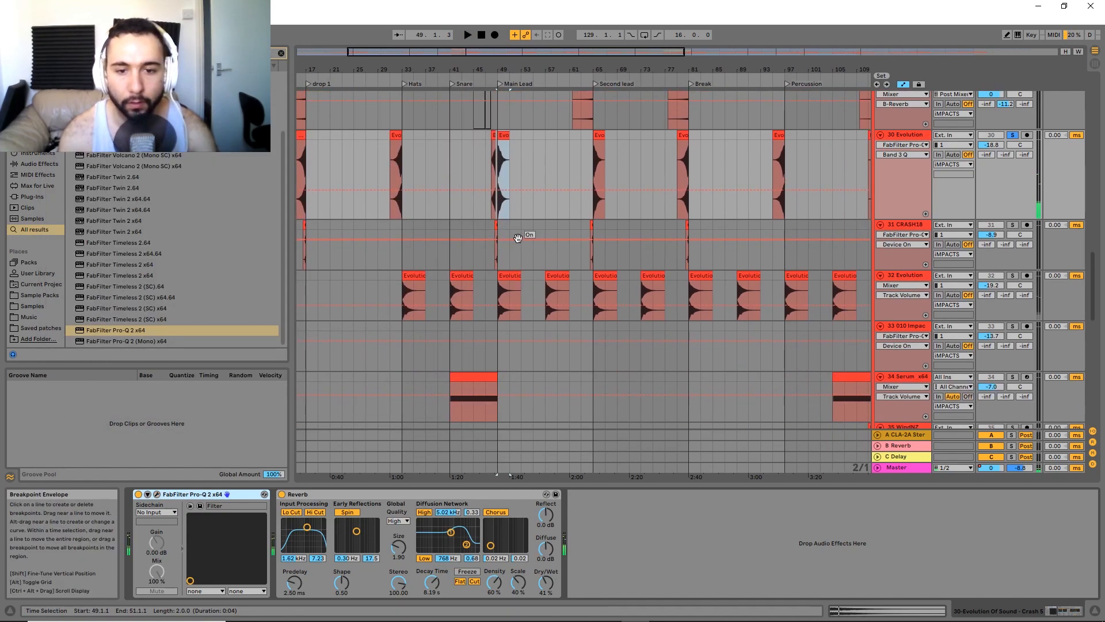
click(512, 292)
key(space)
click(511, 276)
click(1014, 276)
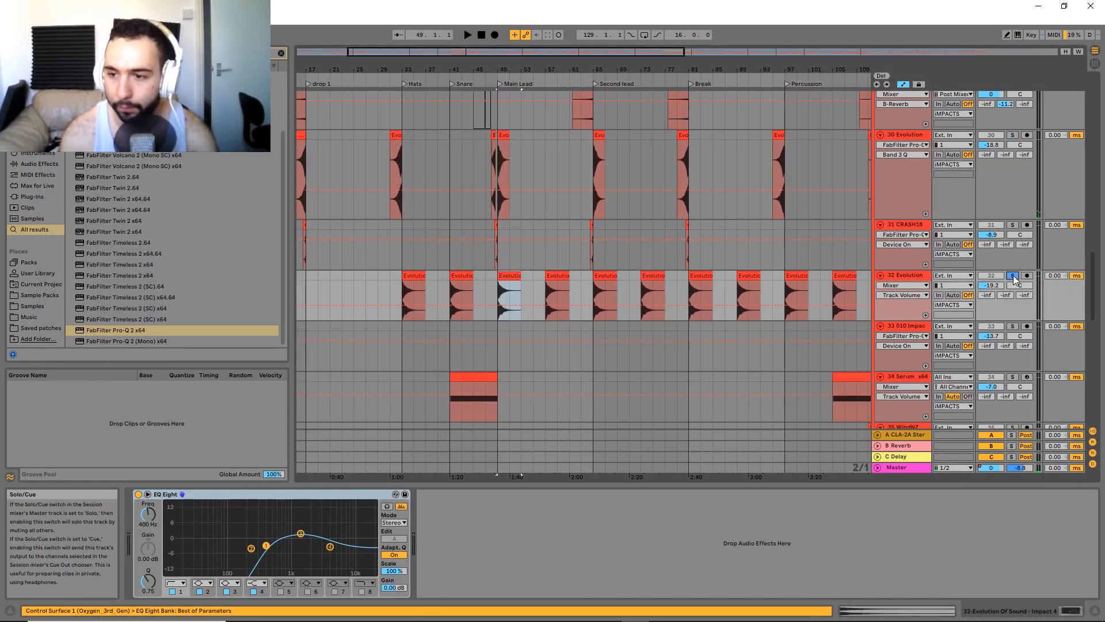
key(space)
key(space)
scroll(634, 269, down, 2)
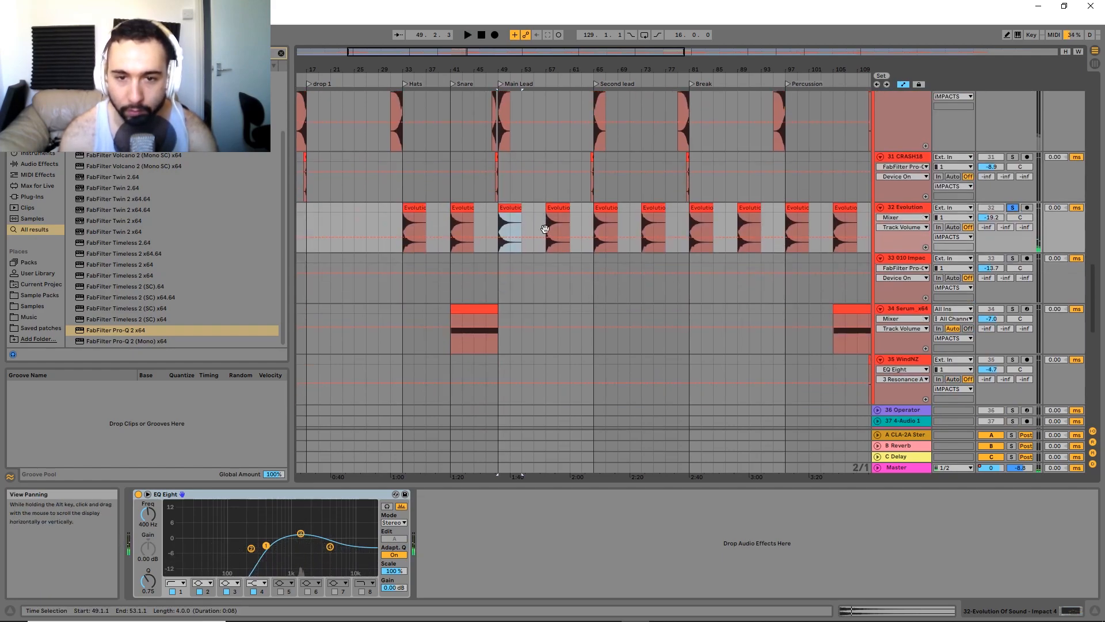
Solo the 34 Serum_x64 track and play its riser clip leading into Main Drop.
scroll(603, 339, down, 4)
click(578, 313)
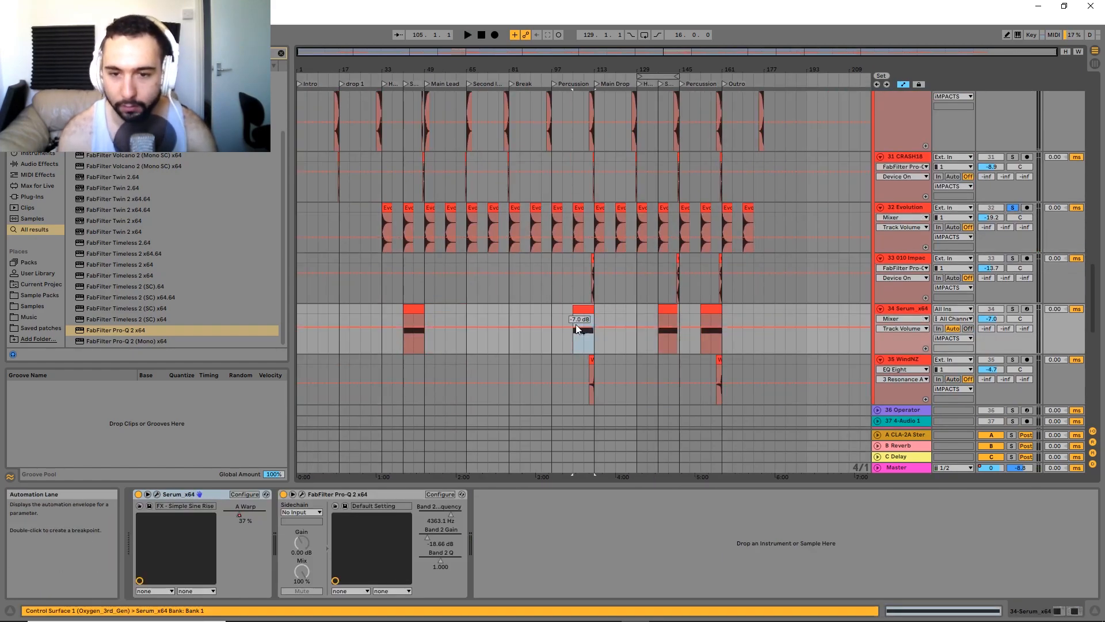
click(1013, 308)
key(space)
scroll(676, 298, up, 4)
drag(326, 351, 742, 354)
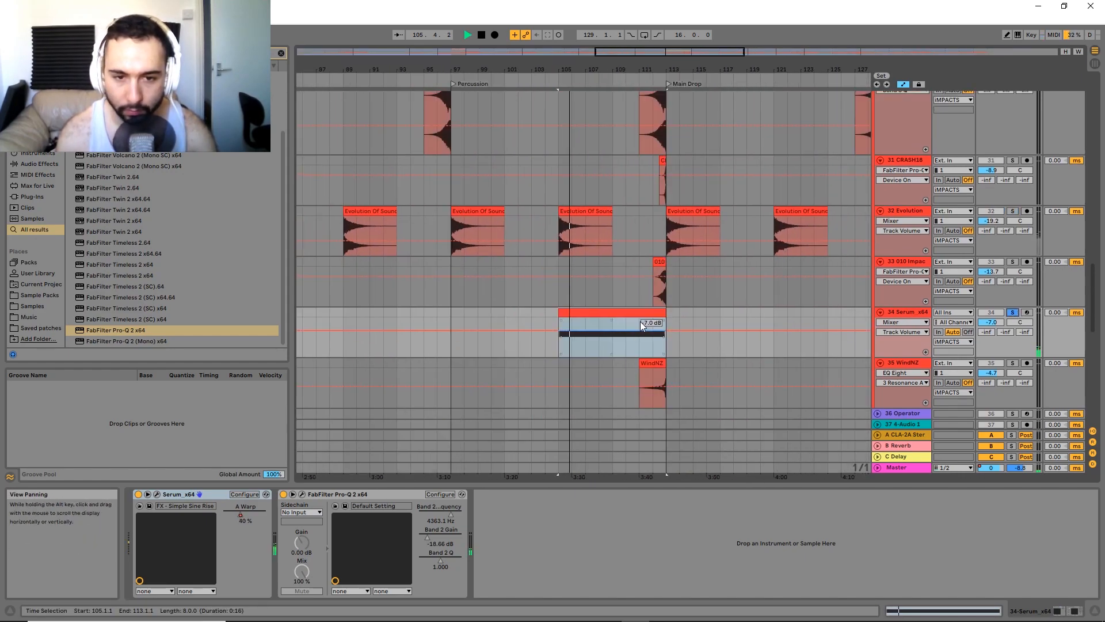
Turn off the 34 Serum_x64 solo and set the track's volume to -5.0 dB while the full mix plays.
scroll(651, 323, down, 2)
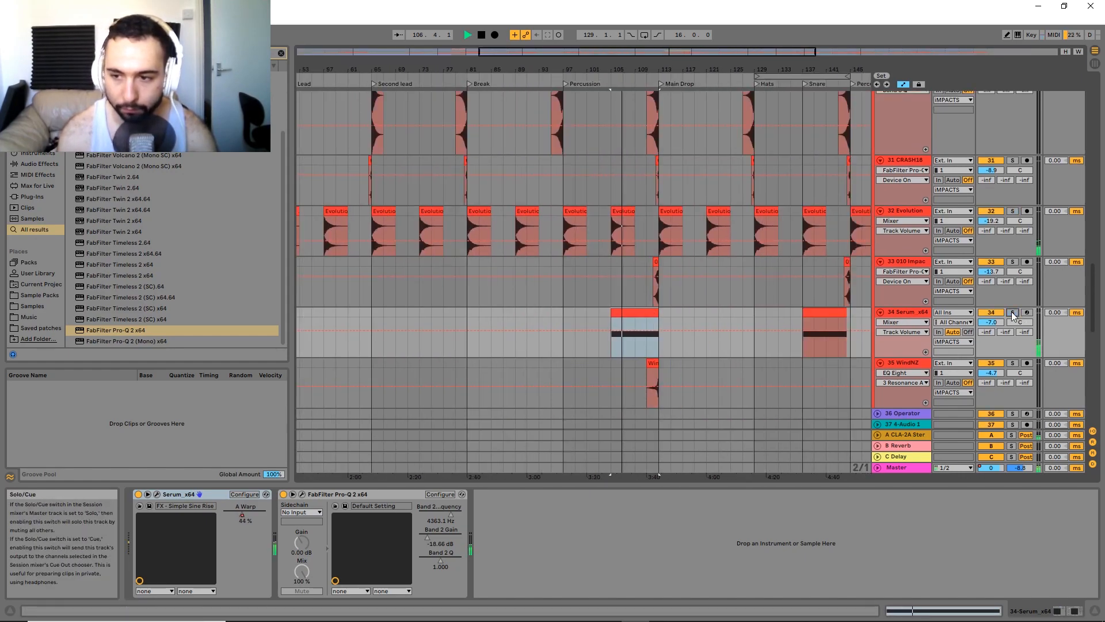
drag(991, 322, 992, 324)
drag(691, 273, 606, 271)
scroll(606, 271, down, 3)
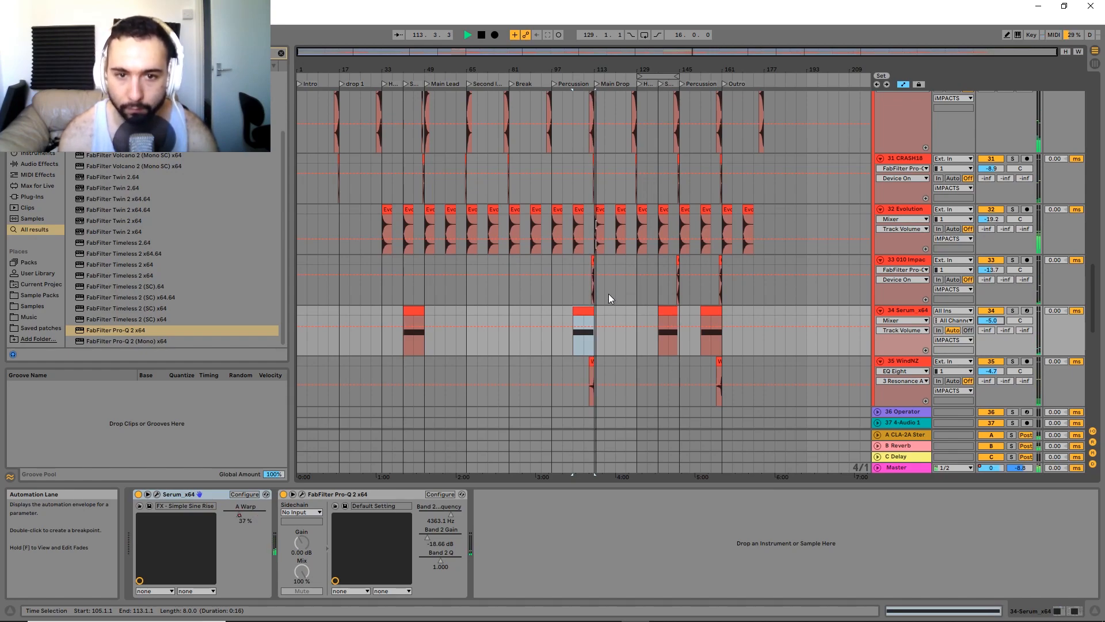
Examine the impact, Serum and WindNZ clips around Main Drop and stop playback.
scroll(609, 294, up, 8)
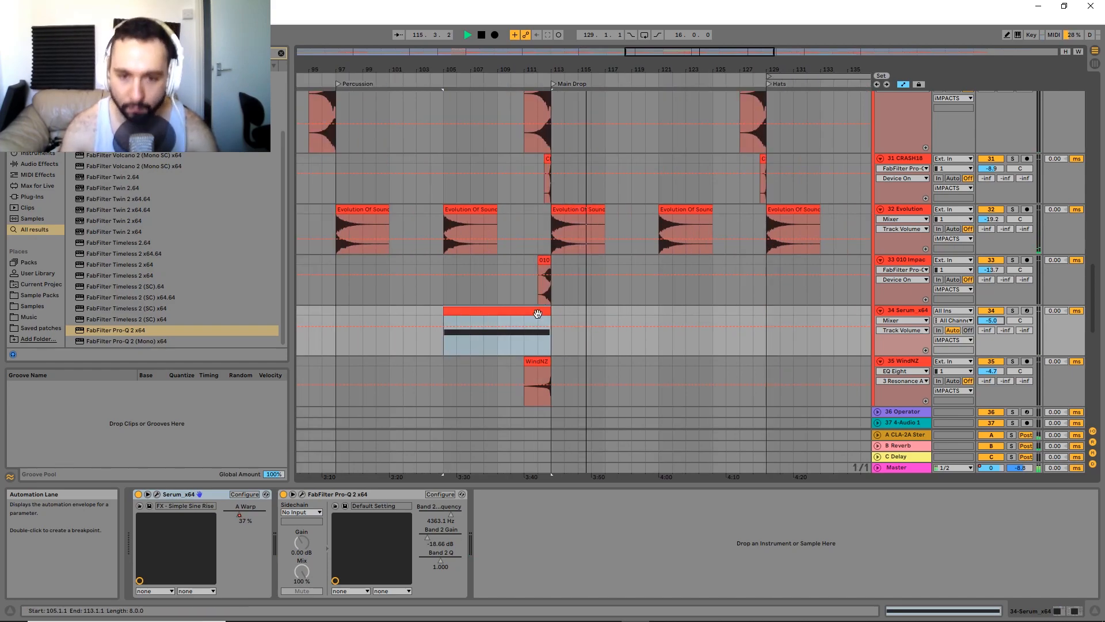
drag(560, 333, 560, 254)
key(space)
drag(548, 319, 562, 256)
scroll(562, 254, down, 2)
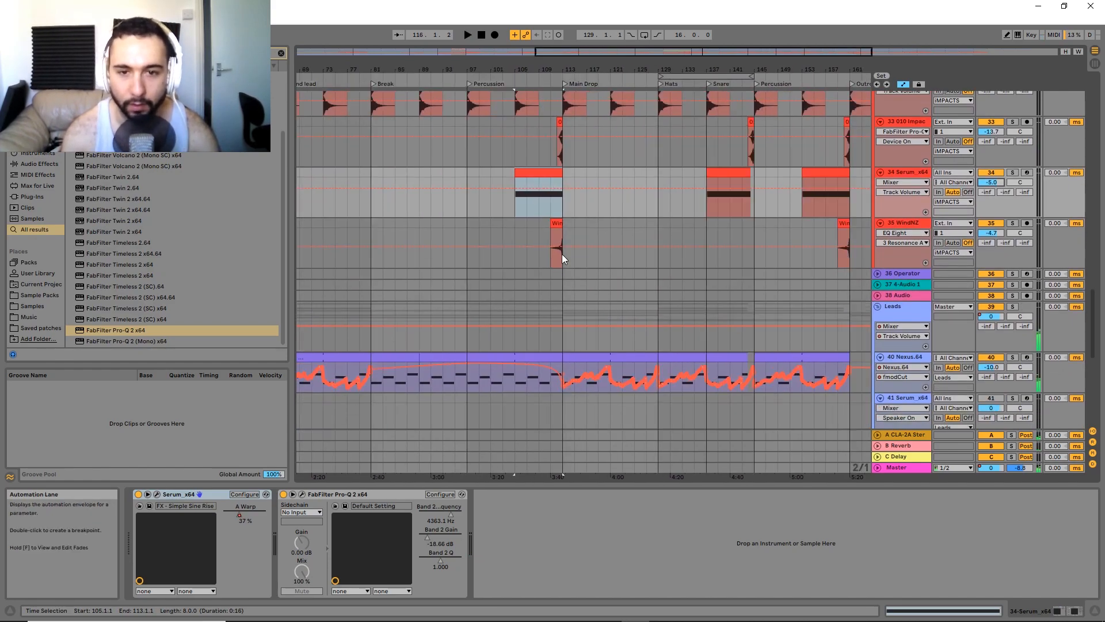
Look over the arrangement from the IMPACTS risers down through the Leads group's tracks to 47 Nexus.64.
scroll(604, 273, up, 2)
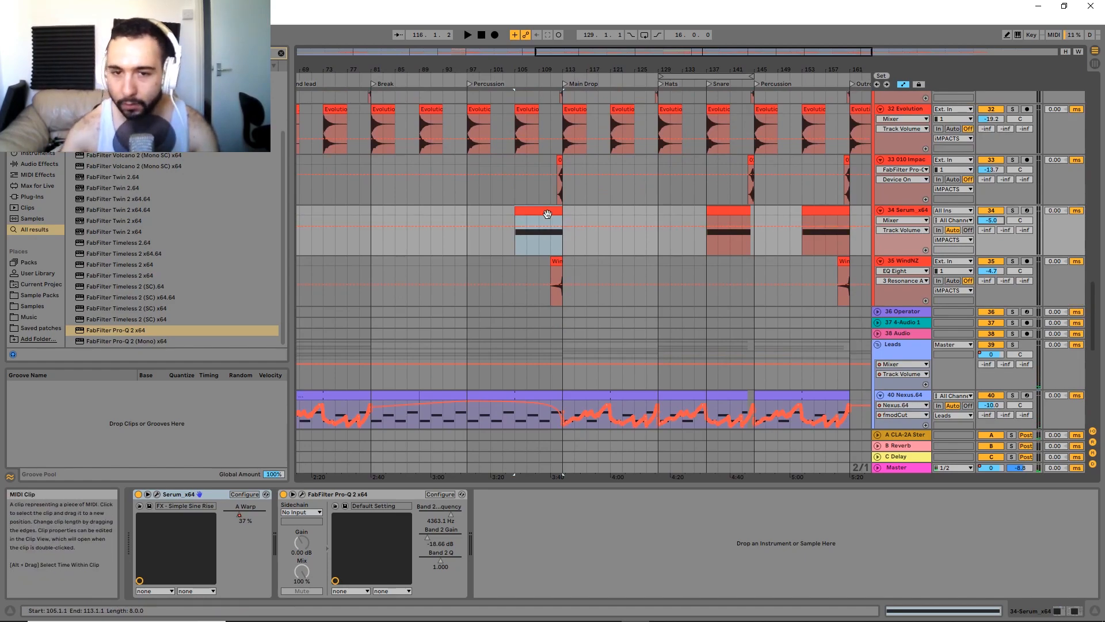
drag(548, 214, 545, 183)
drag(560, 295, 590, 224)
scroll(578, 235, down, 3)
drag(671, 295, 695, 224)
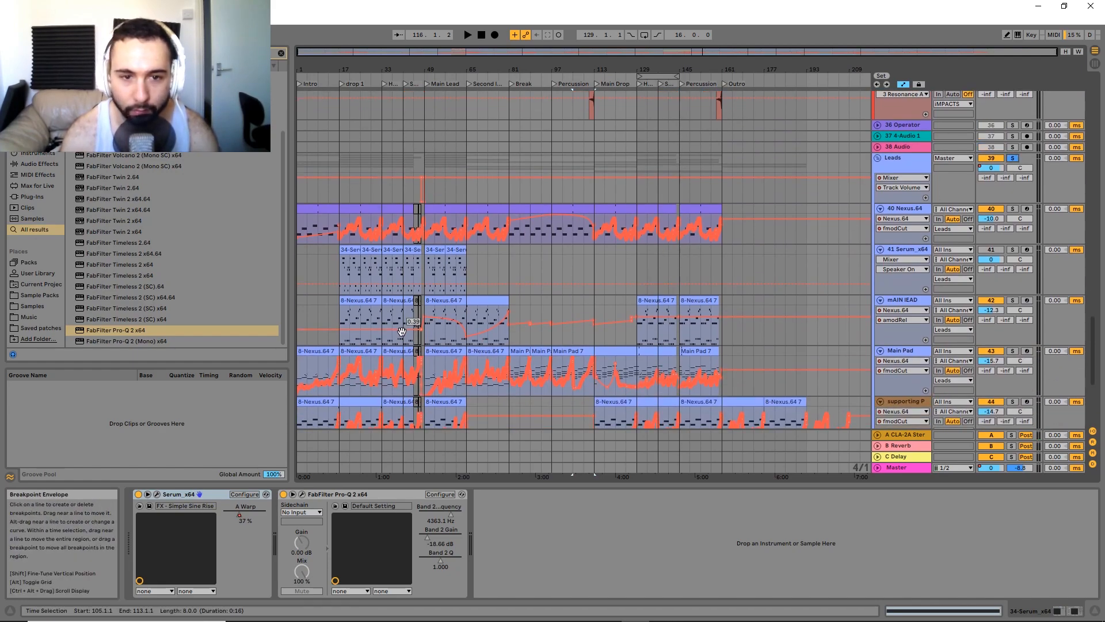
scroll(451, 279, down, 5)
scroll(465, 152, up, 2)
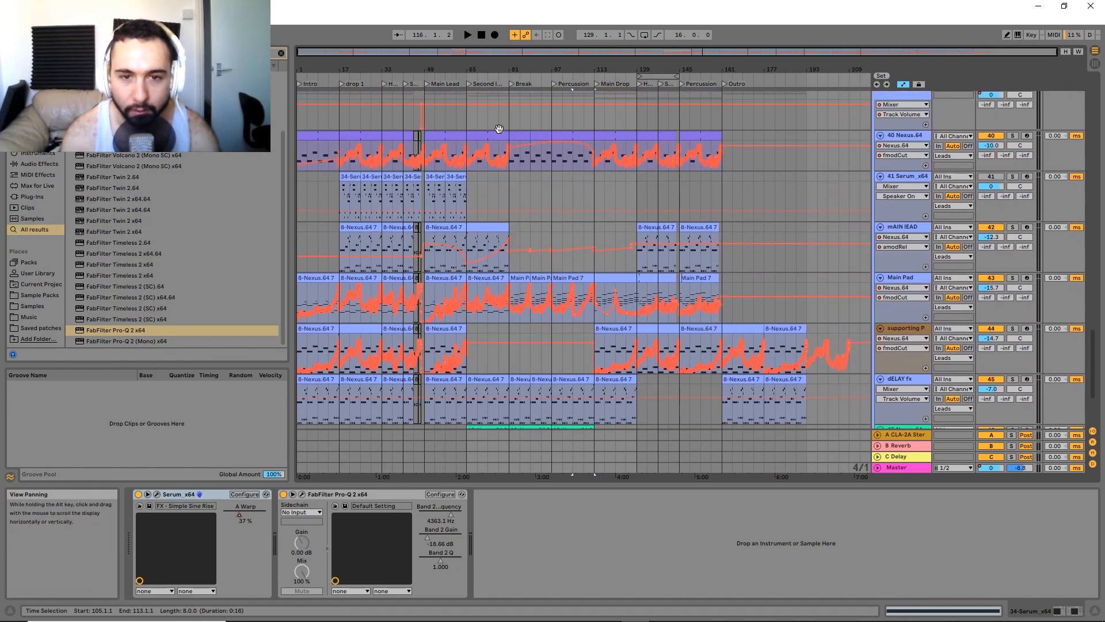
drag(540, 395, 535, 299)
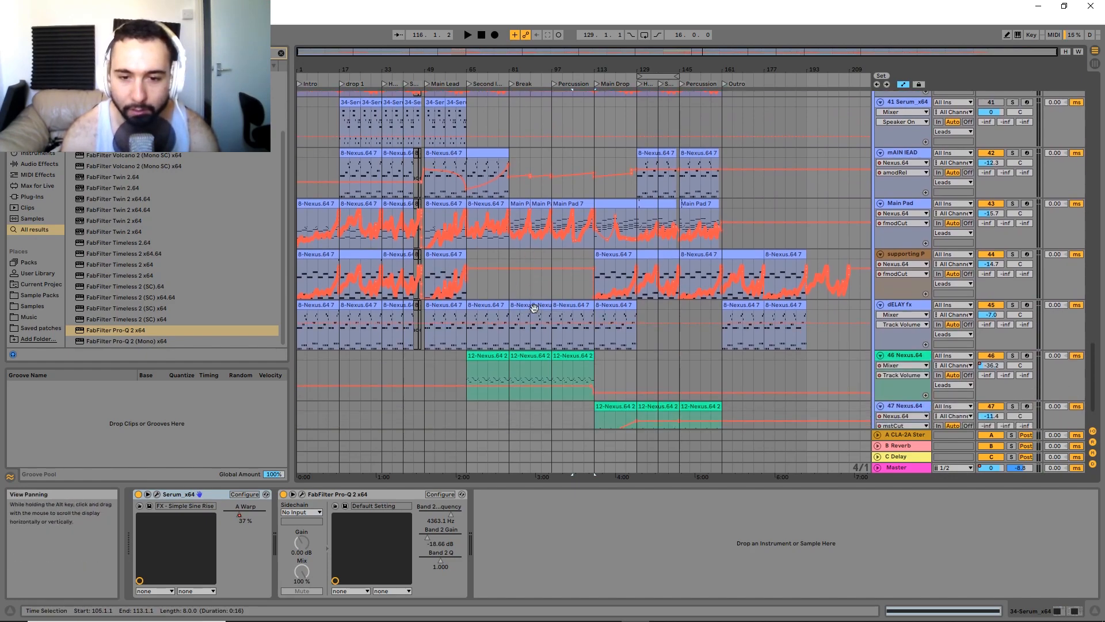
Solo the dELAY fx track, play its Intro clip with its devices shown, and stop playback.
click(328, 306)
click(1012, 305)
key(space)
double_click(900, 306)
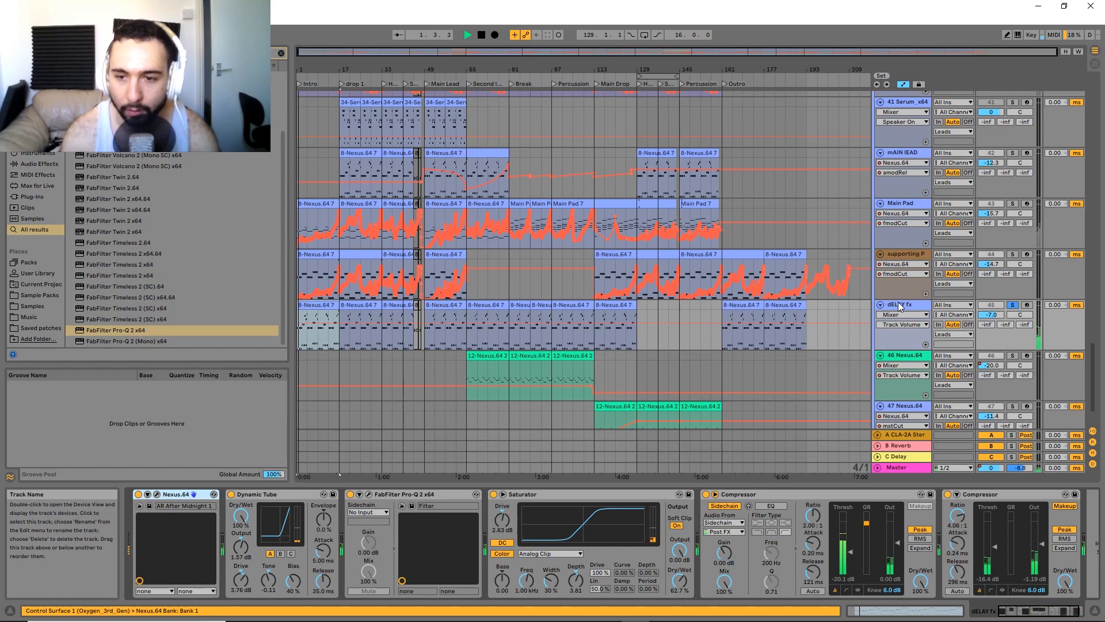
key(space)
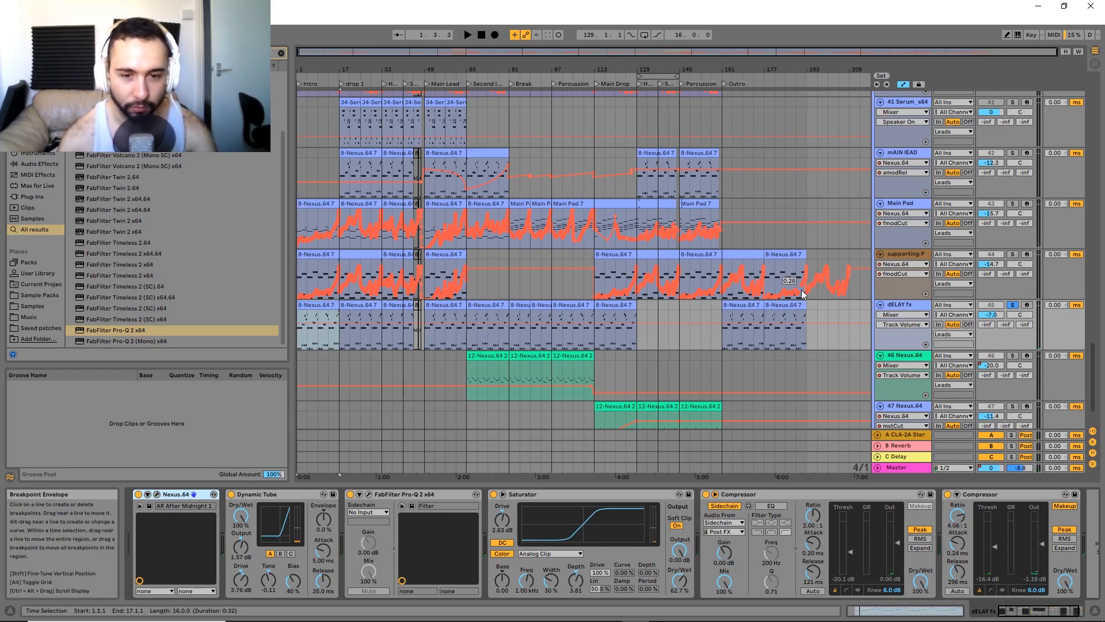
Replay the soloed dELAY fx clip from the start of the Intro and stop playback.
click(477, 300)
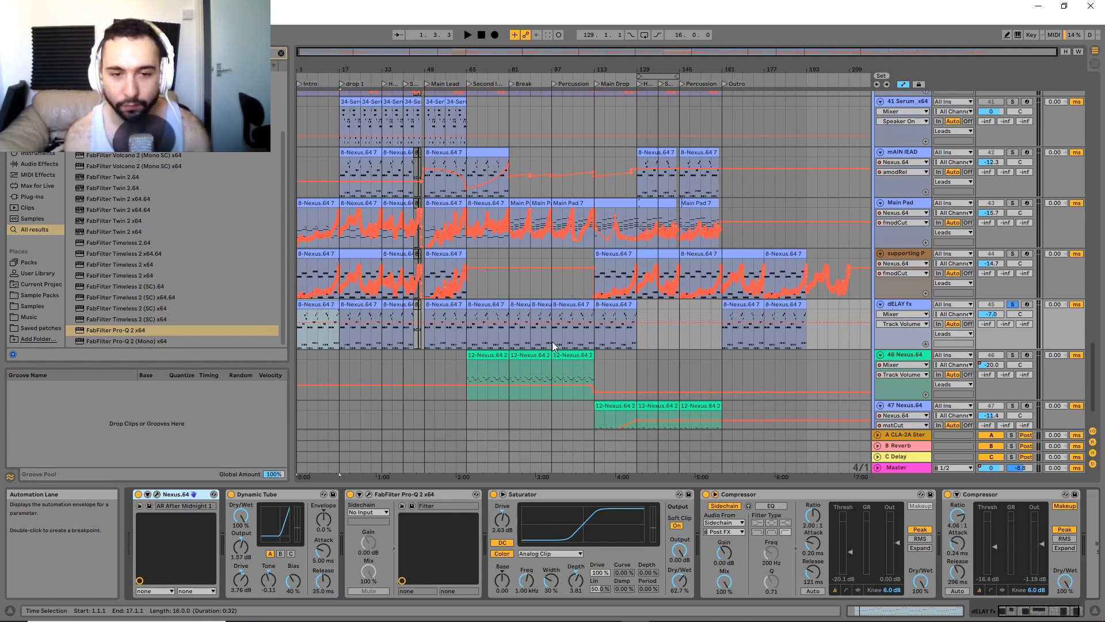
scroll(397, 235, down, 2)
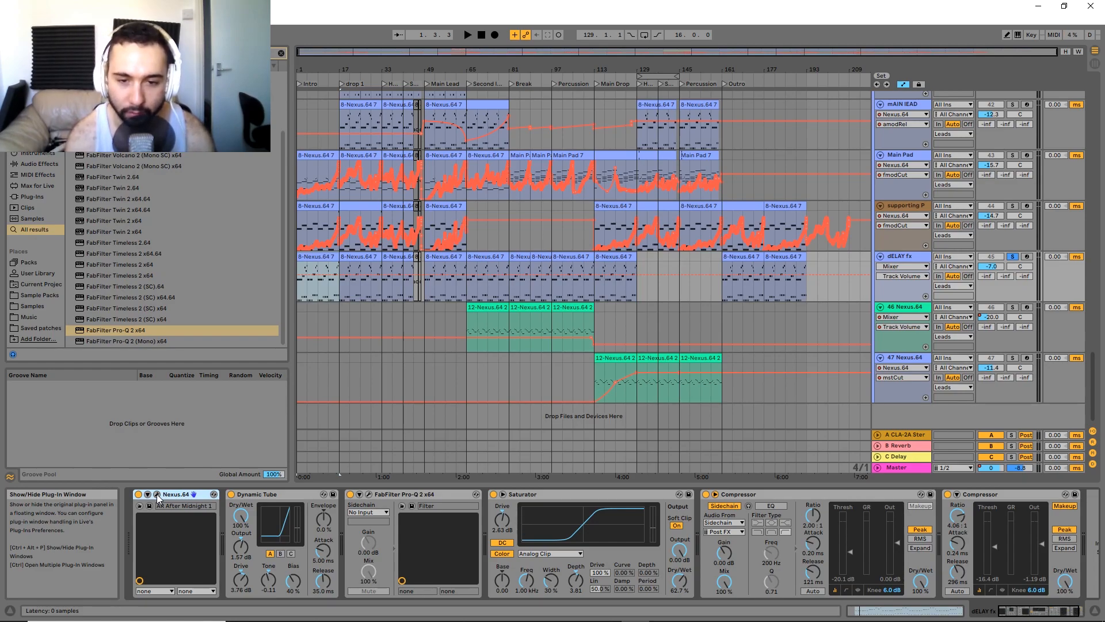
key(space)
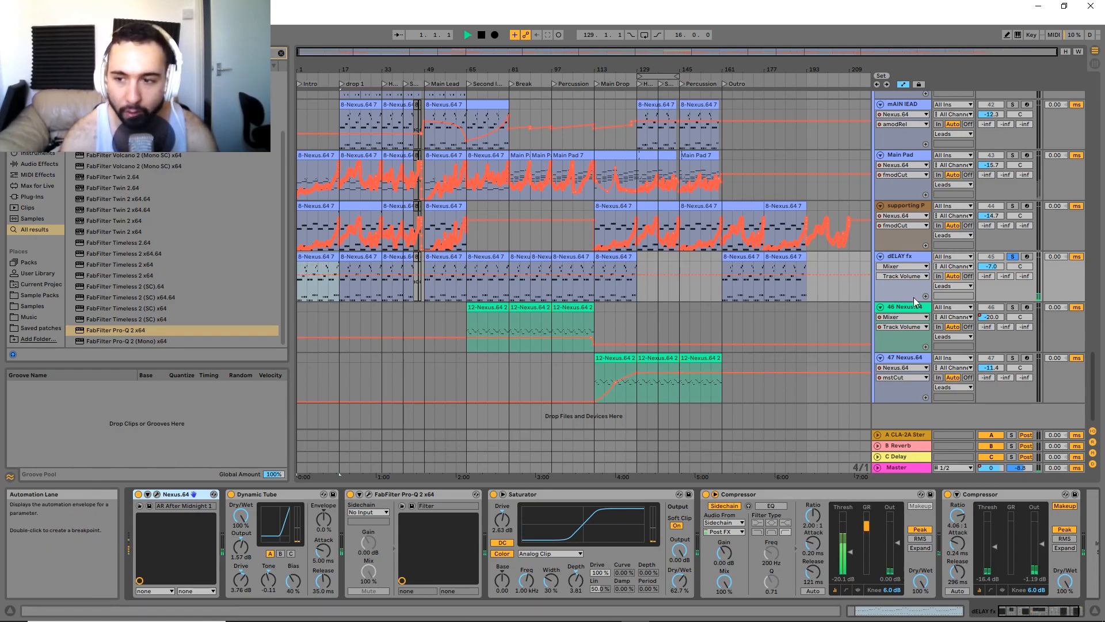
scroll(378, 268, up, 1)
key(space)
Display the Nexus.64 fmodCut automation on the mAIN lEAD track and select its drop 1 clip.
scroll(423, 318, up, 2)
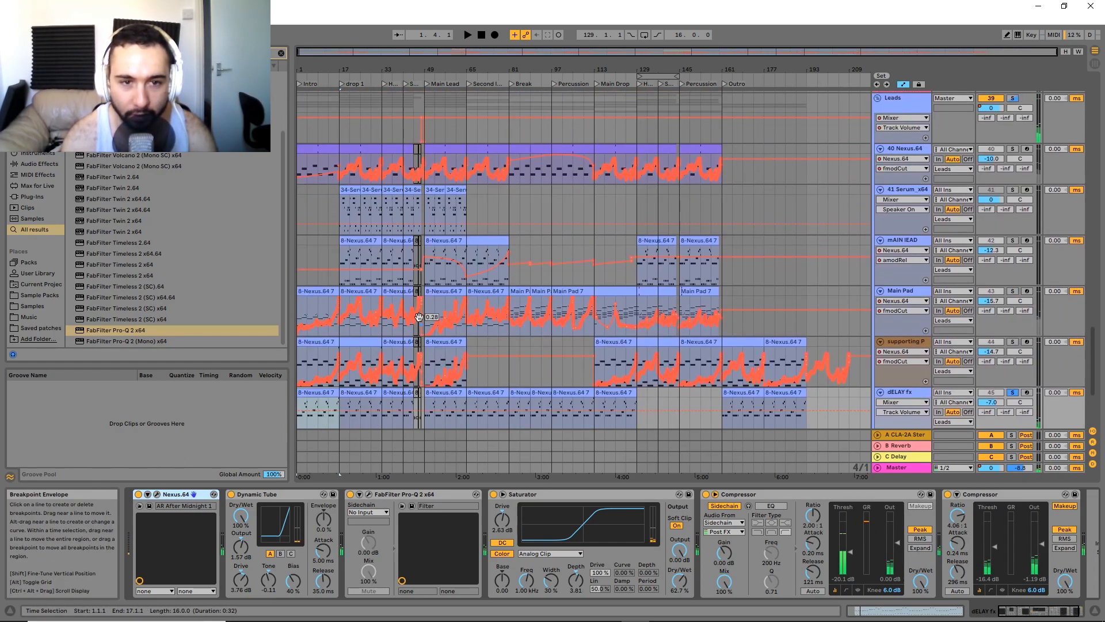
click(902, 240)
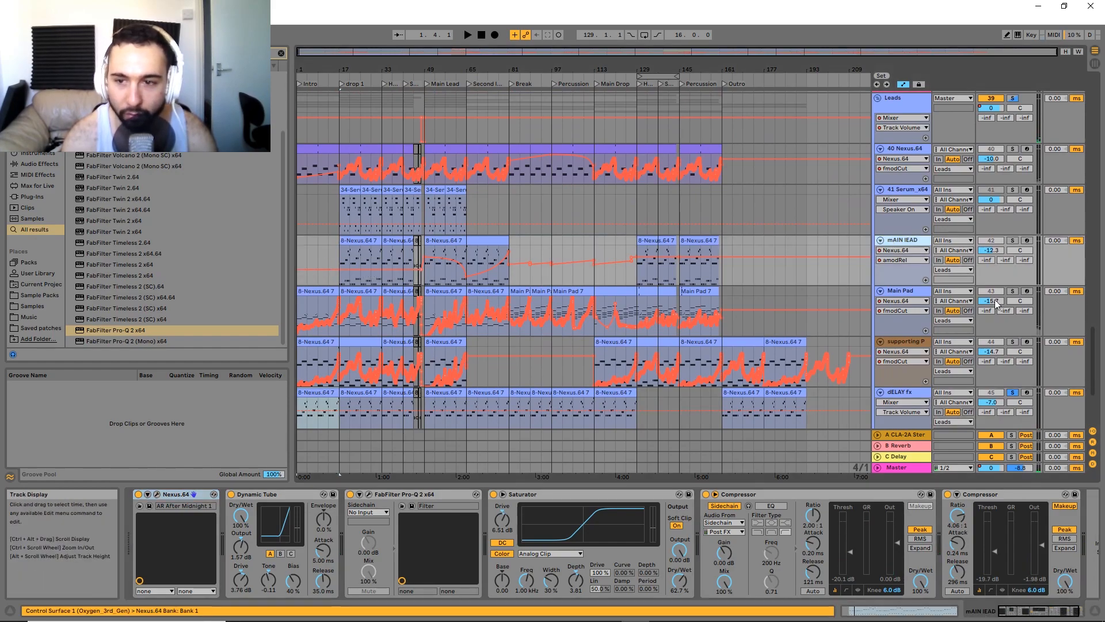
click(897, 251)
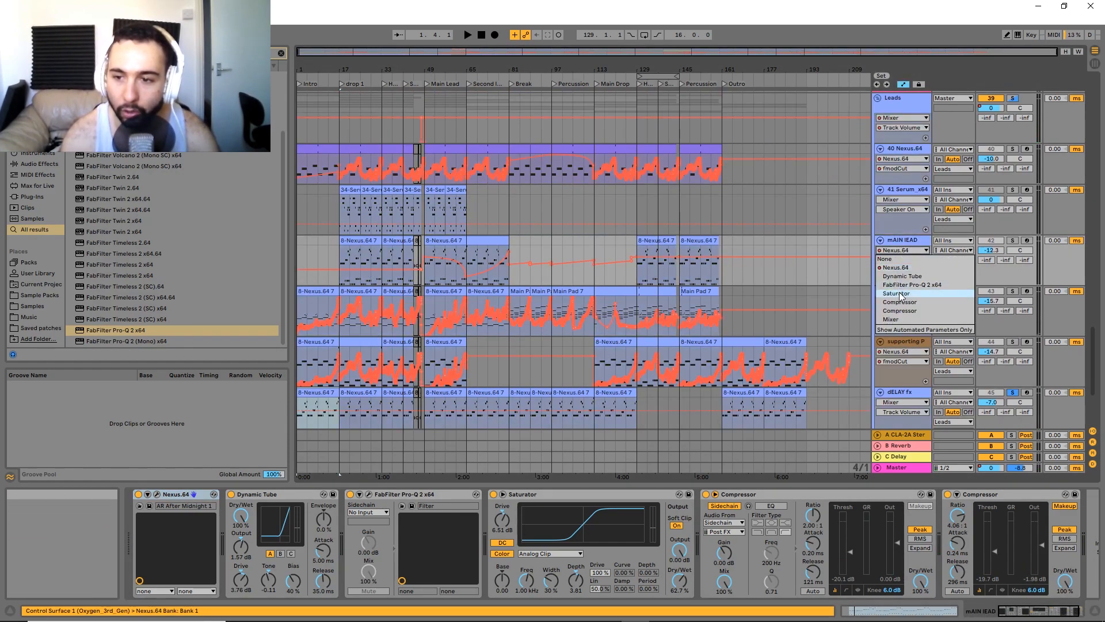
click(904, 267)
click(903, 259)
click(902, 405)
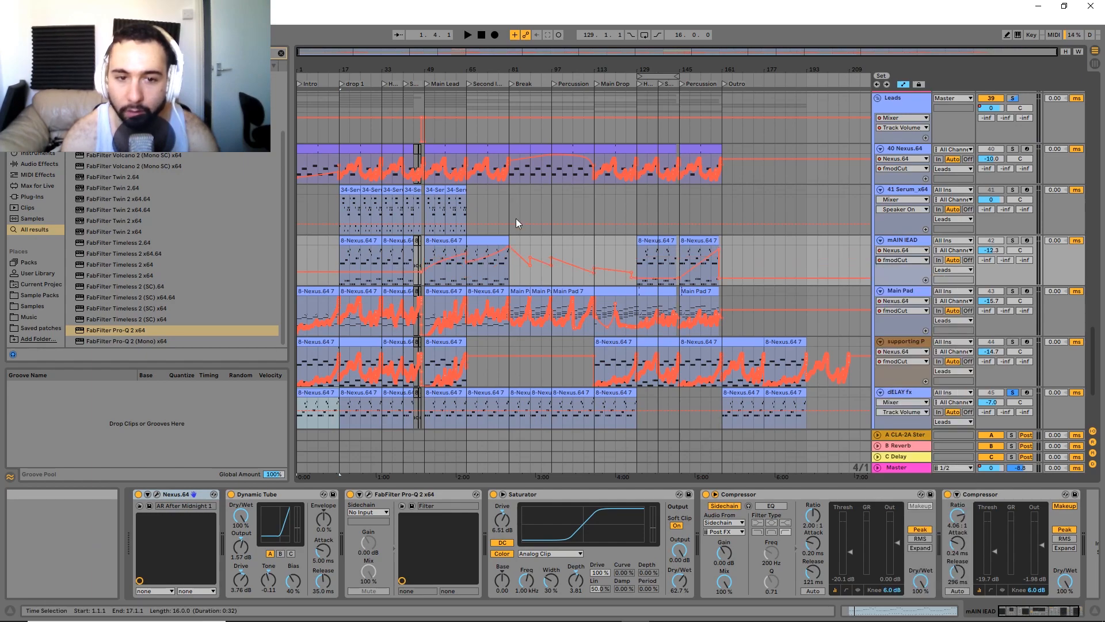
click(338, 331)
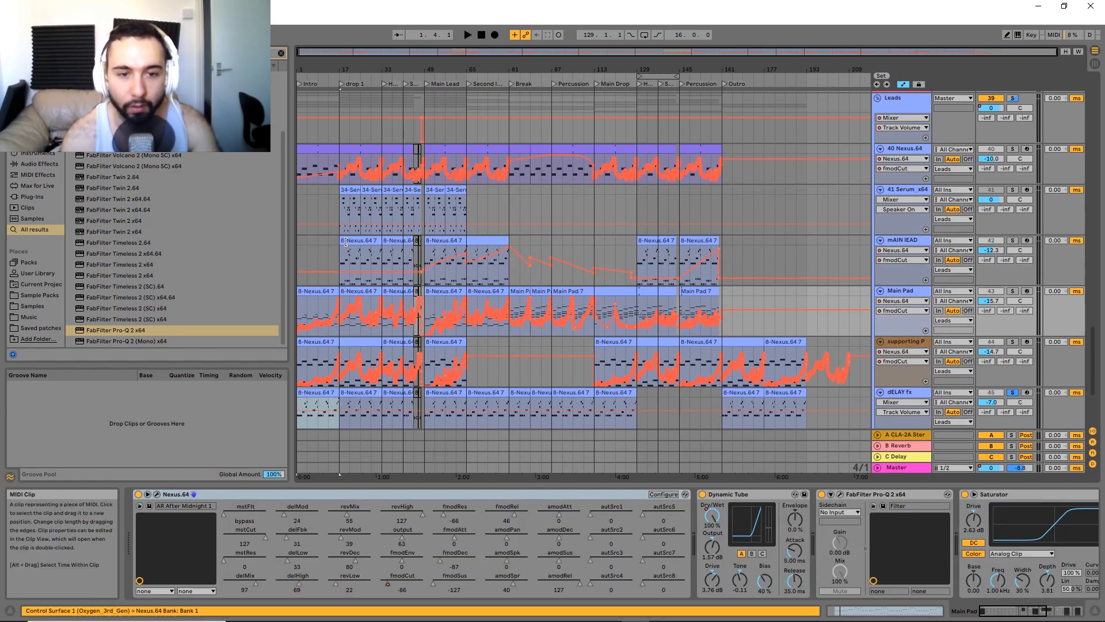
click(355, 265)
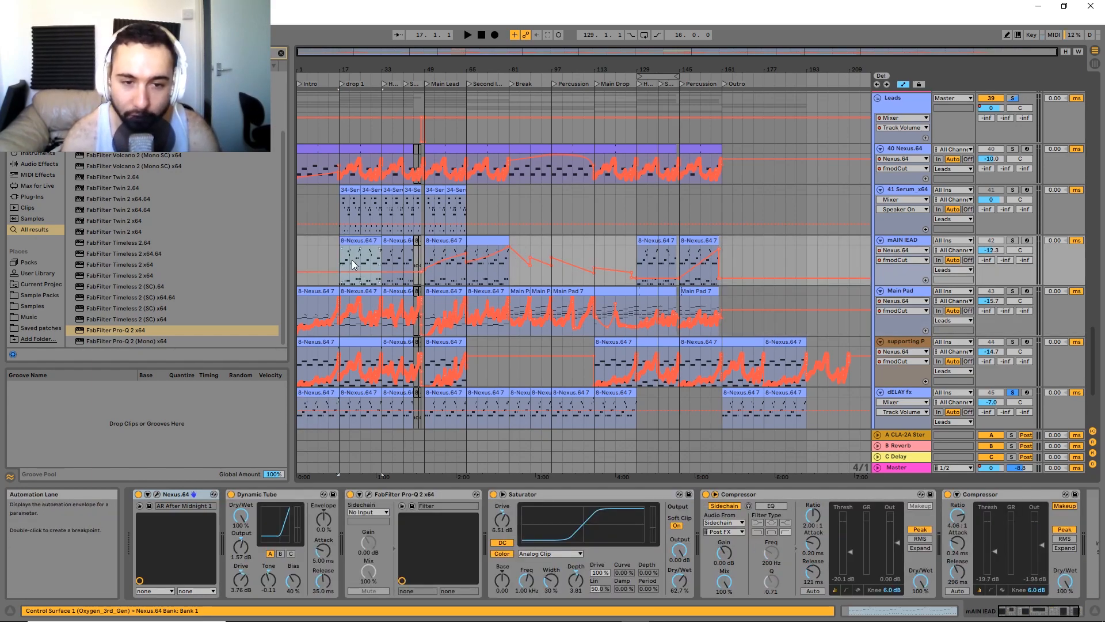
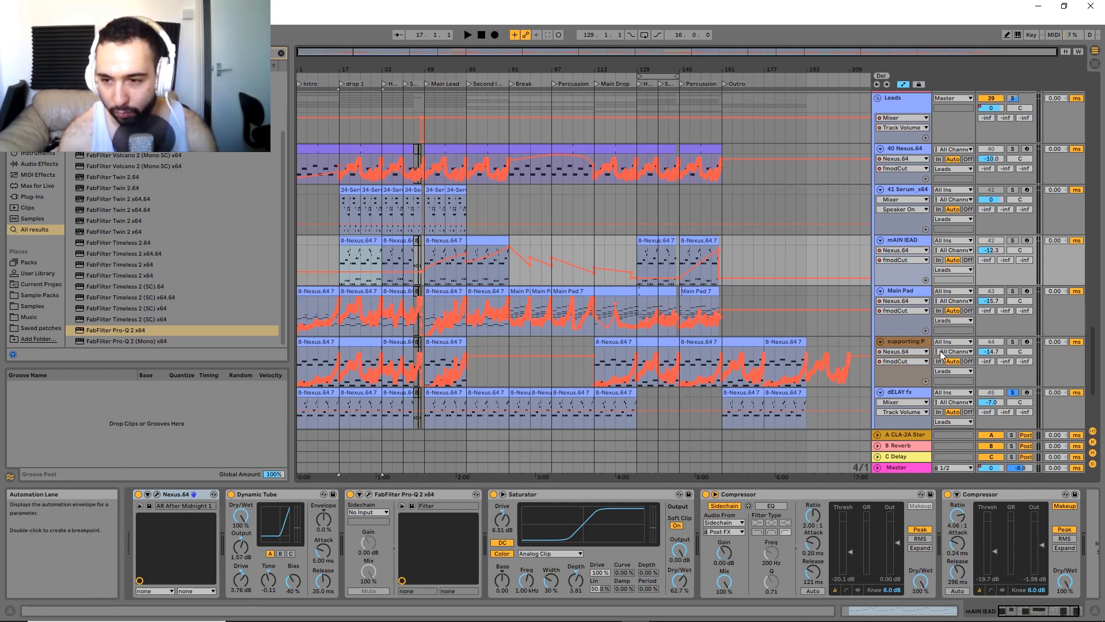
Rename the 40 Nexus.64 track as Arp Effect.
click(905, 150)
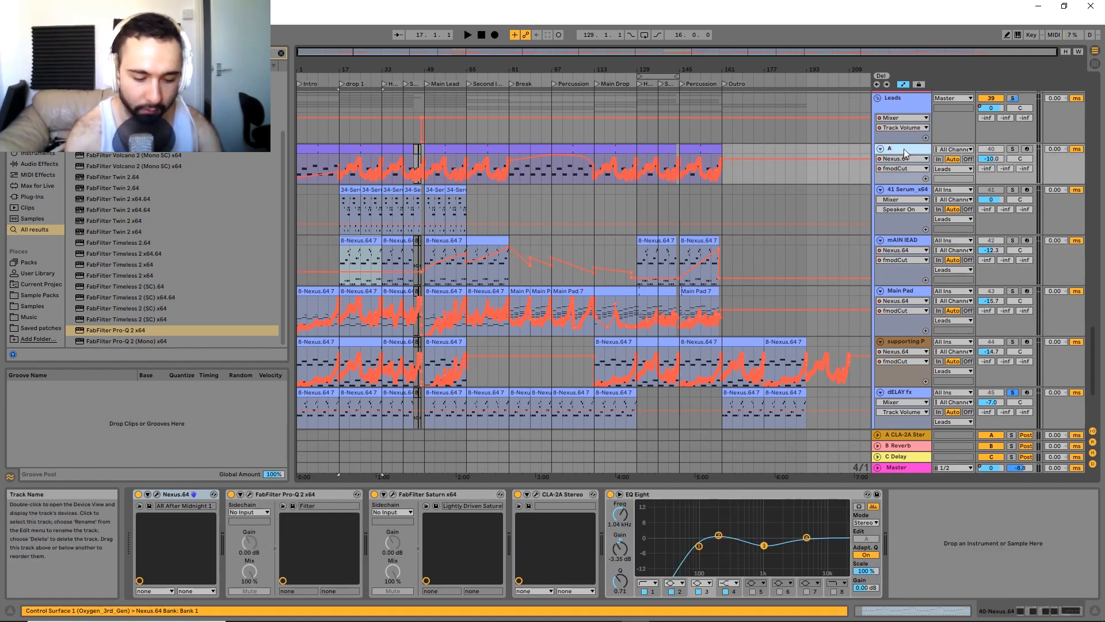
text(Arp Effect)
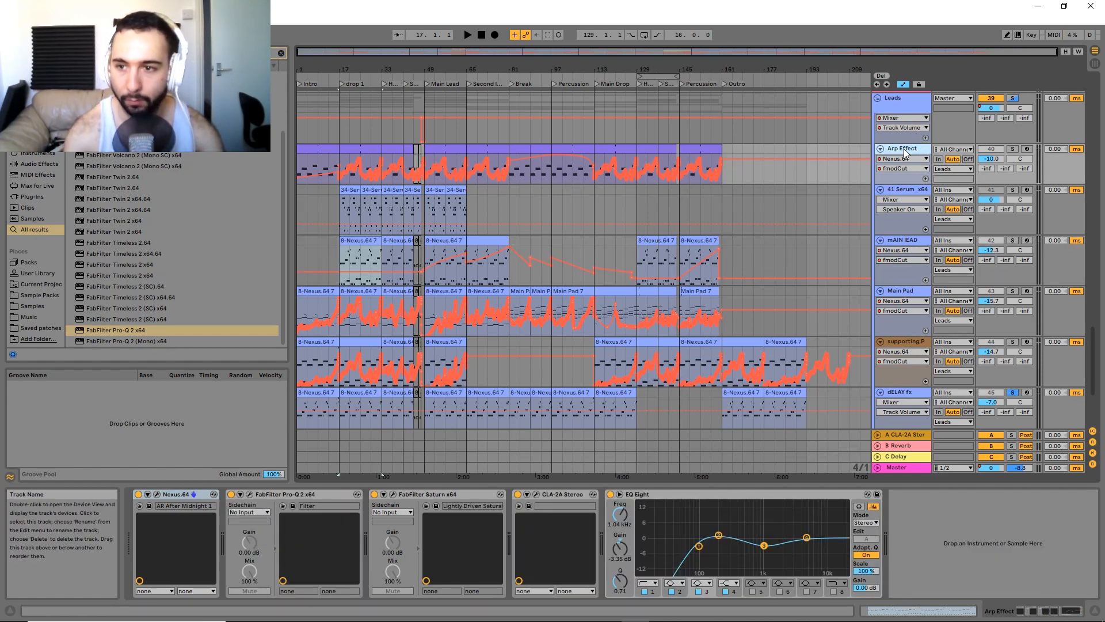
key(Return)
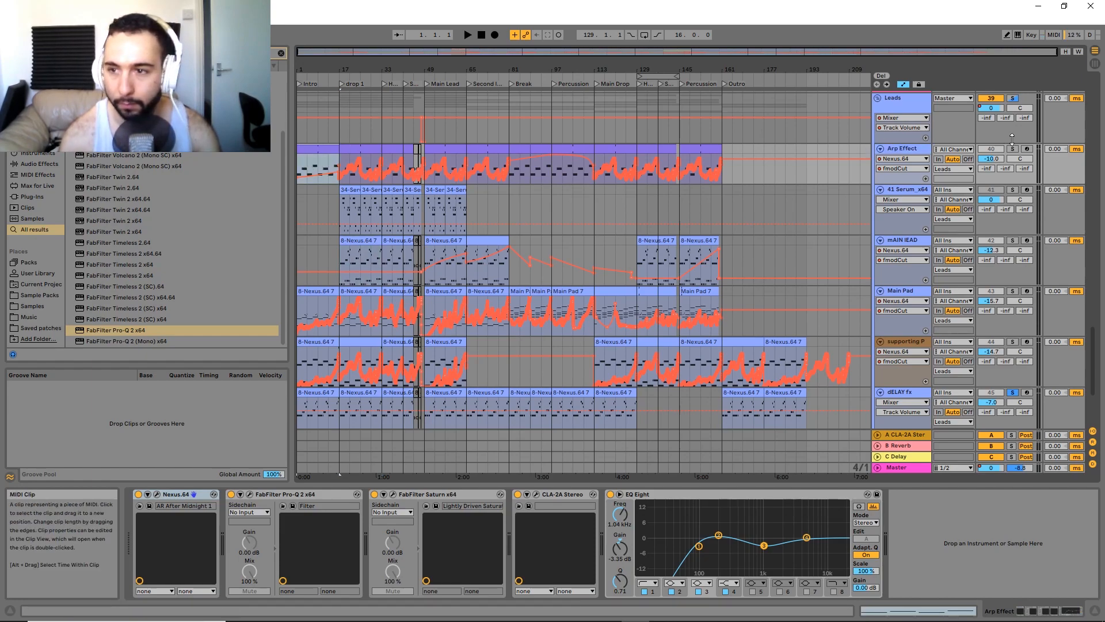
Play the soloed Arp Effect from Intro and drop 1, and enable its EQ Eight band 8 as a high cut at about 5.39 kHz.
key(space)
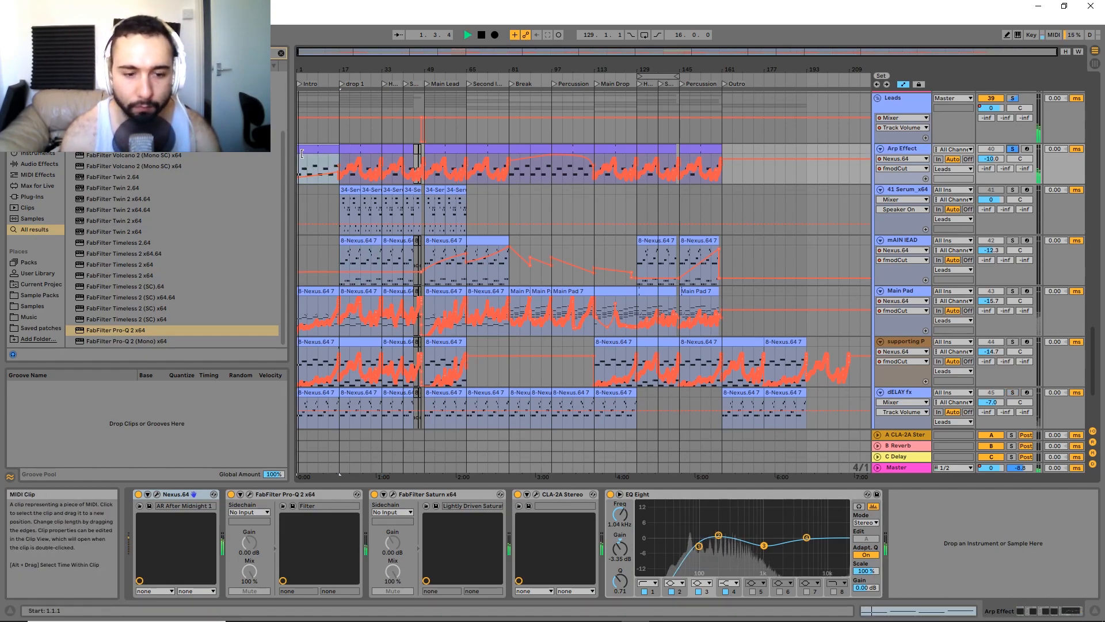
click(353, 148)
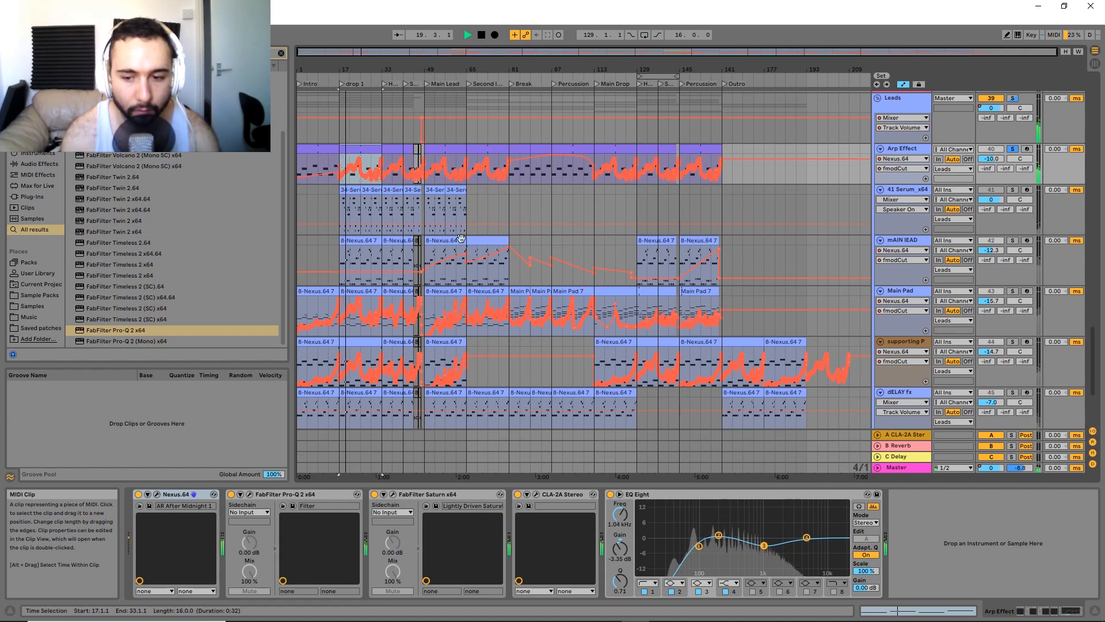
click(833, 592)
drag(836, 548, 808, 546)
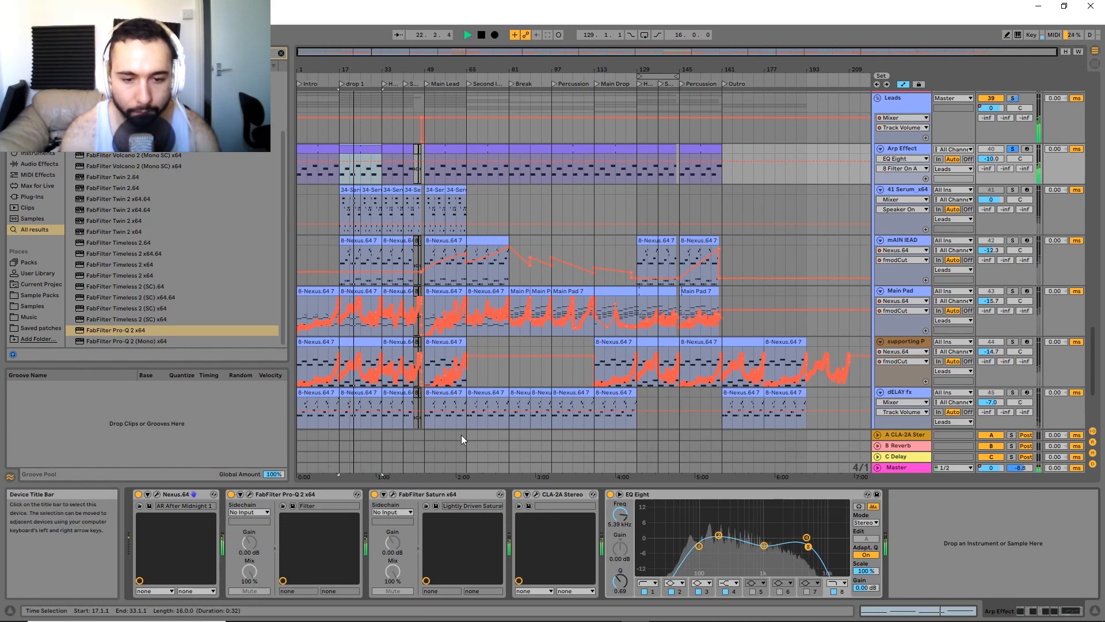
key(space)
Play the whole Leads group soloed from drop 1, without the Arp Effect solo, and stop playback.
scroll(441, 316, up, 3)
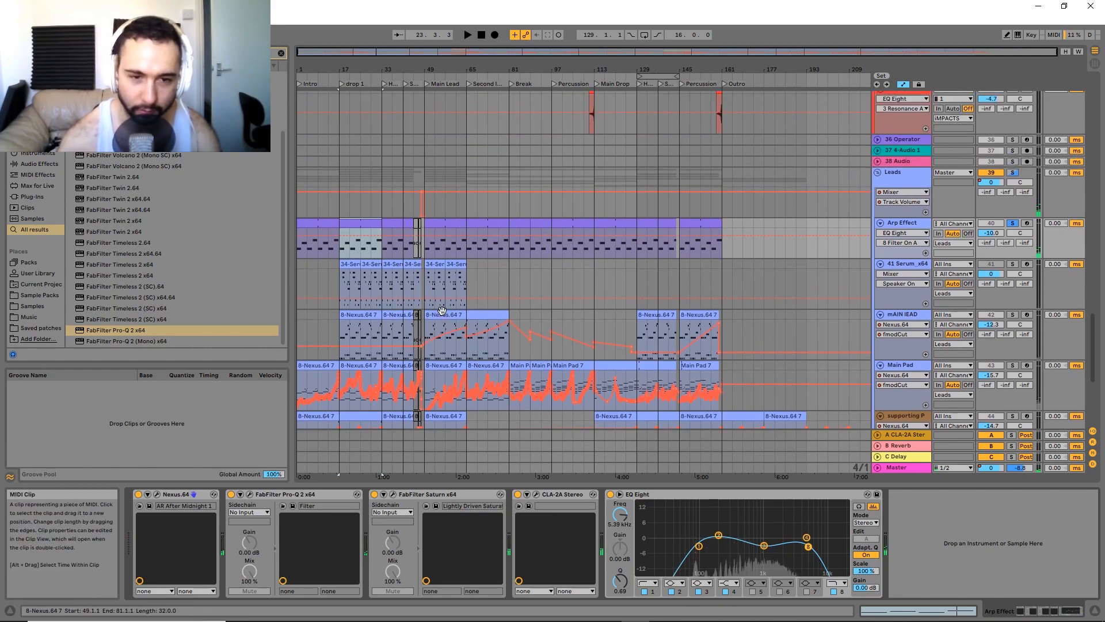
click(1013, 172)
key(space)
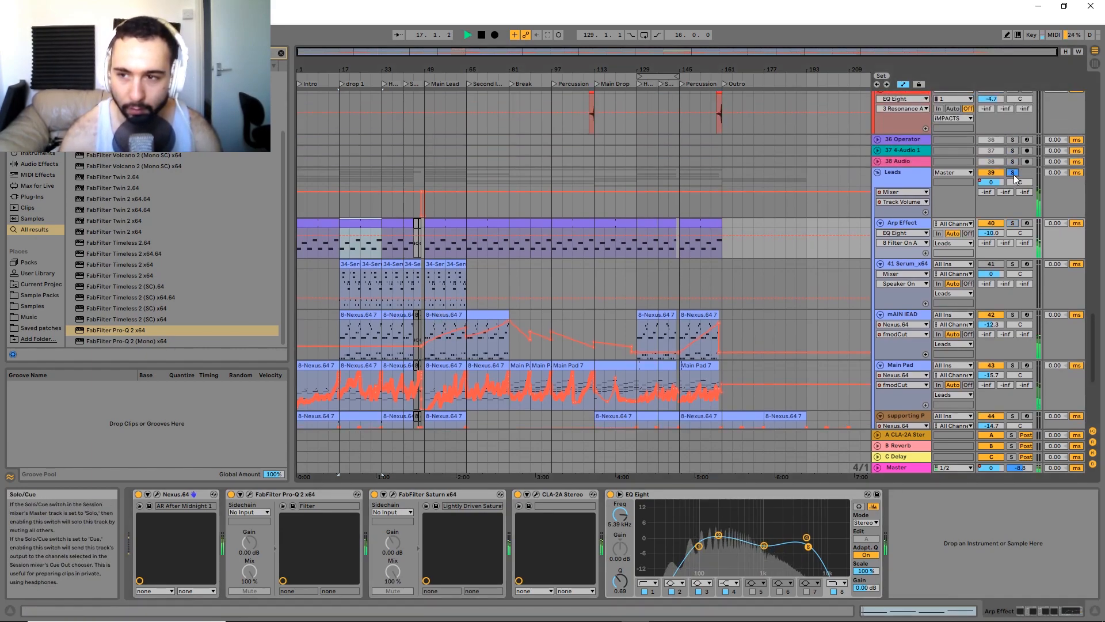
key(space)
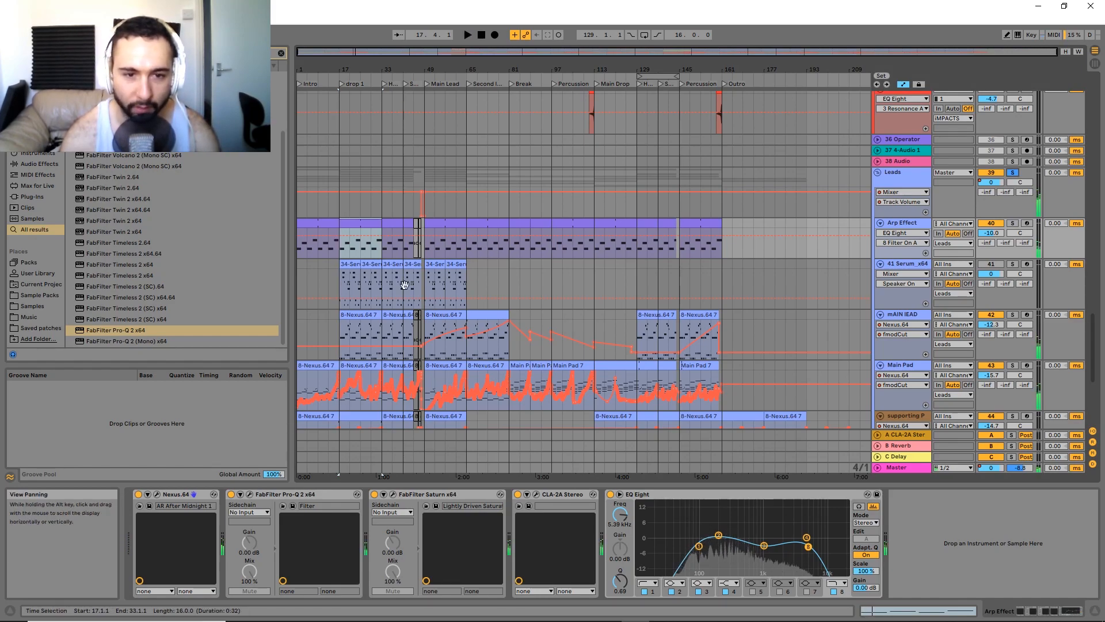
Inspect the device chain of the 41 Serum_x64 track in the Leads group.
scroll(412, 281, down, 2)
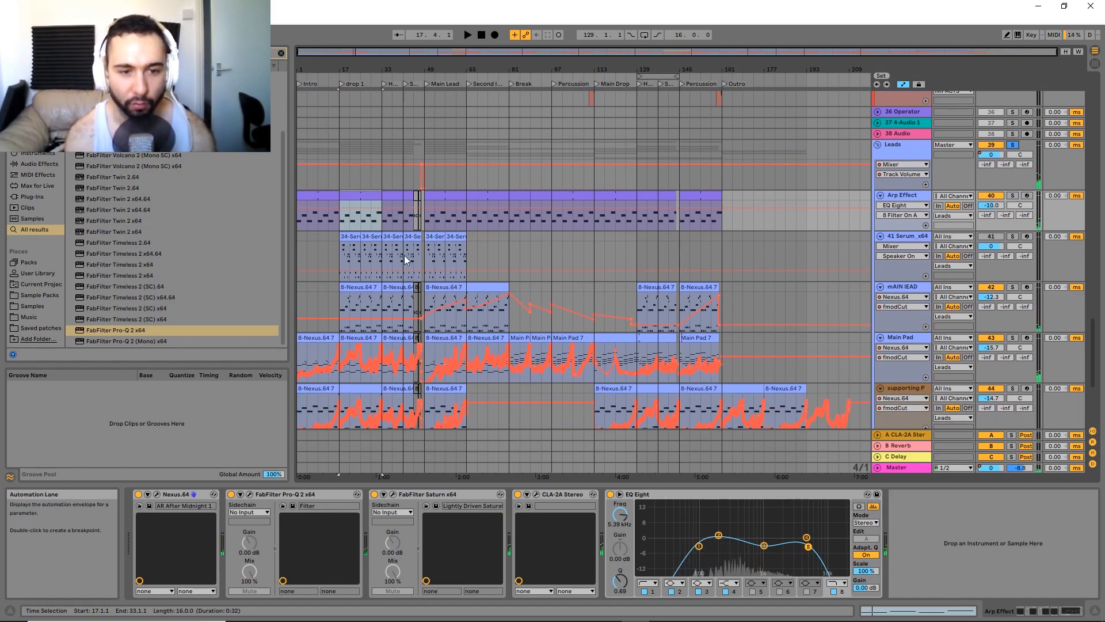
scroll(404, 255, down, 2)
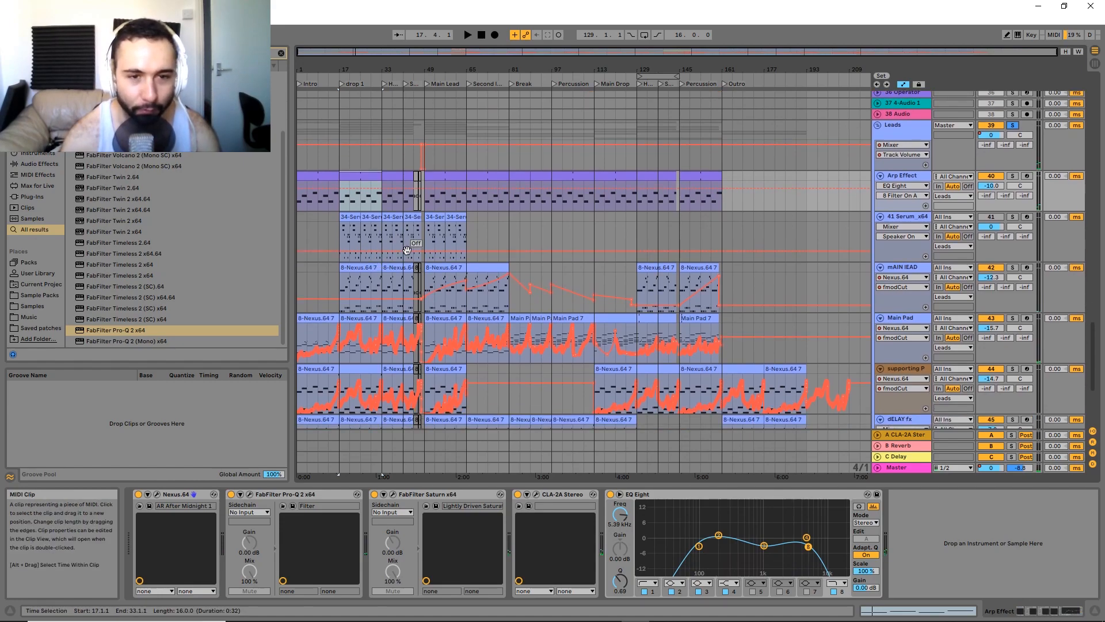
scroll(415, 294, up, 2)
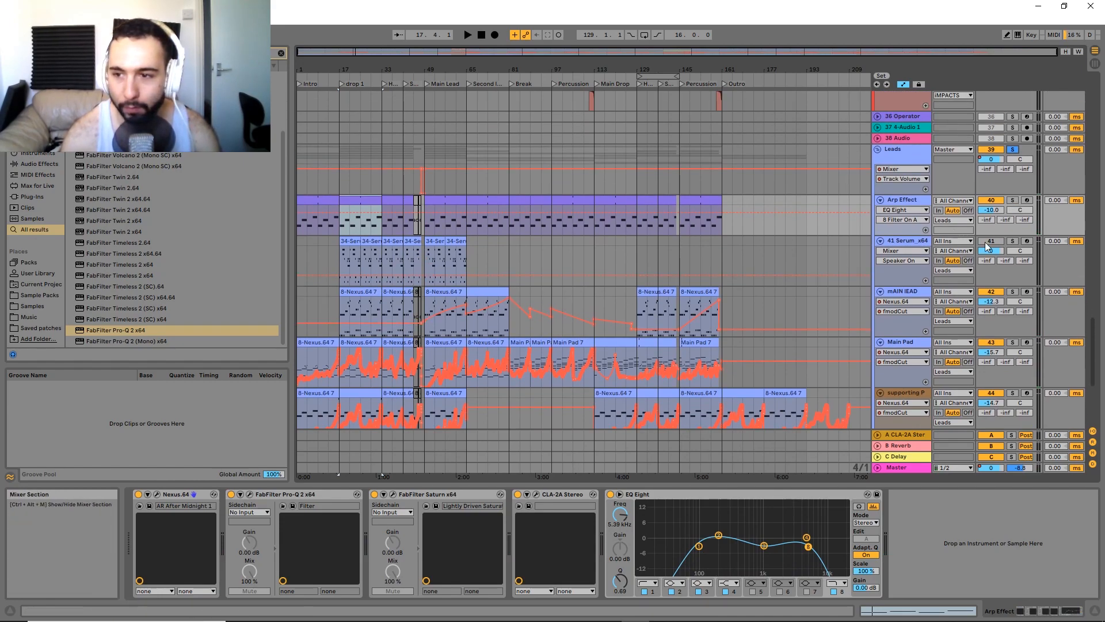
click(902, 240)
scroll(864, 259, down, 1)
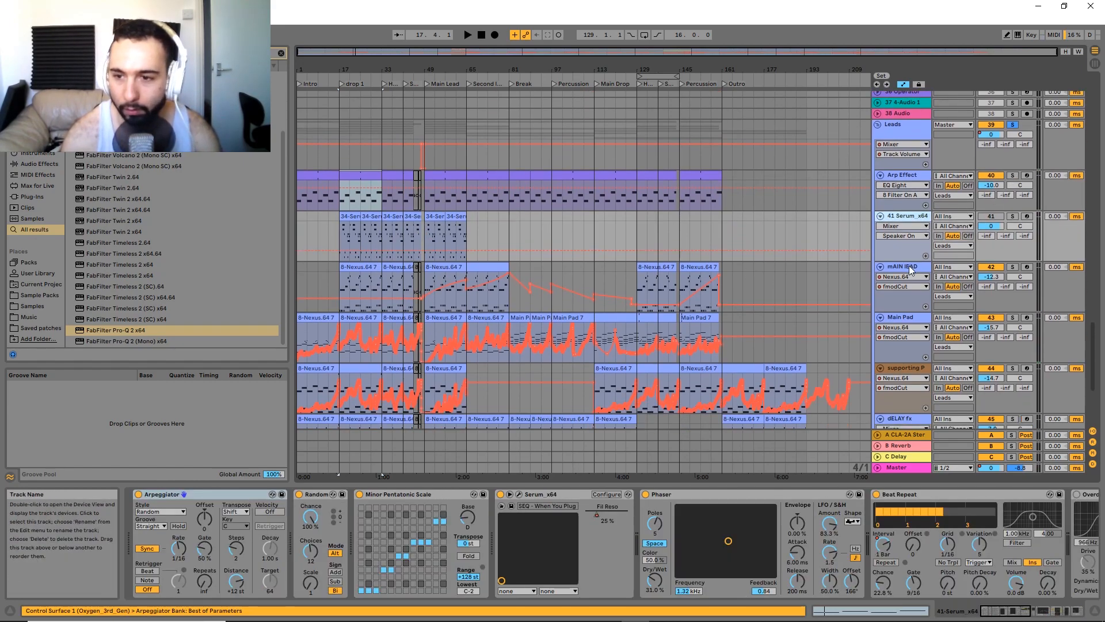
Solo the mAIN lEAD track, play its clip from drop 1, and stop playback.
click(910, 266)
click(1012, 267)
key(space)
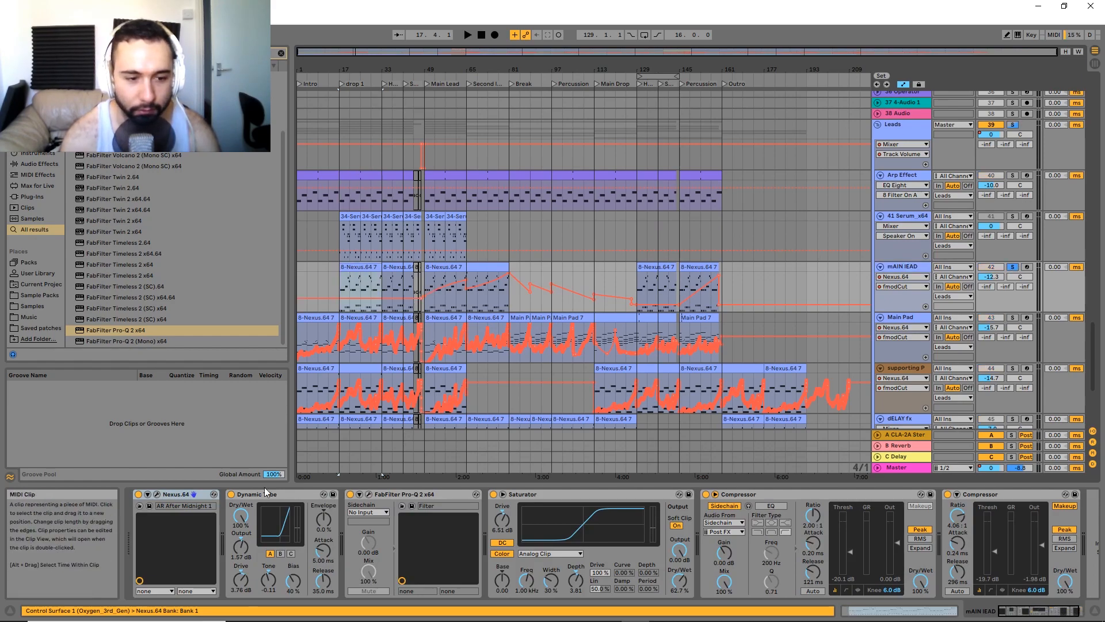
key(space)
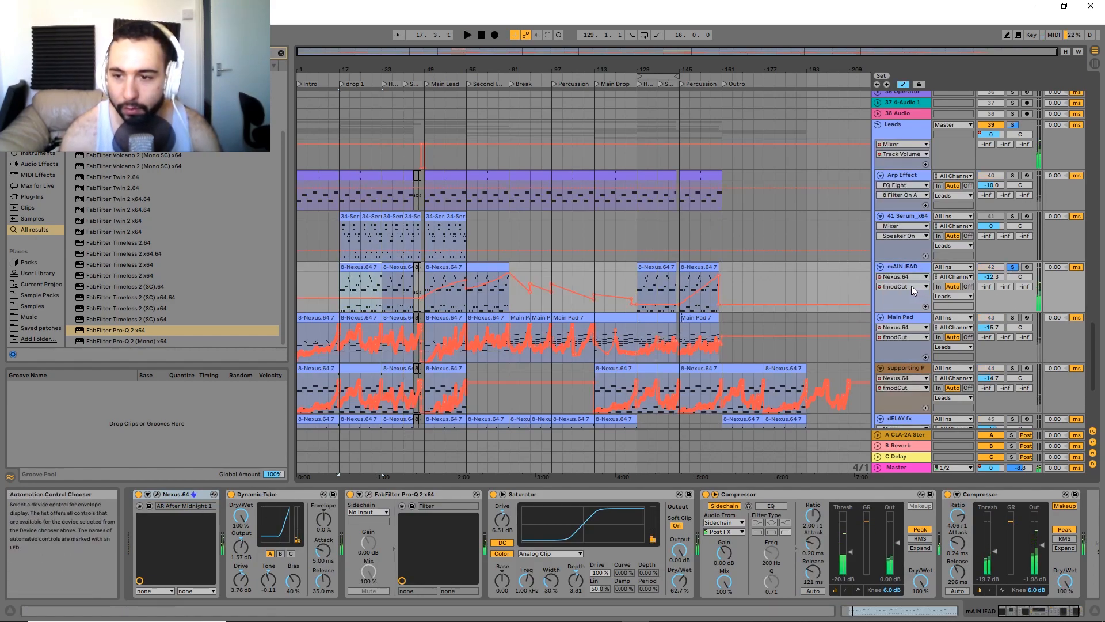
Review the mAIN lEAD track's automatable Nexus.64 parameters, keeping fmodCut displayed, and look over the neighbouring lead tracks.
click(906, 286)
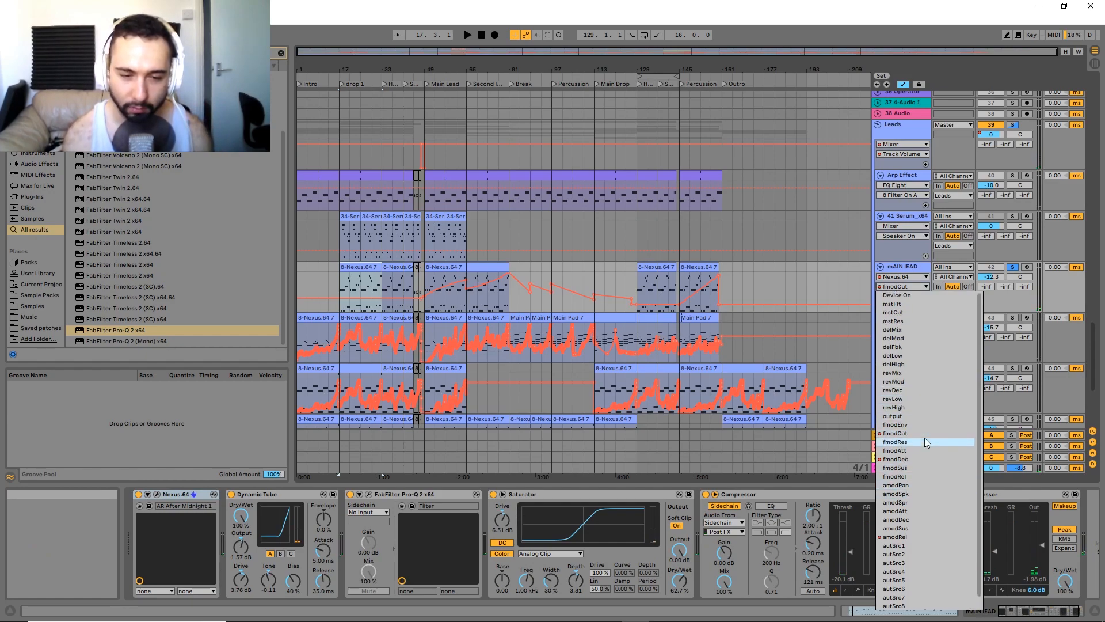
click(906, 288)
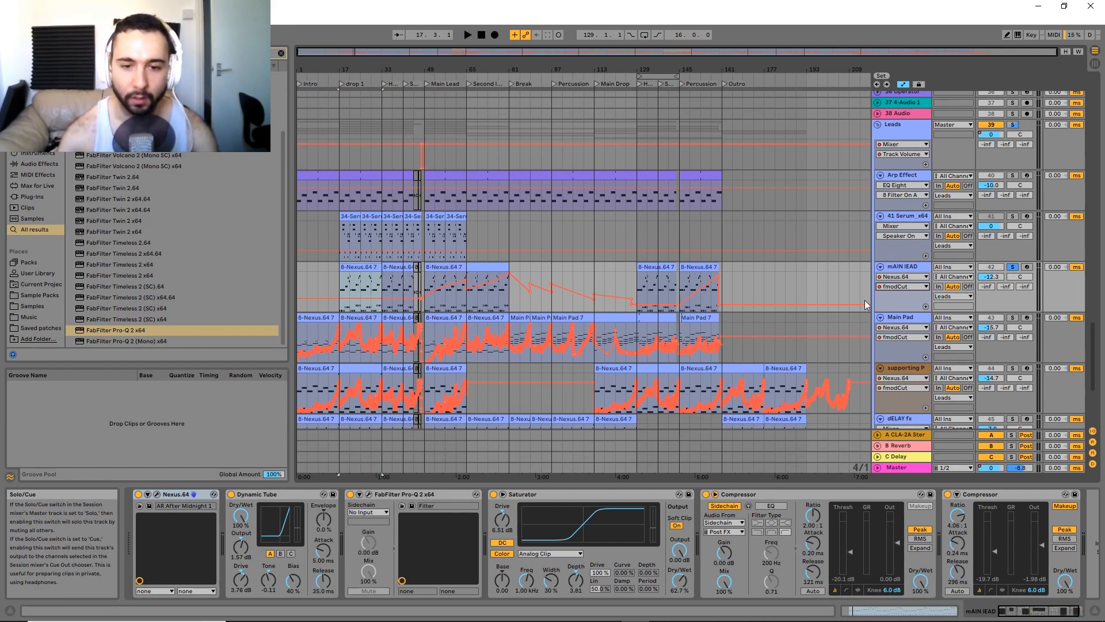
scroll(527, 305, down, 3)
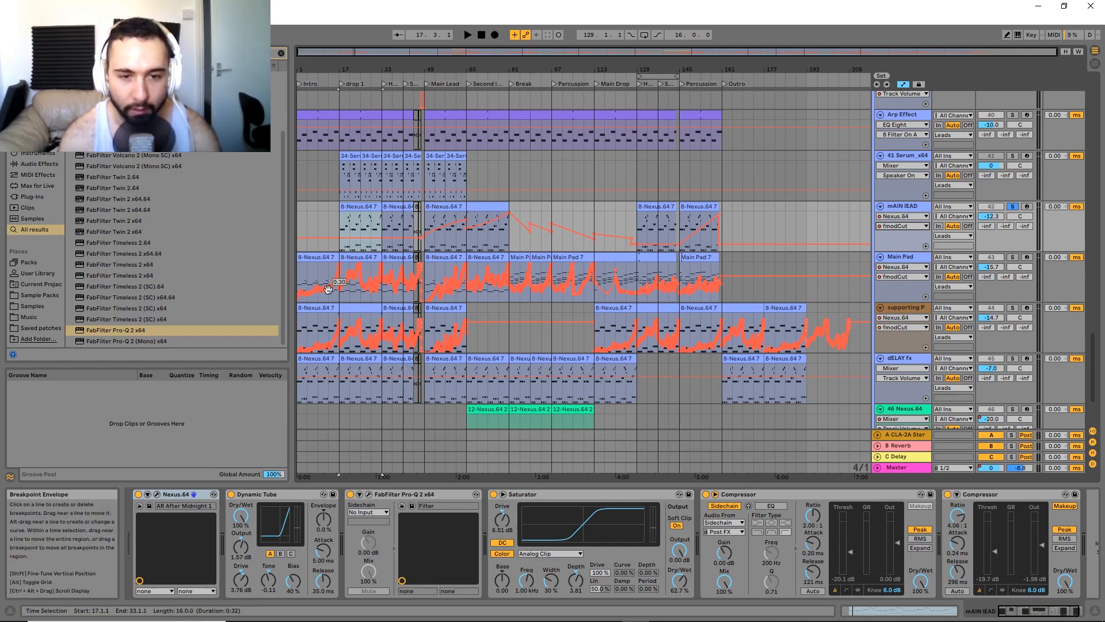
scroll(328, 286, up, 1)
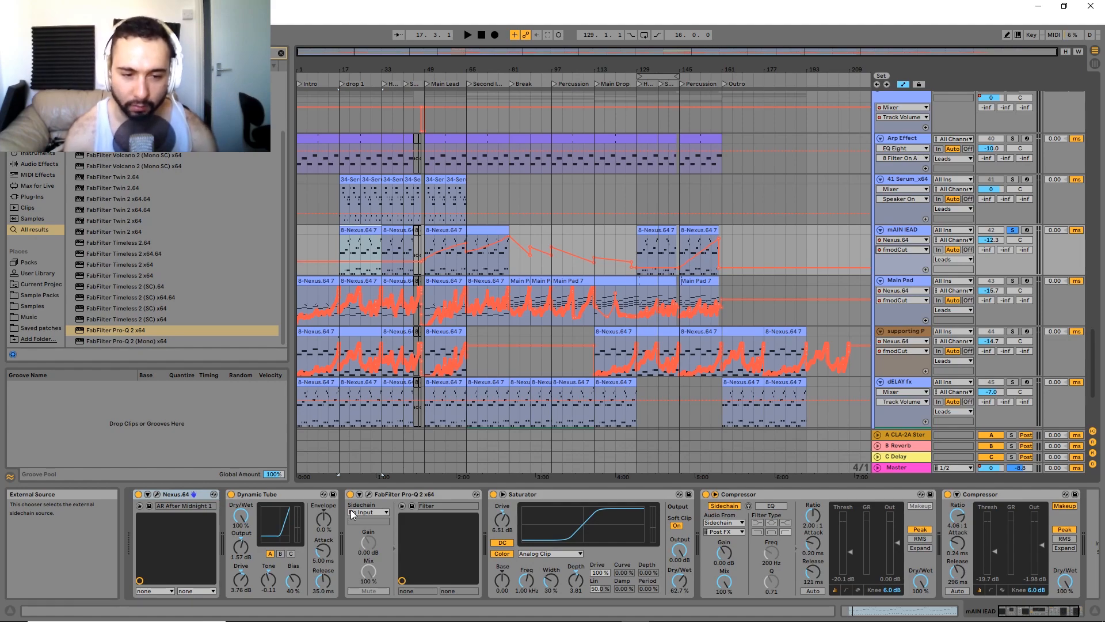
Inspect the mAIN lEAD track's Saturator and FabFilter Pro-Q 2 filter curve, and briefly play the track from drop 1.
click(548, 495)
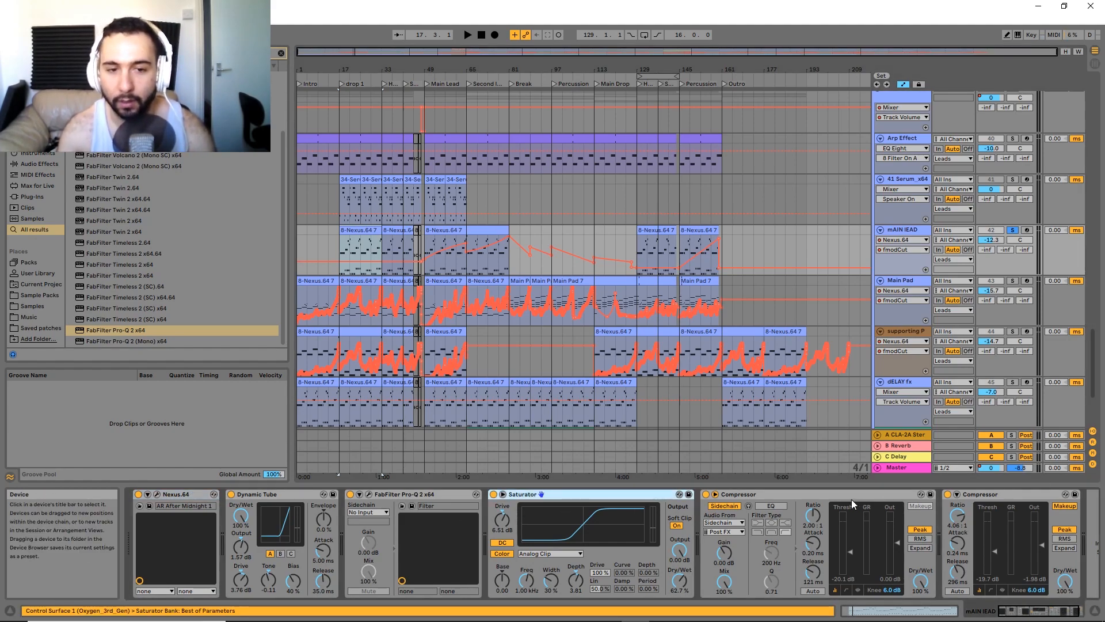
click(367, 495)
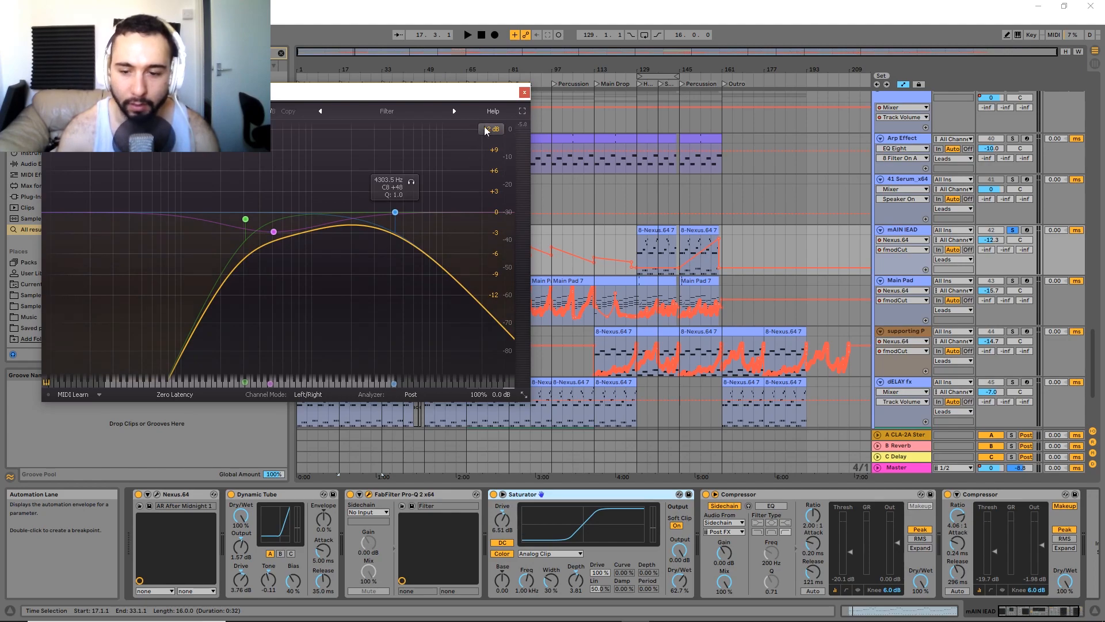
click(524, 92)
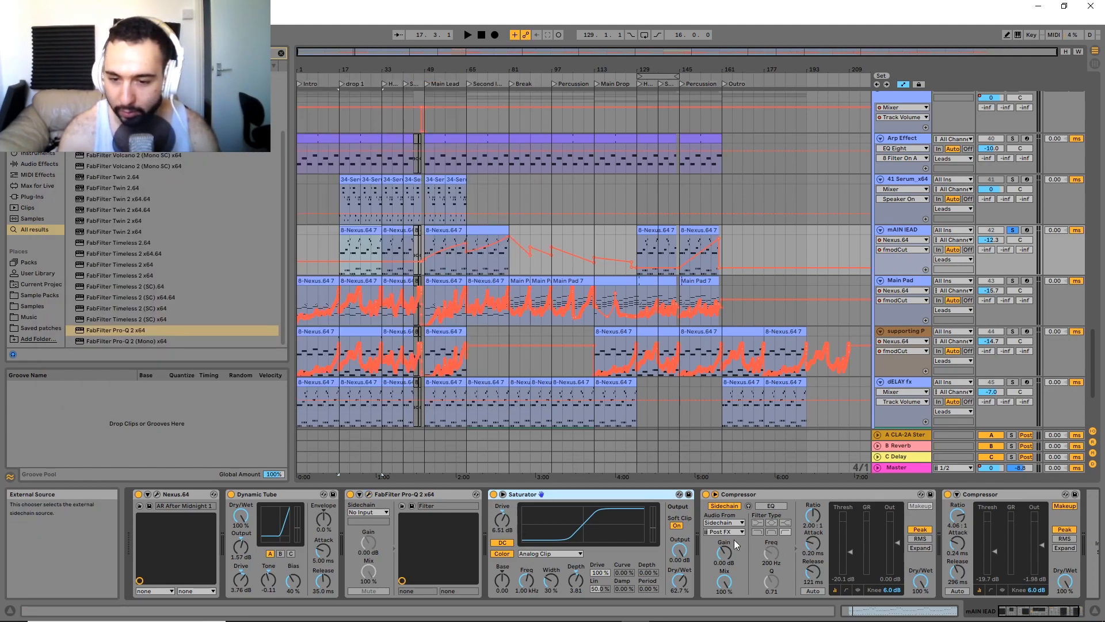
key(space)
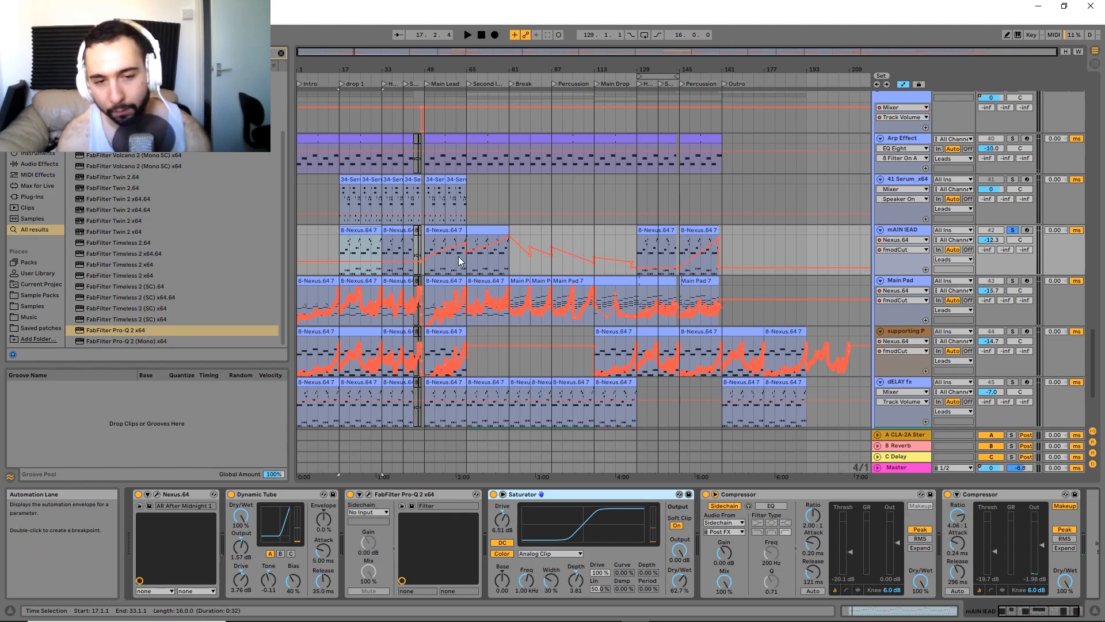
Solo the Main Pad track, show its device chain, play it from drop 1, and stop playback.
scroll(457, 278, down, 1)
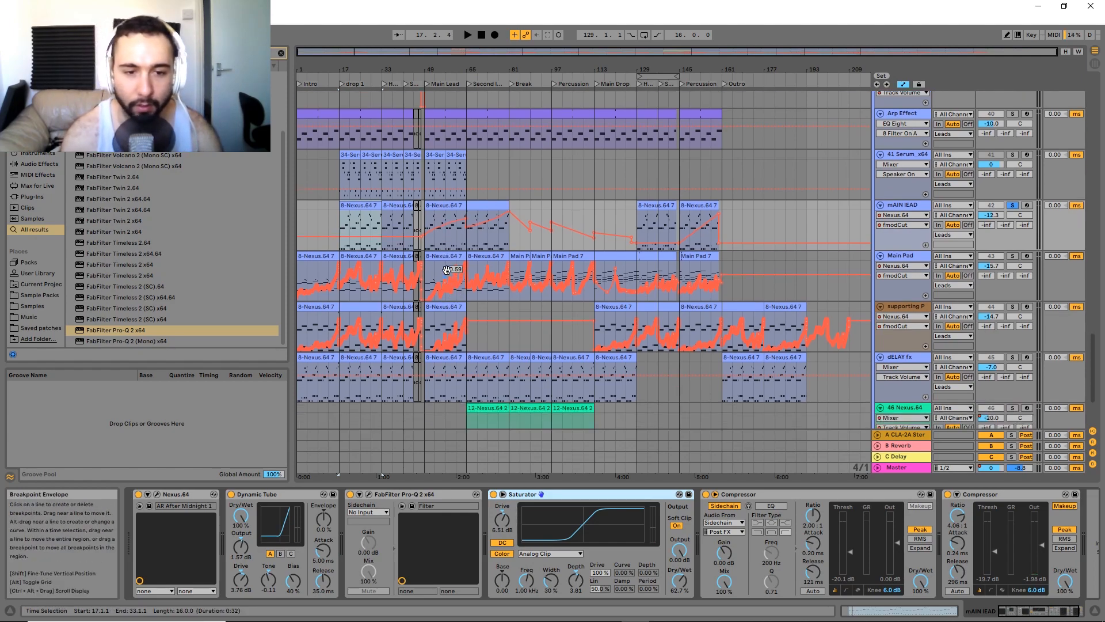
click(902, 255)
click(898, 206)
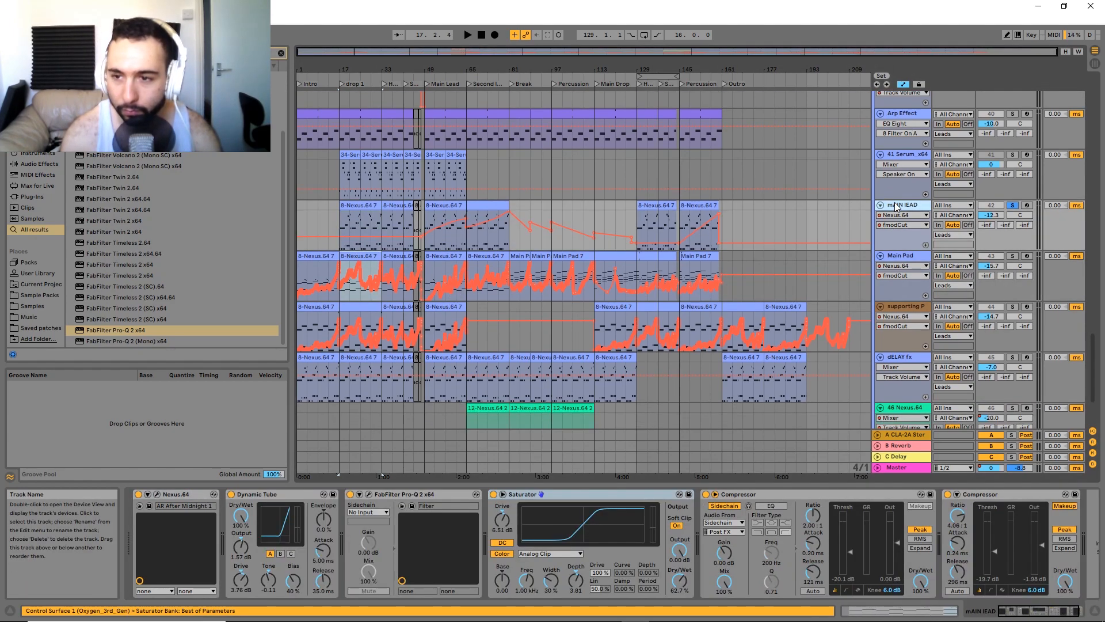
click(1012, 256)
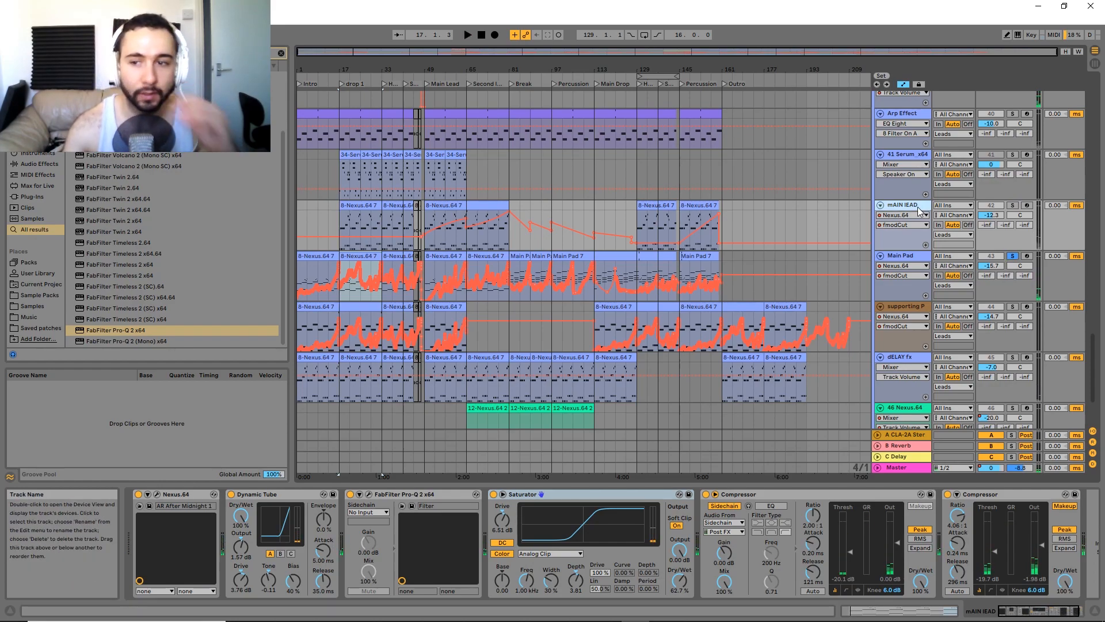
click(907, 258)
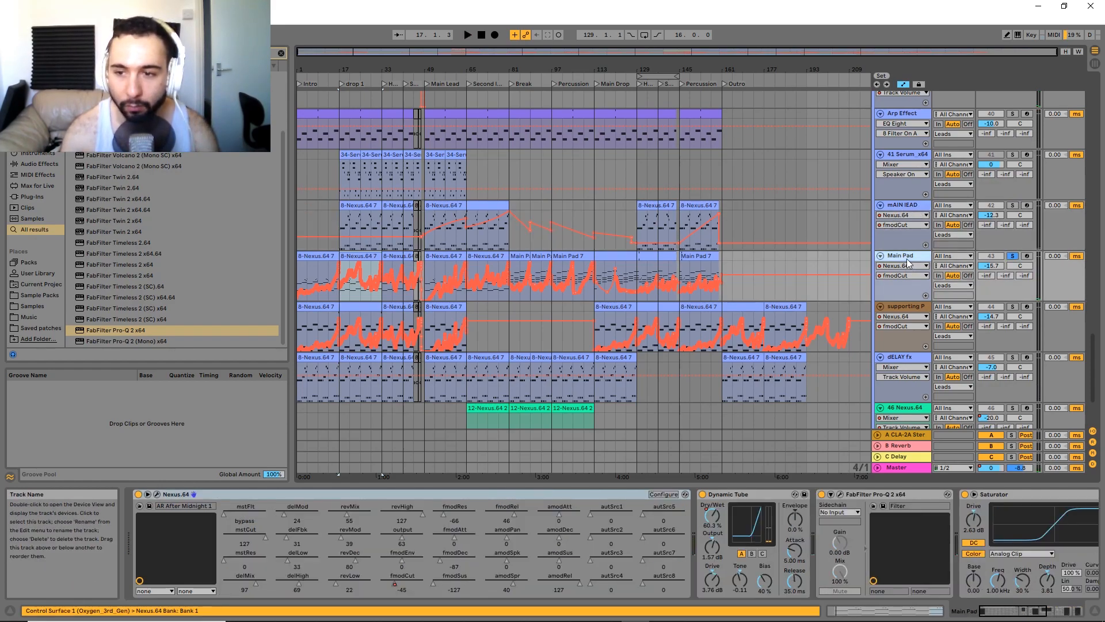
key(space)
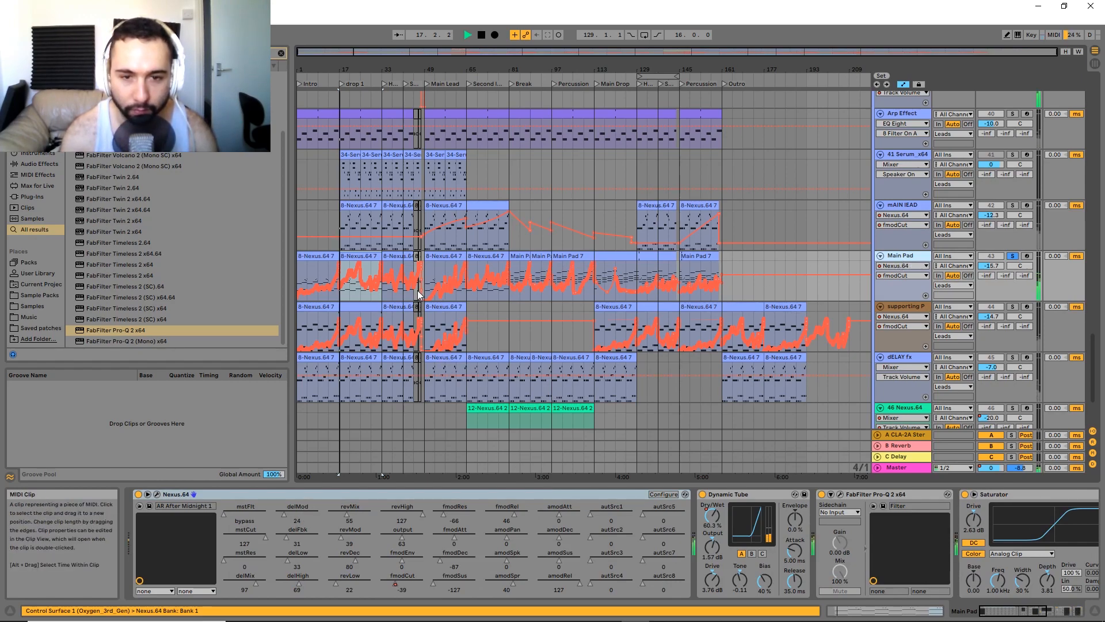
key(space)
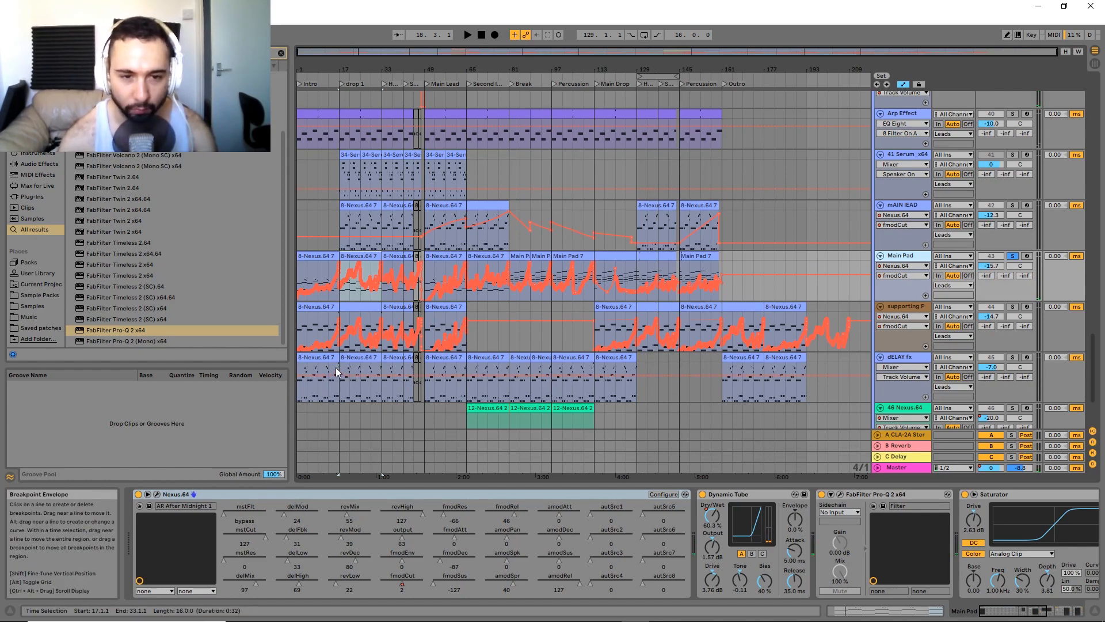
Inspect the Main Pad's Nexus.64 instrument, resume playback, and re-enable the overridden automation.
click(156, 494)
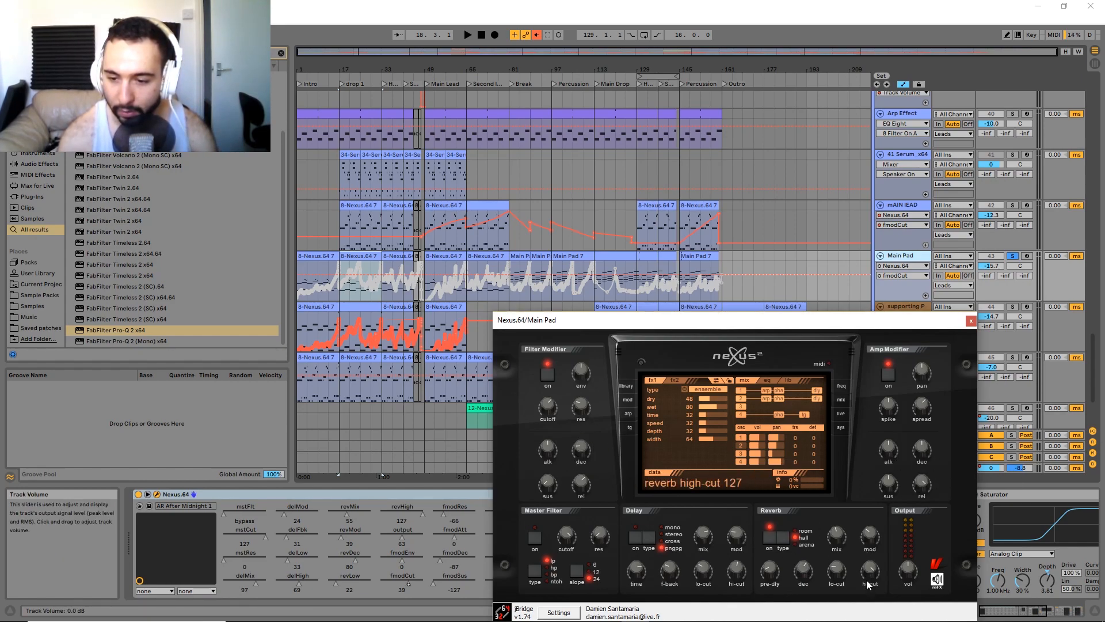
click(971, 324)
key(space)
click(534, 34)
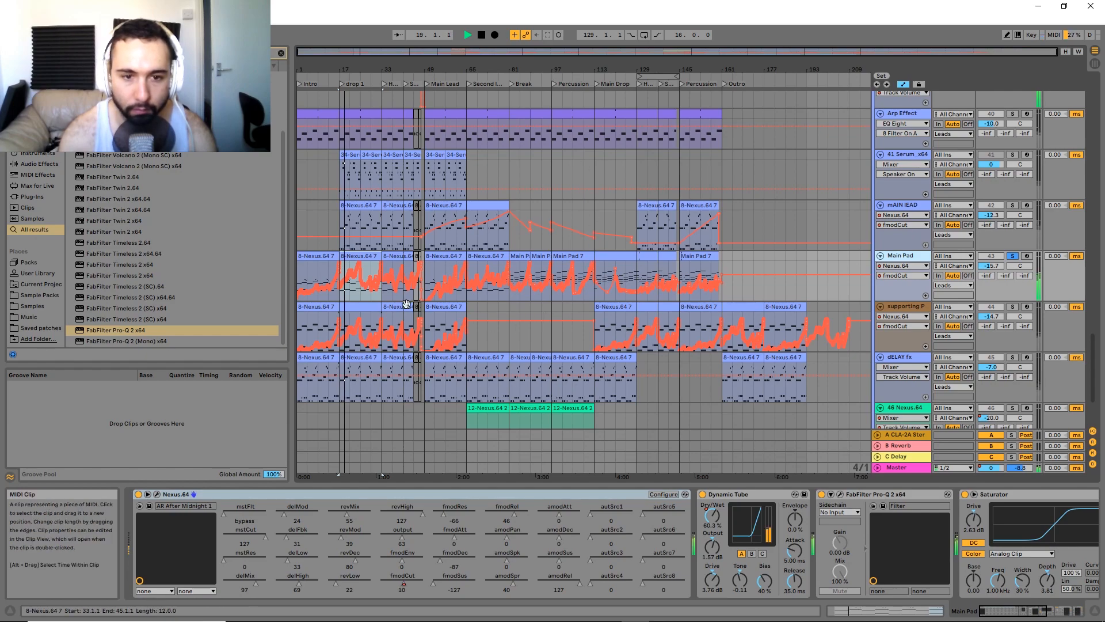
Clear the Main Pad solo, listen to it within the full mix in drop 1, and stop playback.
click(1015, 255)
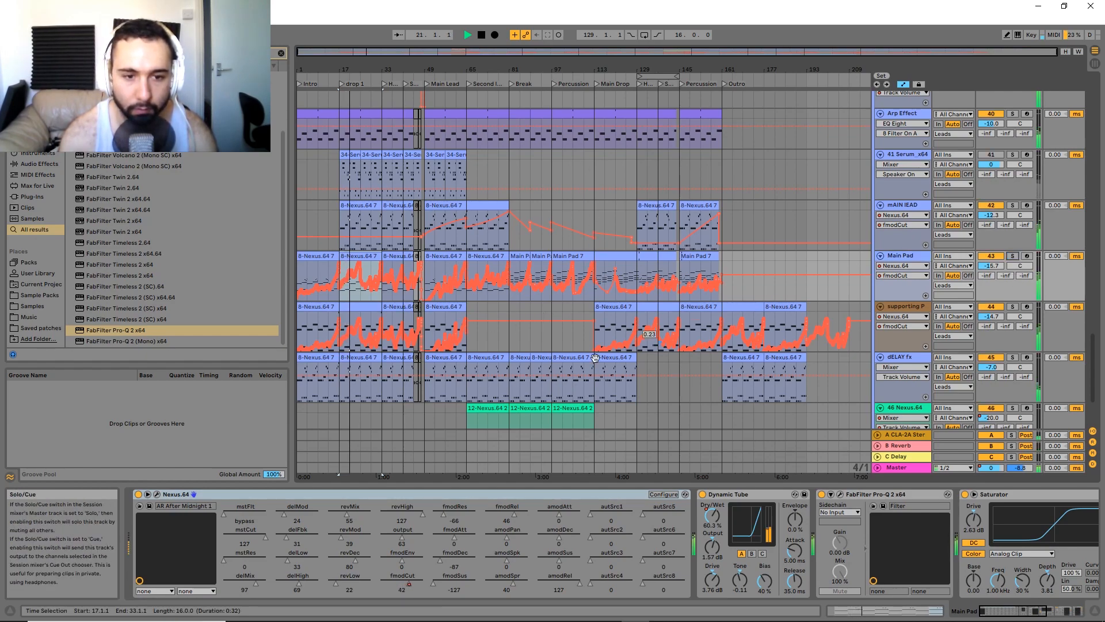
scroll(422, 317, down, 3)
scroll(422, 316, up, 1)
key(space)
Compare the MIDI notes of the Main Pad and mAIN lEAD clips in drop 1 with the Main Pad clip in the Break.
double_click(354, 233)
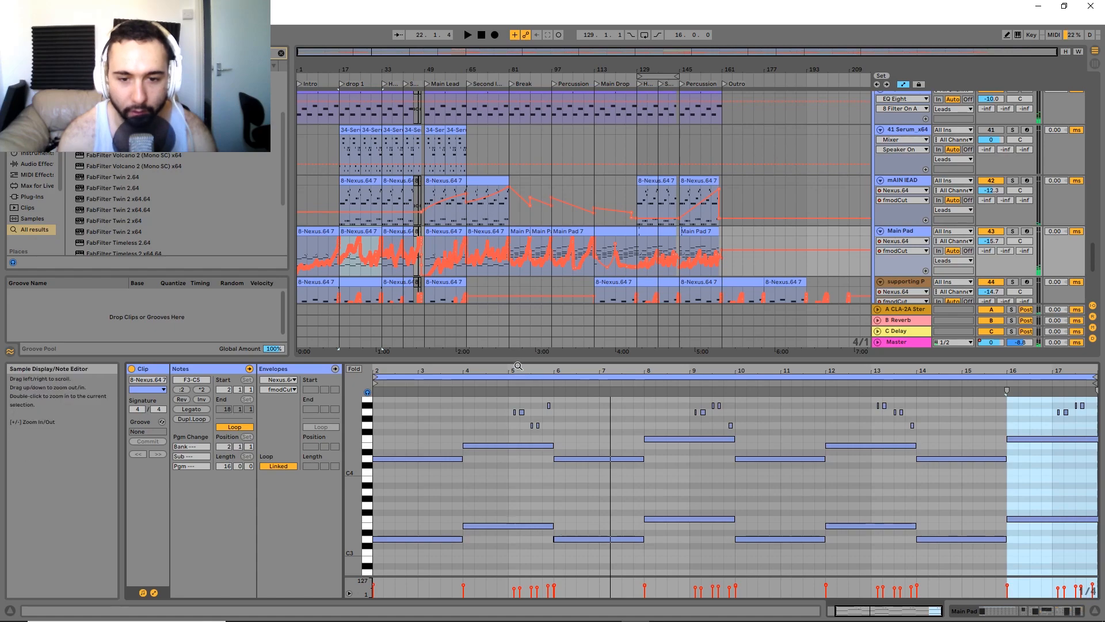
click(358, 180)
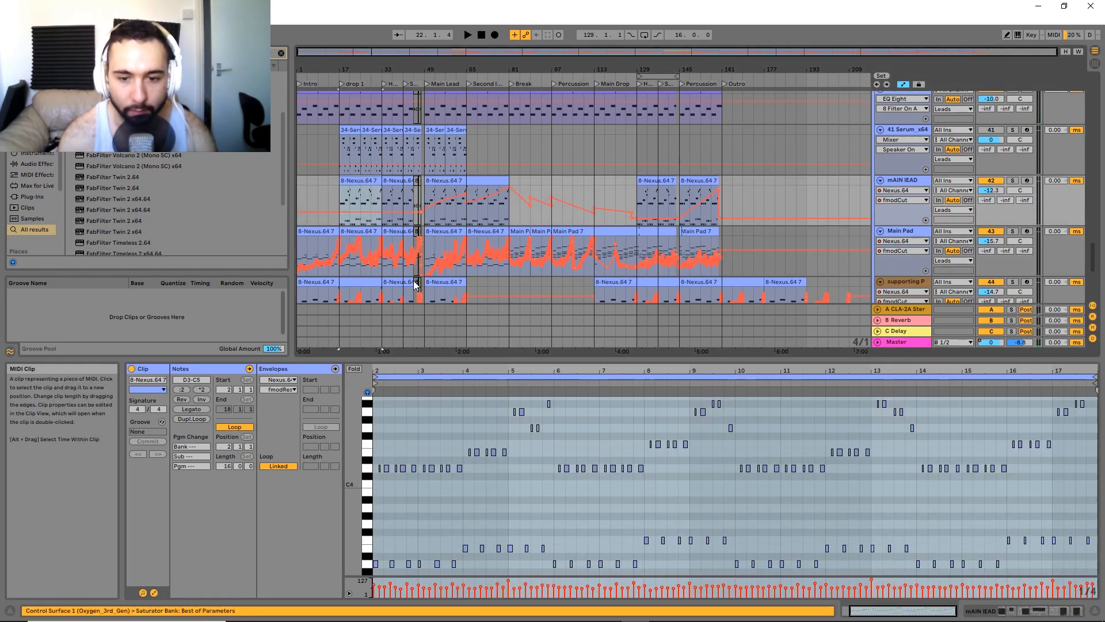
click(521, 231)
click(533, 429)
mouse_move(351, 464)
mouse_down()
mouse_move(368, 508)
mouse_move(369, 460)
mouse_up()
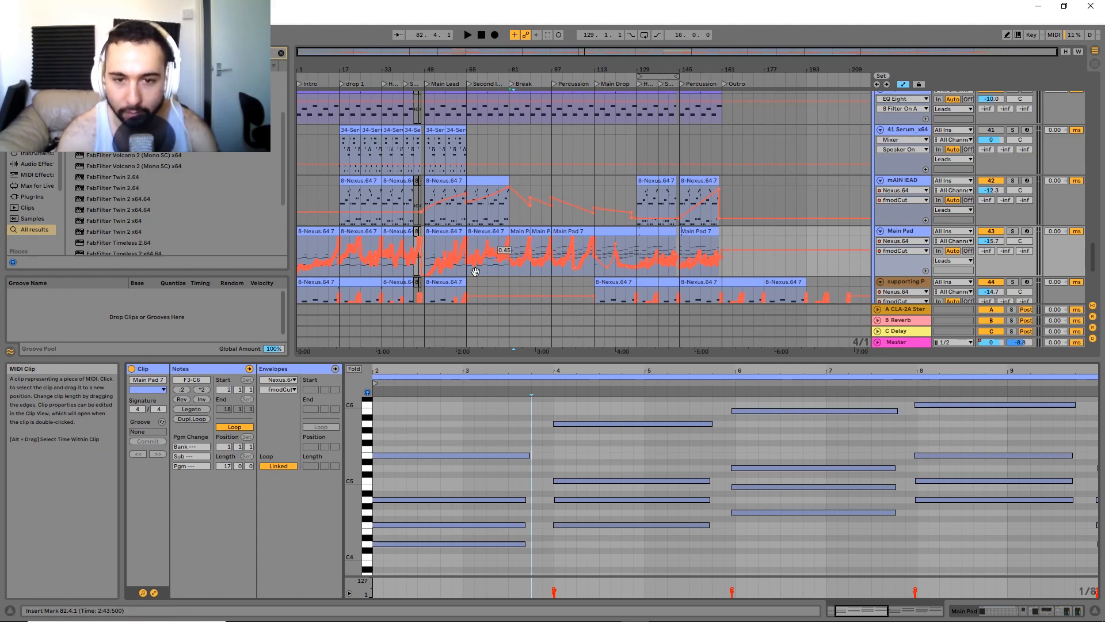
scroll(548, 230, down, 6)
scroll(548, 242, up, 3)
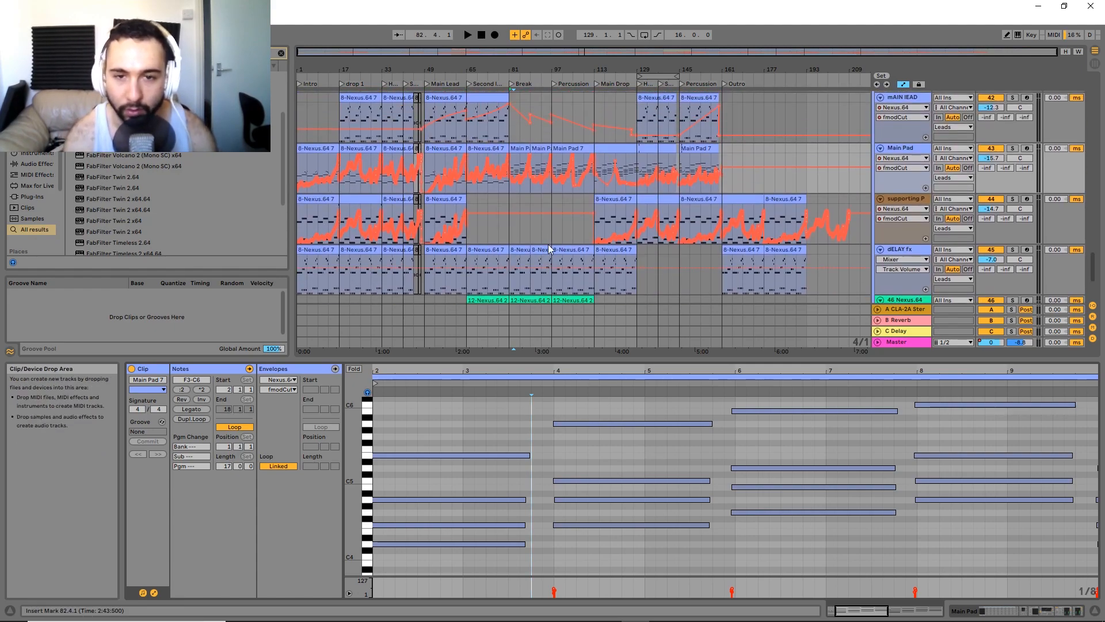
click(525, 148)
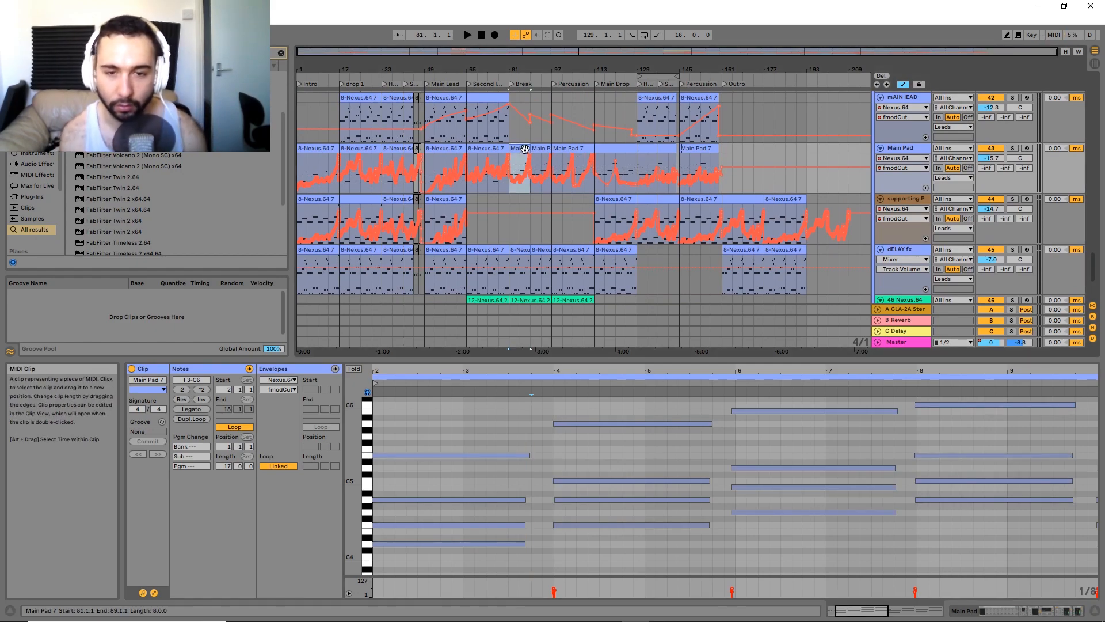
scroll(498, 200, down, 1)
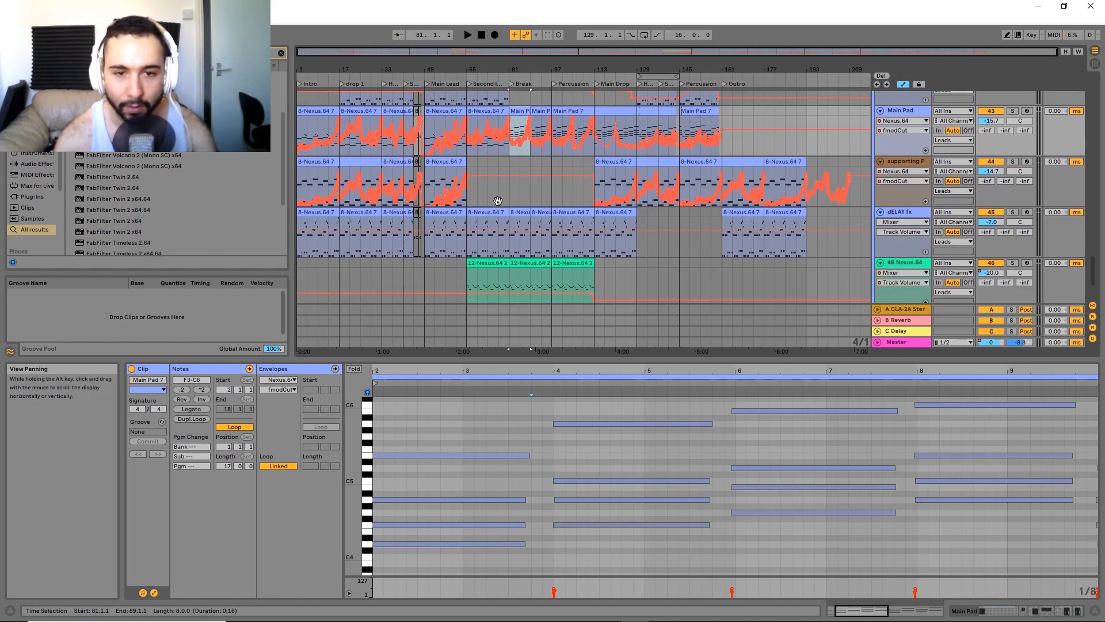
Solo the supporting Pad track, show its devices, play it from the Main Lead section and from the Intro, and stop playback.
click(437, 180)
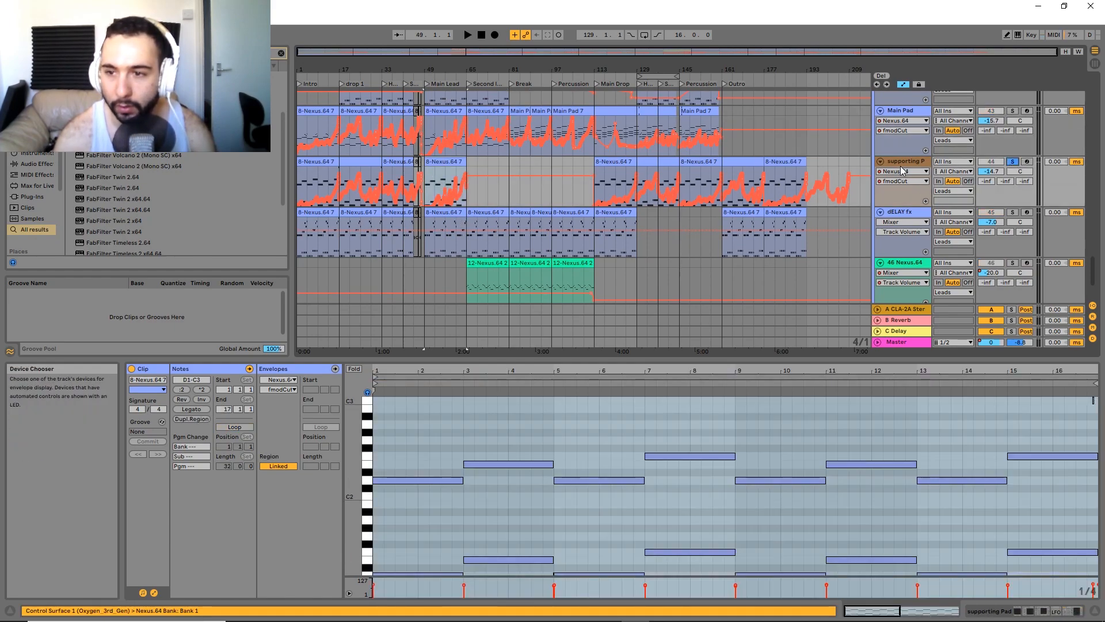
key(space)
key(shift+Tab)
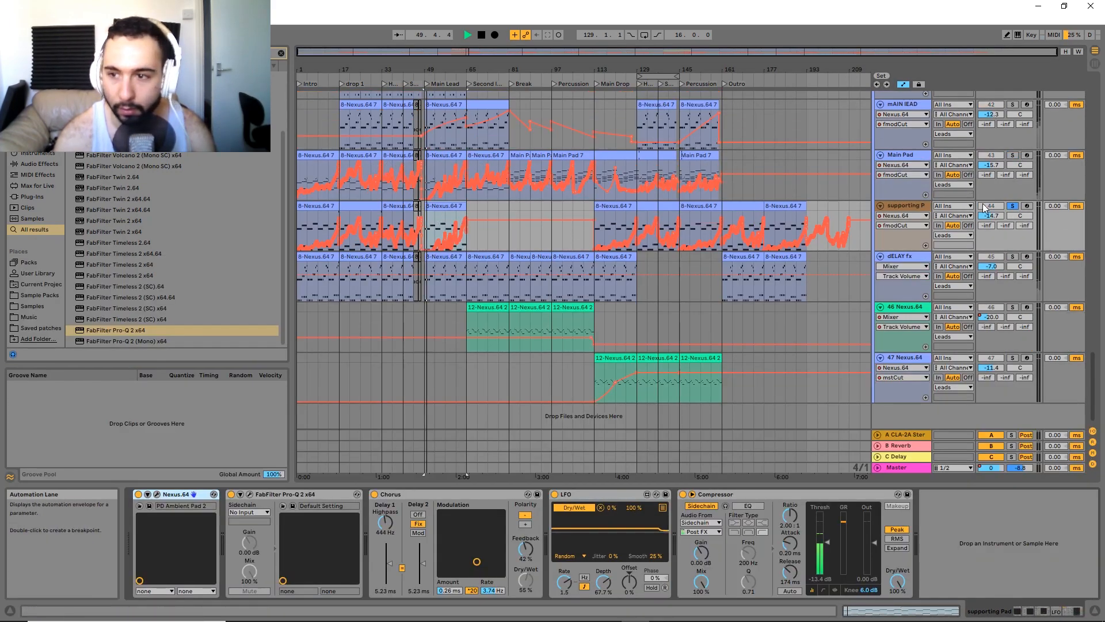
click(361, 202)
key(space)
key(space)
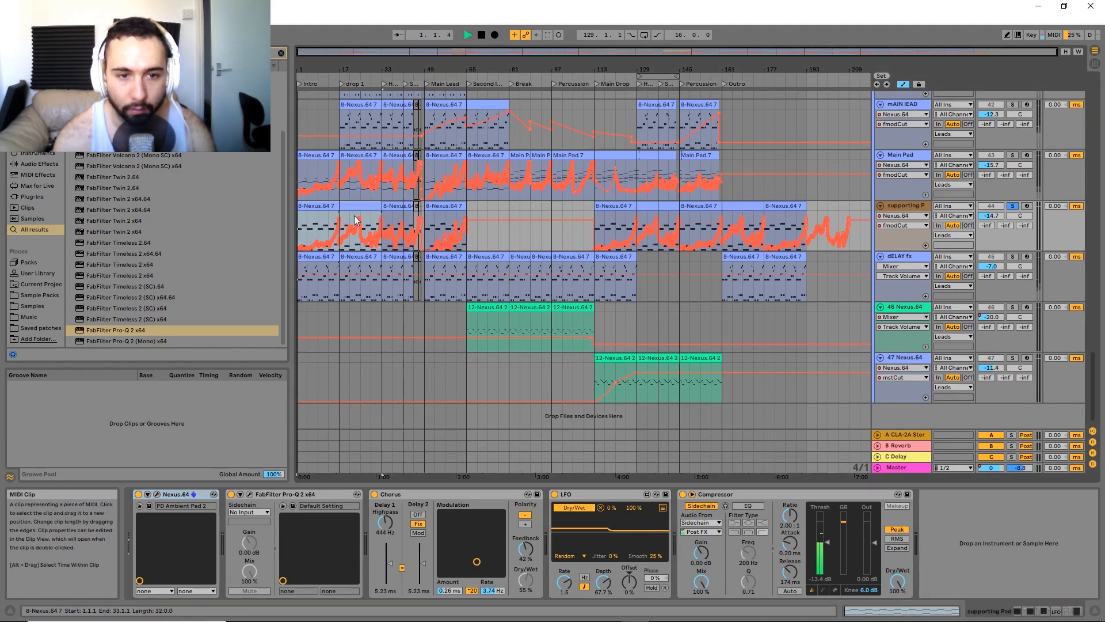
click(340, 254)
click(337, 248)
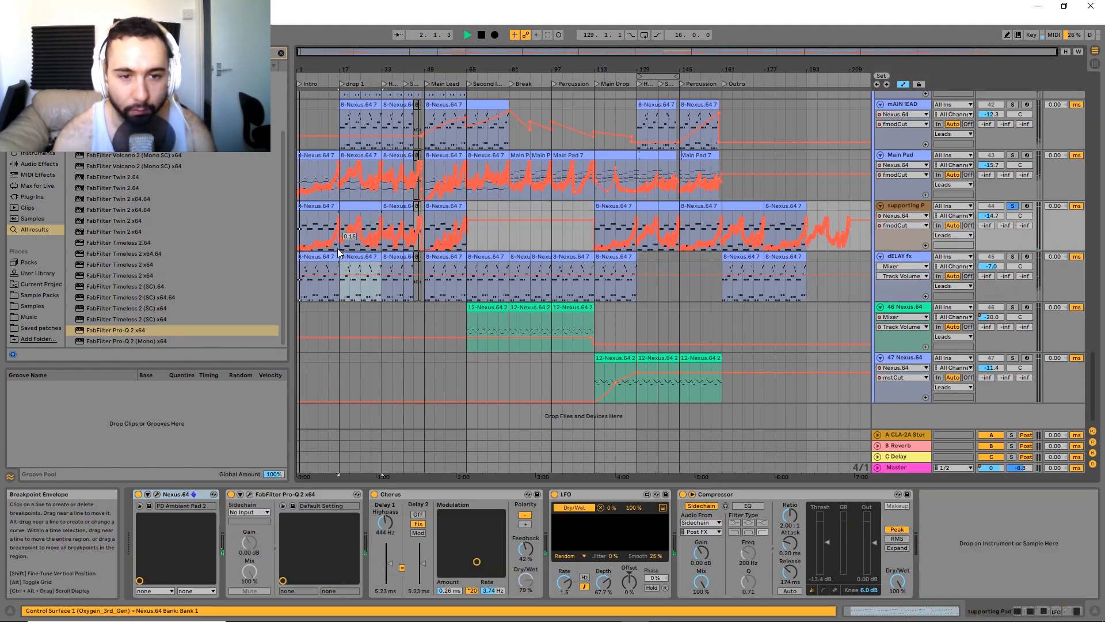
click(349, 214)
key(space)
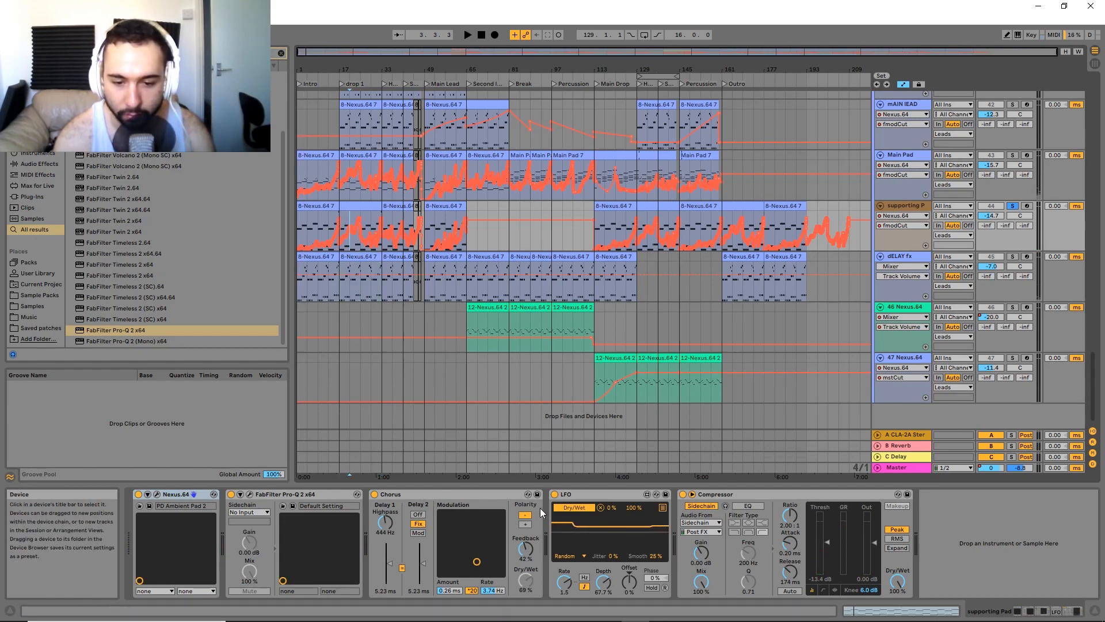
Inspect the LFO modulating the Chorus Dry/Wet and the sidechain Compressor on the supporting Pad track.
click(577, 495)
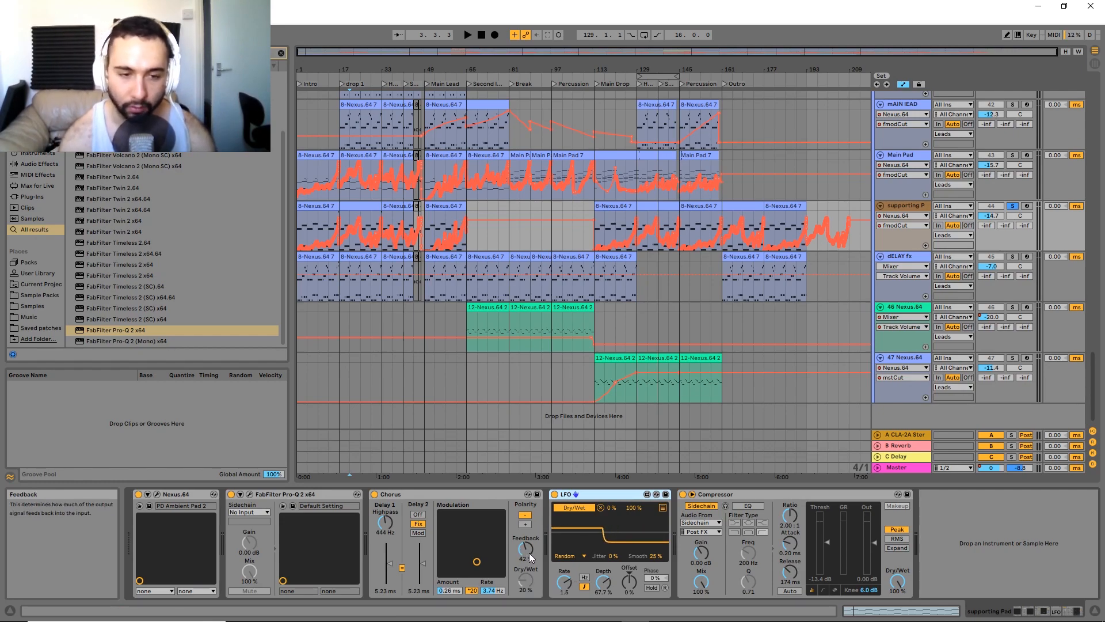
click(737, 494)
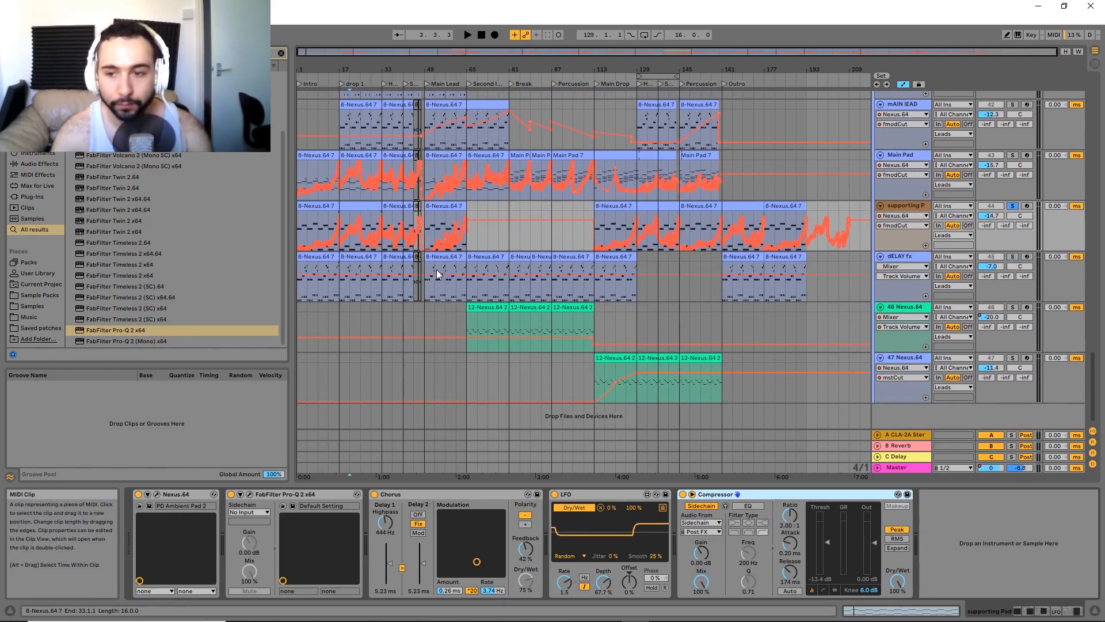
scroll(670, 254, up, 3)
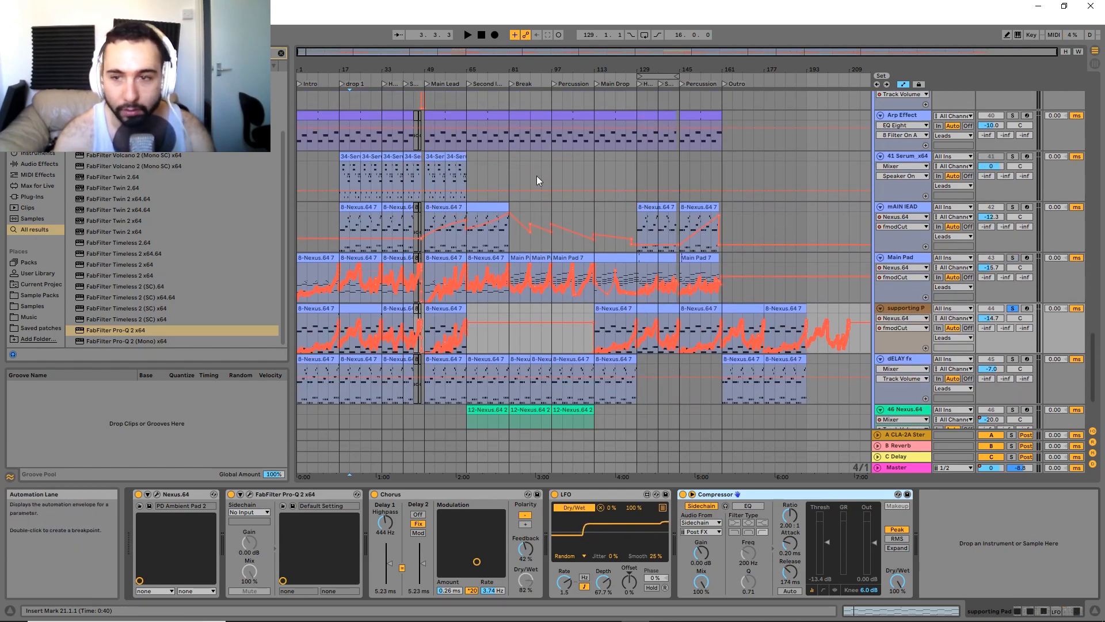
Solo 41 Serum_x64, play its Main Lead clip, stop playback, and review the clip's MIDI notes and the track's device chain.
click(919, 161)
click(435, 173)
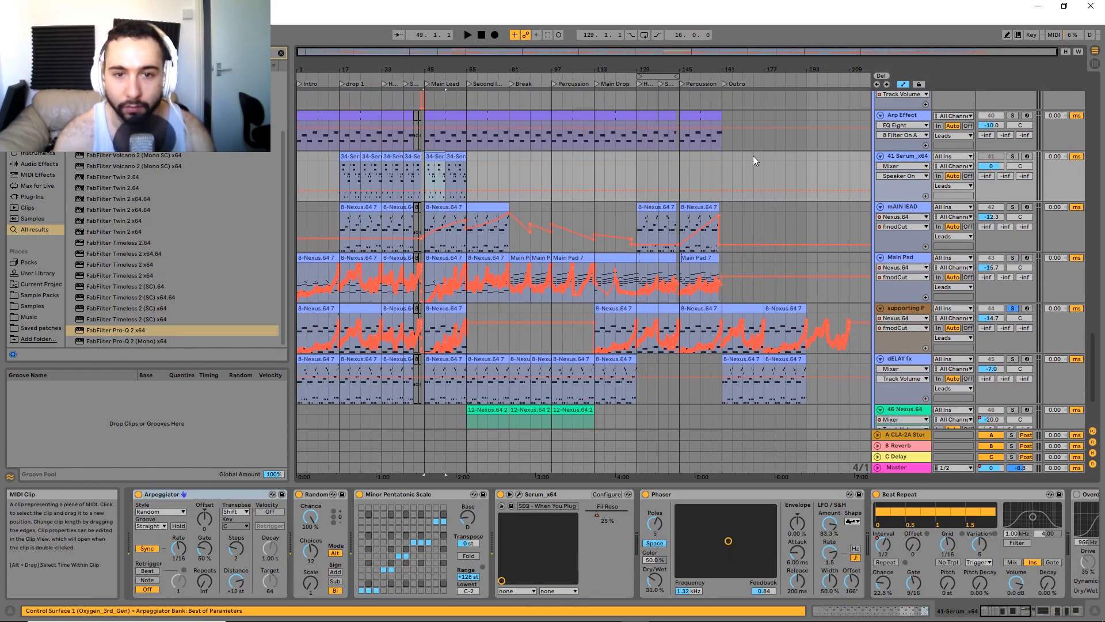
click(1013, 156)
key(space)
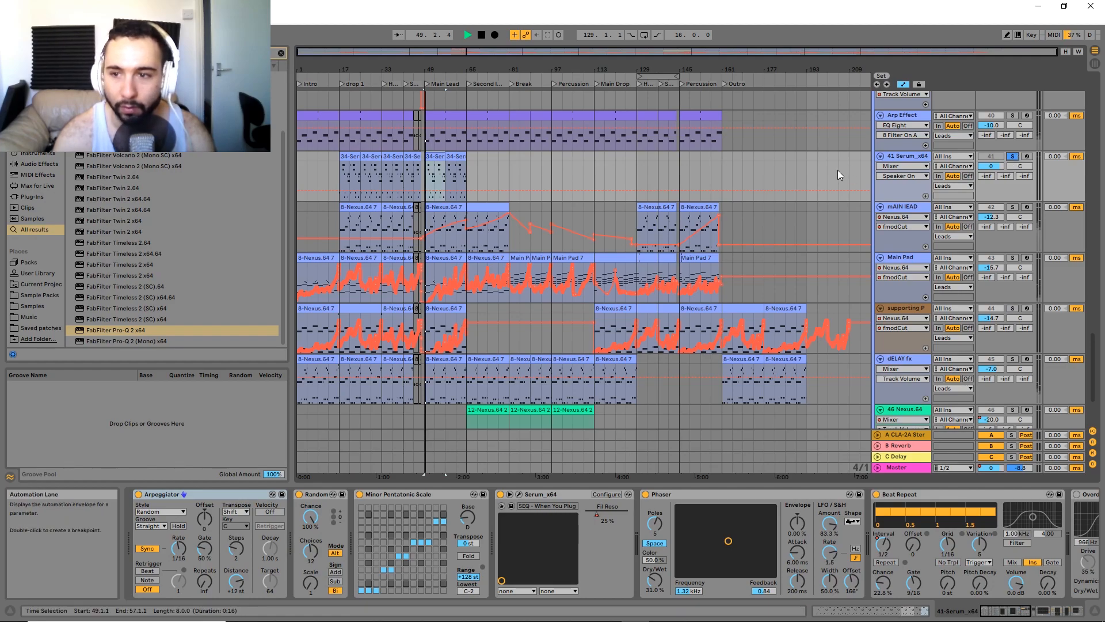
scroll(354, 178, up, 3)
ctrl+alt+drag(529, 189, 522, 220)
key(space)
click(547, 185)
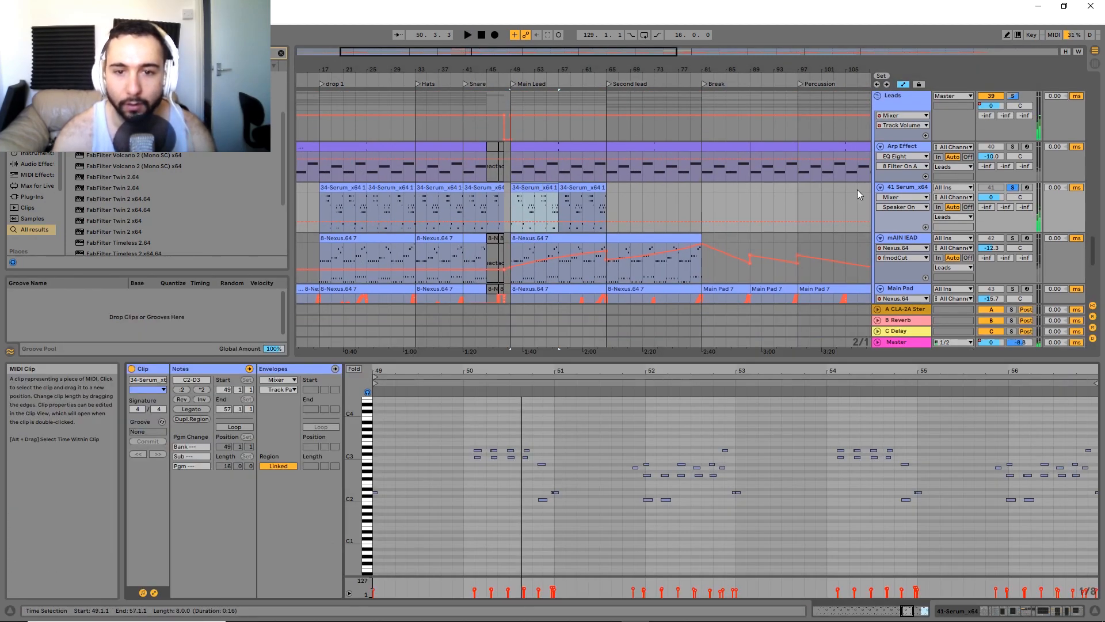
click(902, 188)
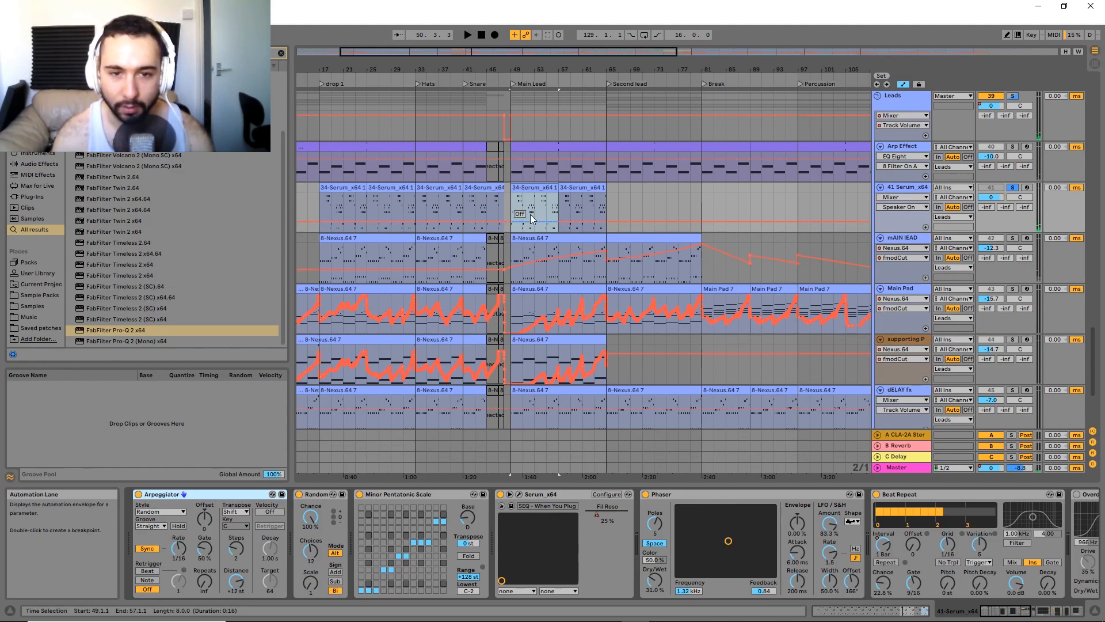
Clear the 41 Serum_x64 solo and play the full mix from bar 25, continuing from the start of the Main Lead section.
click(1013, 187)
click(387, 191)
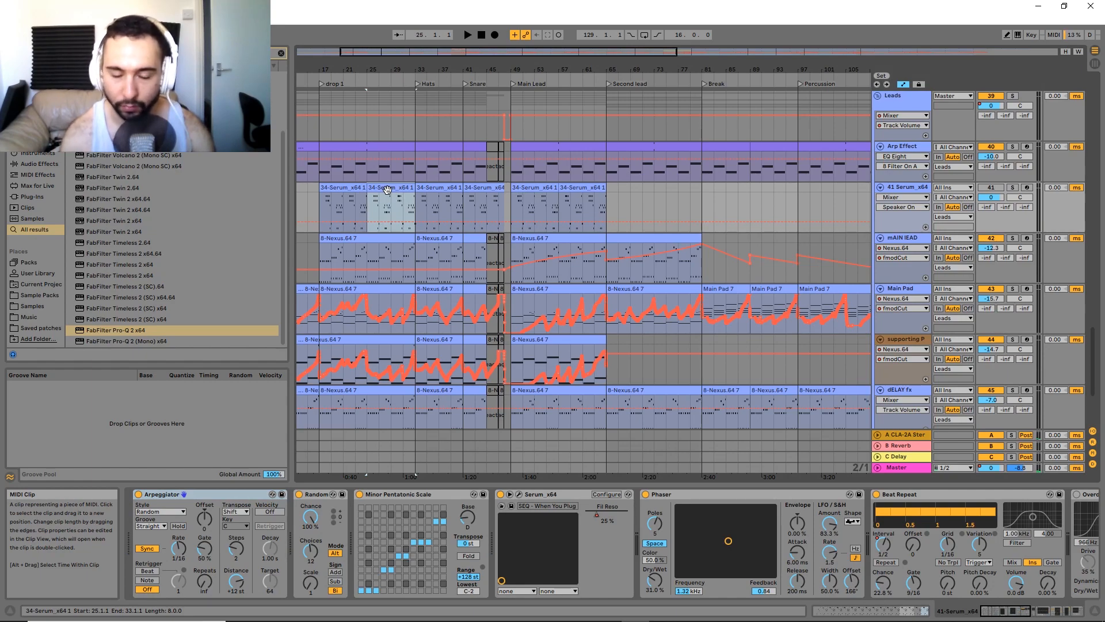
key(space)
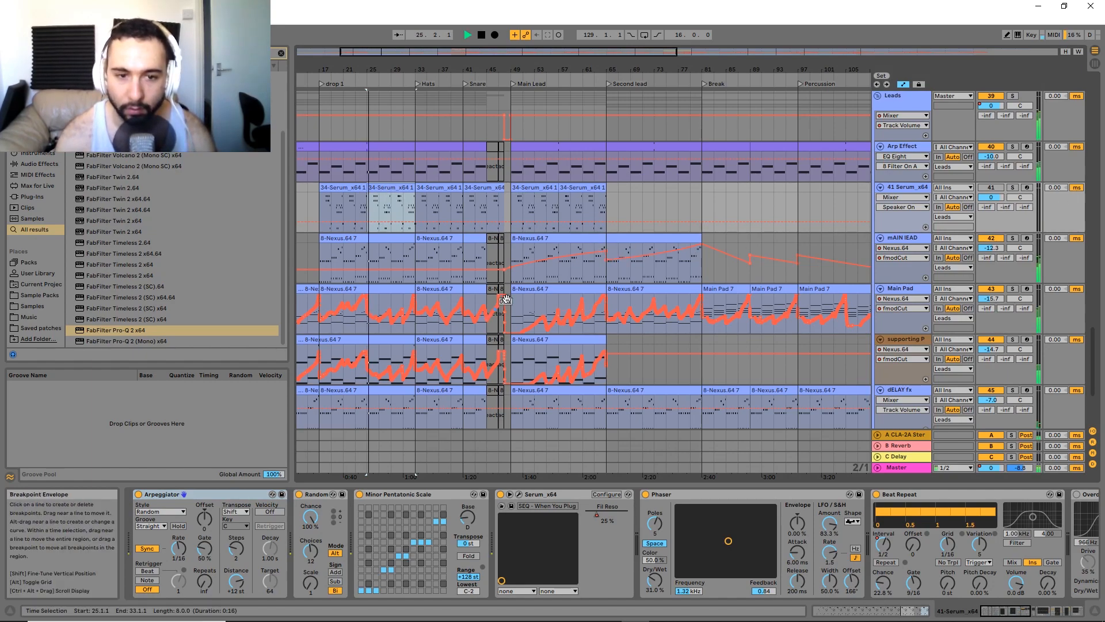
drag(510, 306, 583, 250)
scroll(603, 357, down, 4)
scroll(520, 325, up, 2)
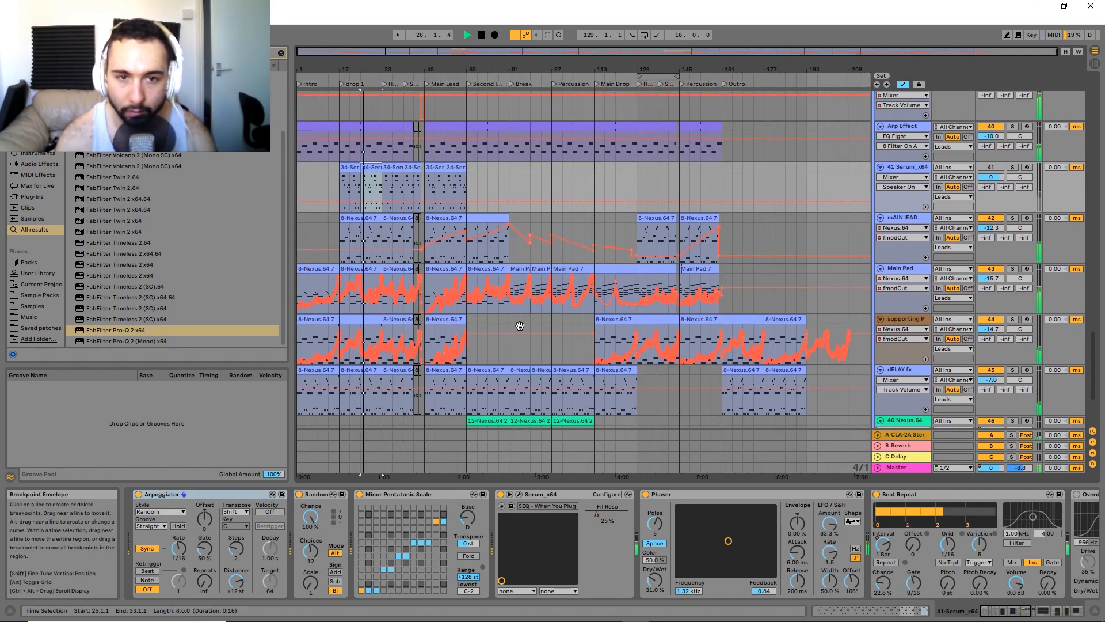
click(434, 167)
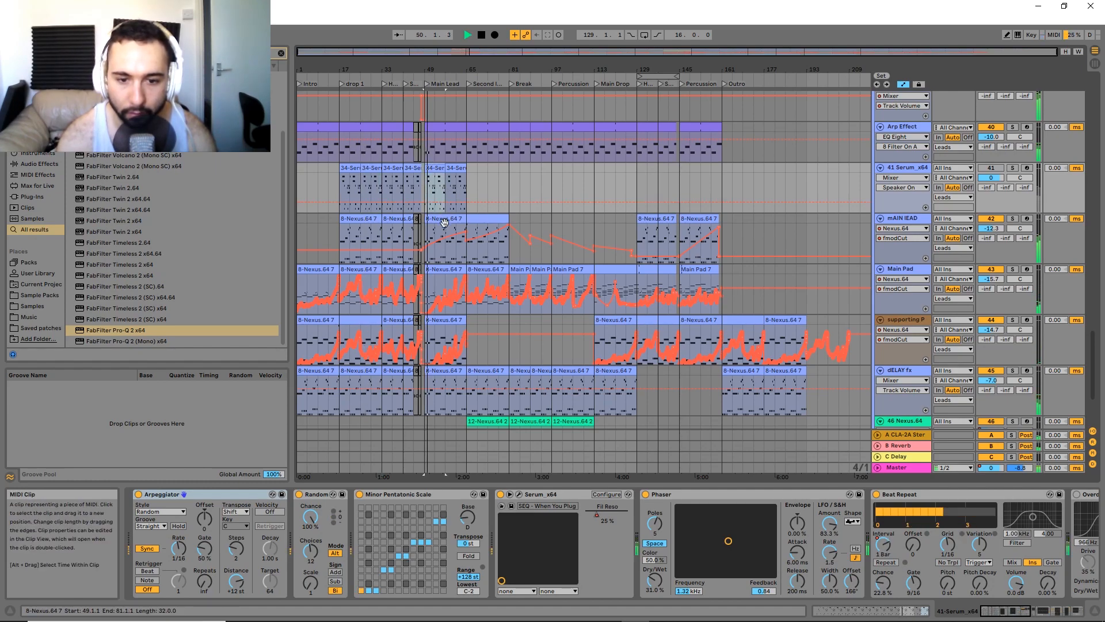
Solo 46 Nexus.64, stop playback, and review its device chain and the MIDI notes of its clip at bar 65.
scroll(464, 213, down, 4)
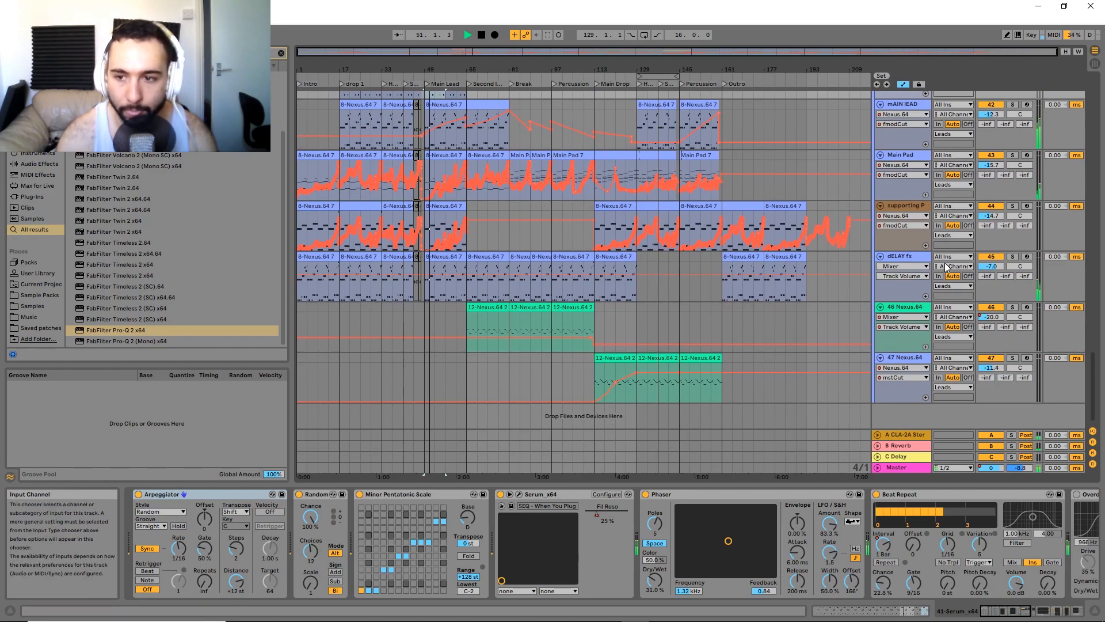
click(480, 308)
key(space)
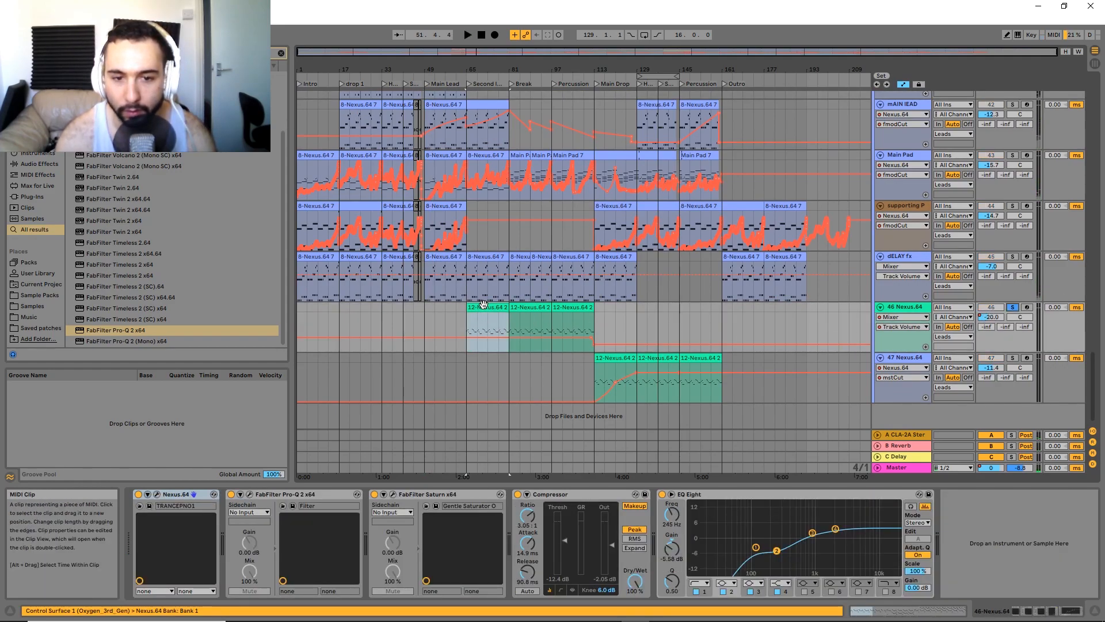
double_click(491, 330)
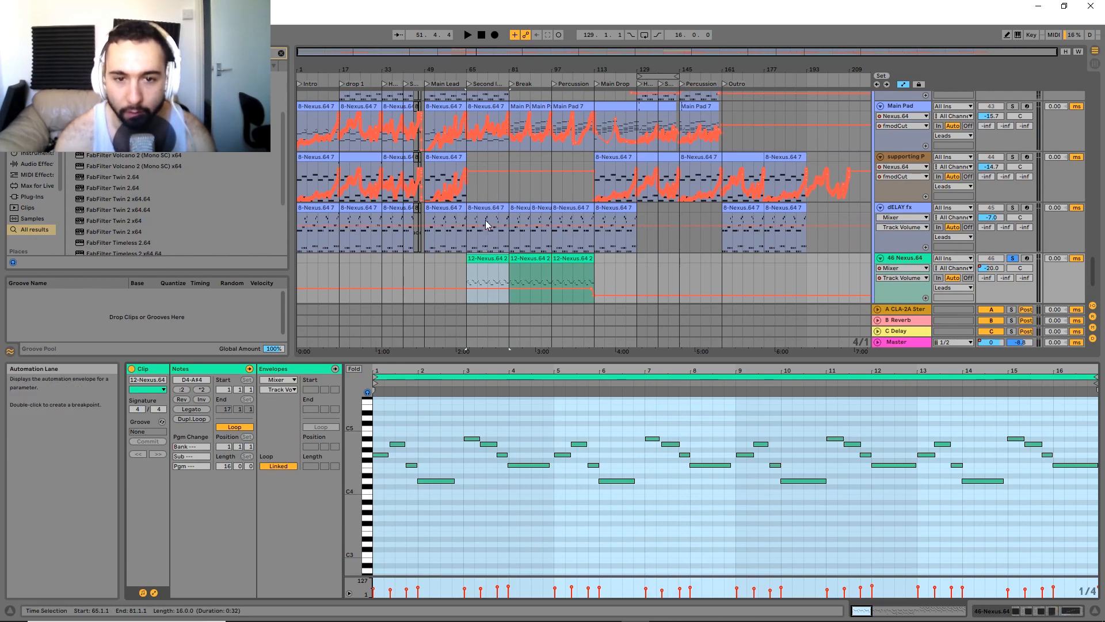
Play the soloed mAIN lEAD track from bar 65, switch the solo to 46 Nexus.64, and stop playback.
scroll(488, 146, up, 2)
scroll(576, 149, up, 3)
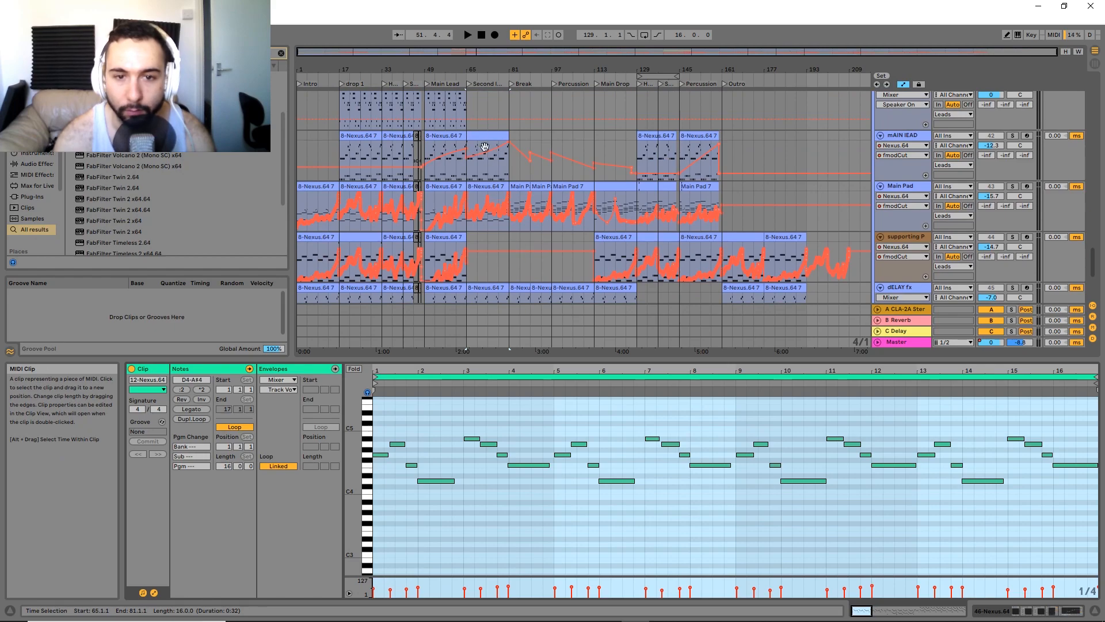
scroll(486, 248, down, 6)
scroll(514, 200, up, 2)
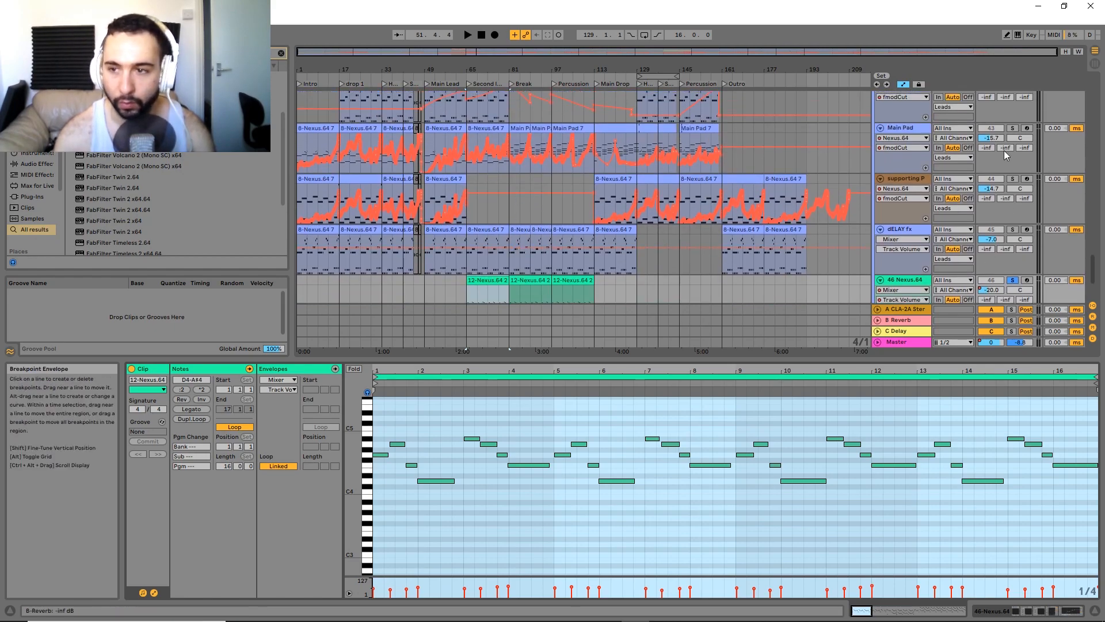
scroll(797, 181, up, 2)
click(1013, 106)
key(space)
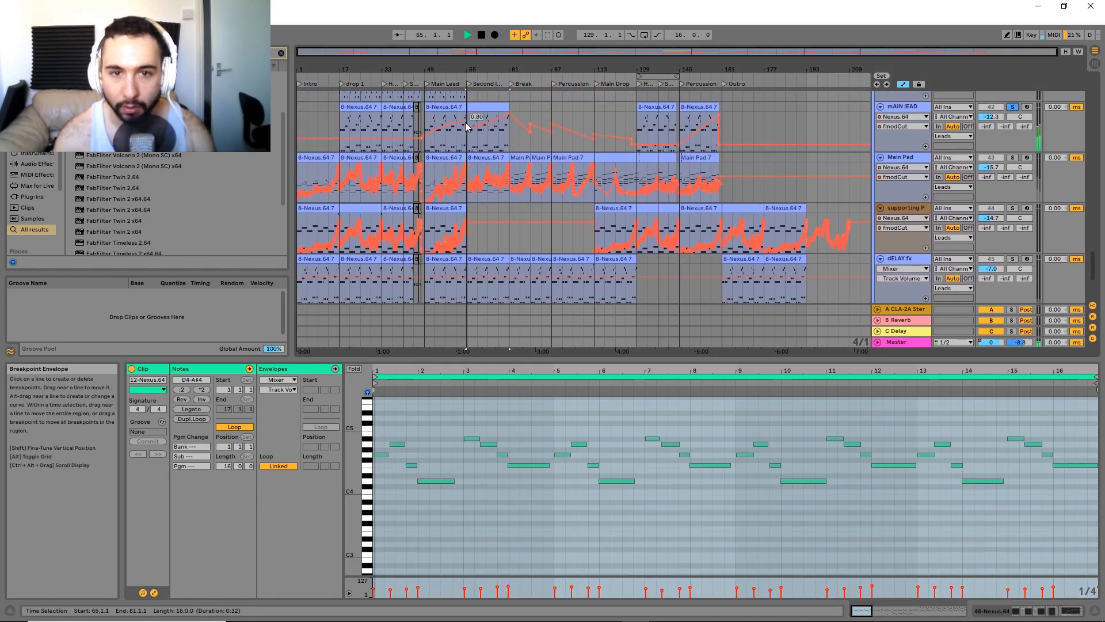
drag(512, 208, 513, 127)
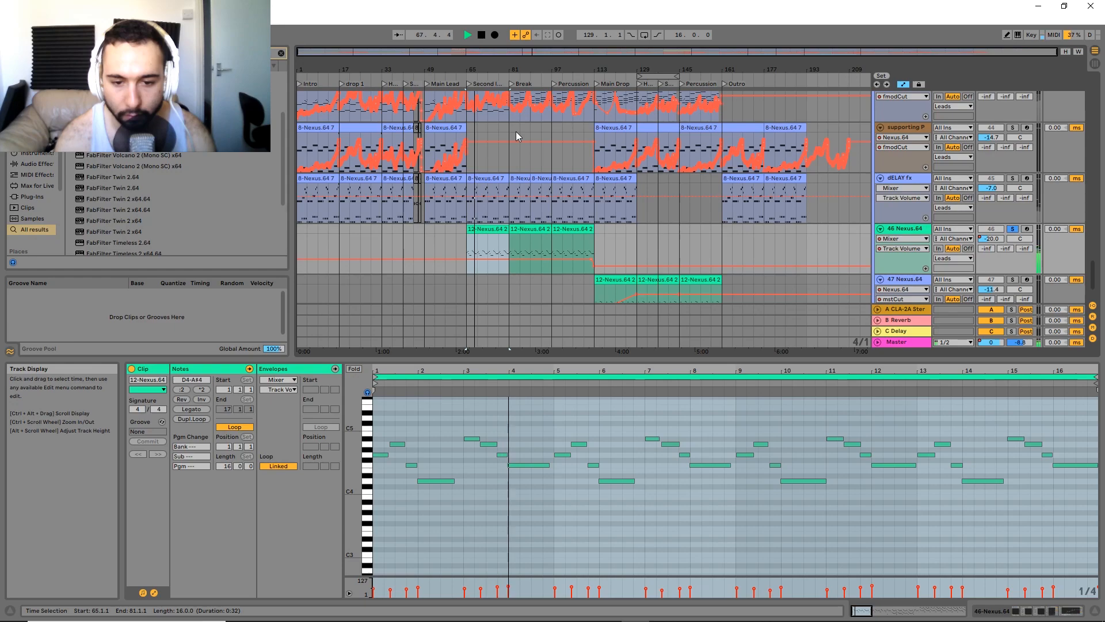
key(space)
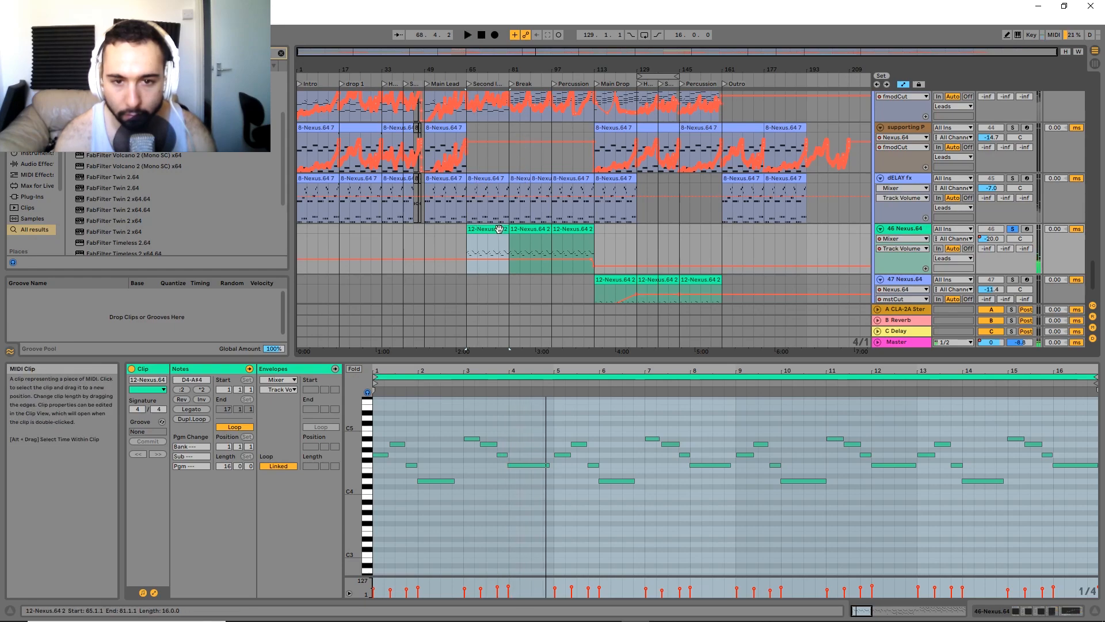
Play the soloed 46 Nexus.64 again from the start of its first clip at bar 65.
click(1016, 230)
key(space)
scroll(534, 247, down, 2)
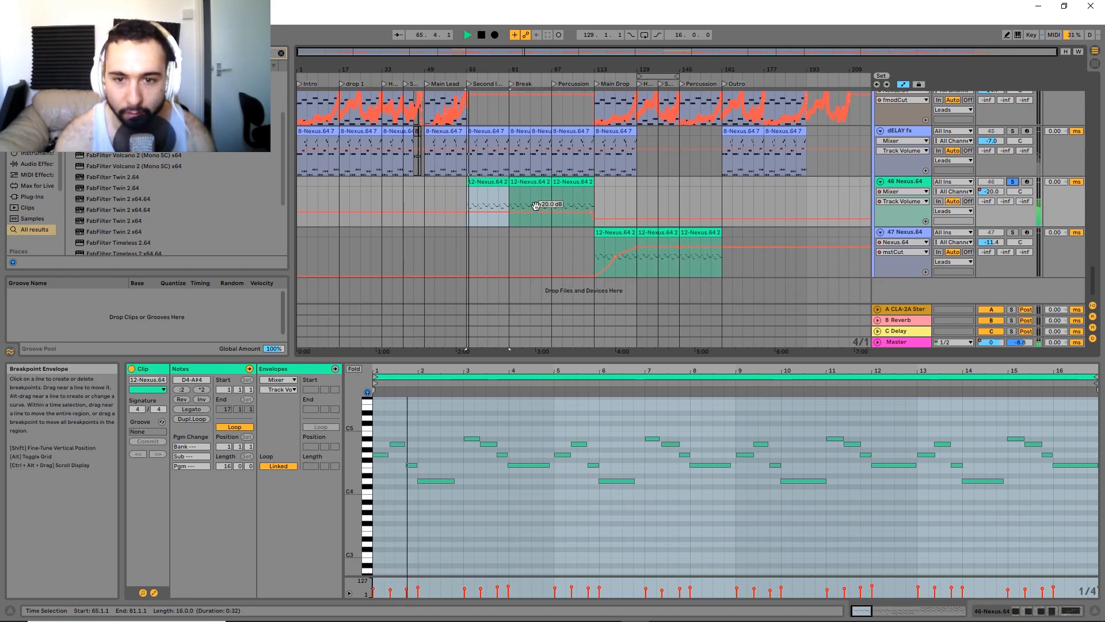
scroll(539, 207, up, 1)
Solo 47 Nexus.64, play it from its bar 129 clip, stop playback, and clear the solo.
click(635, 252)
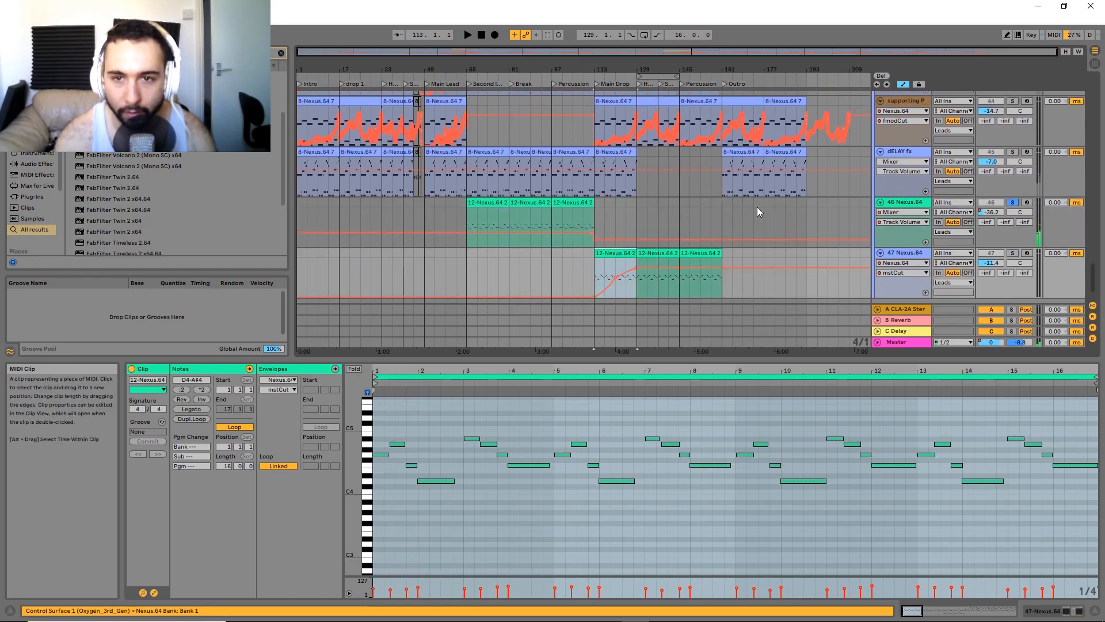
click(1012, 252)
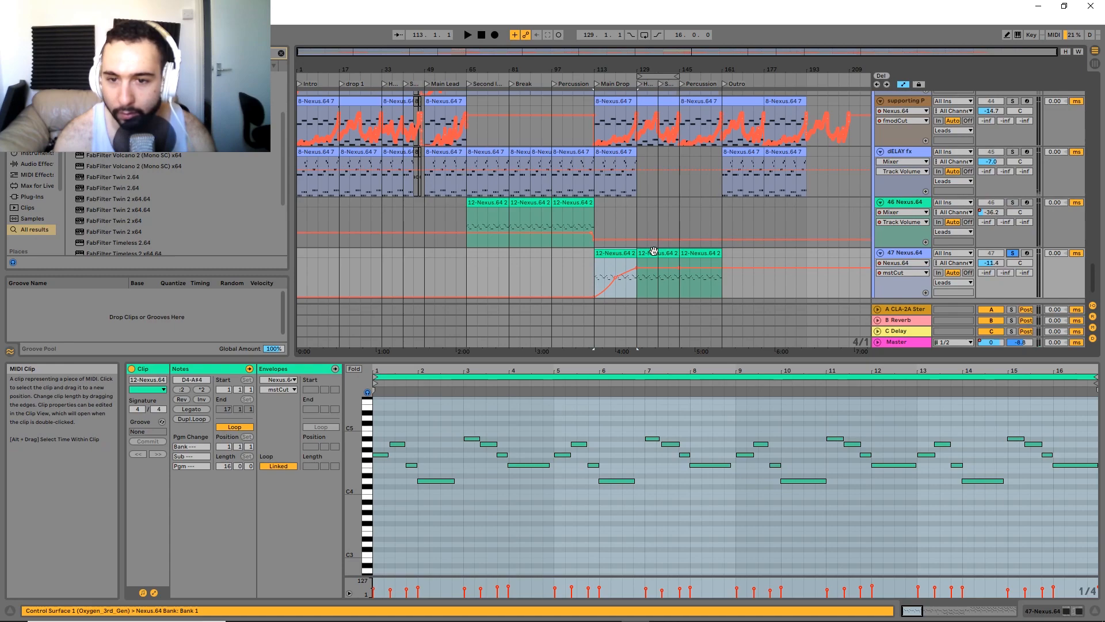
click(653, 252)
key(space)
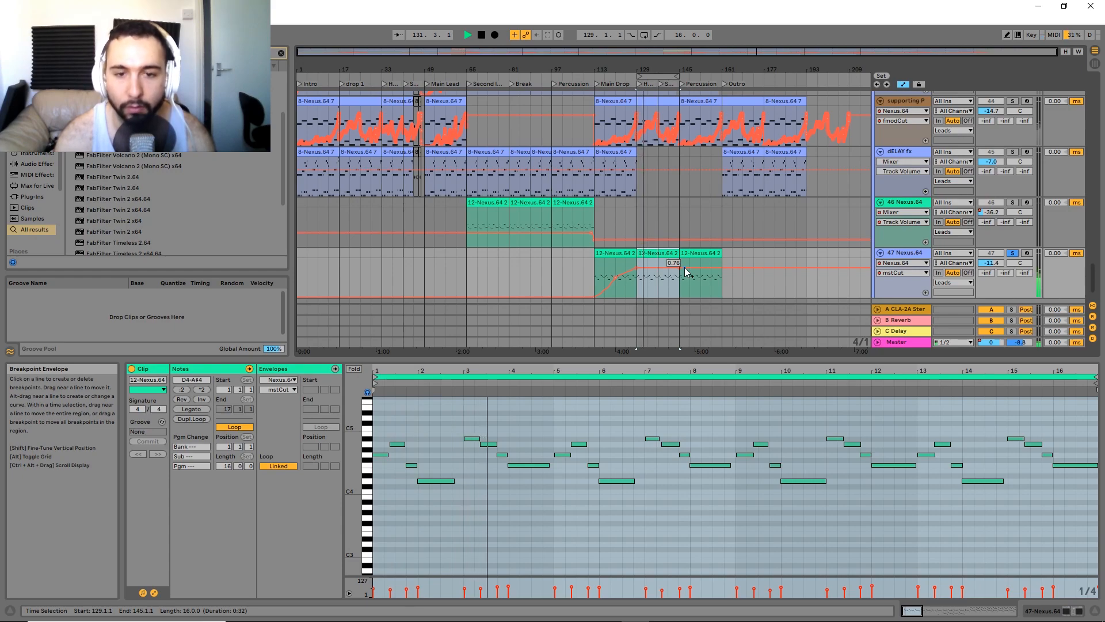
click(578, 203)
key(space)
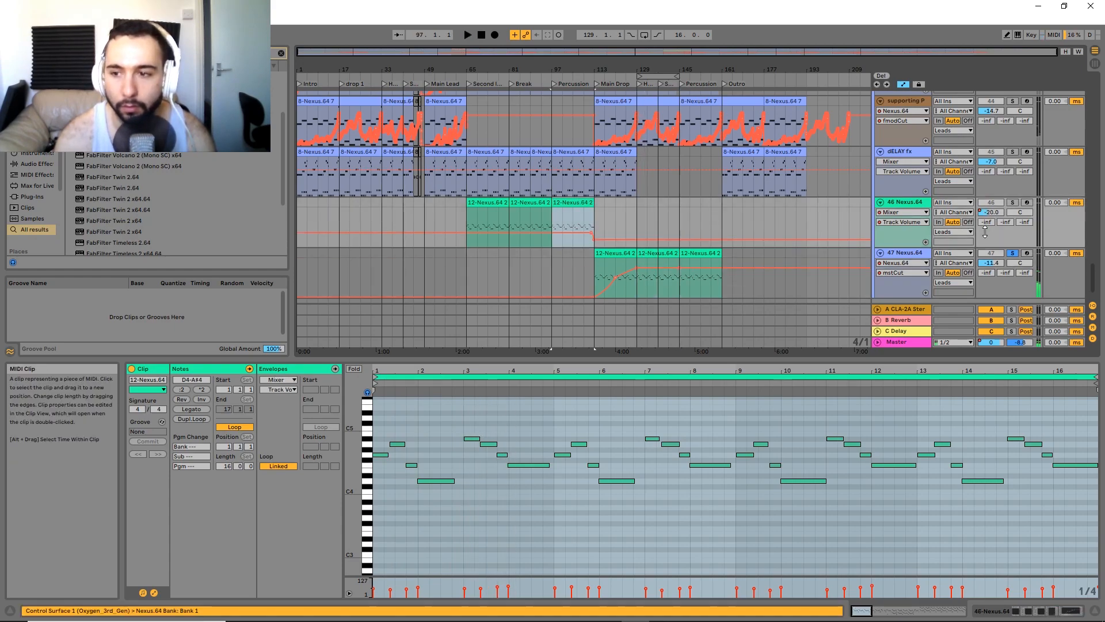
click(1013, 254)
drag(678, 212, 691, 106)
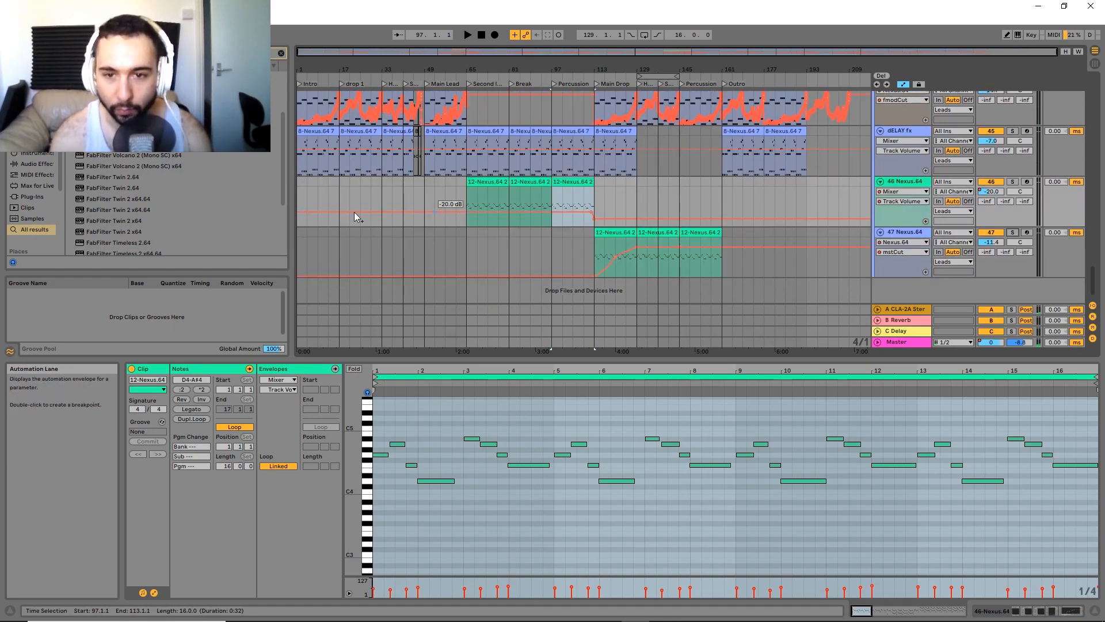
Review the clips and automation curves across the Leads group and the impact tracks above it.
scroll(753, 157, up, 5)
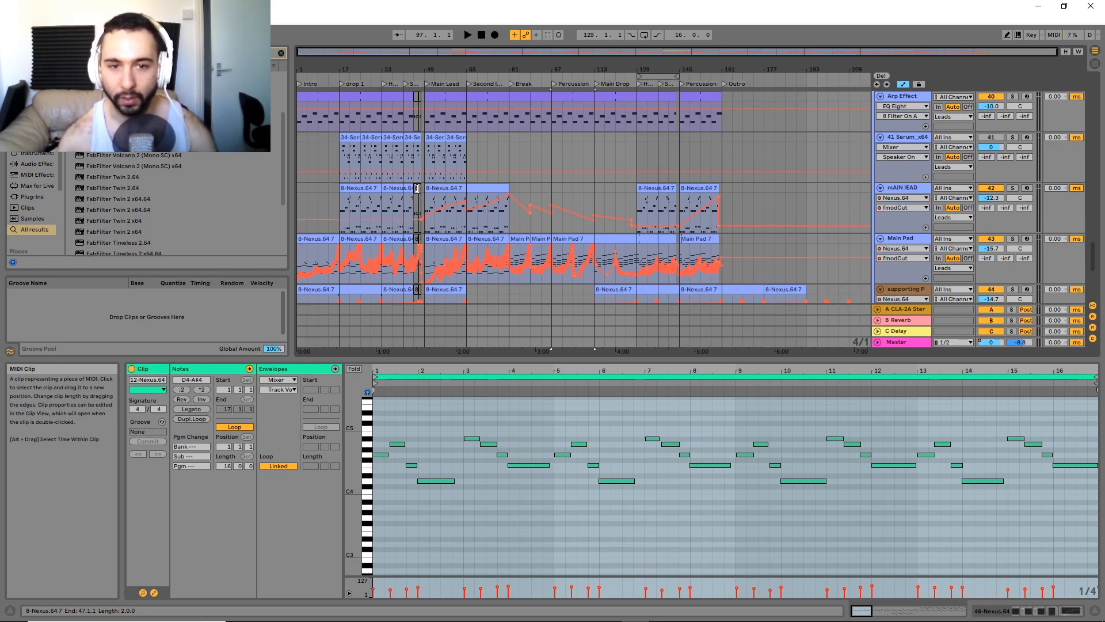
scroll(529, 120, down, 3)
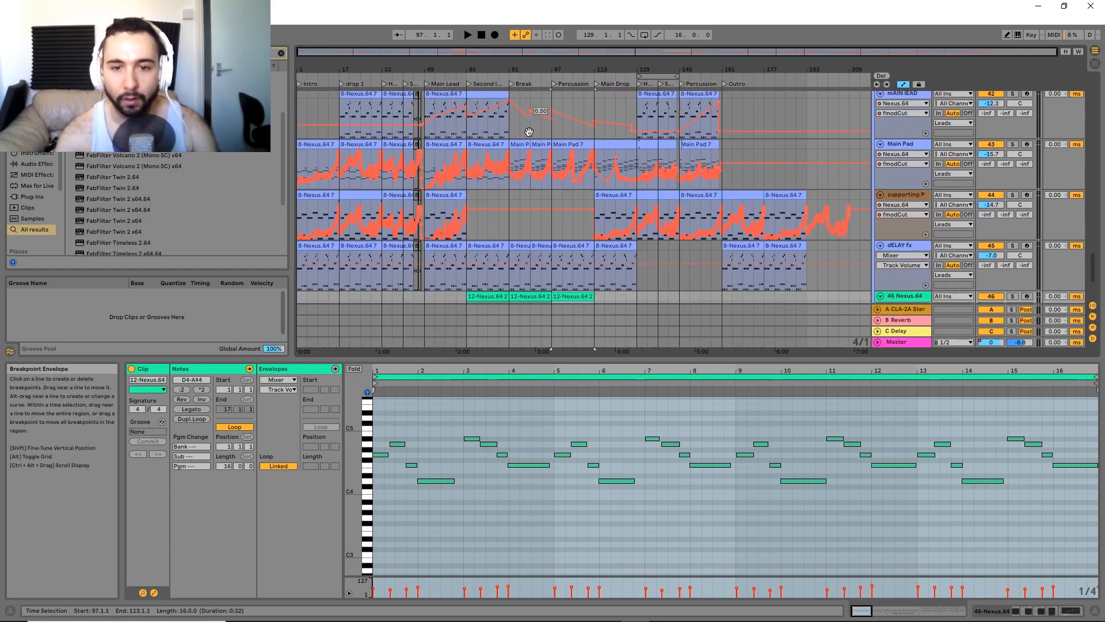
scroll(584, 244, down, 3)
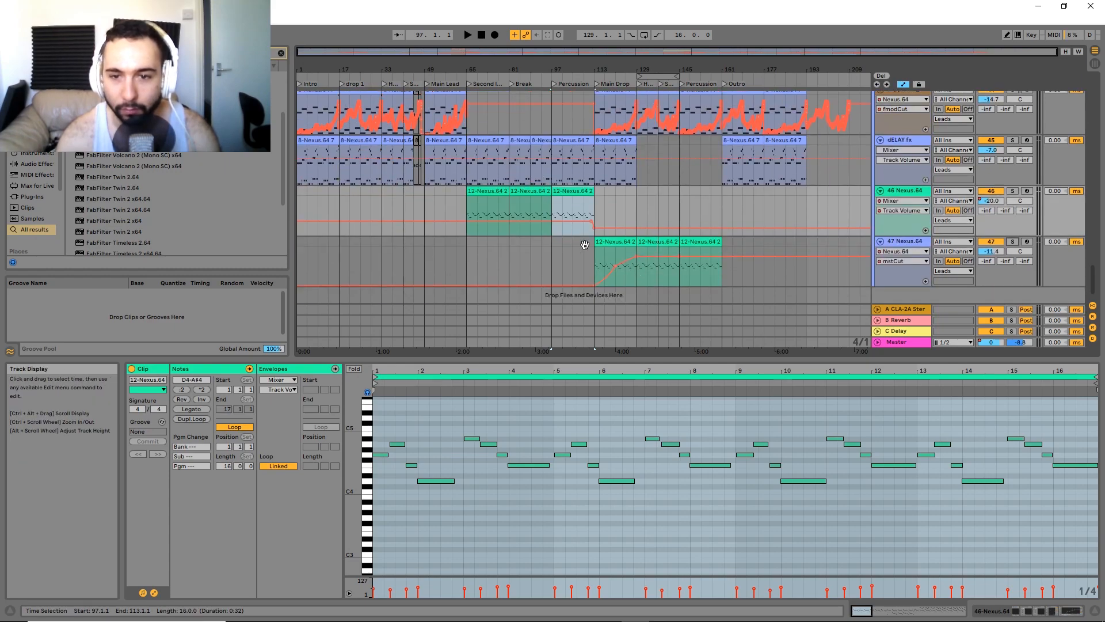
scroll(714, 191, up, 10)
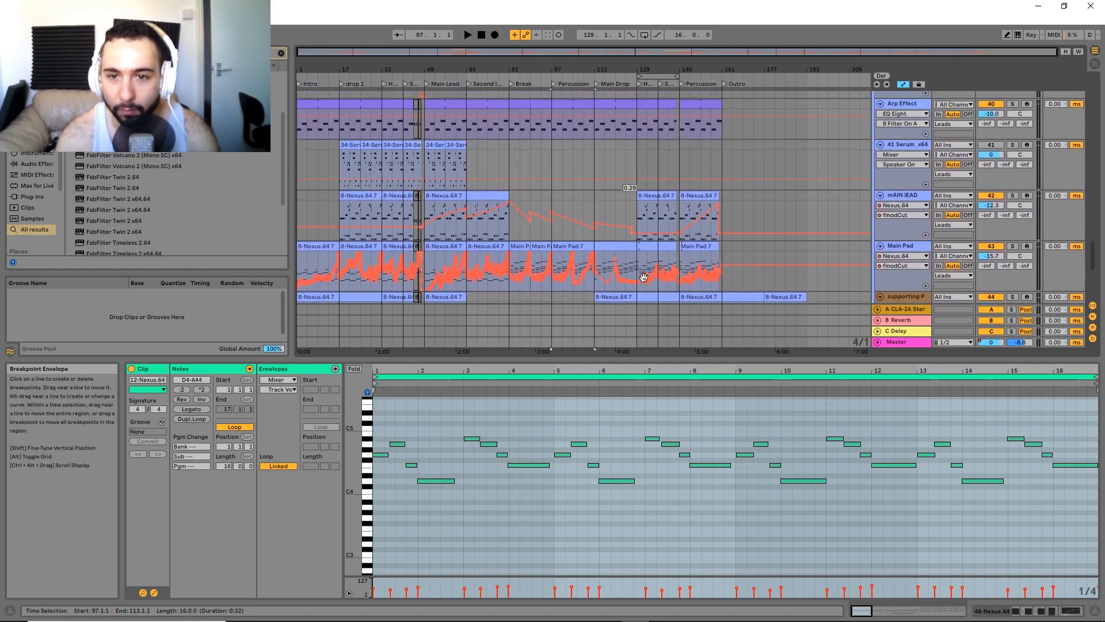
scroll(556, 206, up, 8)
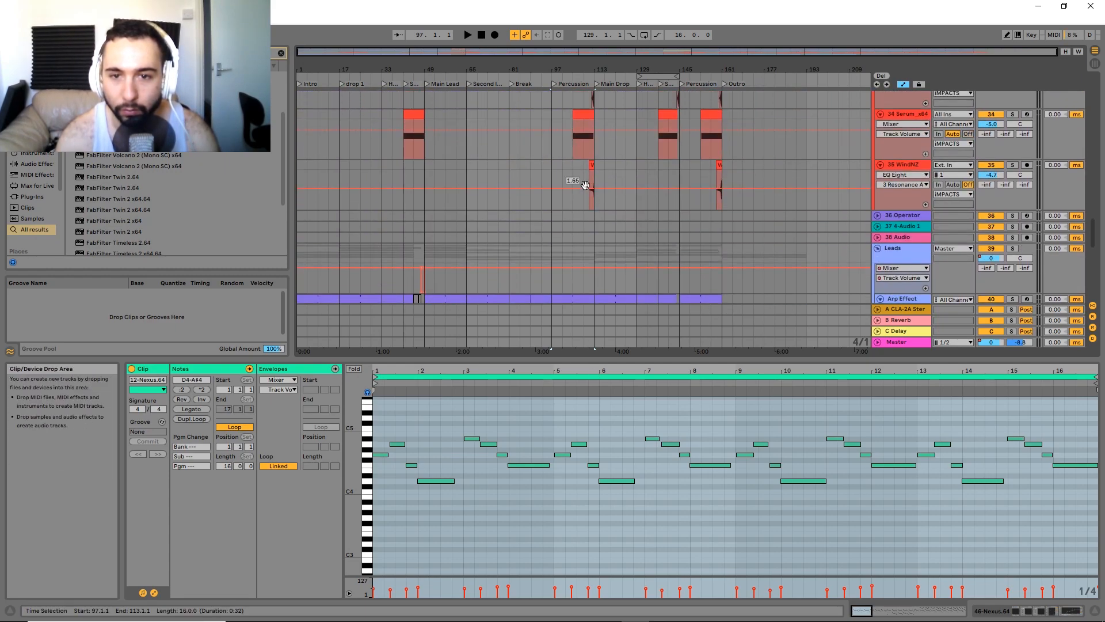
Hide the automation lanes, look through the clips from the Leads to the impact tracks, and shrink the clip view.
key(a)
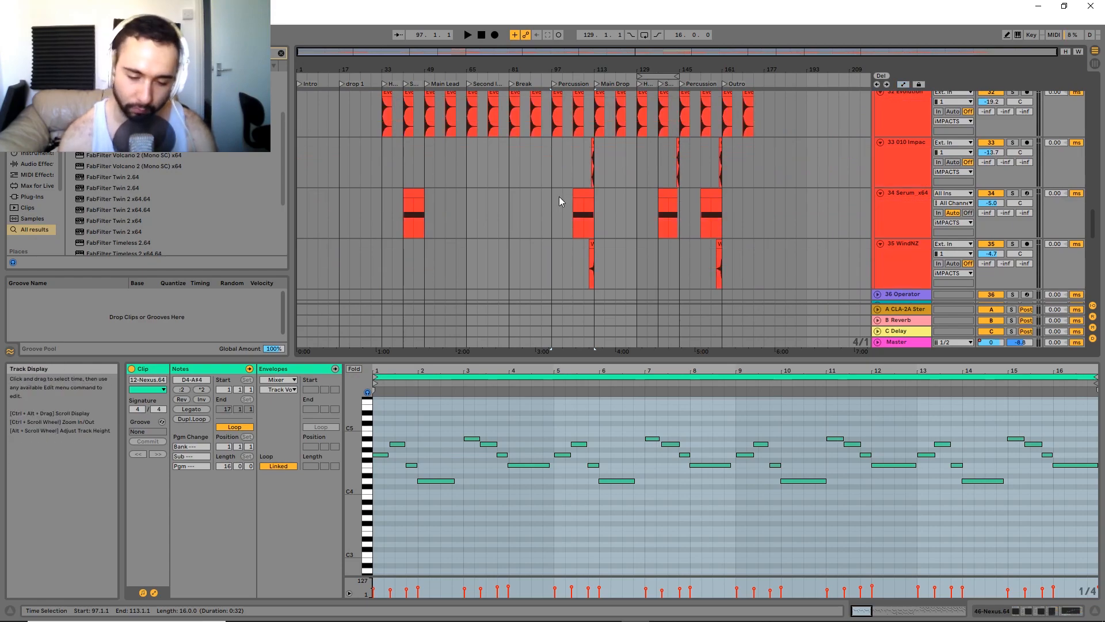
scroll(558, 195, down, 3)
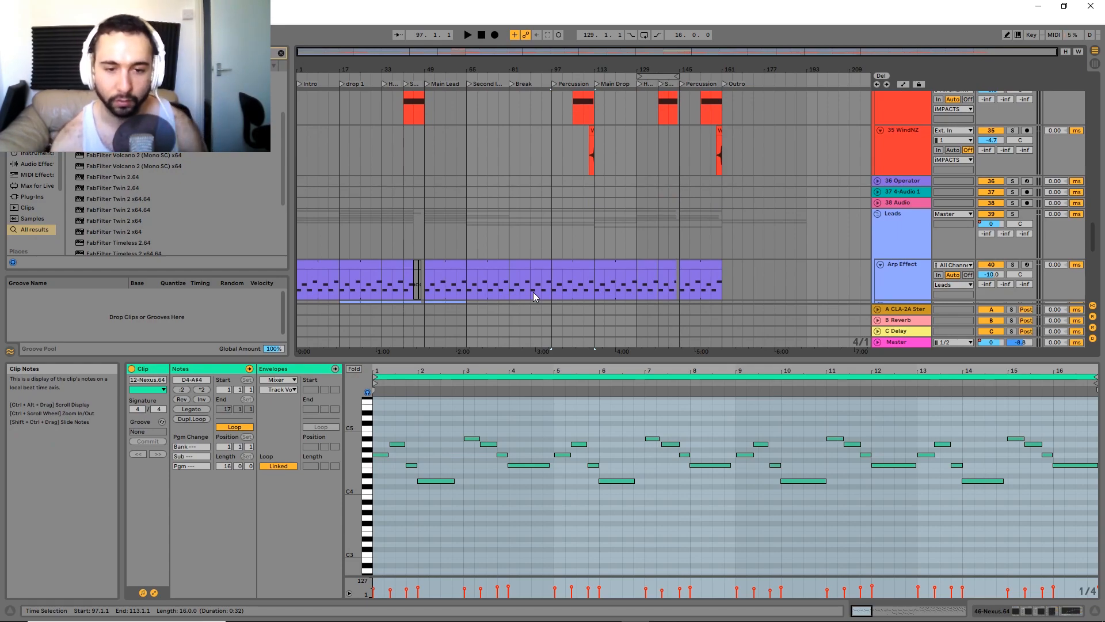
scroll(682, 333, down, 5)
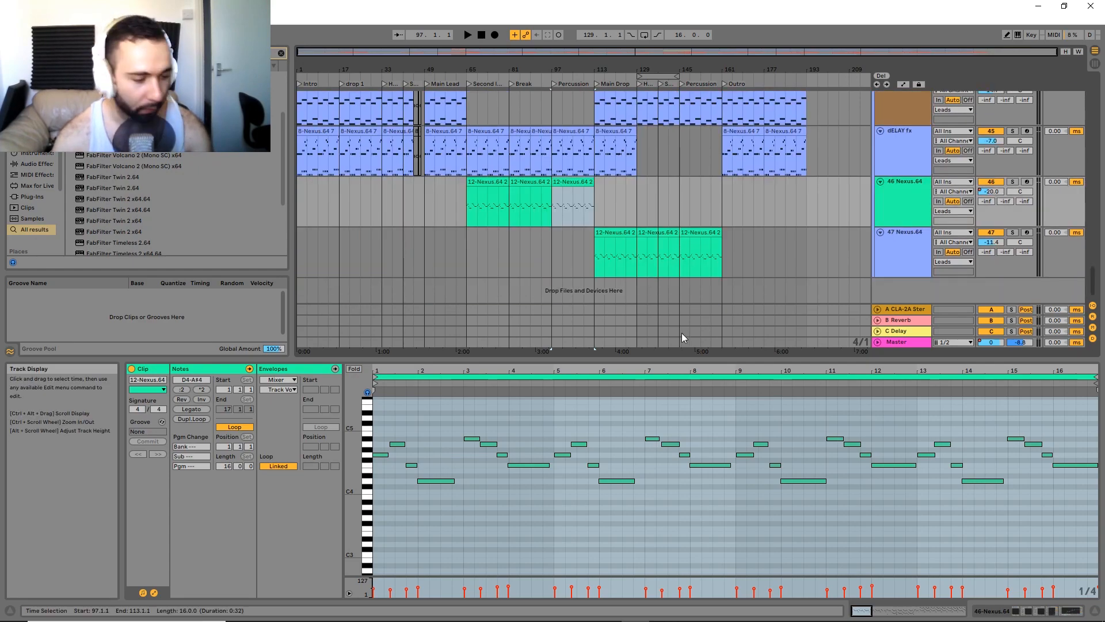
scroll(531, 183, up, 6)
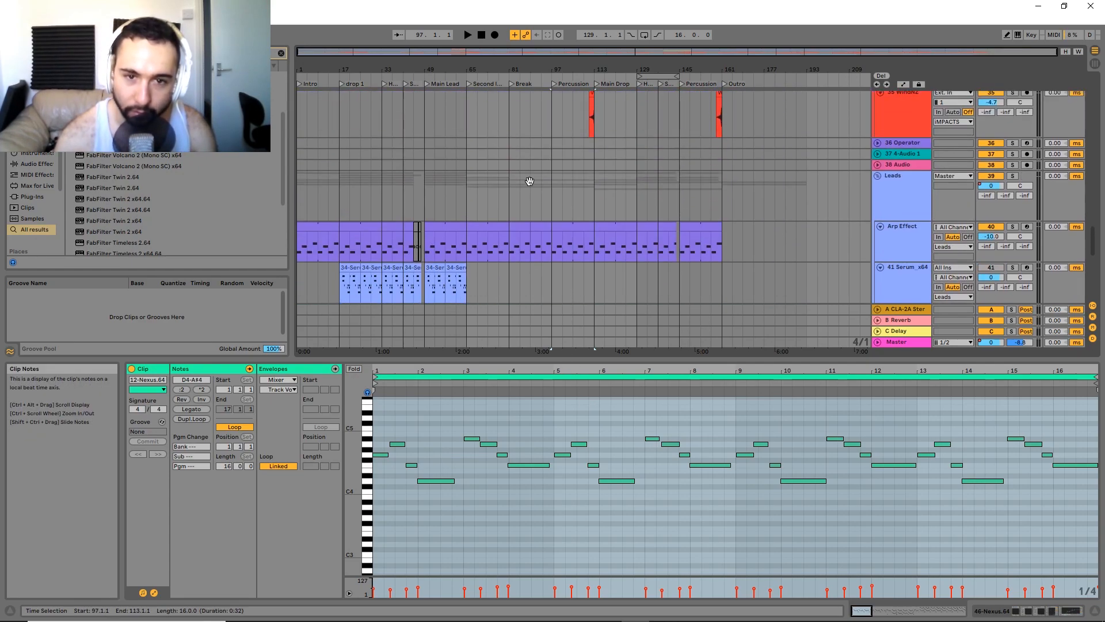
scroll(530, 183, up, 8)
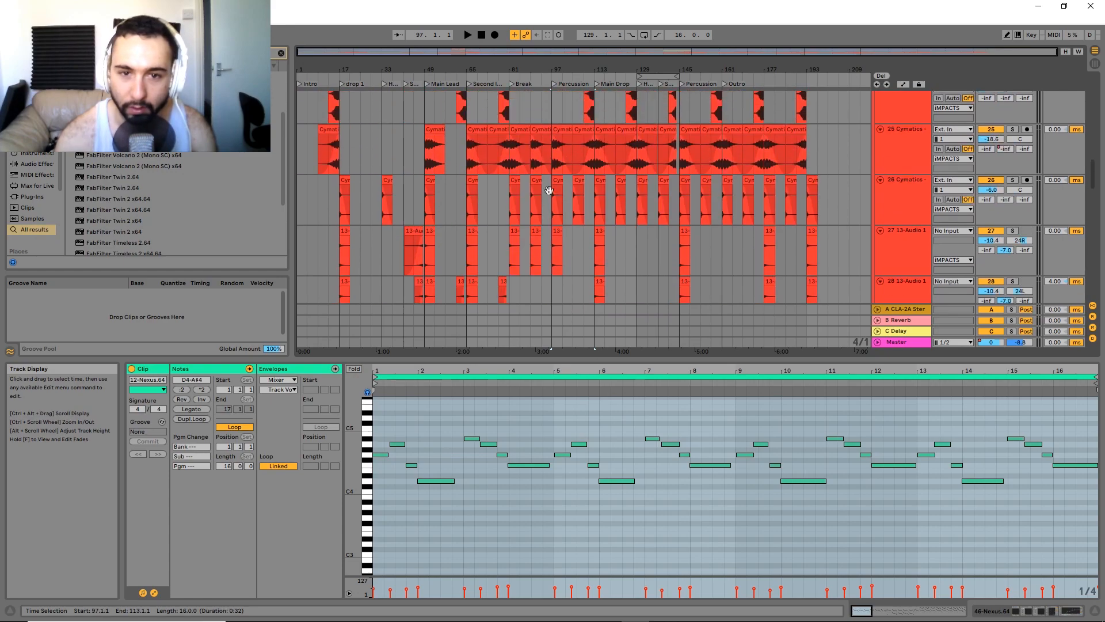
scroll(553, 196, up, 7)
drag(621, 360, 617, 425)
scroll(600, 167, up, 3)
Check the Leads automation once more, hide the lanes, and play the full mix from the Percussion section at bar 97.
key(a)
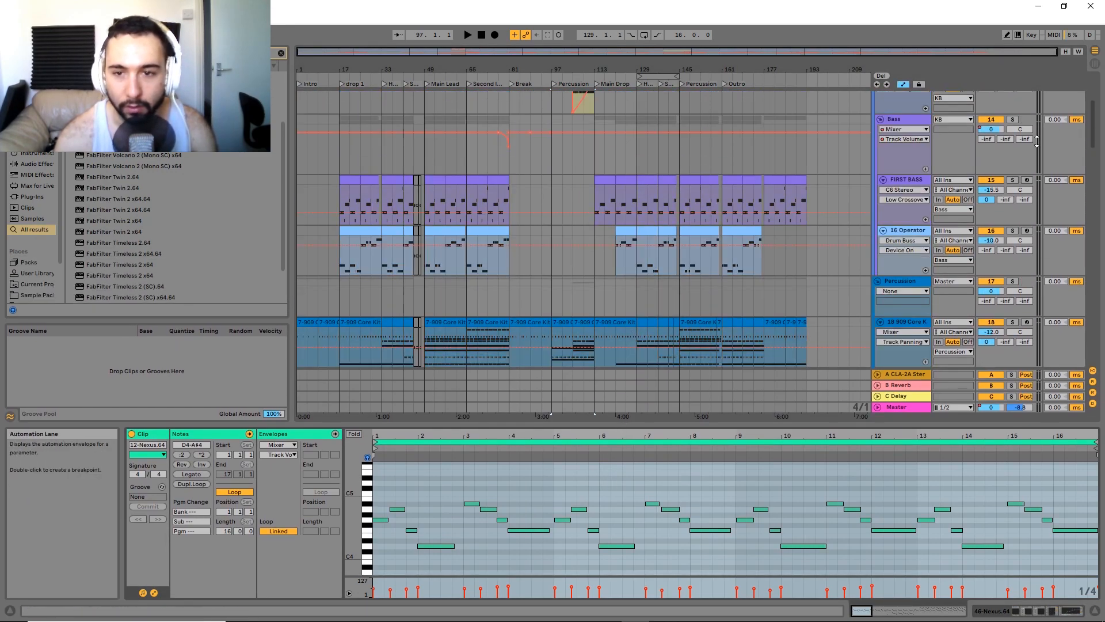
drag(1094, 147, 1099, 350)
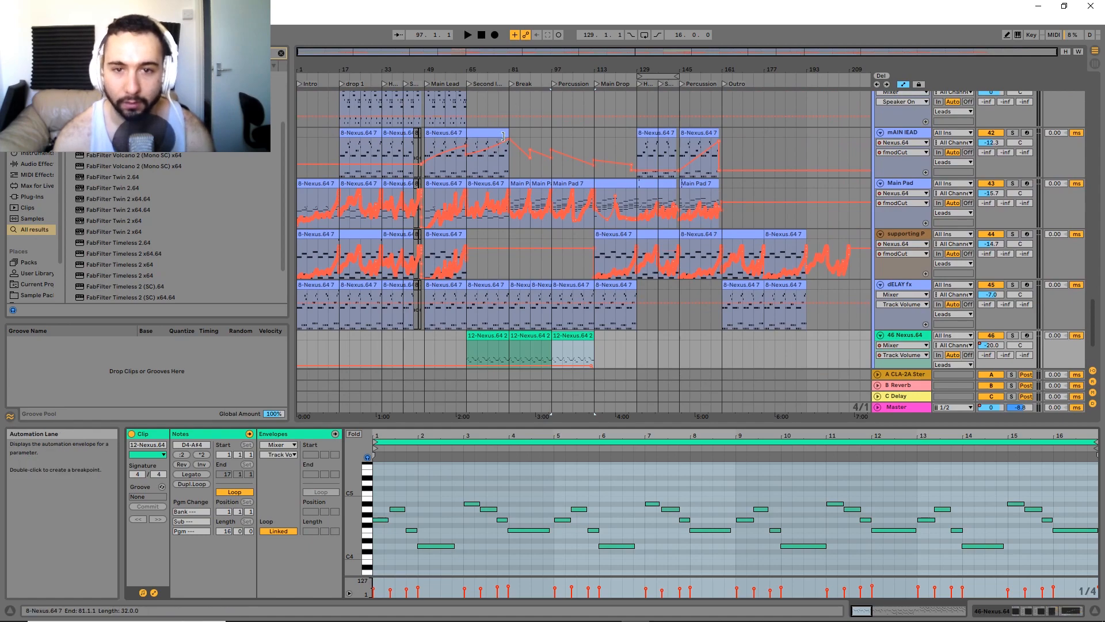
click(511, 130)
key(a)
click(555, 155)
key(space)
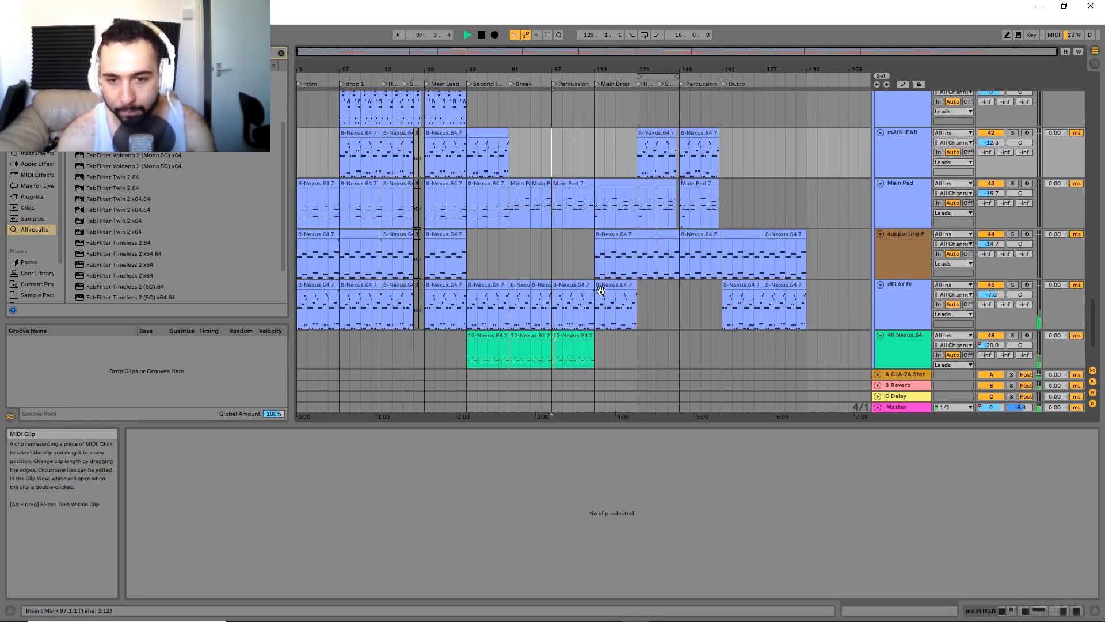
scroll(594, 145, down, 2)
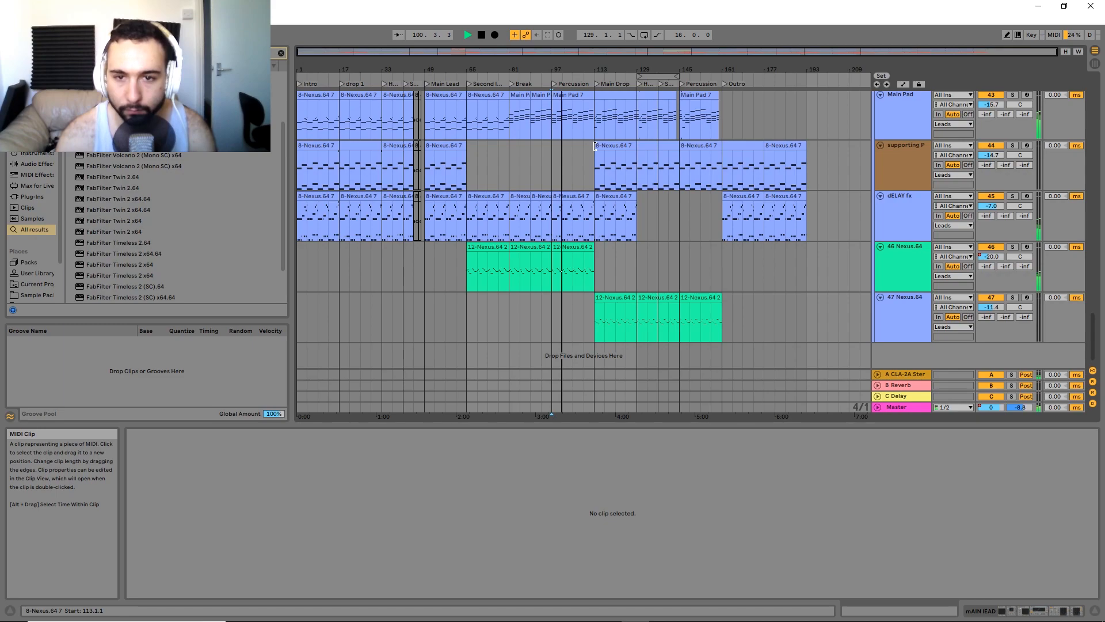
Show the automation lanes and display the SU Snare5 Filter Freq envelope on the 18 909 Core Kit track.
drag(1095, 316, 1103, 128)
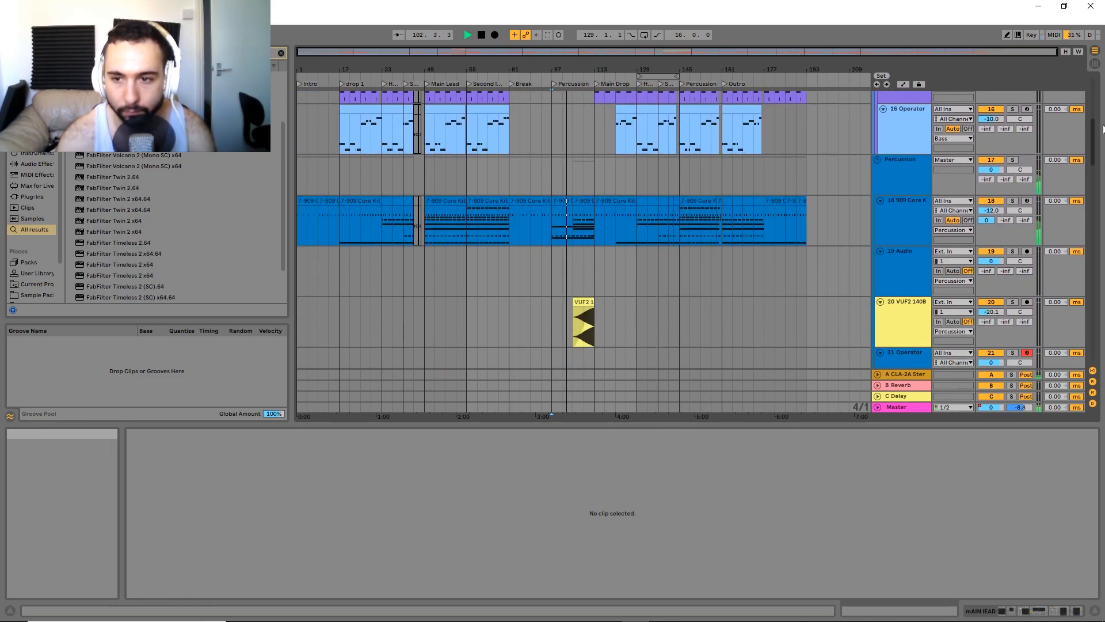
click(895, 233)
key(a)
click(919, 220)
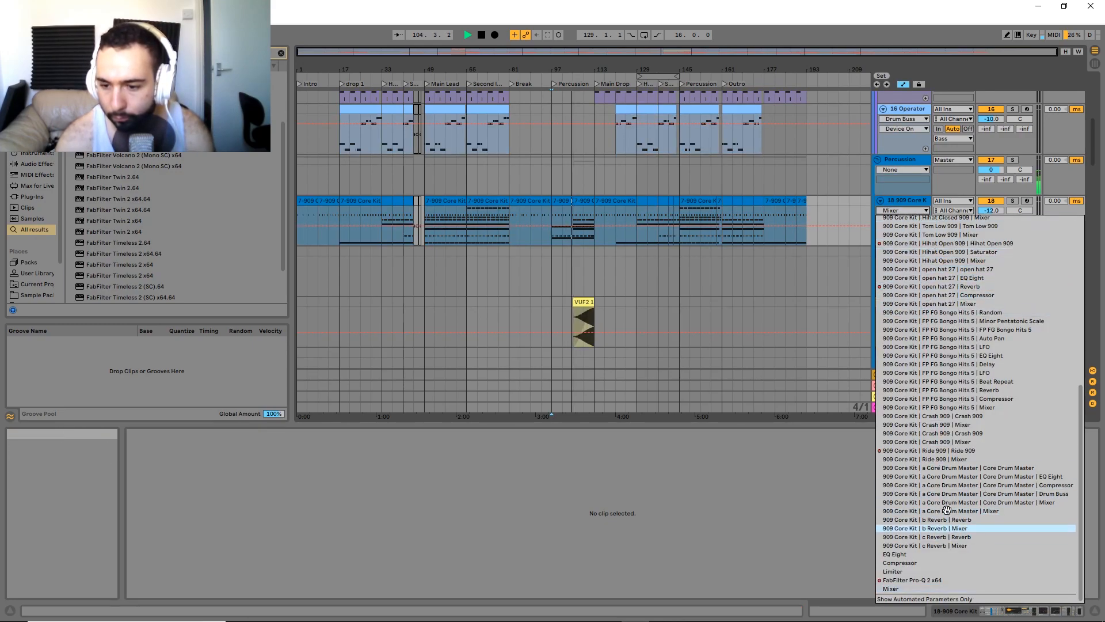
scroll(987, 477, up, 5)
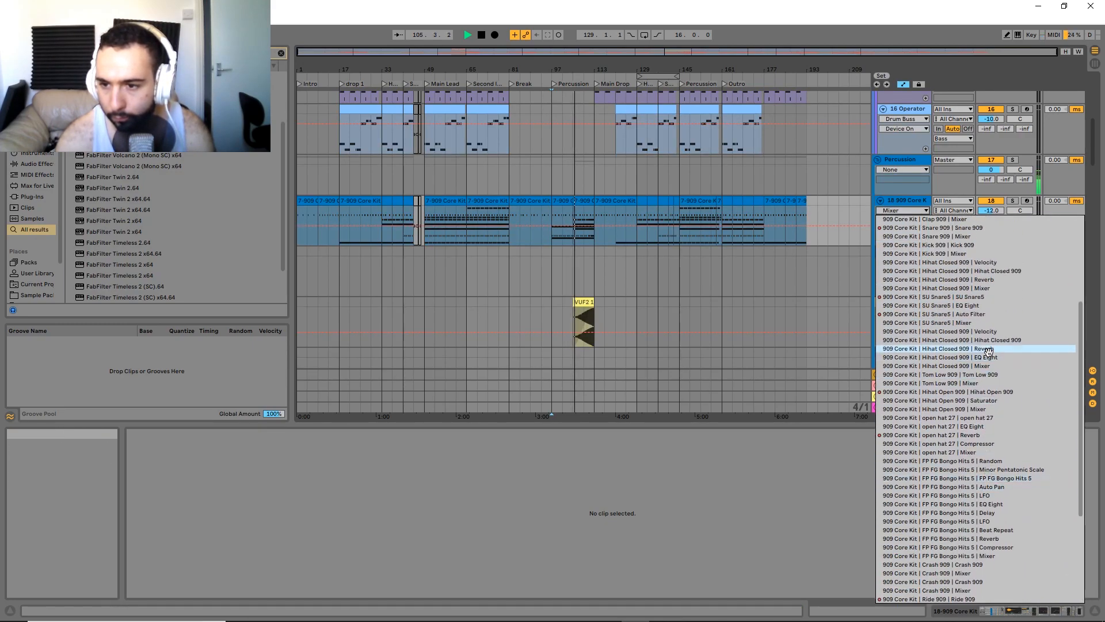
click(978, 322)
click(927, 219)
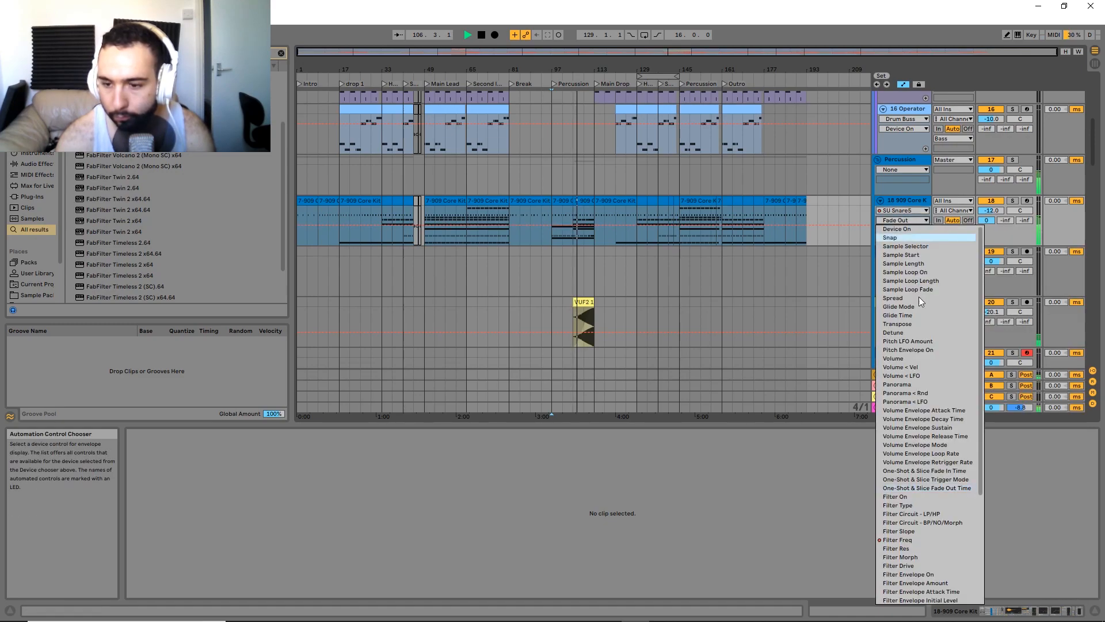
click(902, 536)
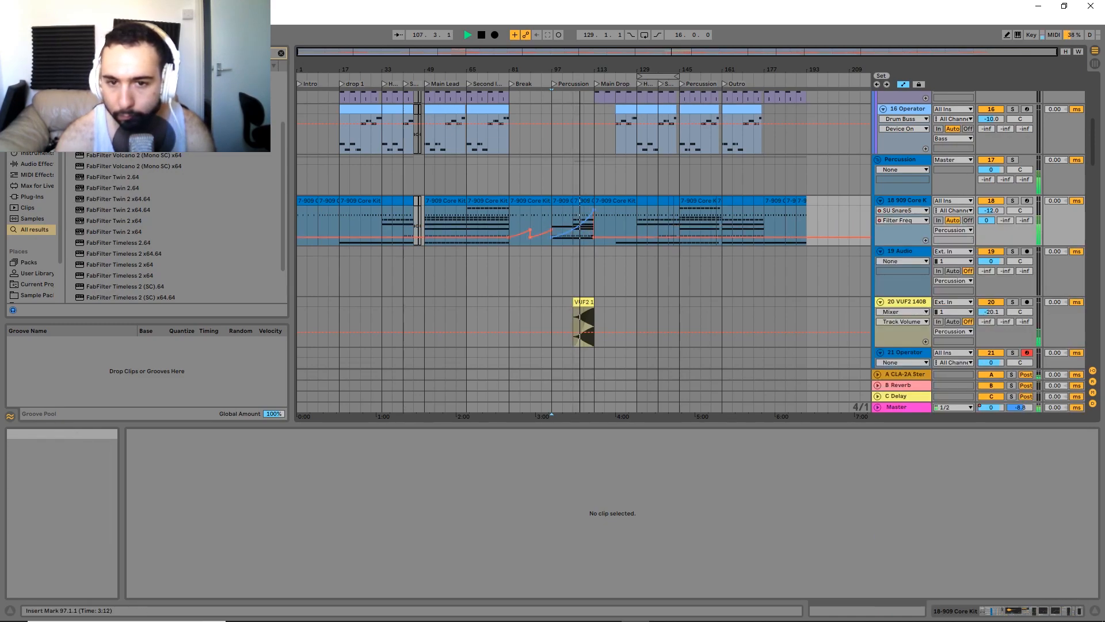
Flatten the snare's Filter Freq automation in the Break section and adjust the rising curve in the Percussion section.
click(529, 228)
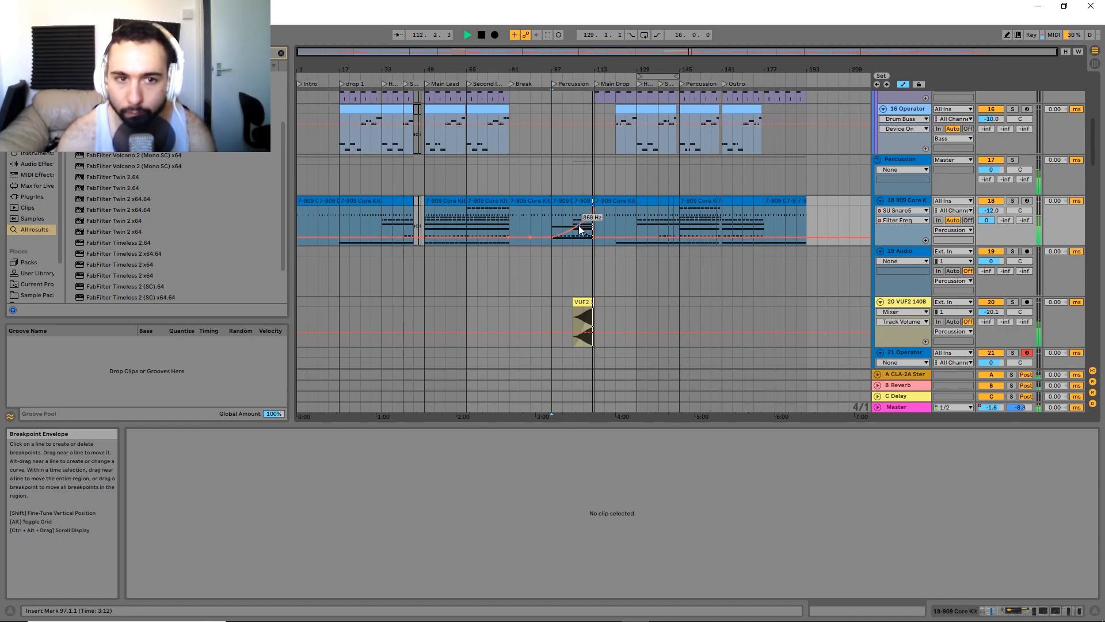
drag(580, 229, 586, 229)
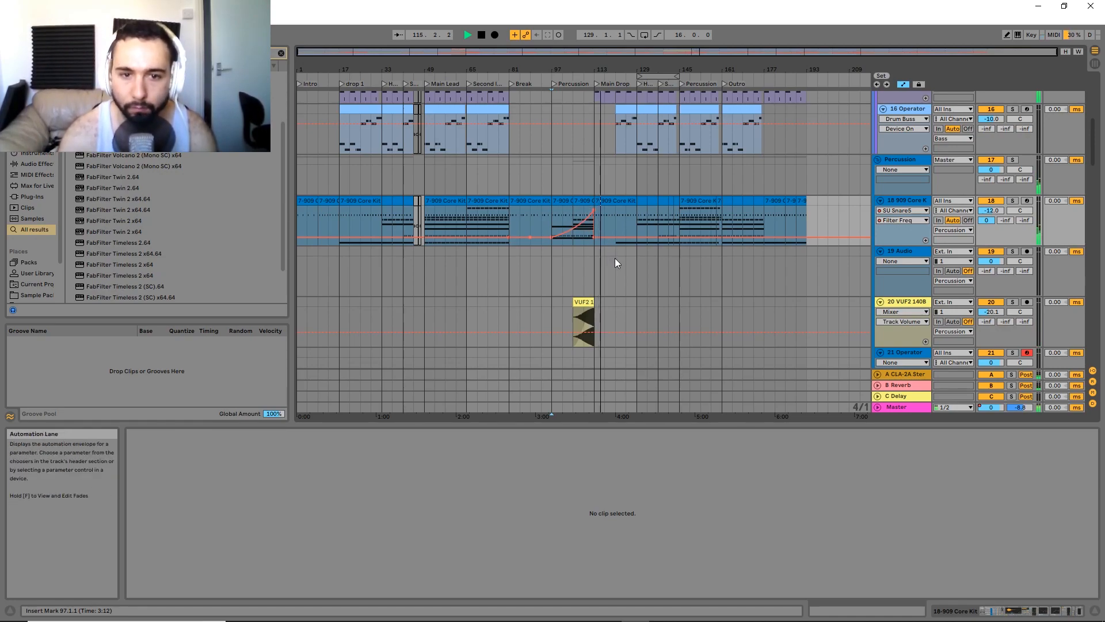
Hide the automation lanes and look through the bass, percussion and impact tracks while the track plays.
drag(628, 249, 611, 330)
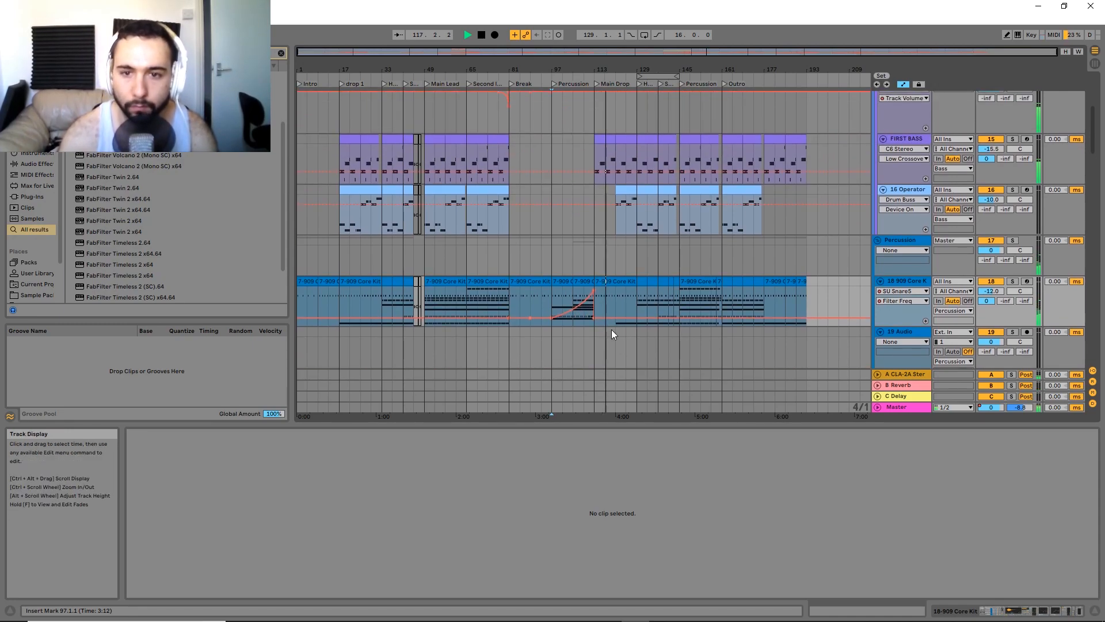
key(a)
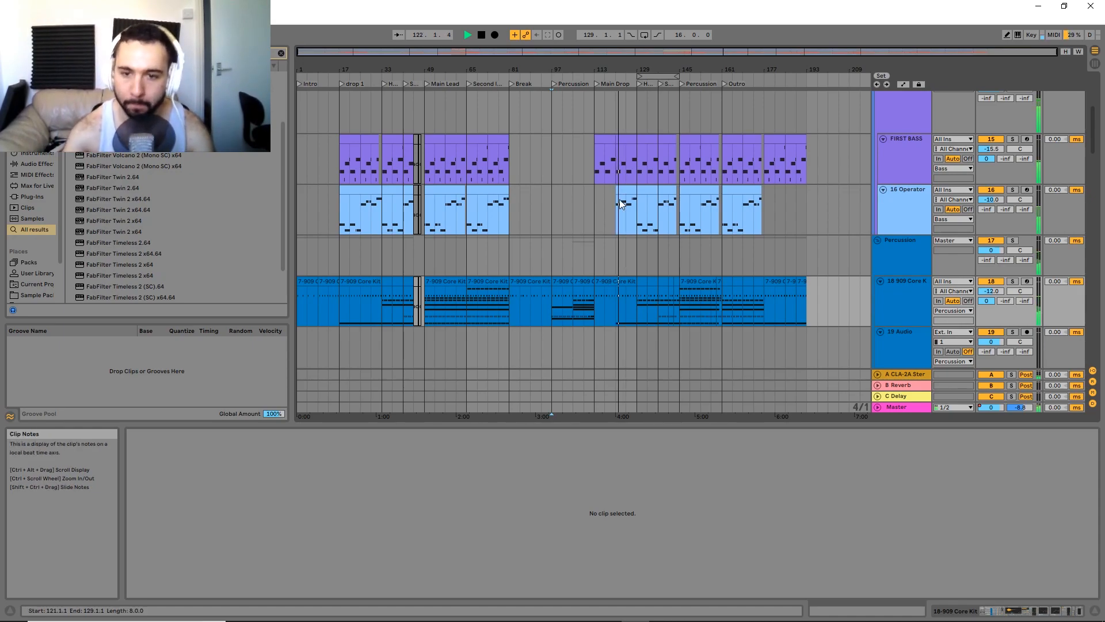
scroll(592, 162, down, 3)
scroll(603, 173, down, 4)
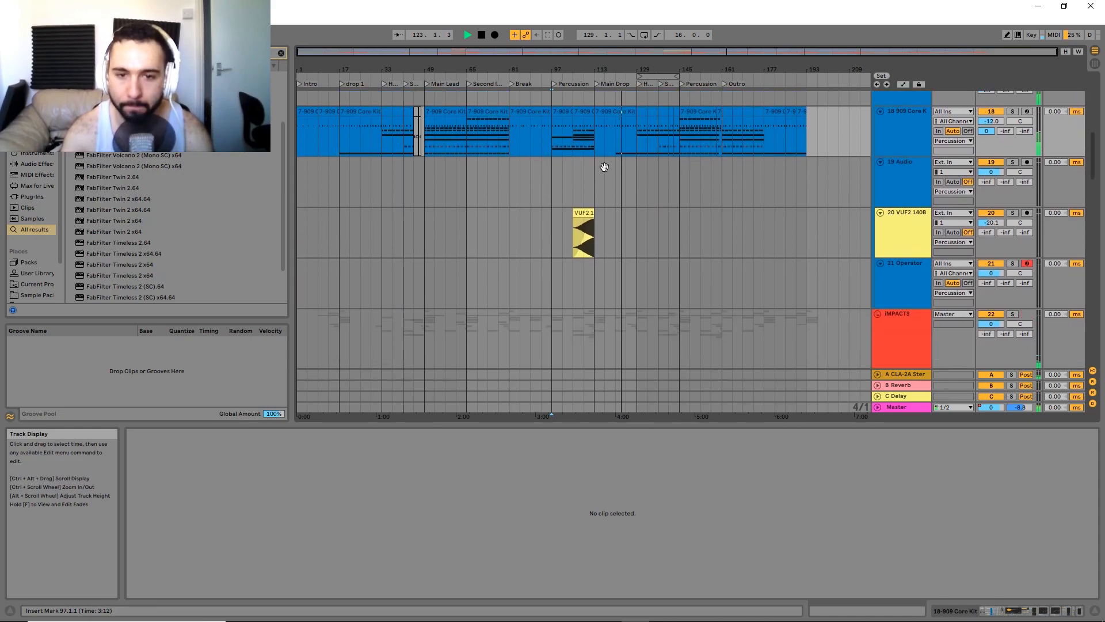
scroll(612, 248, down, 5)
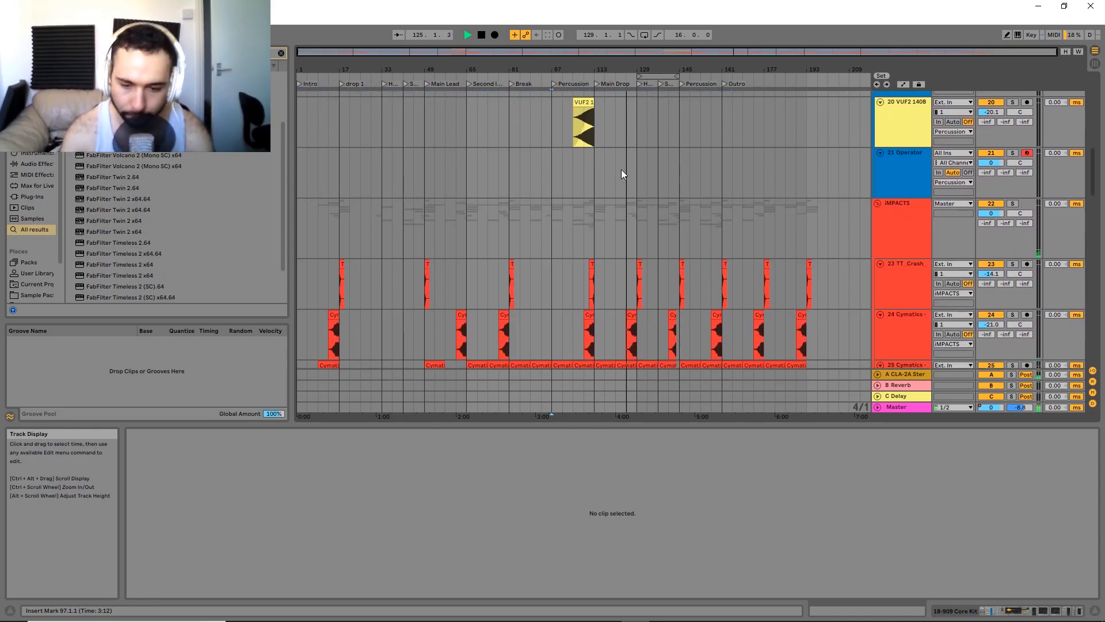
drag(626, 248, 651, 245)
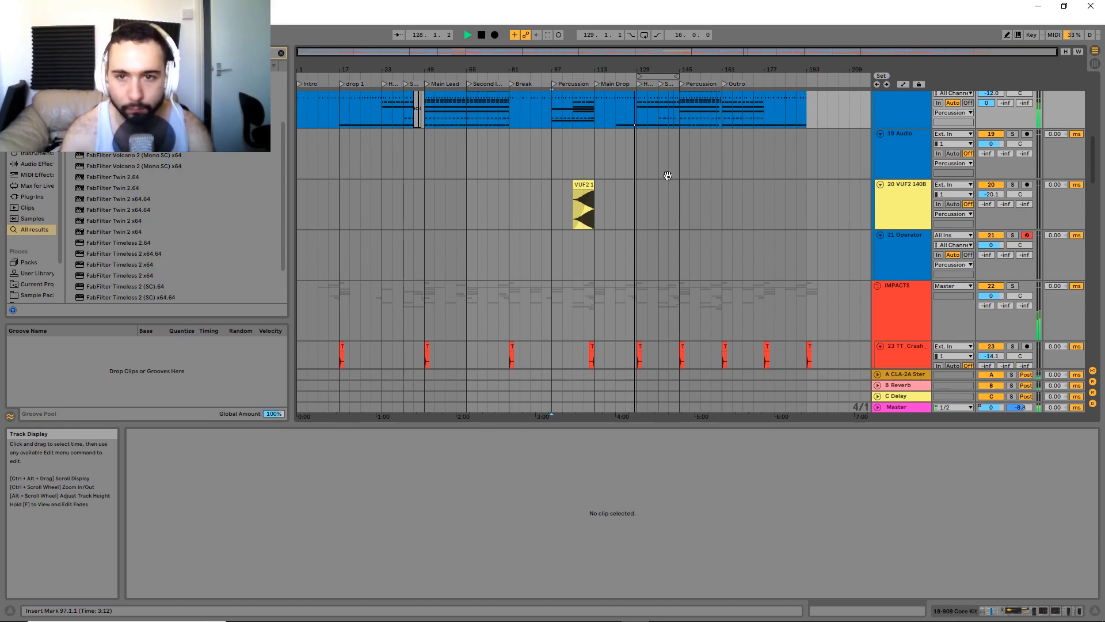
drag(666, 173, 661, 300)
drag(666, 199, 671, 299)
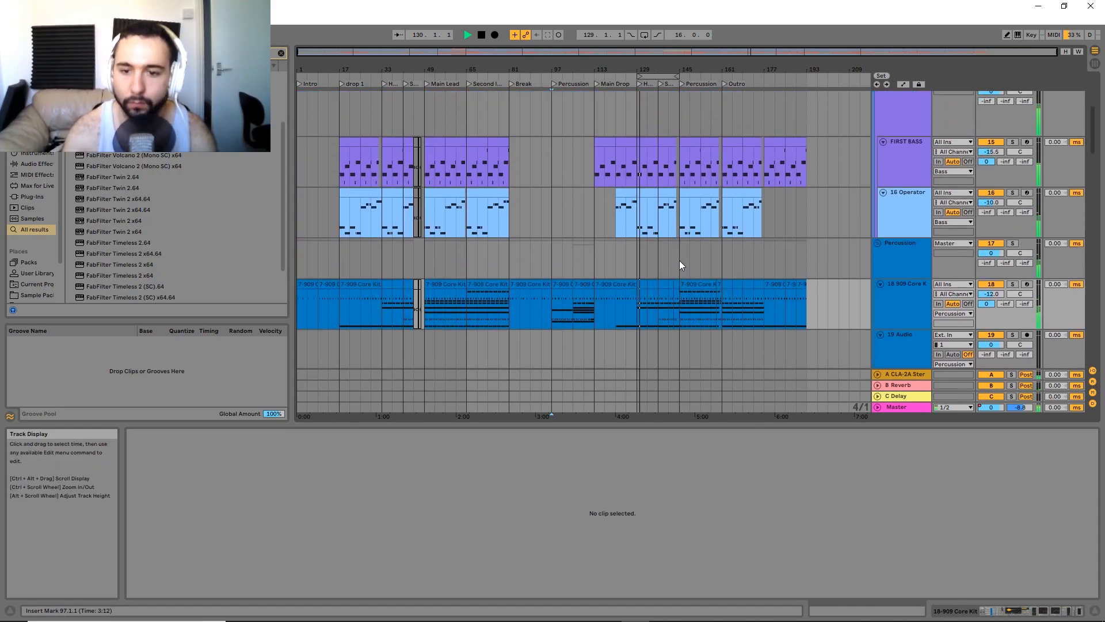
scroll(674, 260, up, 3)
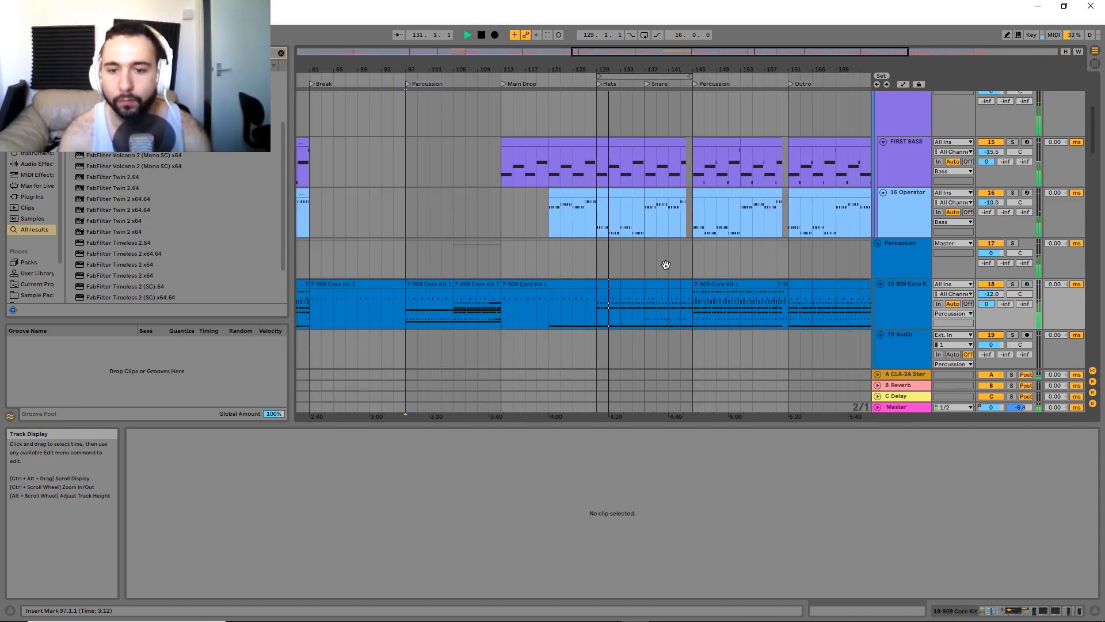
drag(646, 259, 524, 239)
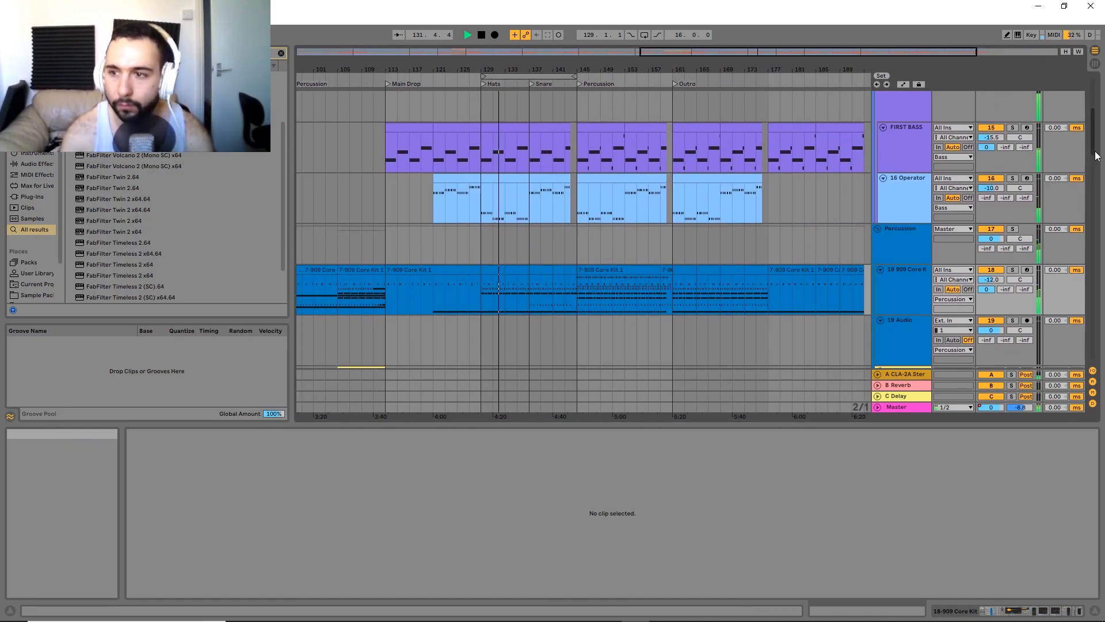
Go to the Leads group and show its automation lanes, including the Arp Effect's fmodCut envelope.
drag(1097, 150, 1100, 341)
key(a)
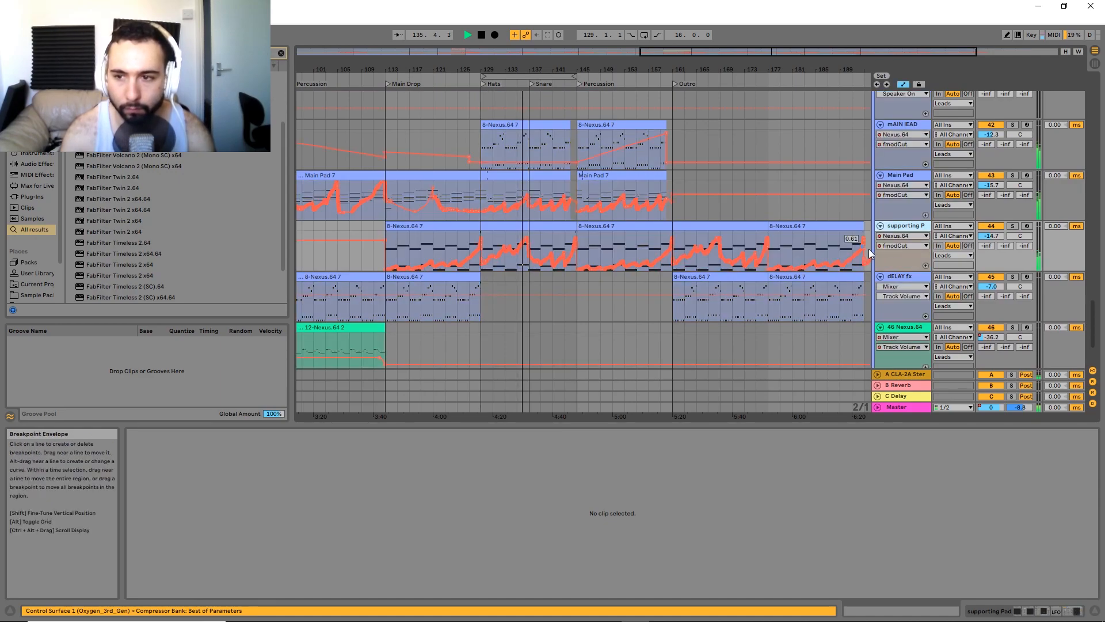
scroll(883, 224, up, 6)
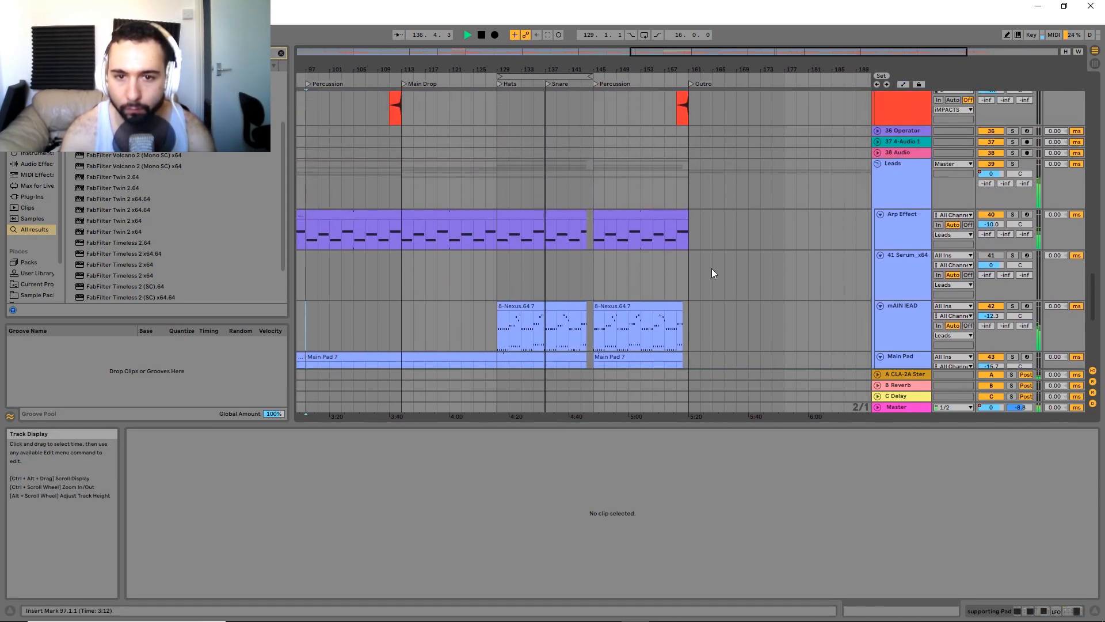
click(911, 224)
click(903, 239)
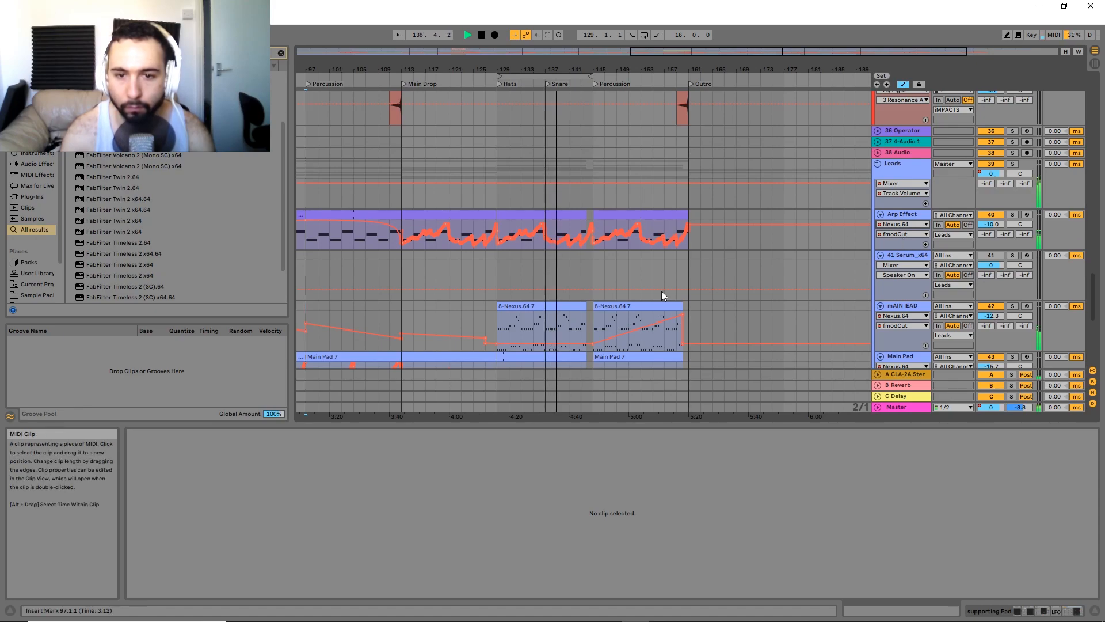
Shape the mAIN lEAD fmodCut automation into a rising ramp from bar 129 to just before bar 145, and stop playback.
drag(660, 284, 651, 214)
scroll(650, 214, down, 3)
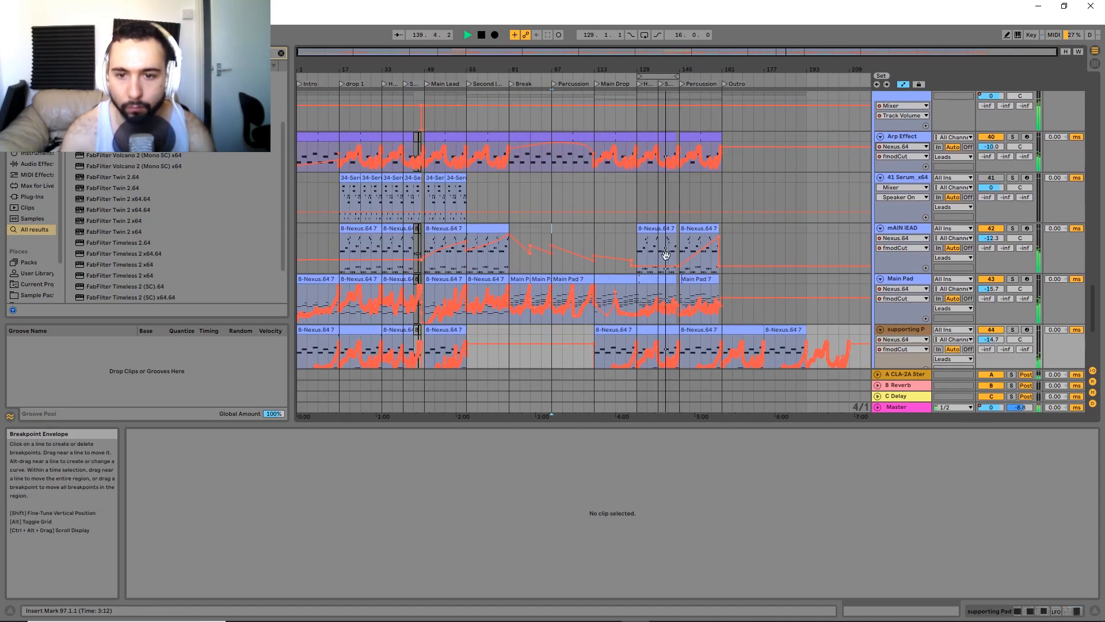
drag(682, 277, 667, 239)
click(676, 227)
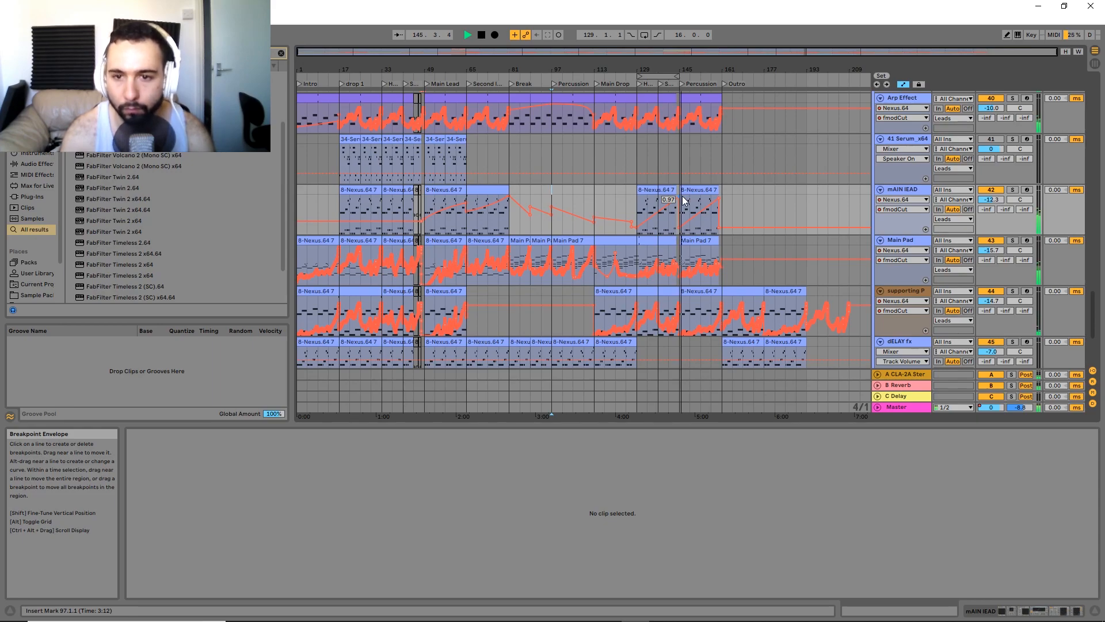
drag(679, 226, 679, 209)
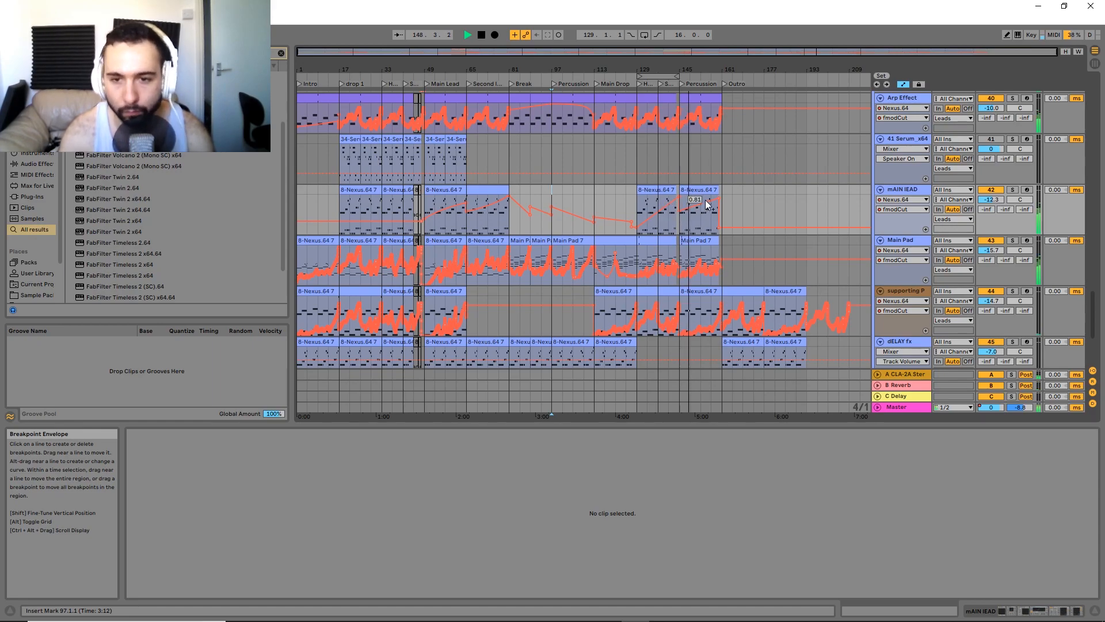
key(space)
Hide the automation lanes and look over the arrangement from the Leads group up to the kick and bass tracks.
drag(677, 230, 619, 259)
scroll(669, 217, up, 3)
scroll(619, 259, down, 3)
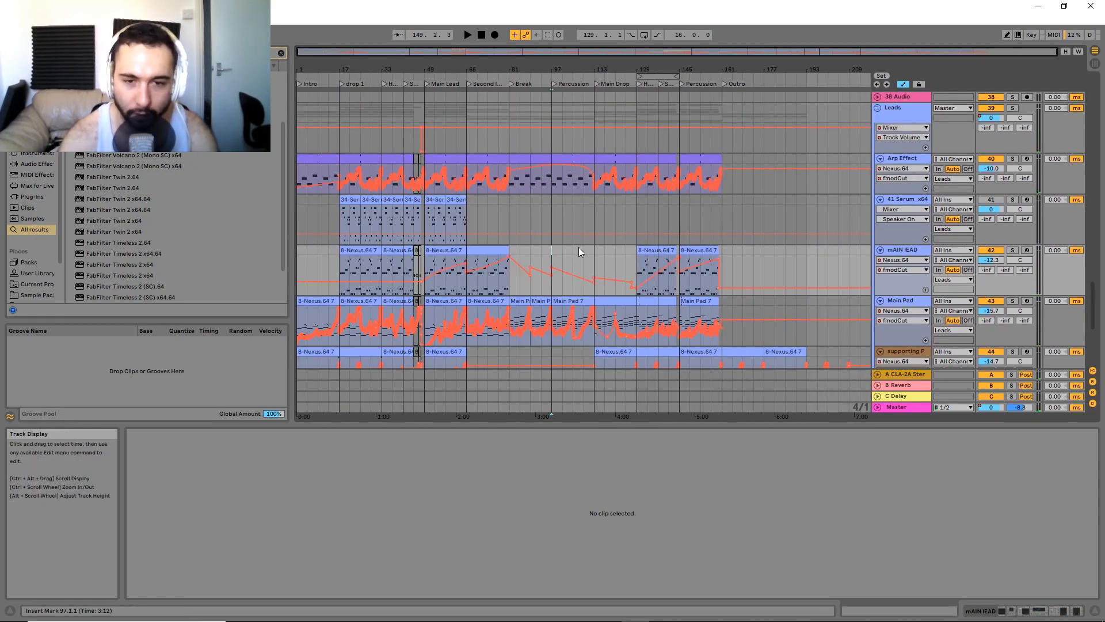
key(a)
scroll(579, 247, down, 3)
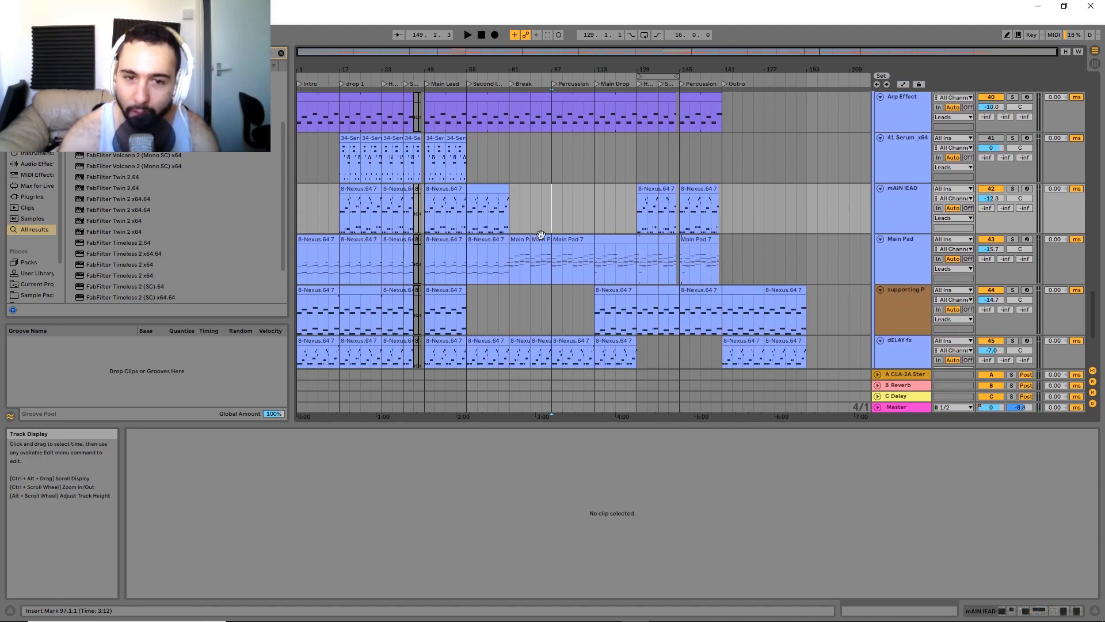
scroll(547, 337, up, 3)
scroll(576, 320, up, 4)
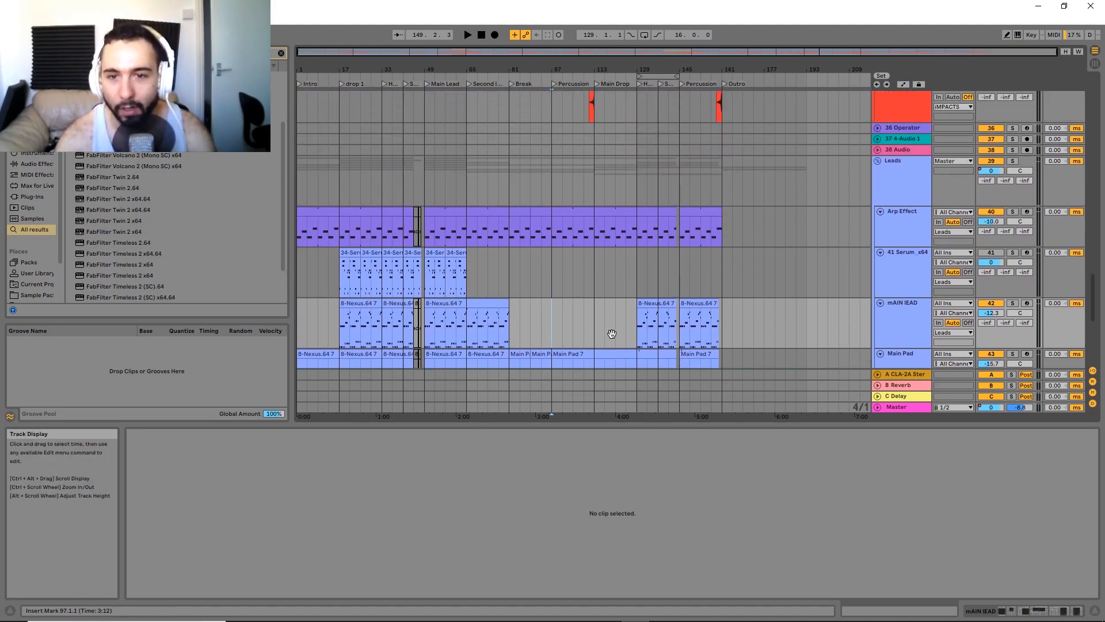
scroll(502, 225, up, 10)
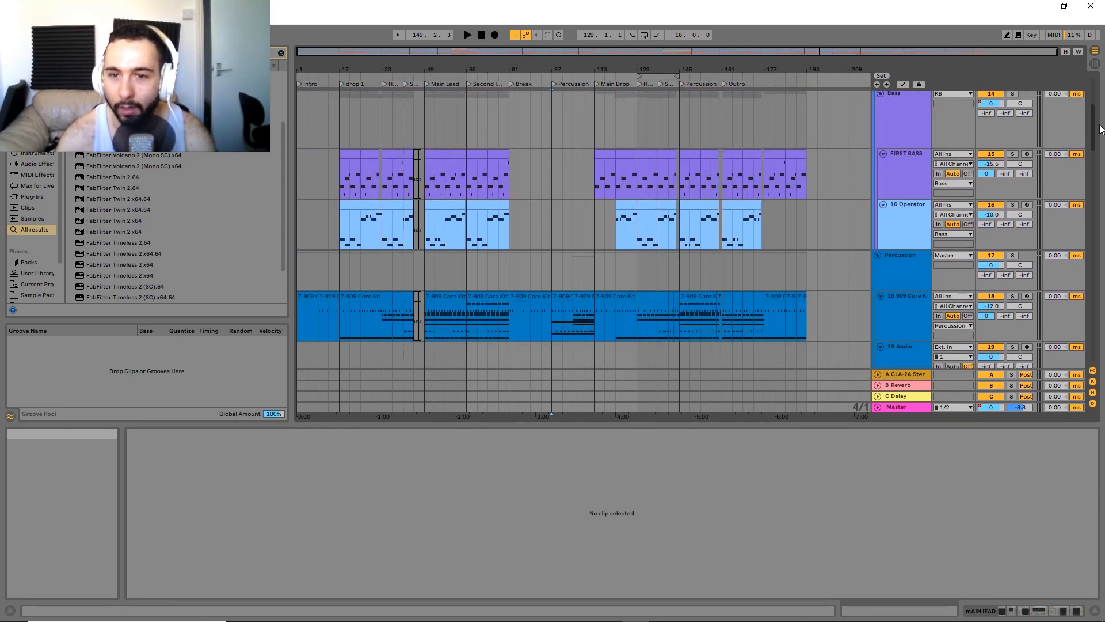
drag(502, 225, 497, 63)
drag(484, 289, 472, 426)
drag(454, 220, 471, 278)
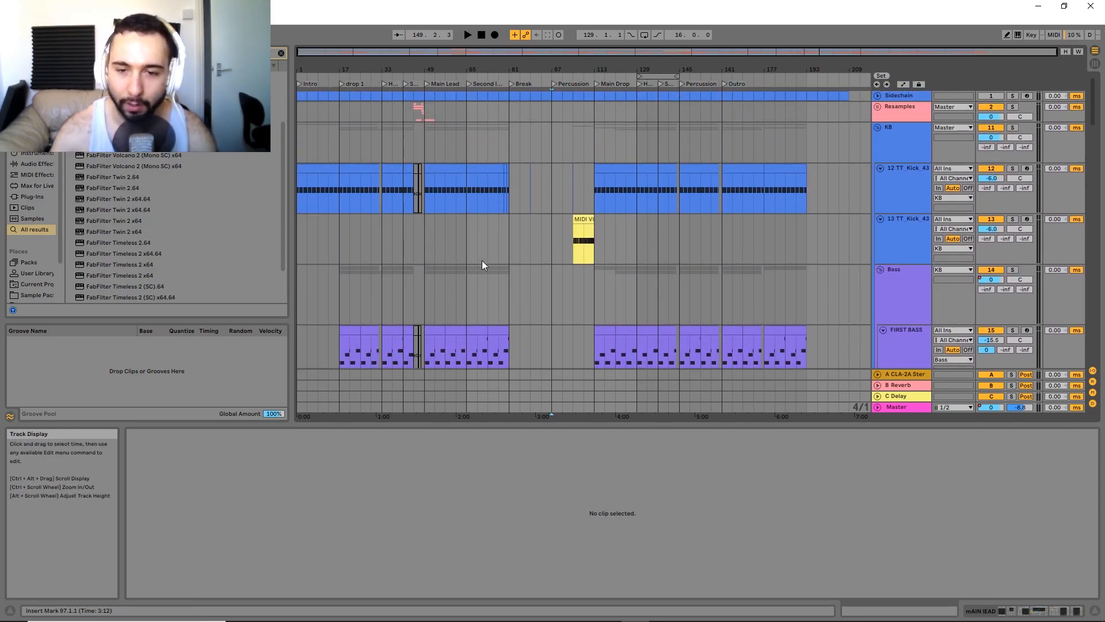
scroll(623, 242, down, 4)
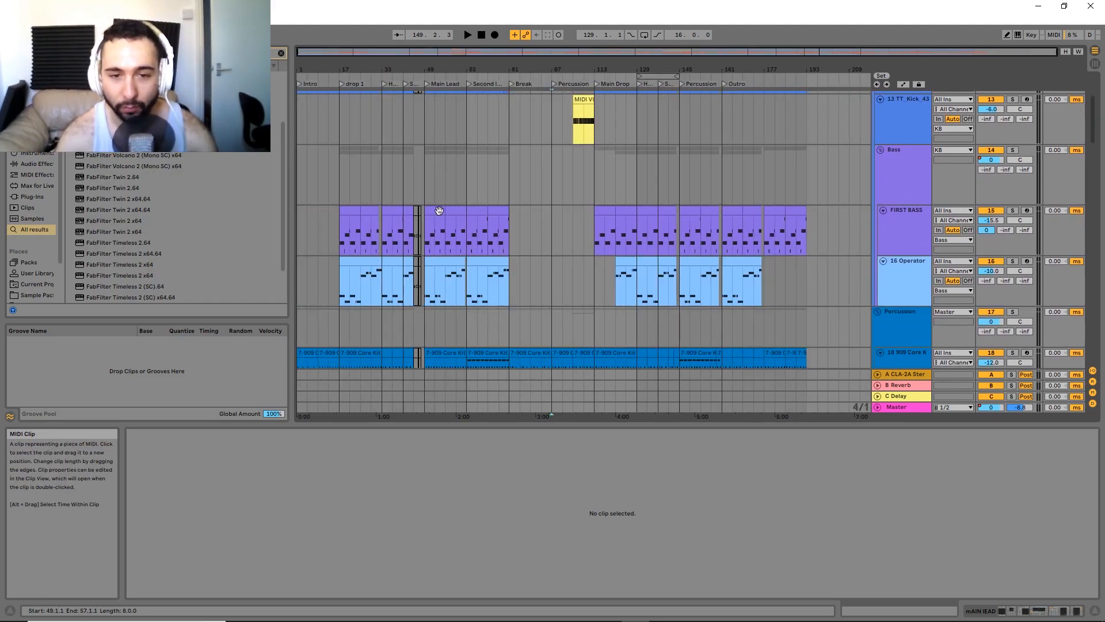
Inspect the notes of the first FIRST BASS clip at drop 1 and mark the Break's start at bar 81 on track 20.
click(343, 220)
scroll(686, 288, up, 4)
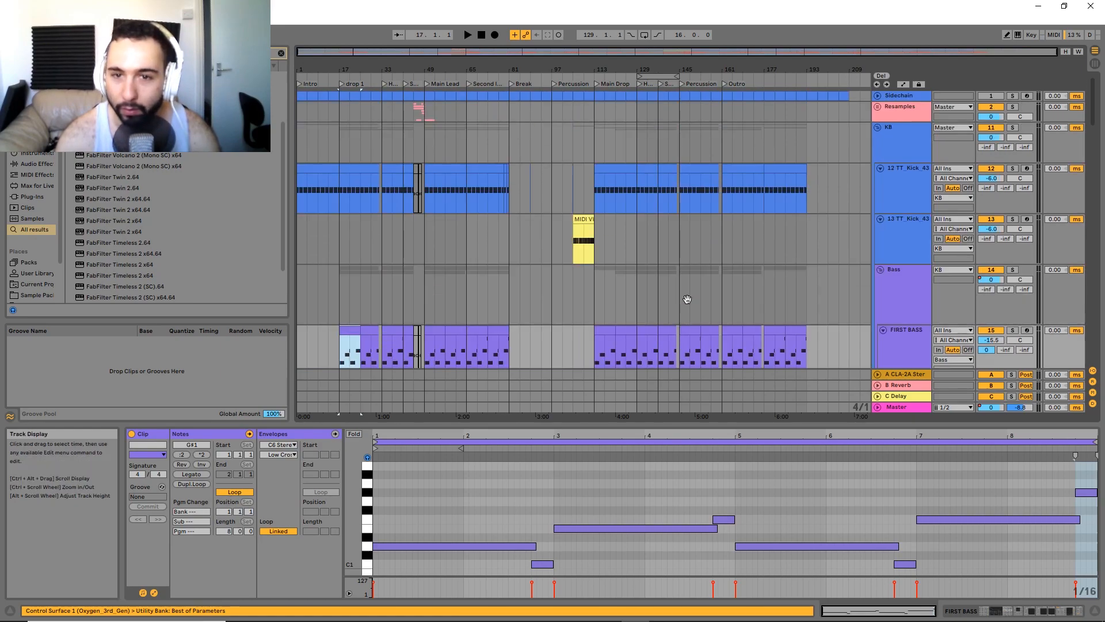
scroll(541, 297, down, 10)
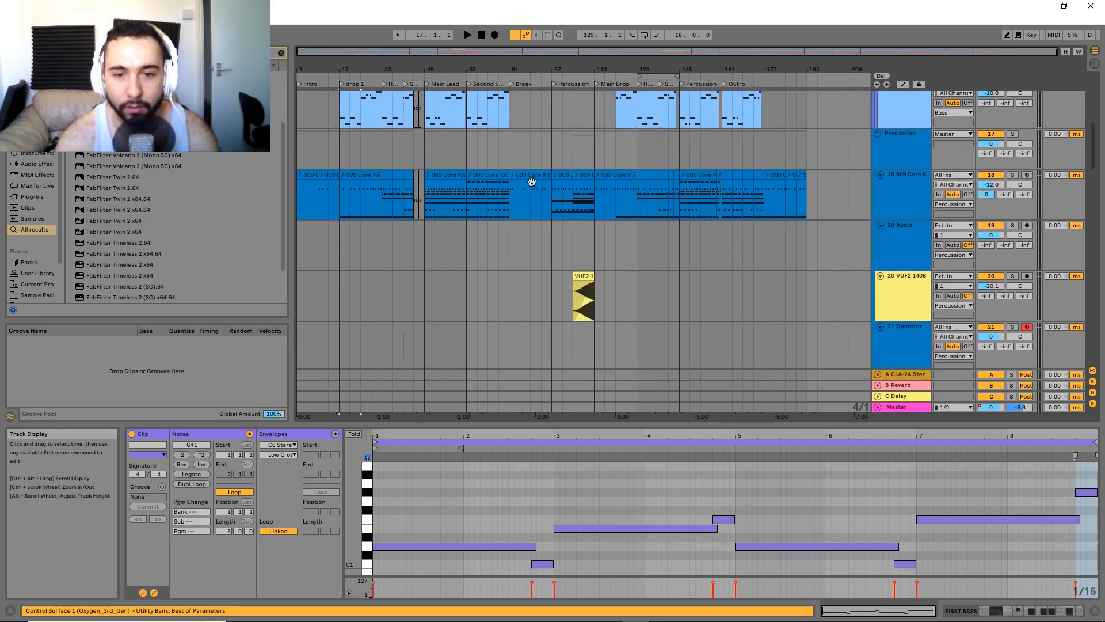
drag(499, 259, 636, 253)
click(512, 250)
drag(512, 250, 640, 344)
click(509, 316)
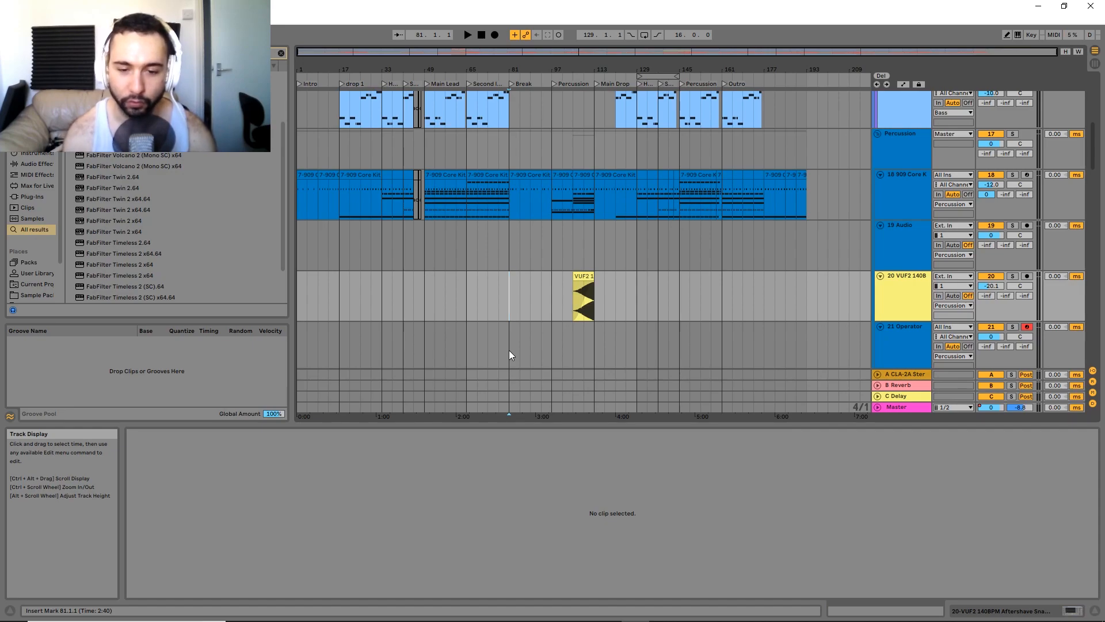
Review the Leads tracks and compare the notes of the Main Pad clips at bar 49 and at the start of the Break.
scroll(537, 236, up, 8)
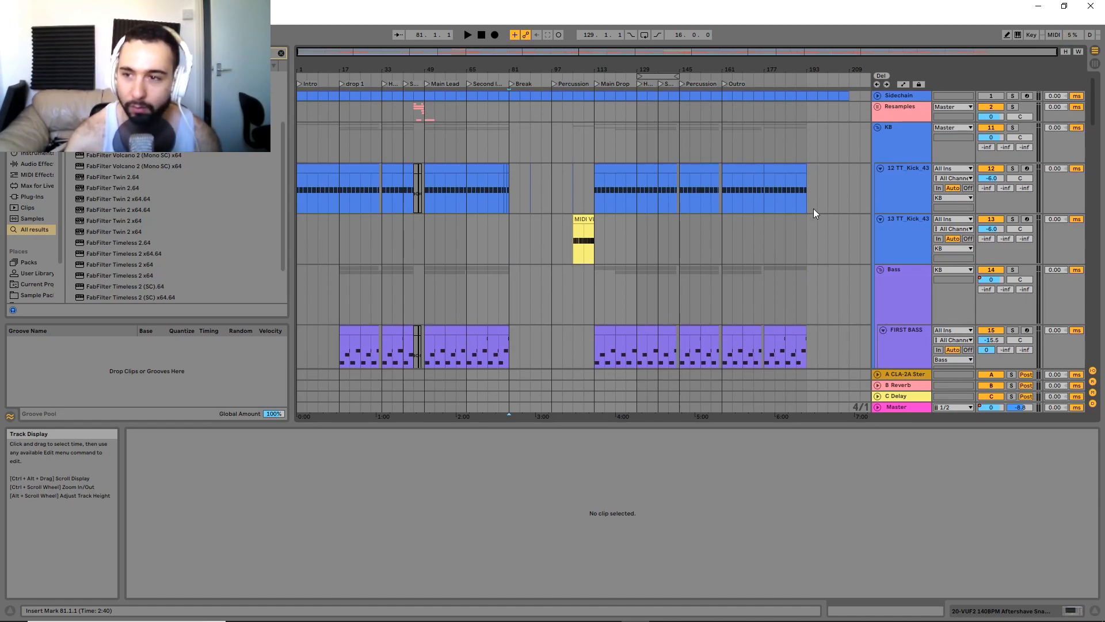
drag(1092, 122, 1092, 350)
drag(702, 245, 633, 223)
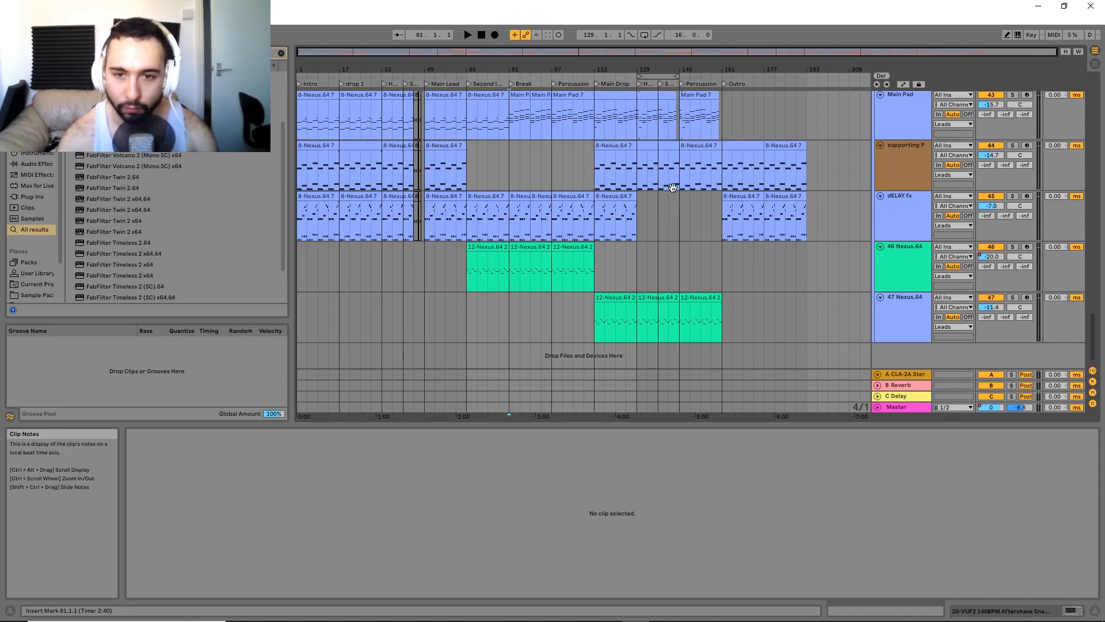
scroll(671, 188, up, 5)
scroll(599, 153, up, 2)
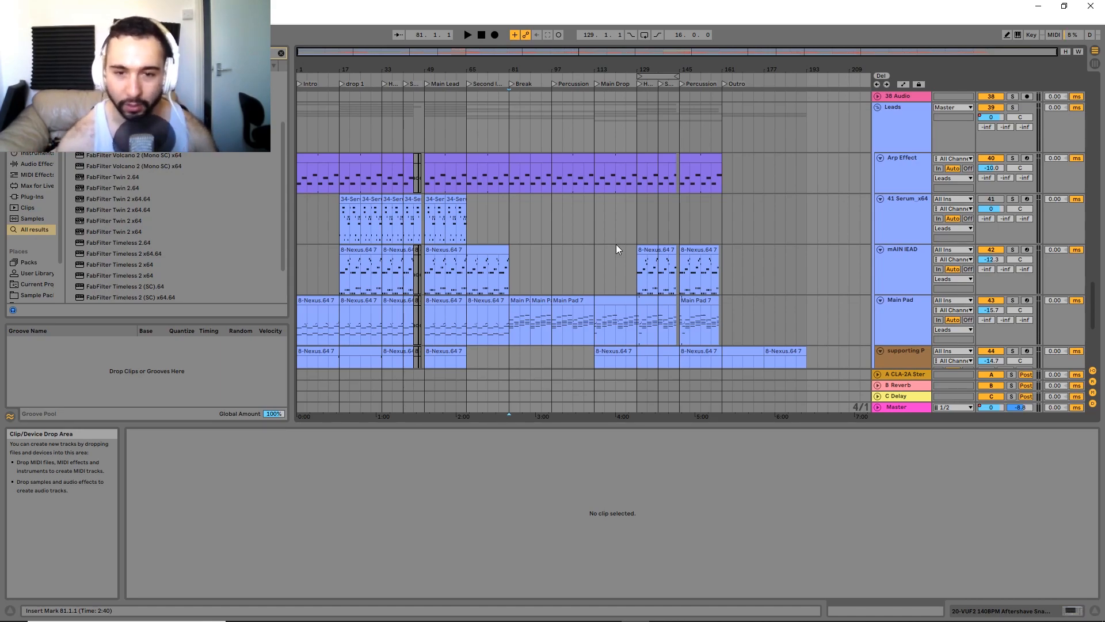
click(454, 301)
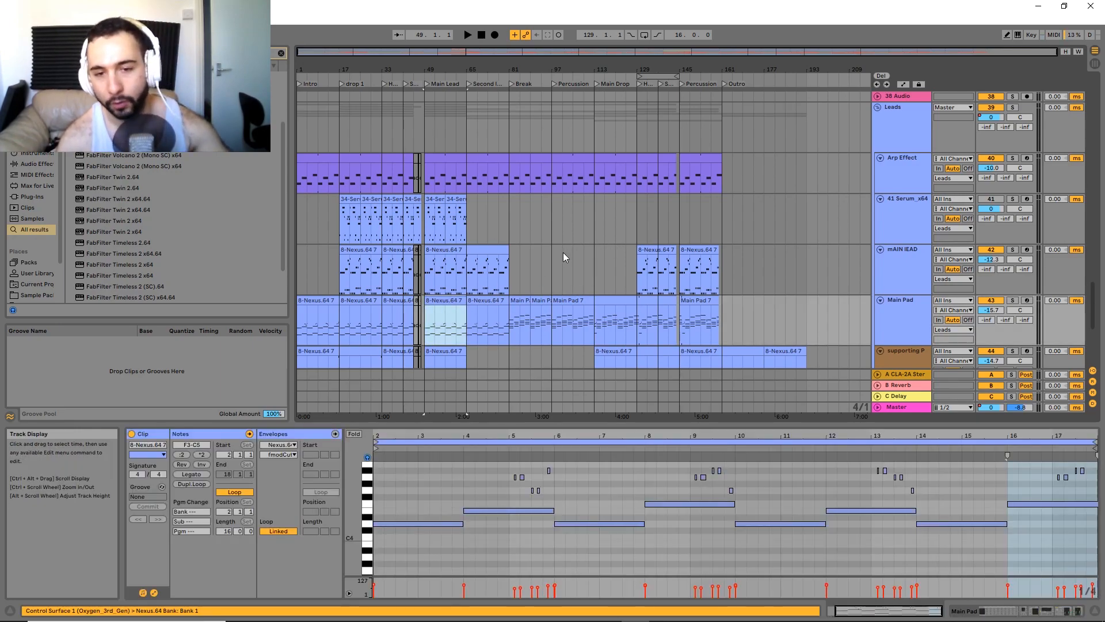
click(520, 300)
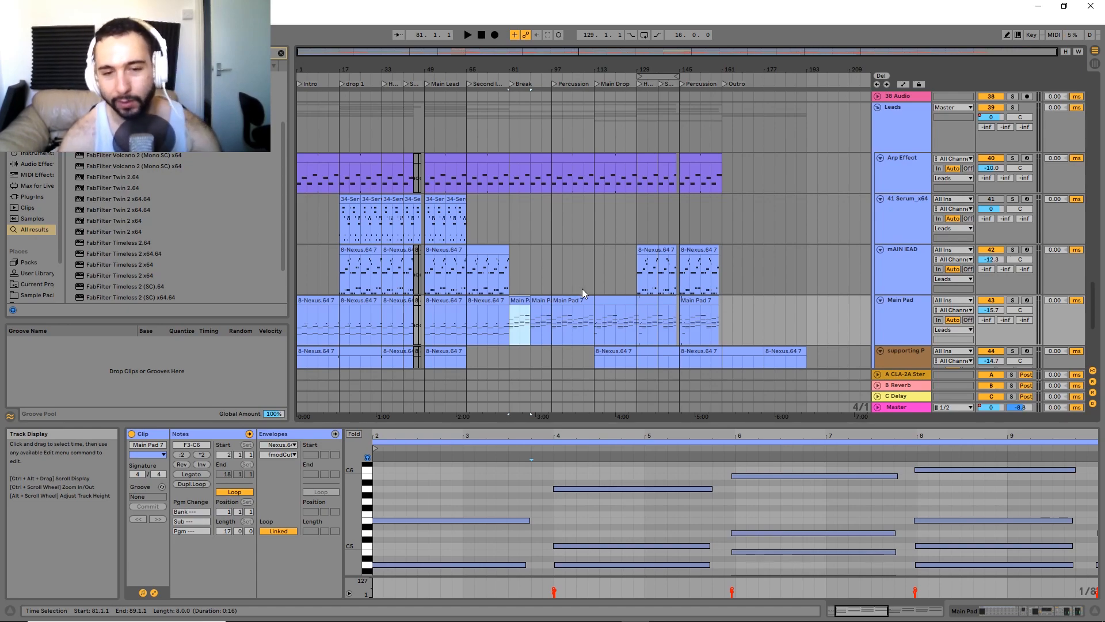
Return to the Percussion group and examine the 18 909 Core Kit clip that starts at bar 65.
scroll(582, 218, up, 10)
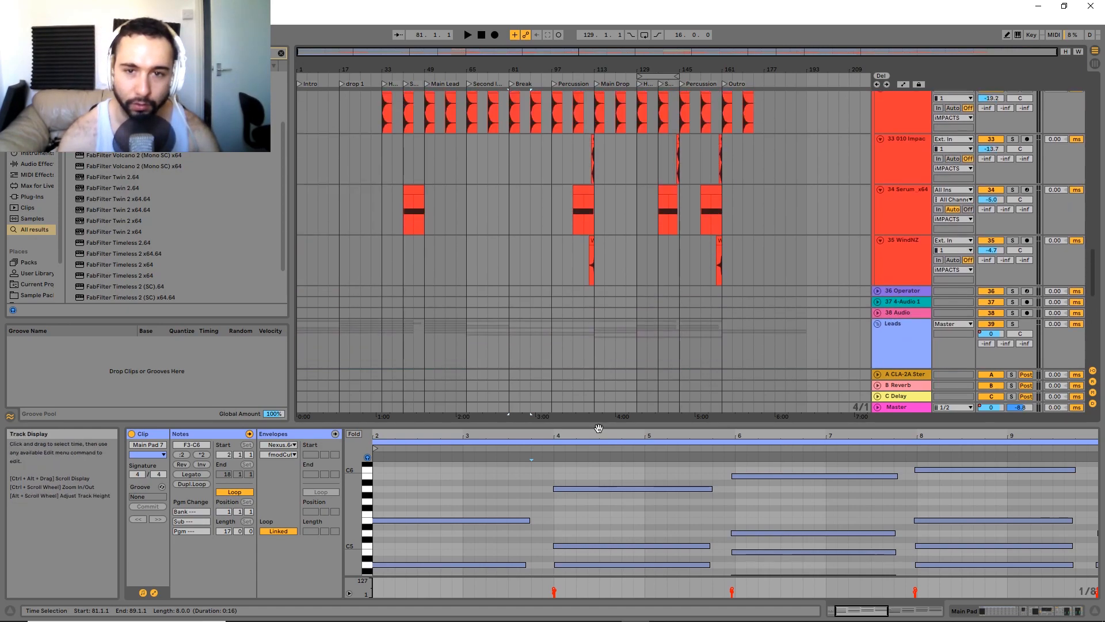
drag(1098, 239, 1097, 124)
click(483, 253)
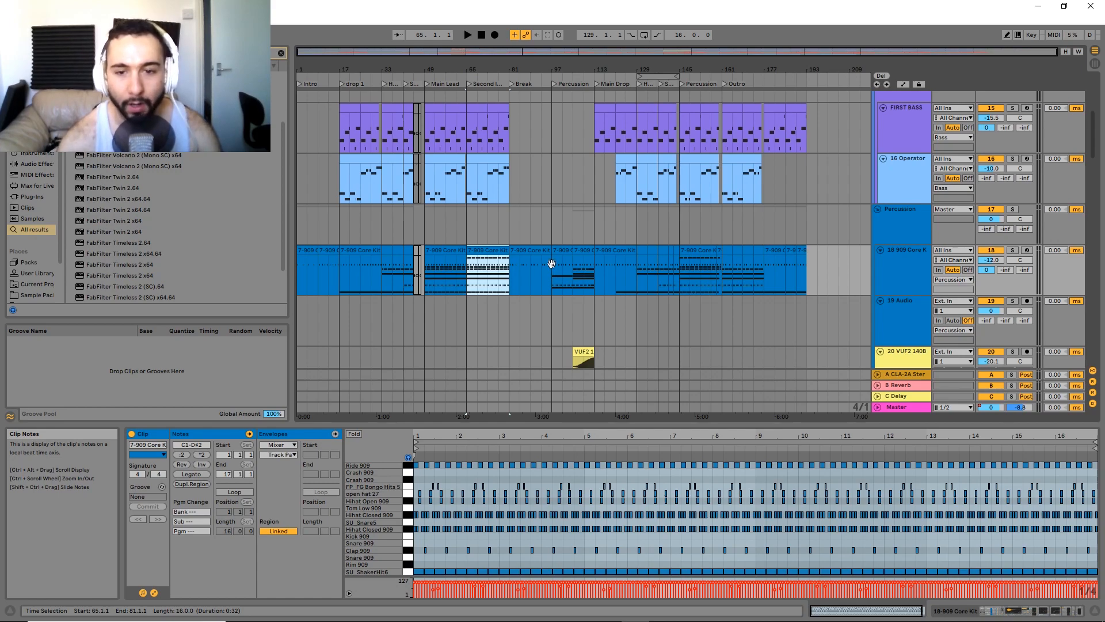
scroll(562, 281, up, 4)
scroll(570, 323, down, 5)
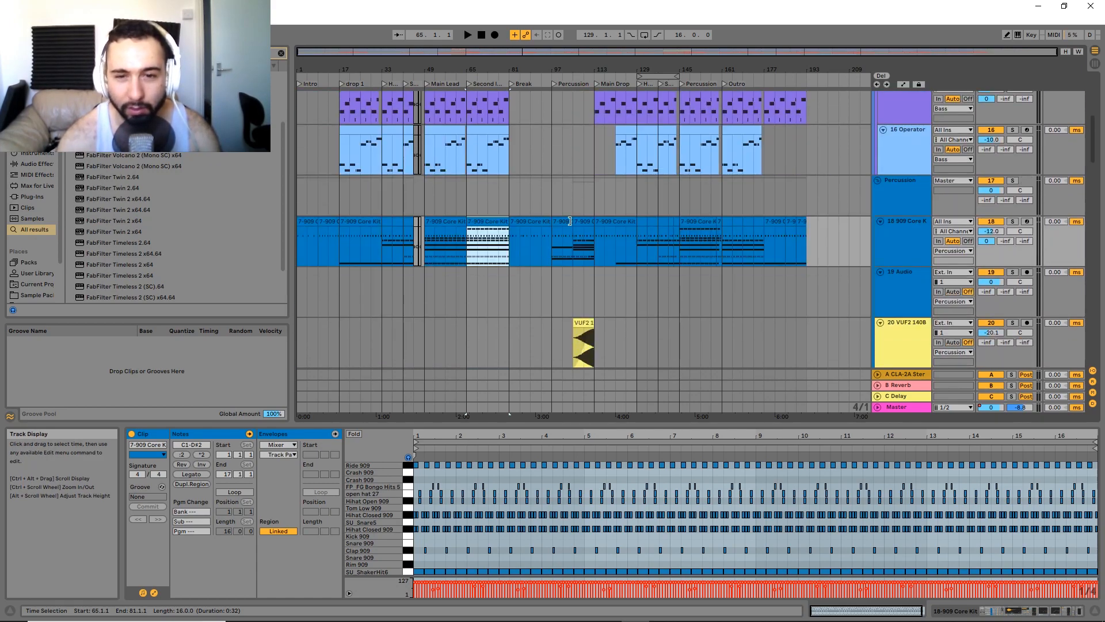
Select the 909 Core Kit's Break clip, inspect its track's devices through Beat Repeat, Delay and EQ Eight, and browse to the impact tracks.
click(533, 221)
click(881, 263)
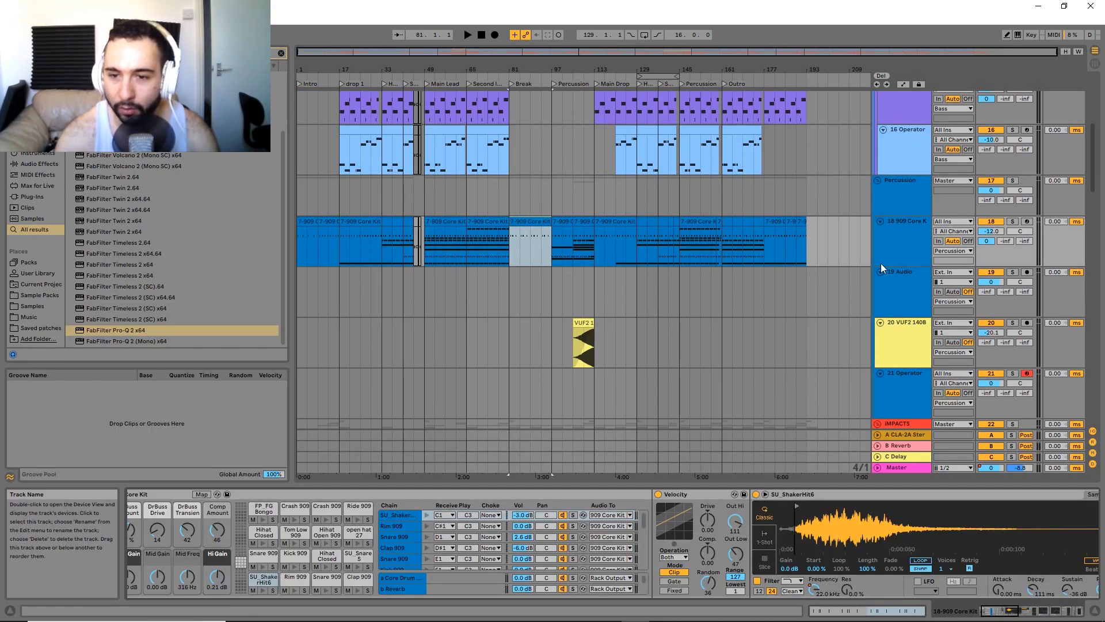
click(513, 222)
scroll(731, 523, down, 8)
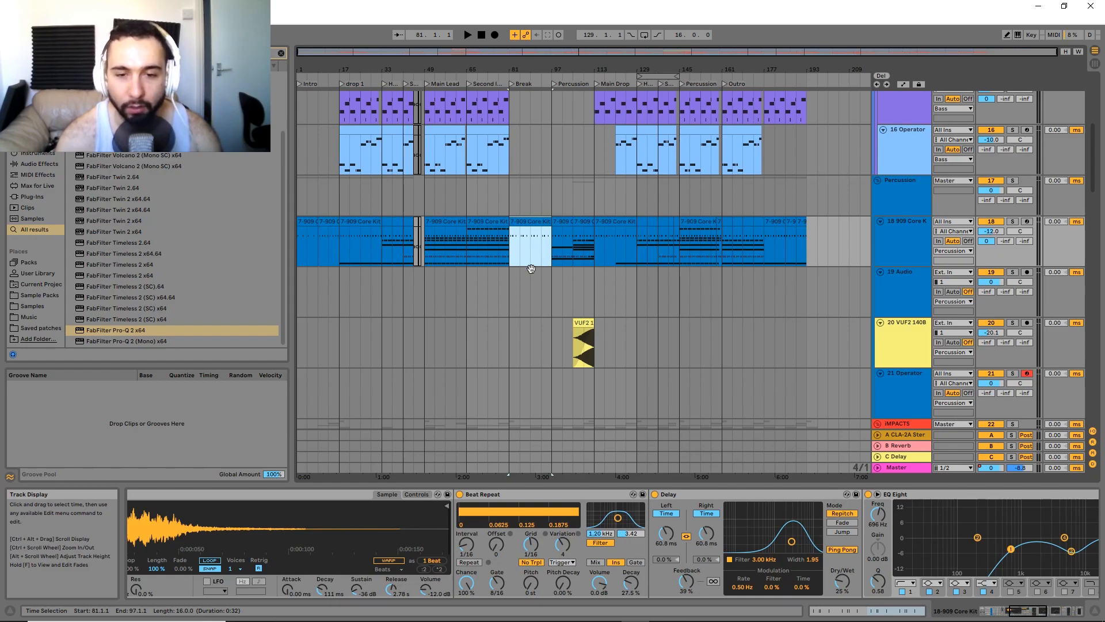
scroll(637, 190, up, 5)
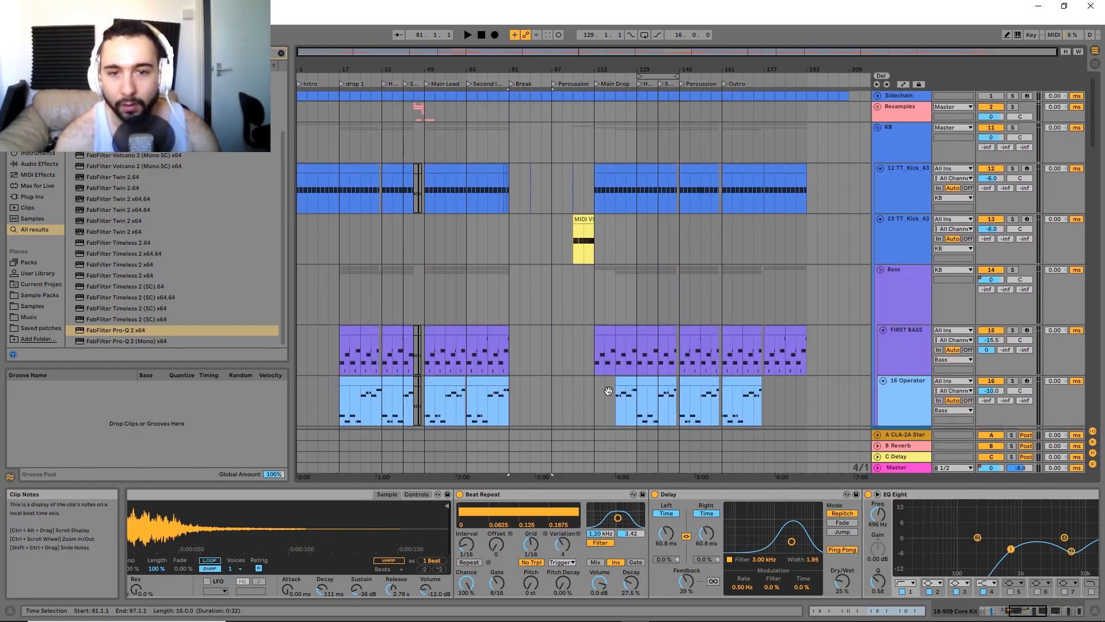
scroll(599, 242, down, 5)
scroll(545, 292, down, 10)
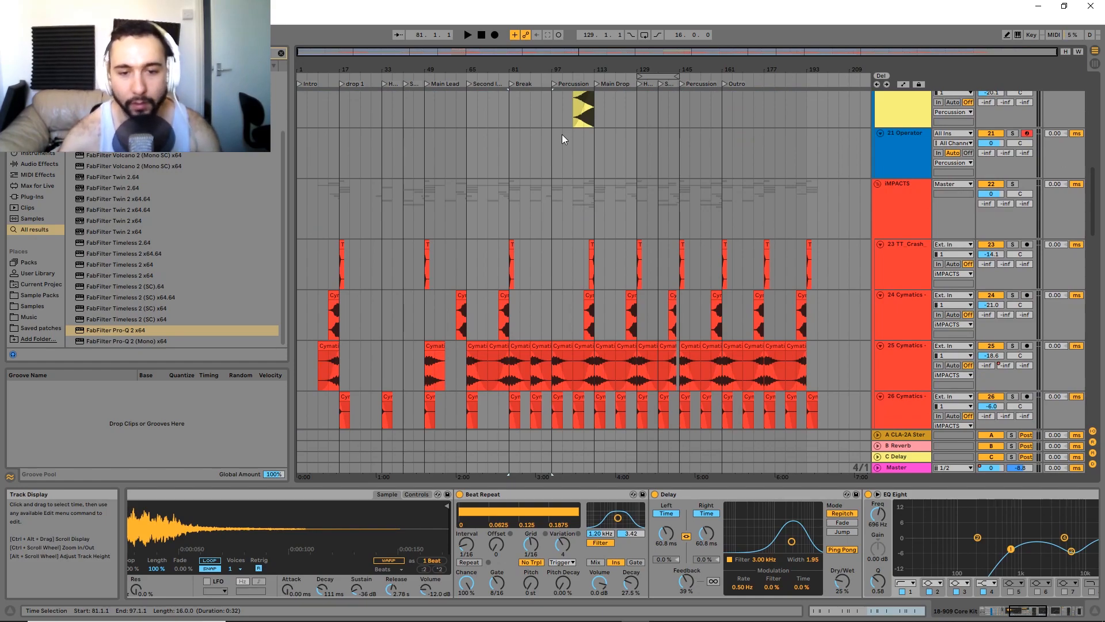
Review the clip placement across the IMPACTS group's crash, Cymatics, Evolution, Serum and wind tracks, and return to the Percussion group.
scroll(567, 277, down, 15)
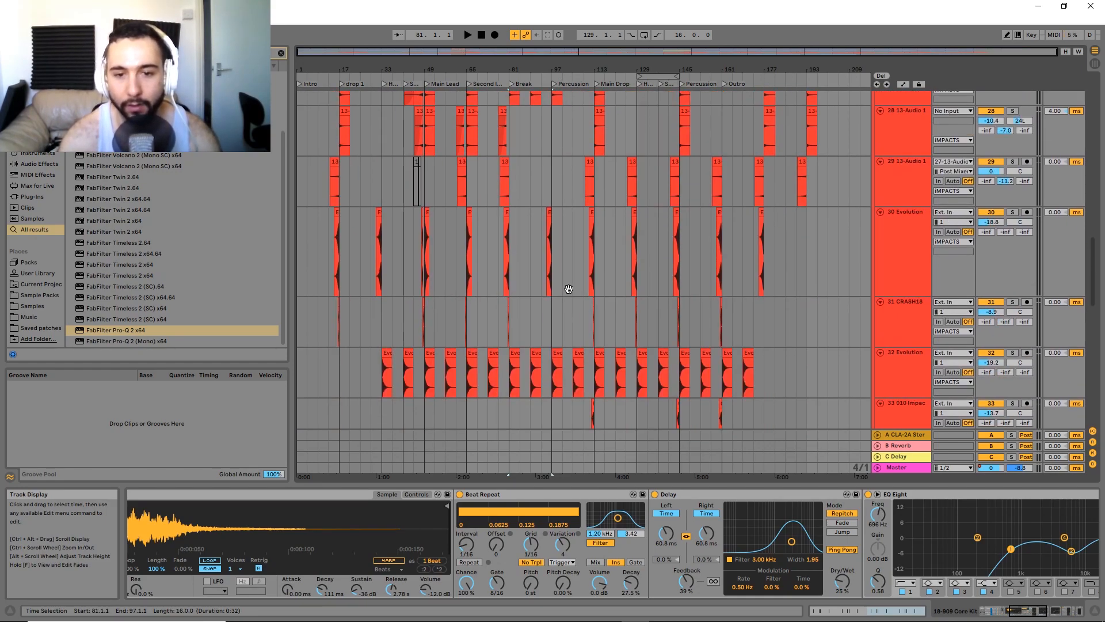
scroll(575, 303, down, 3)
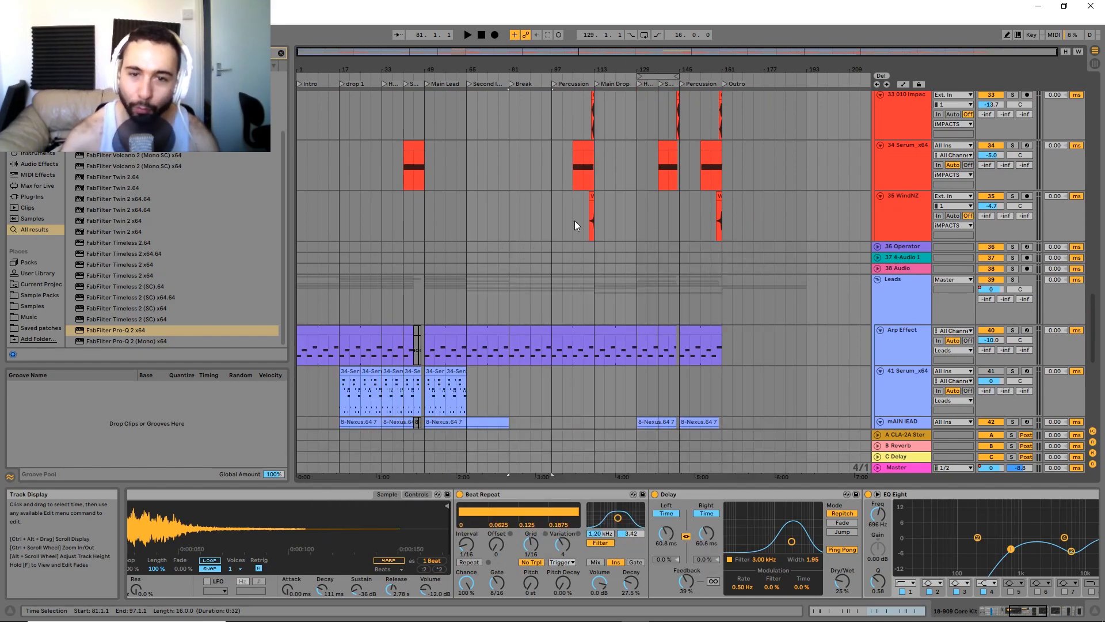
scroll(632, 284, up, 7)
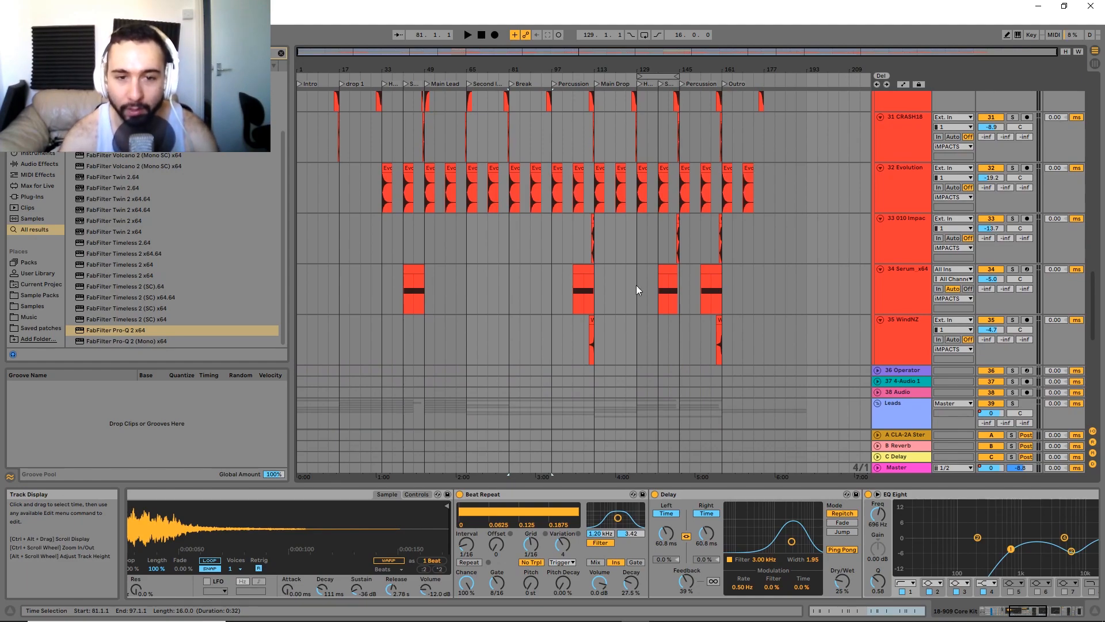
scroll(659, 290, up, 10)
drag(1095, 262, 1097, 152)
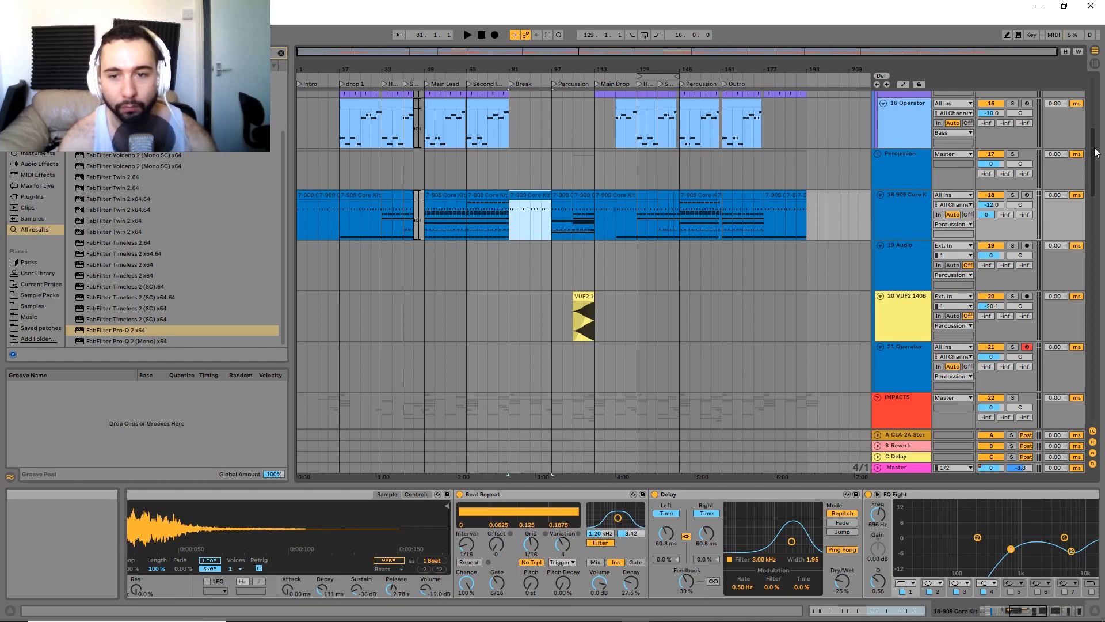
Examine how the Leads group's clips are arranged around the Break and Main Drop, from Arp Effect to the last Nexus track.
drag(1097, 153, 1093, 356)
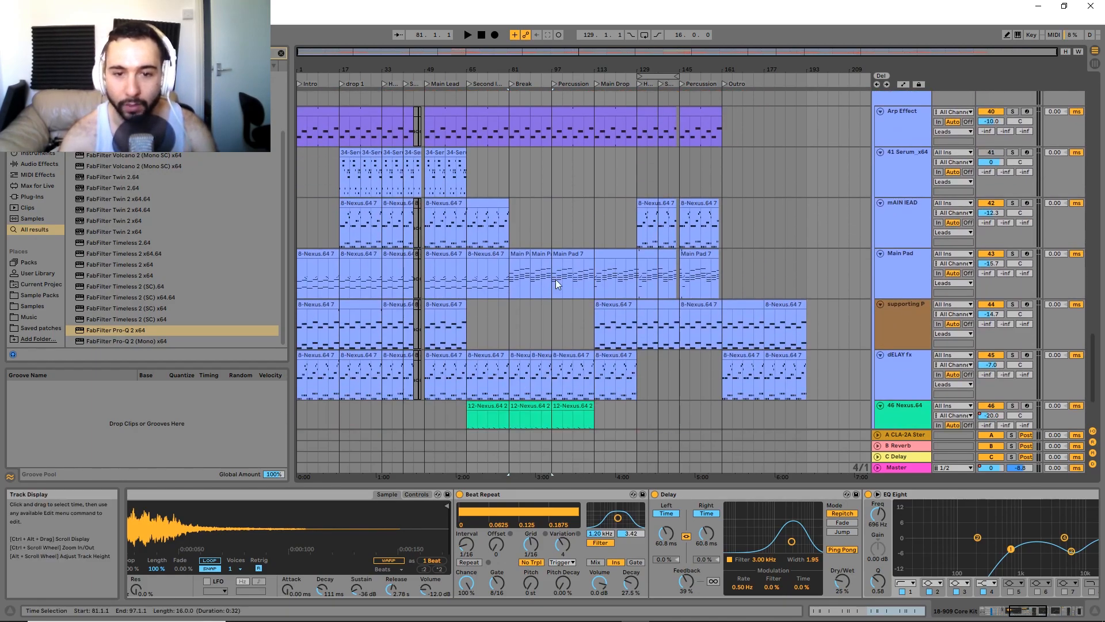
drag(553, 303, 552, 204)
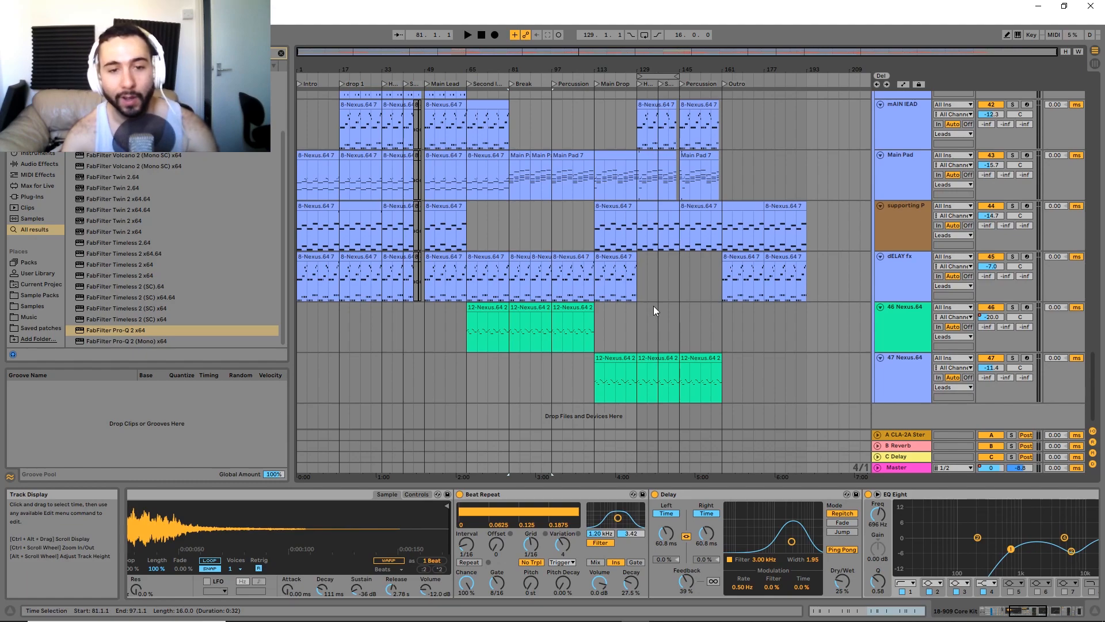
scroll(653, 293, up, 5)
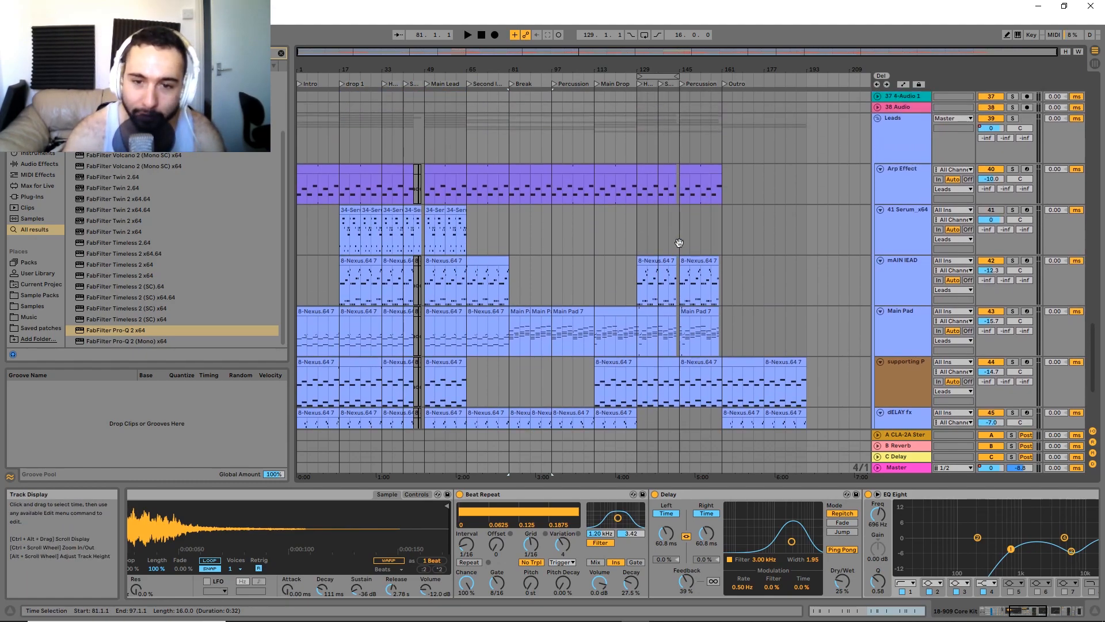